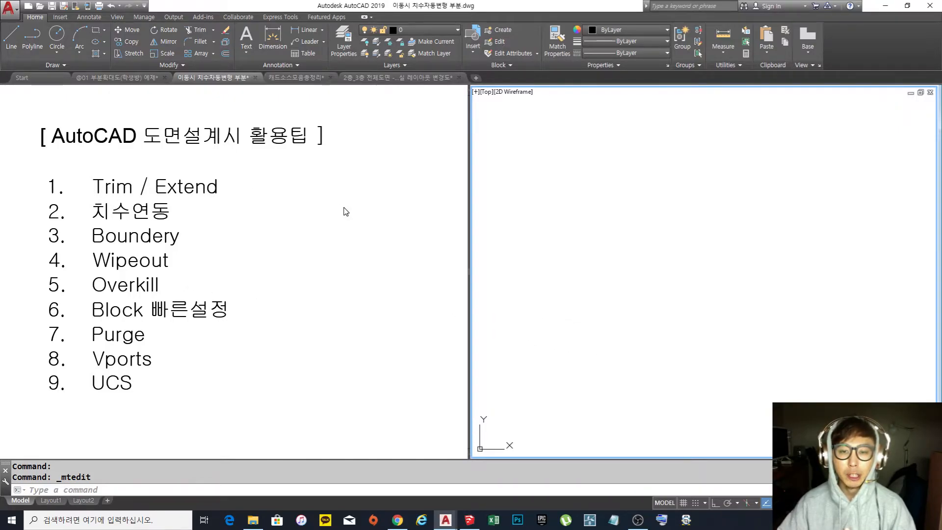
Draw a circle with a radius of about 11,911 in the empty drawing area.
left_click(591, 270)
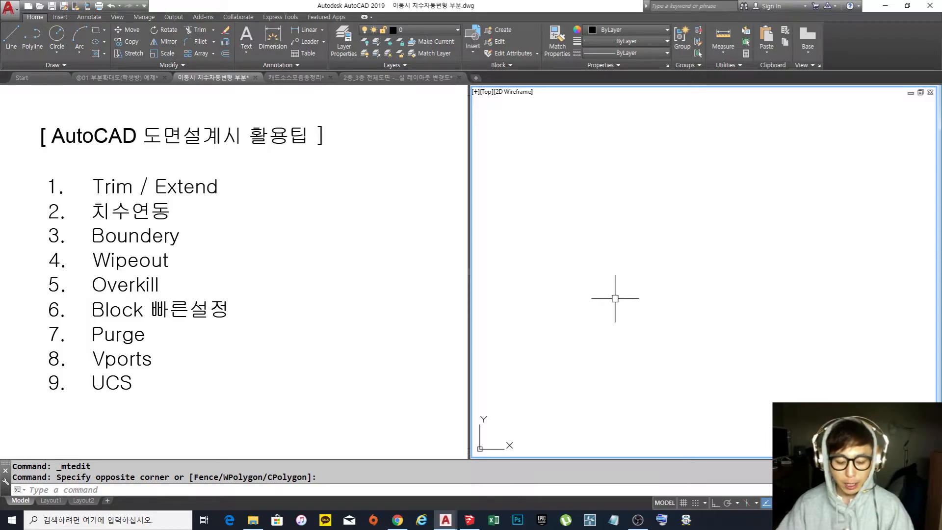
type("c")
key("space")
left_click(624, 243)
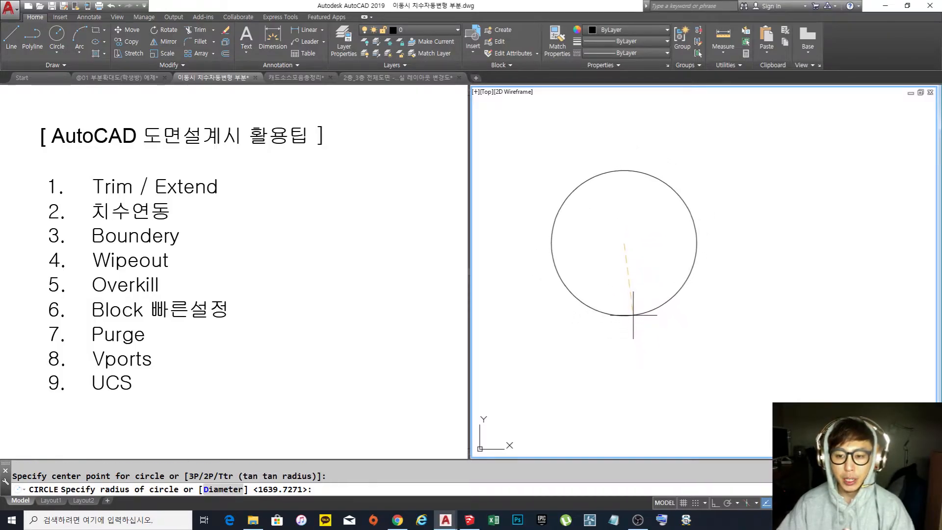
key("space")
left_click(556, 243)
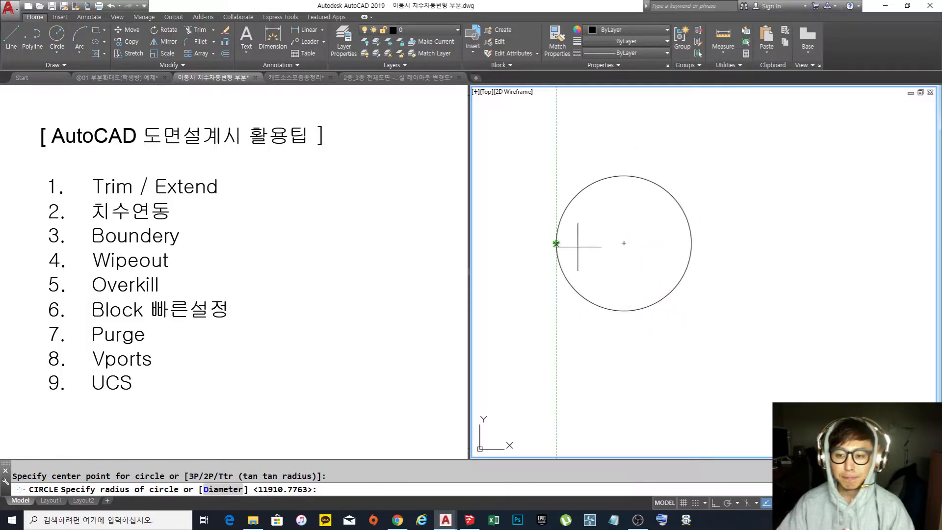
key("Escape")
Draw a horizontal line from the circle's left quadrant past its right side, and a vertical line through its centre overshooting top and bottom.
type("l")
key("space")
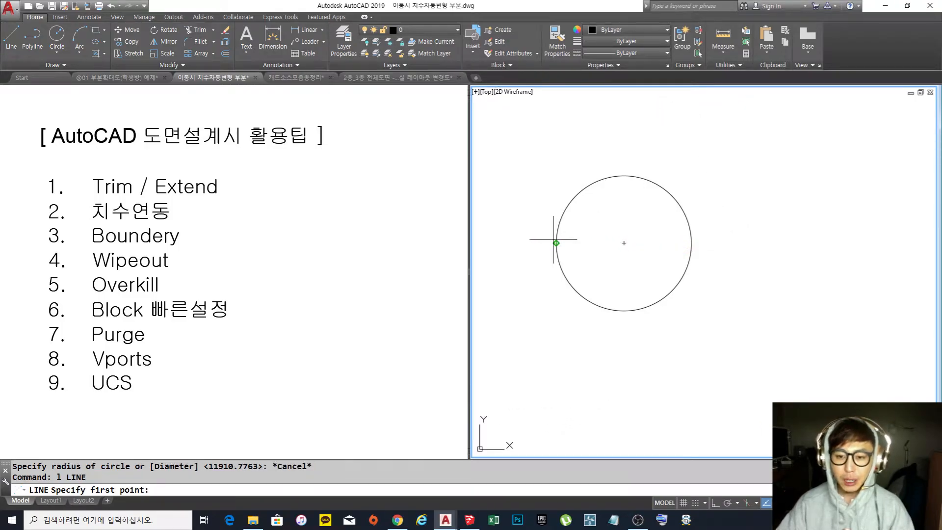
left_click(557, 243)
key("F8")
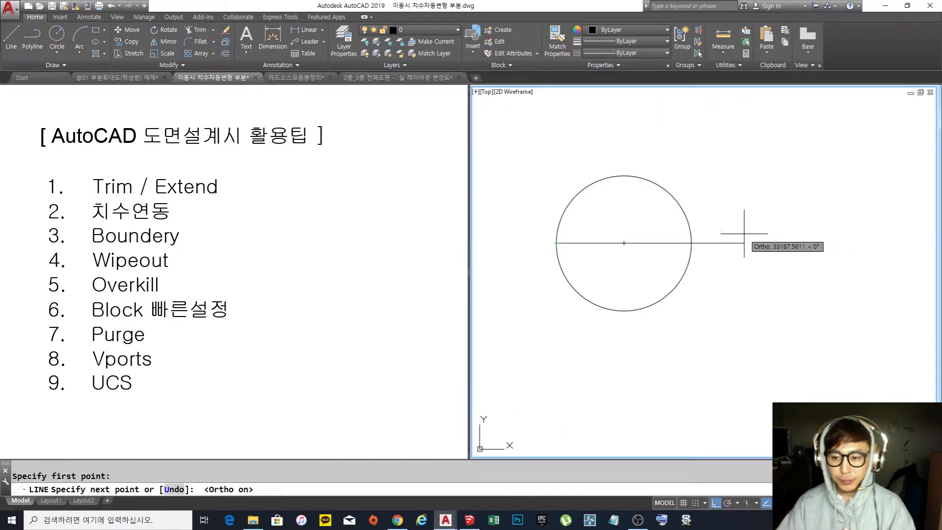
key("space")
key("space")
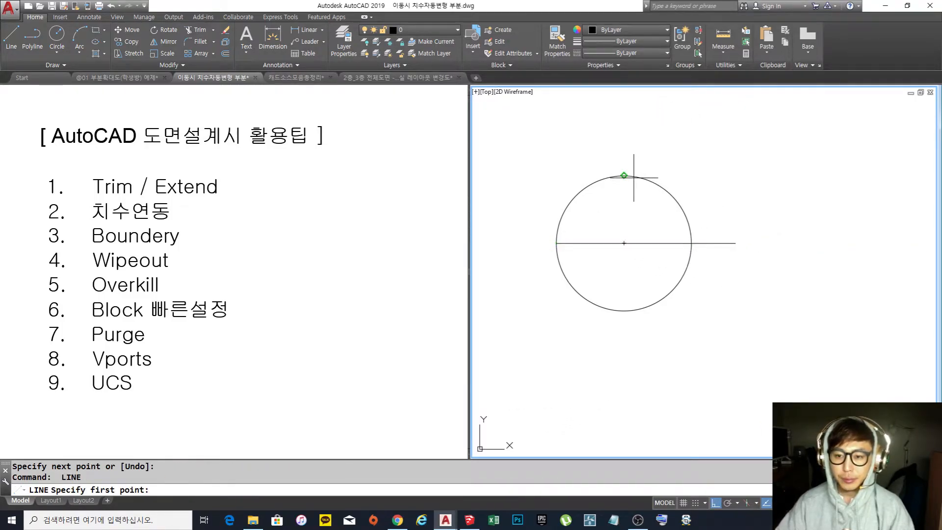
left_click(624, 121)
left_click(633, 325)
key("space")
middle_click_drag(635, 330, 648, 339)
Draw a larger concentric circle with a radius of about 16,764 around the first circle.
type("c")
key("space")
left_click(638, 251)
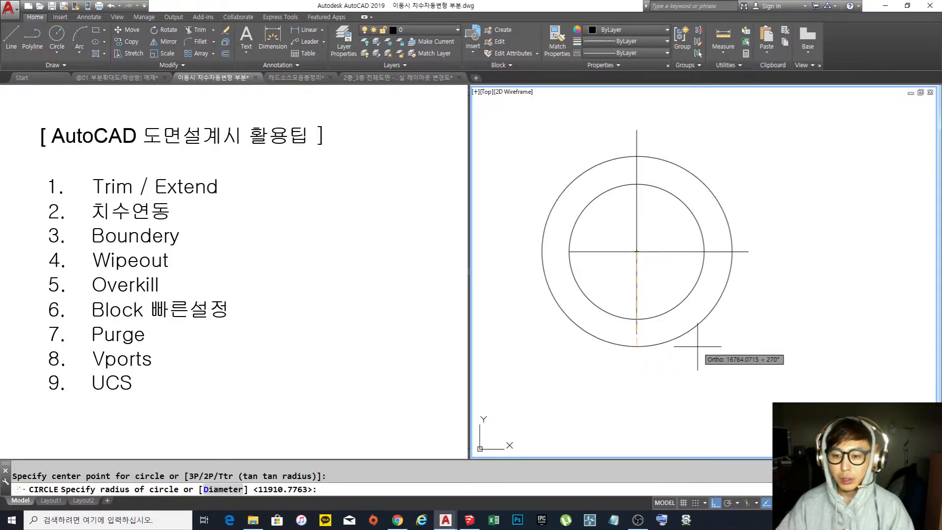
left_click(702, 347)
key("Escape")
middle_click_drag(711, 324, 700, 331)
middle_click_drag(631, 327, 644, 329)
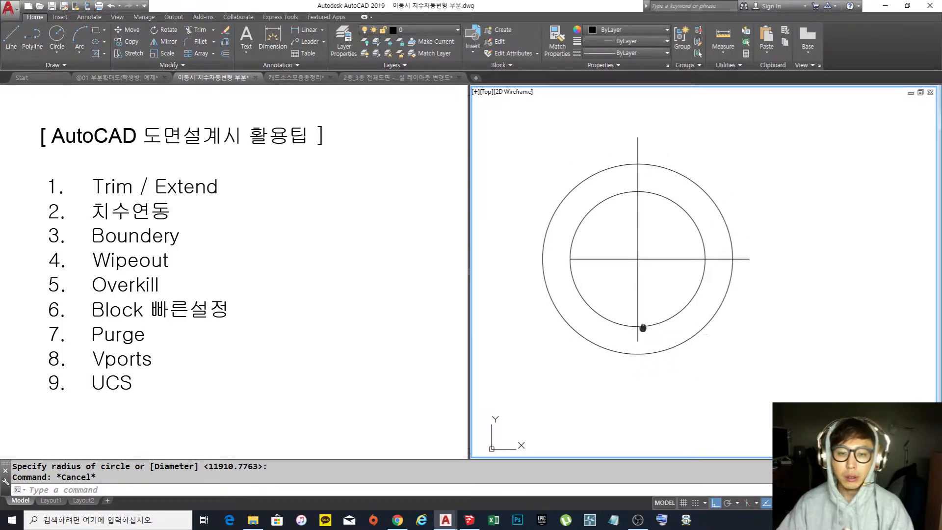
left_click(652, 284)
key("Escape")
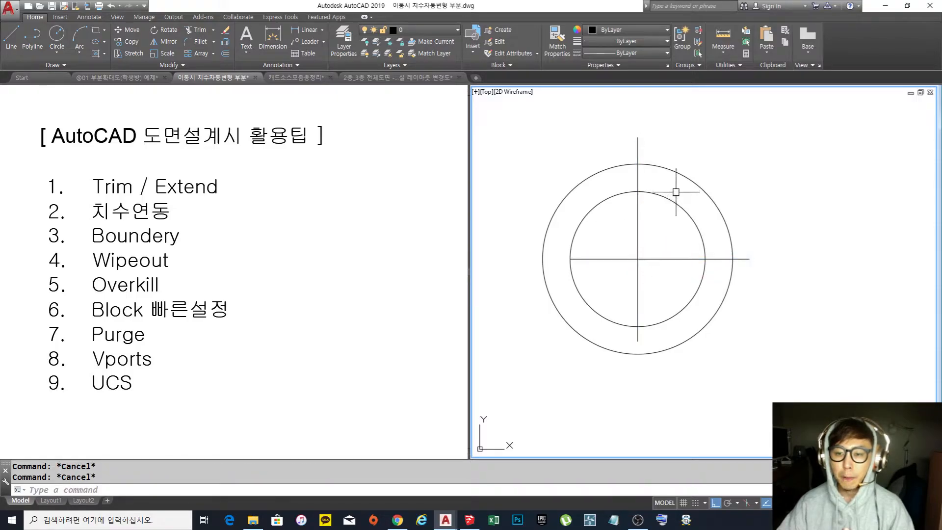
Copy the two circles and both crossing lines horizontally to the right, leaving a gap between the figures.
scroll(638, 279, "down", 4)
type("co")
key("Return")
left_click(667, 356)
left_click(580, 212)
key("Return")
left_click(639, 364)
left_click(736, 364)
key("Return")
Fit the copied figure's crossing lines to its outer circle, extending the short ends and trimming the overhanging ones within the Extend command.
scroll(731, 293, "up", 5)
middle_click_drag(730, 292, 761, 306)
scroll(744, 304, "down", 1)
type("ex")
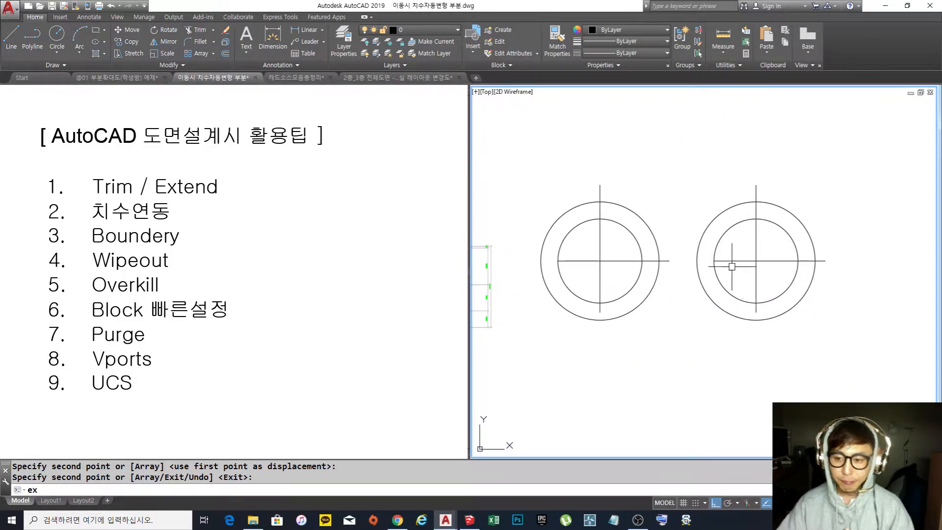
key("Return")
key("Return")
left_click(725, 259)
left_click(757, 309)
left_click(819, 261, "shift")
left_click(829, 355)
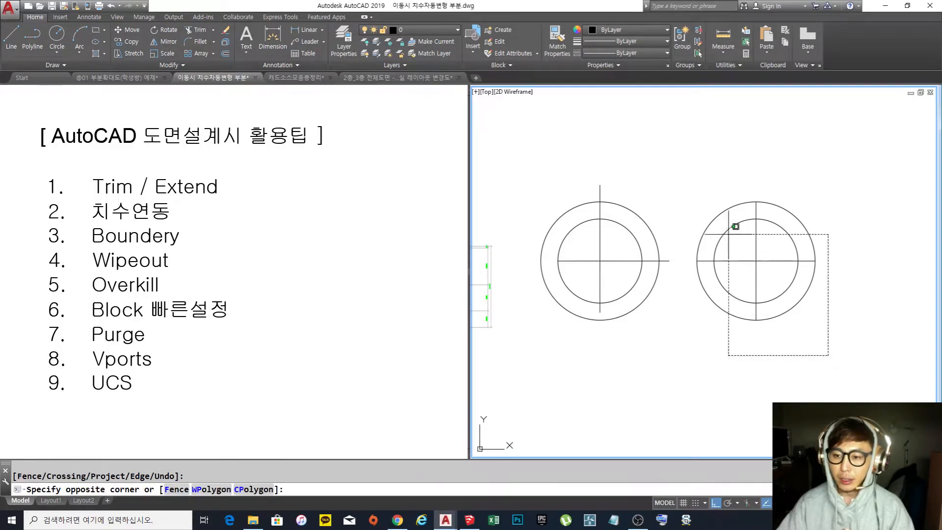
left_click(696, 183)
key("Escape")
middle_click_drag(623, 283, 637, 283)
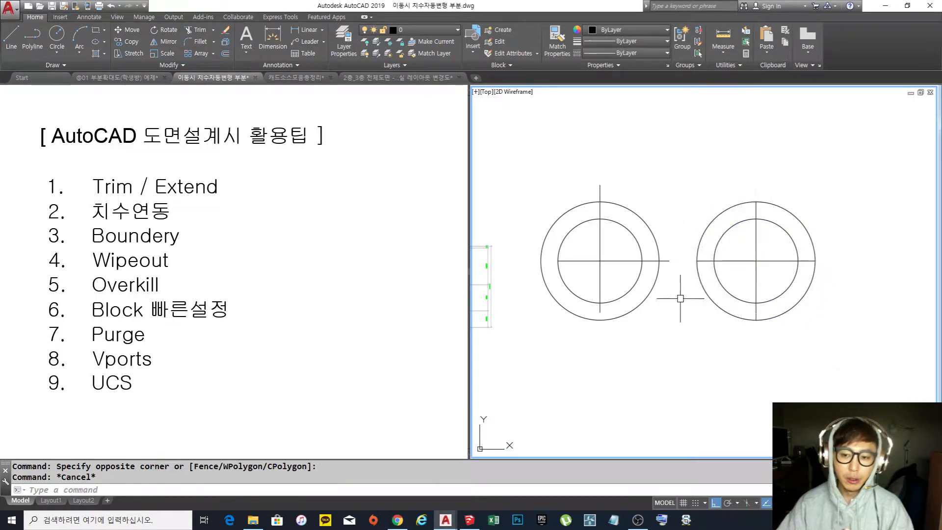
scroll(638, 283, "up", 4)
scroll(633, 275, "down", 2)
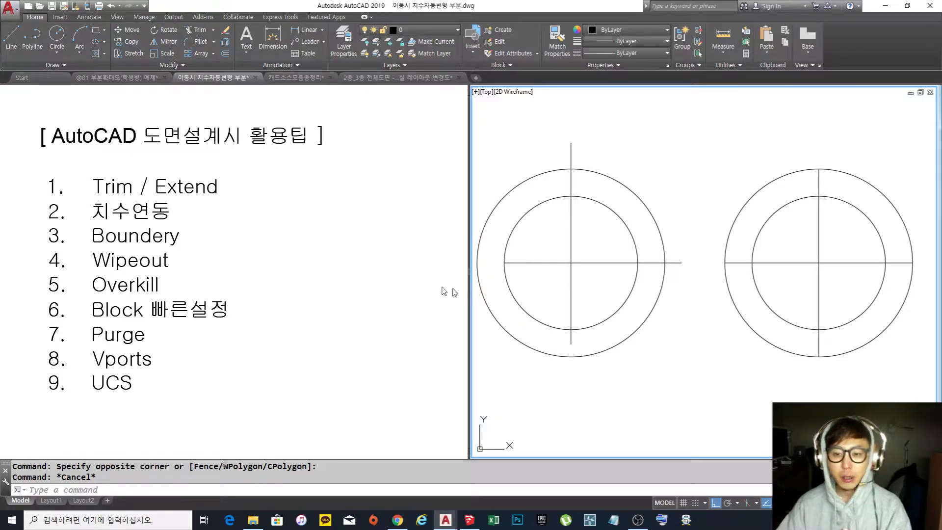
scroll(505, 267, "up", 2)
scroll(535, 255, "down", 2)
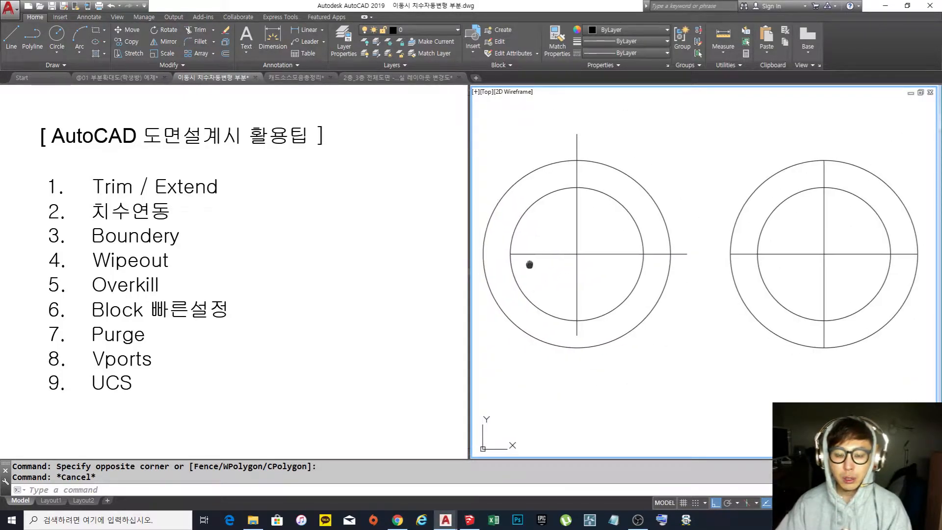
scroll(534, 265, "up", 2)
scroll(530, 277, "down", 2)
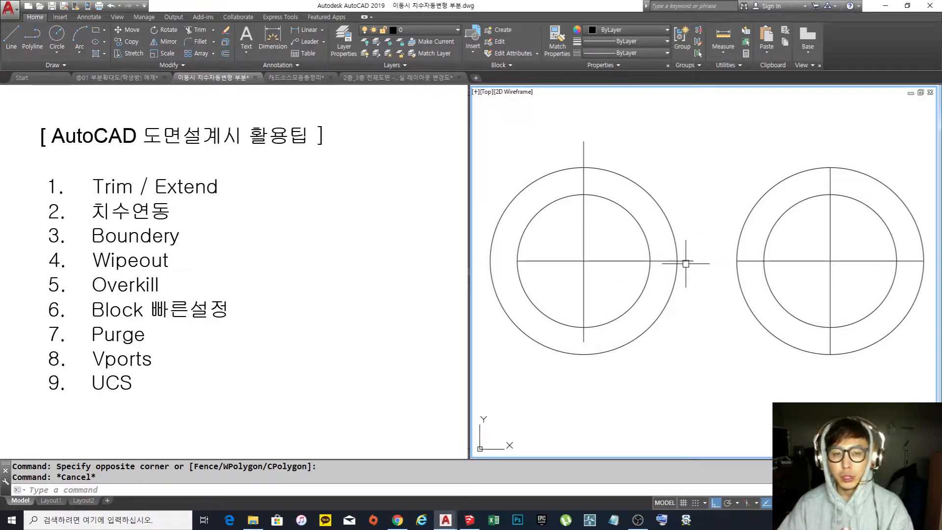
middle_click_drag(639, 220, 639, 221)
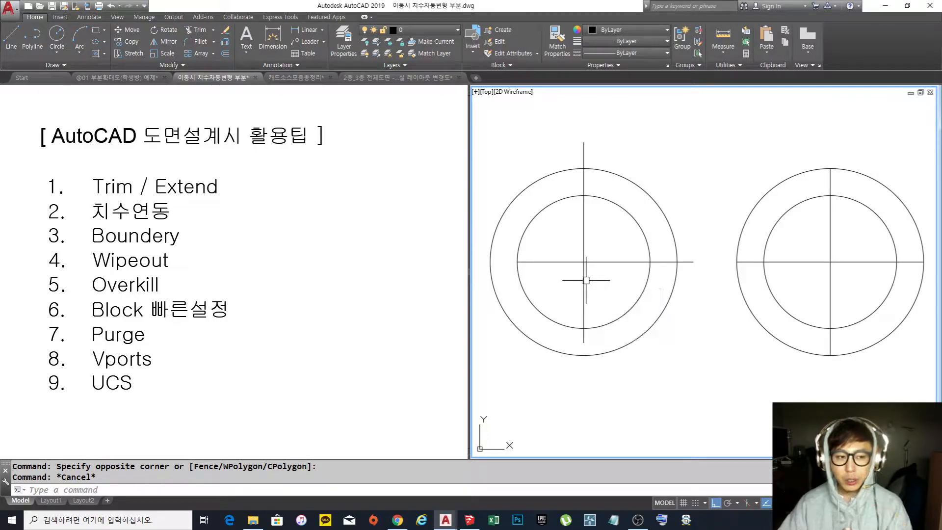
Try fitting the original figure's crossing lines to its outer circle with Trim and Extend, and undo the change.
type("tr")
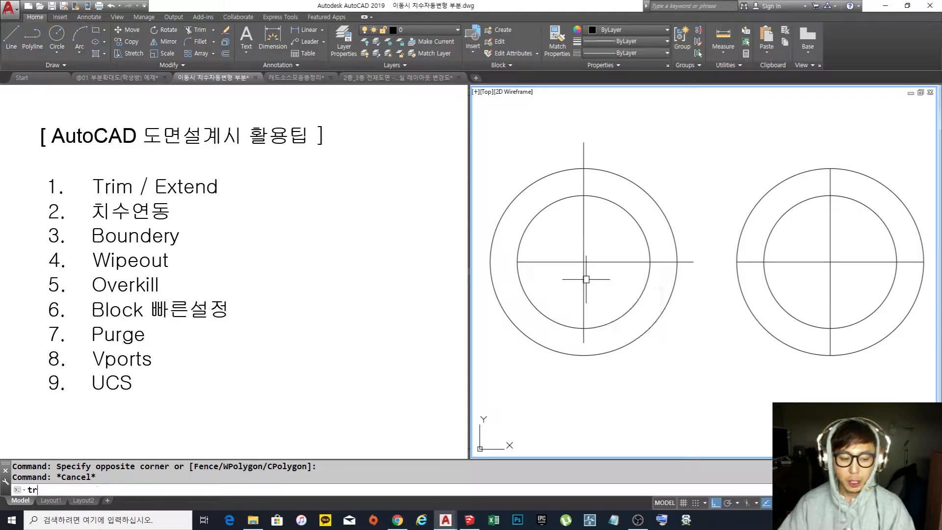
key("Return")
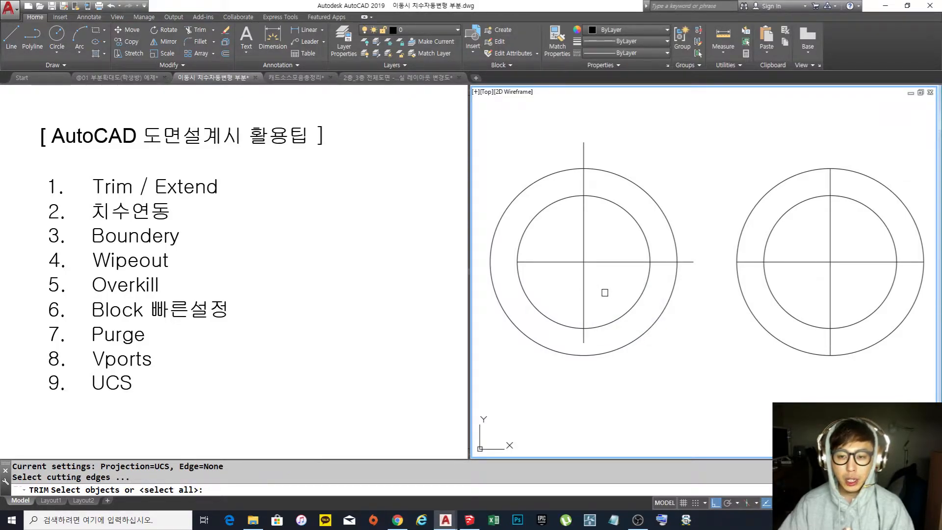
key("Return")
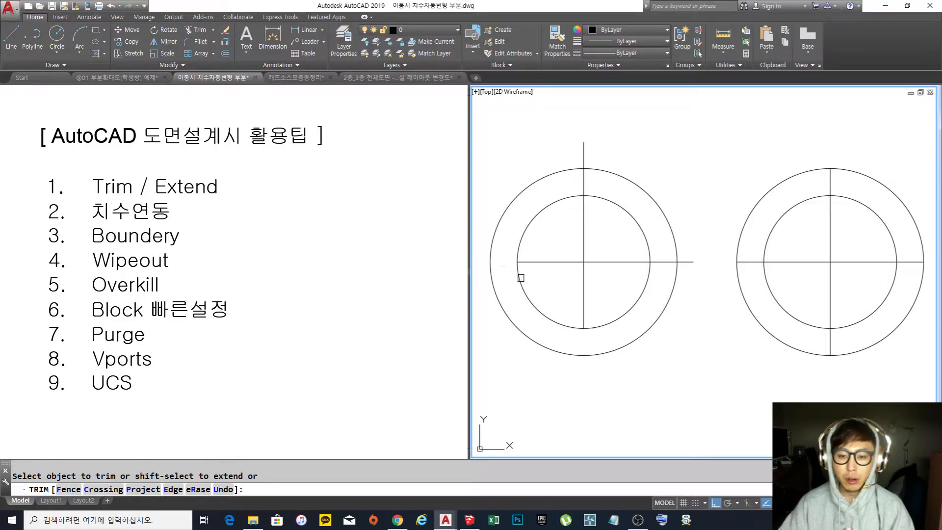
left_click(689, 262)
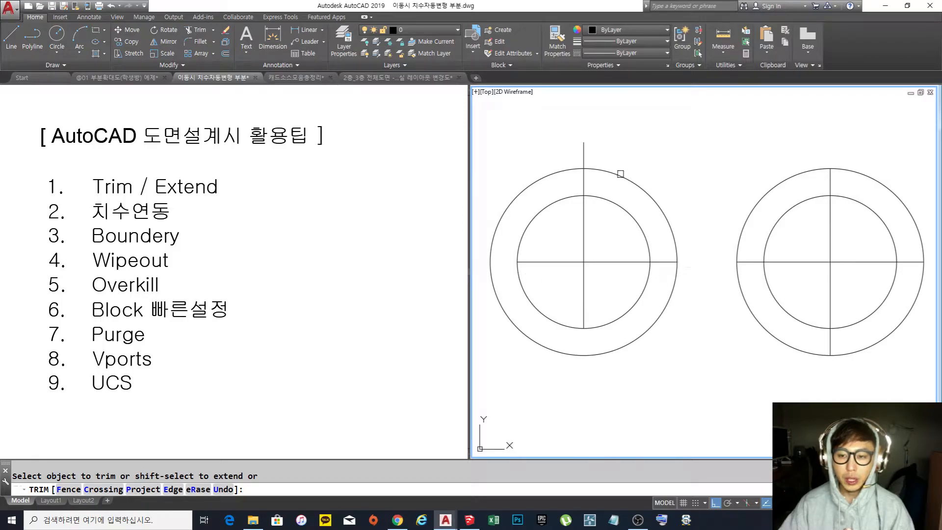
left_click(584, 158)
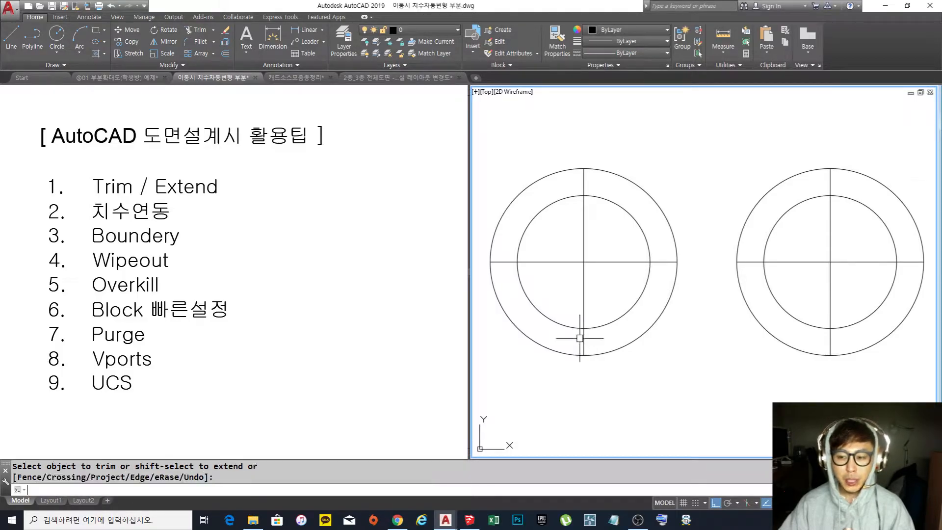
key("ctrl+z")
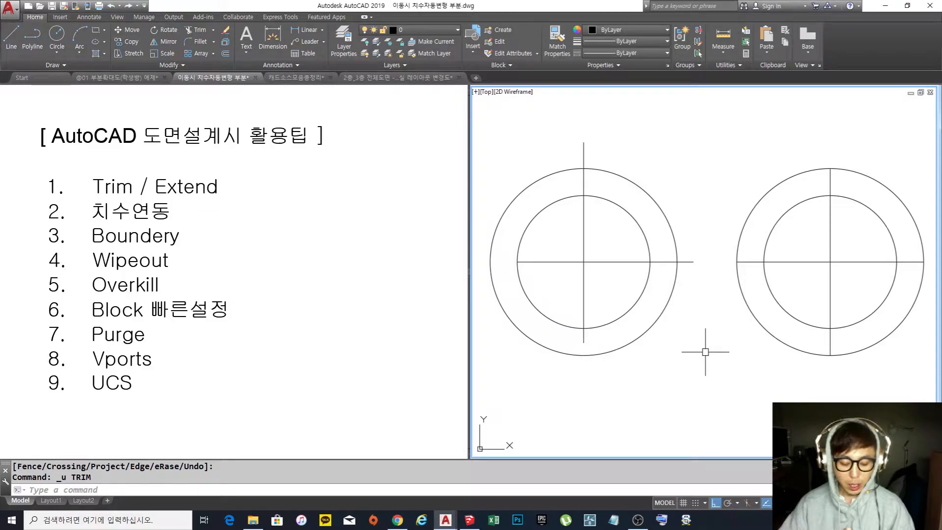
Use Extend on the original figure to lengthen the short line ends to the outer circle and trim the ends overhanging it.
scroll(705, 351, "down", 2)
scroll(605, 274, "up", 3)
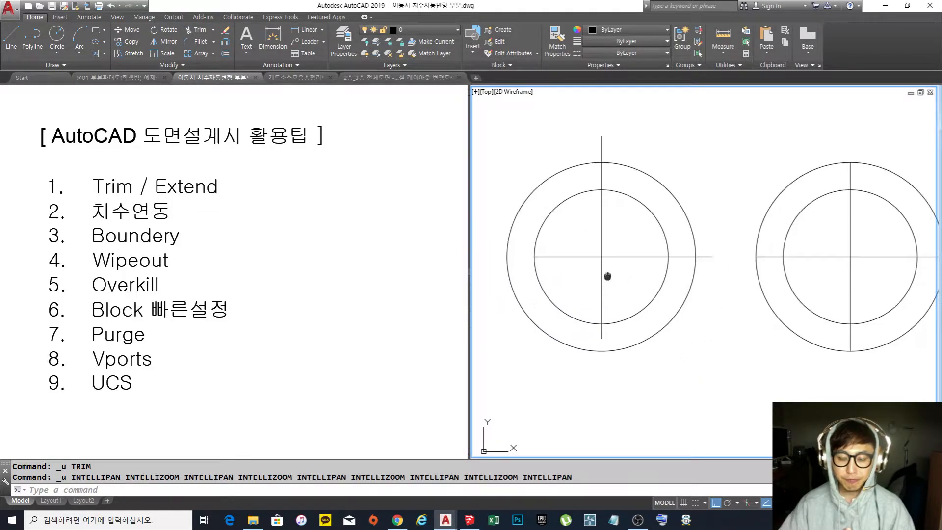
scroll(610, 281, "down", 1)
type("ex")
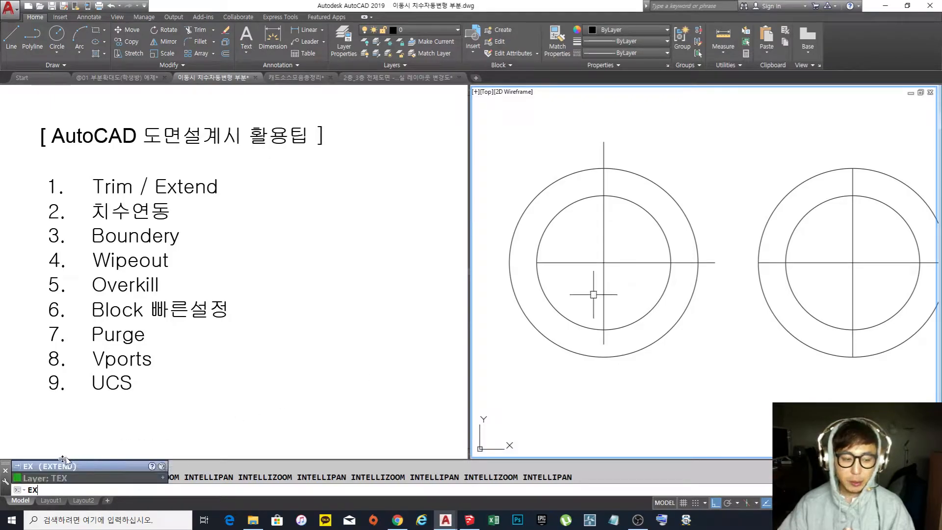
key("Return")
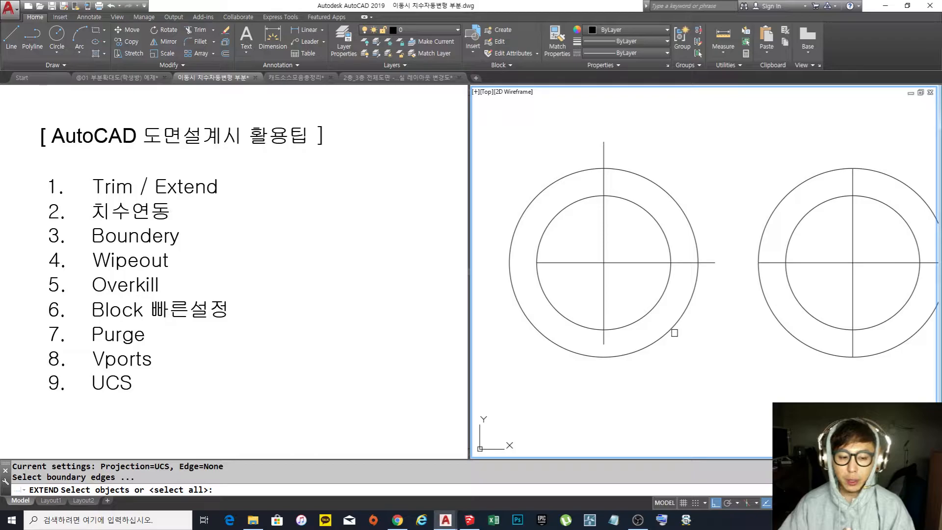
key("Return")
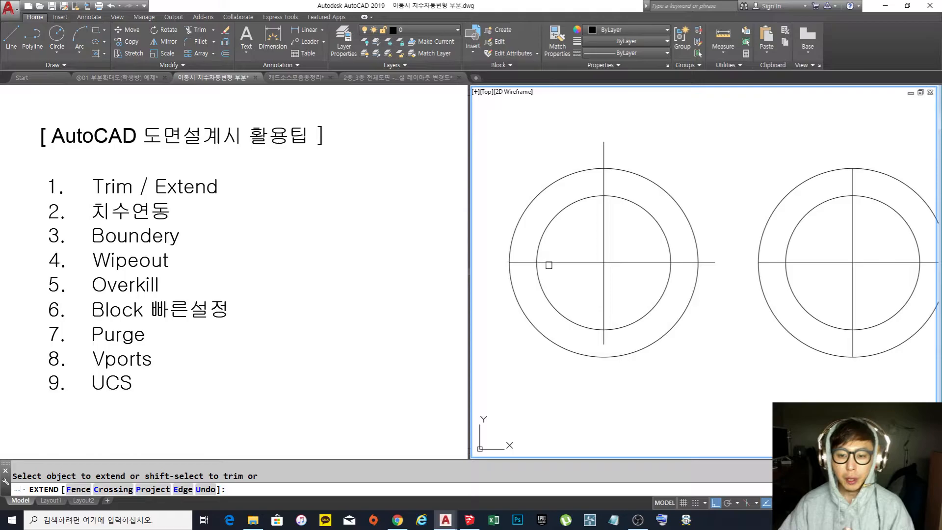
left_click(604, 341)
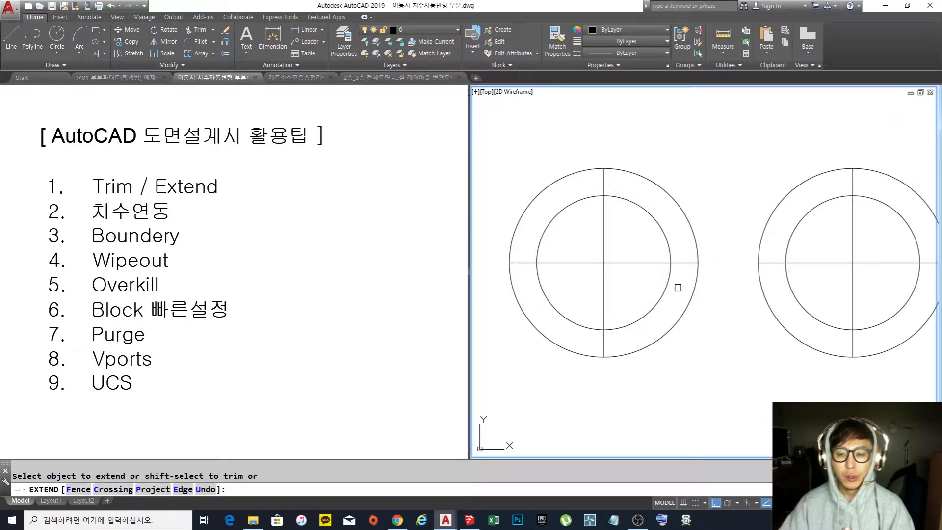
key("Escape")
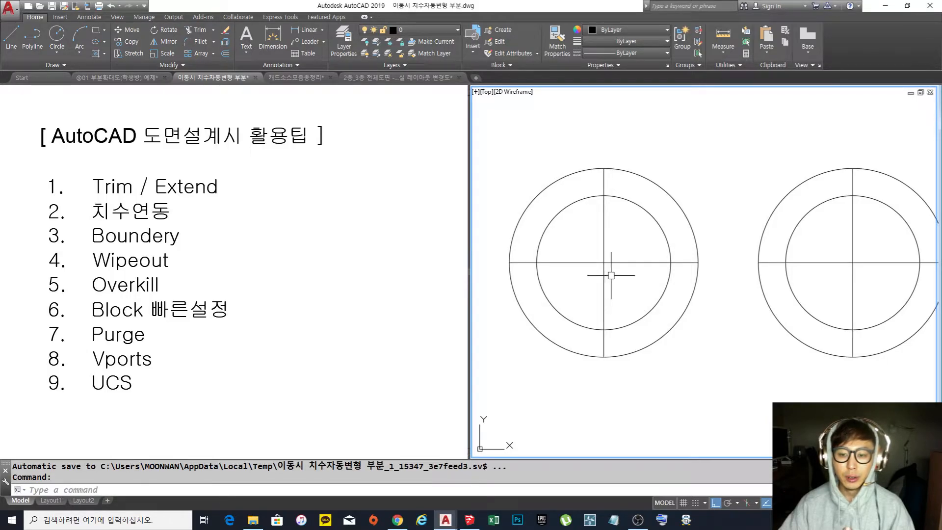
Erase both circle figures together with their crossing lines.
scroll(611, 275, "down", 2)
middle_click_drag(647, 287, 633, 292)
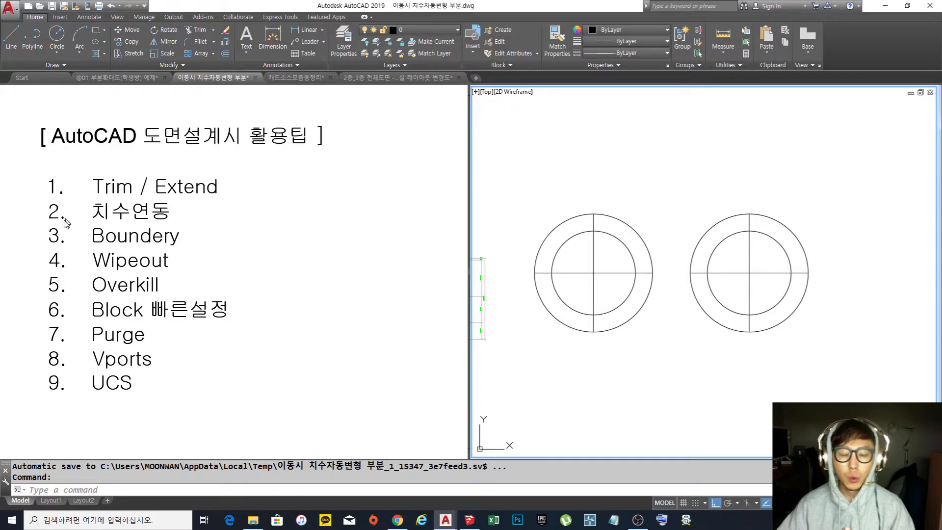
left_click(701, 326)
left_click(702, 325)
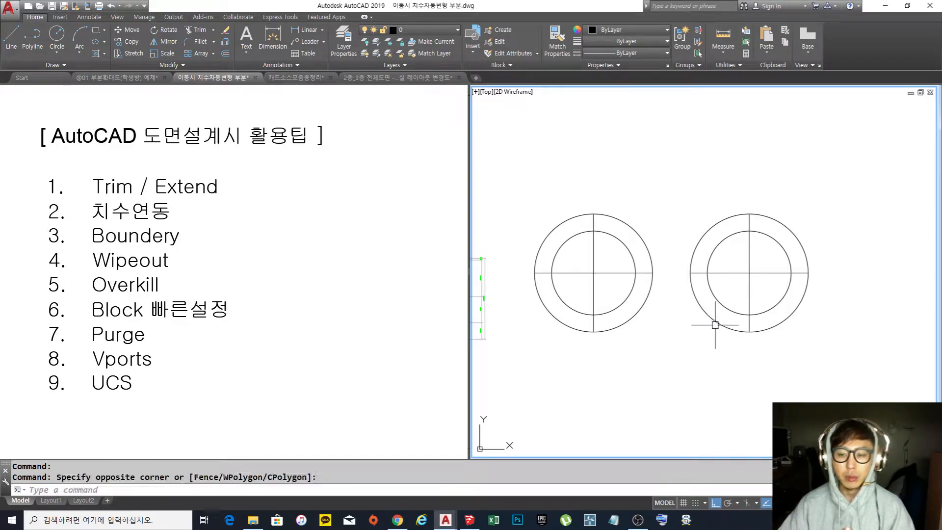
type("e")
key("Return")
left_click(858, 359)
left_click(560, 185)
key("Return")
Draw a rectangle about 3,336 wide in the empty space below the blue-framed drawing sheet.
scroll(671, 262, "down", 4)
middle_click_drag(671, 262, 743, 274)
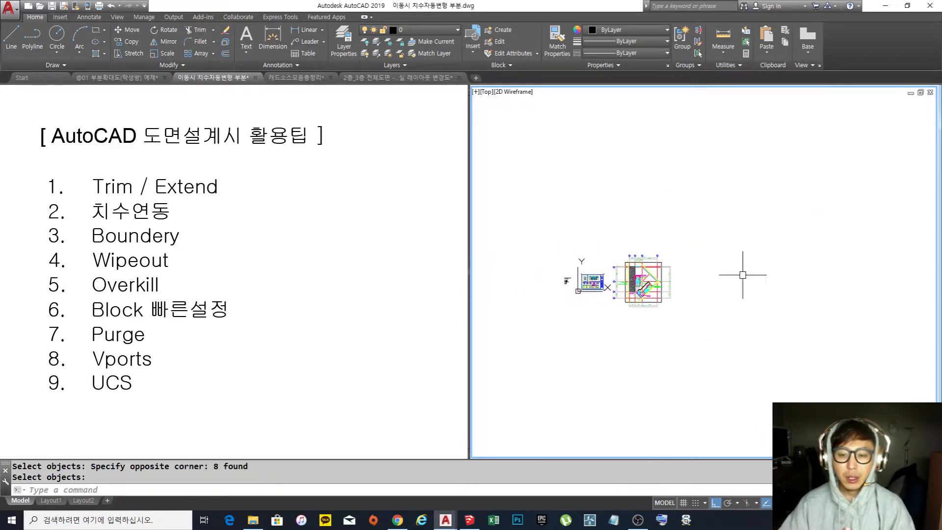
scroll(588, 287, "up", 4)
scroll(596, 283, "up", 2)
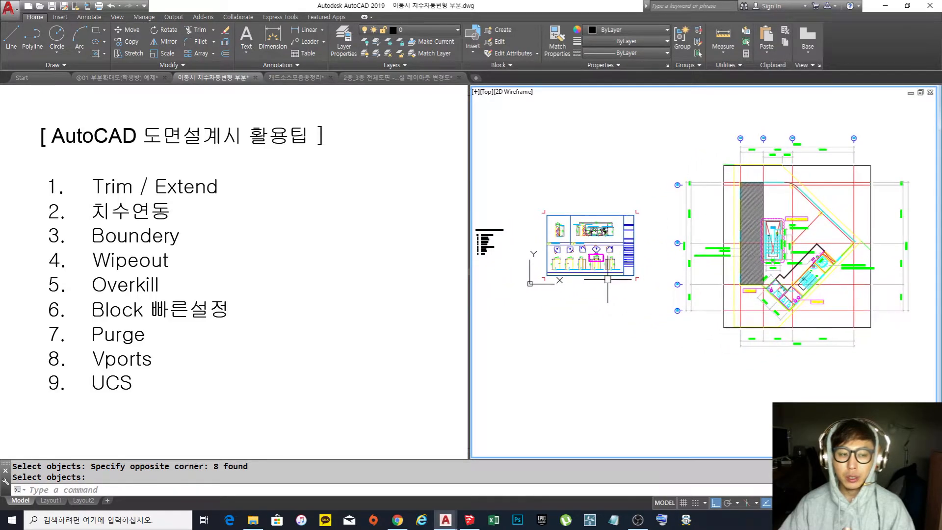
scroll(613, 279, "up", 6)
middle_click_drag(587, 272, 622, 255)
scroll(627, 246, "down", 2)
scroll(586, 318, "up", 2)
middle_click_drag(586, 317, 623, 280)
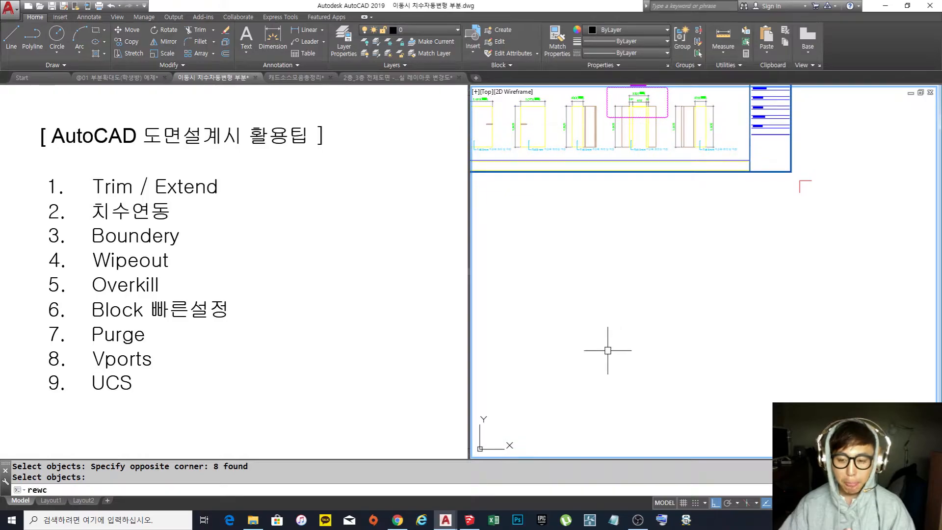
key("Escape")
key("Escape")
type("rec")
key("Return")
left_click(582, 348)
left_click(658, 293)
Add a horizontal linear dimension above the rectangle's top edge by selecting that edge.
type("dli")
key("Return")
key("Return")
left_click(622, 293)
left_click(620, 280)
Stretch the rectangle's right edge inward to narrow the dimensioned rectangle to about 2,100 wide.
scroll(616, 297, "up", 4)
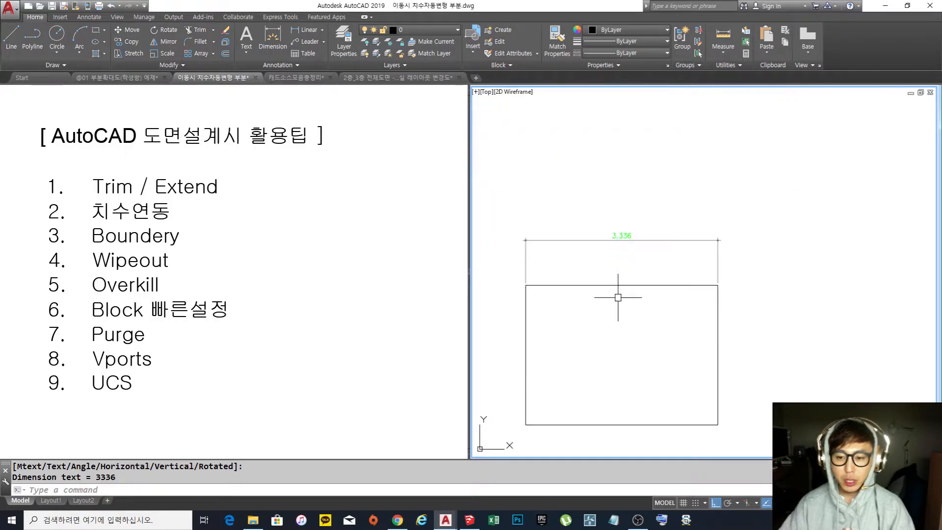
left_click(741, 323)
left_click(724, 320)
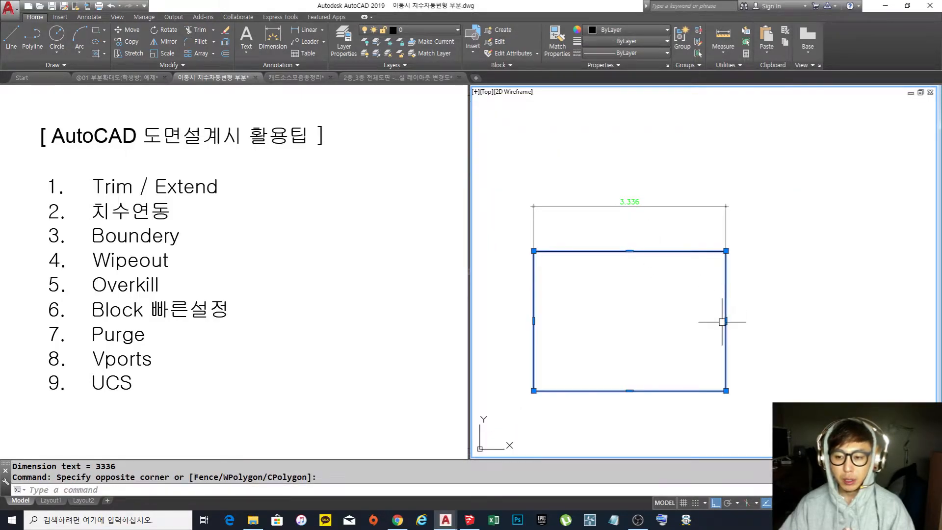
left_click(726, 321)
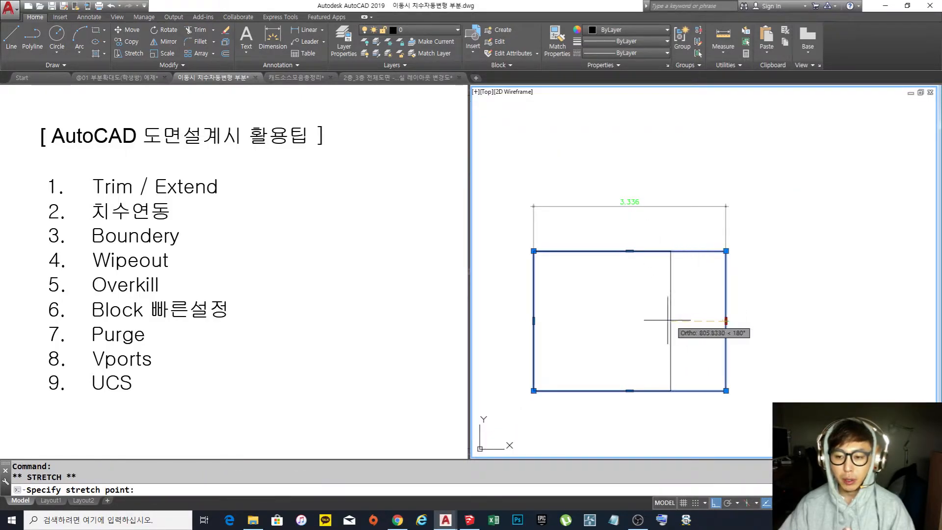
key("Escape")
left_click(667, 235)
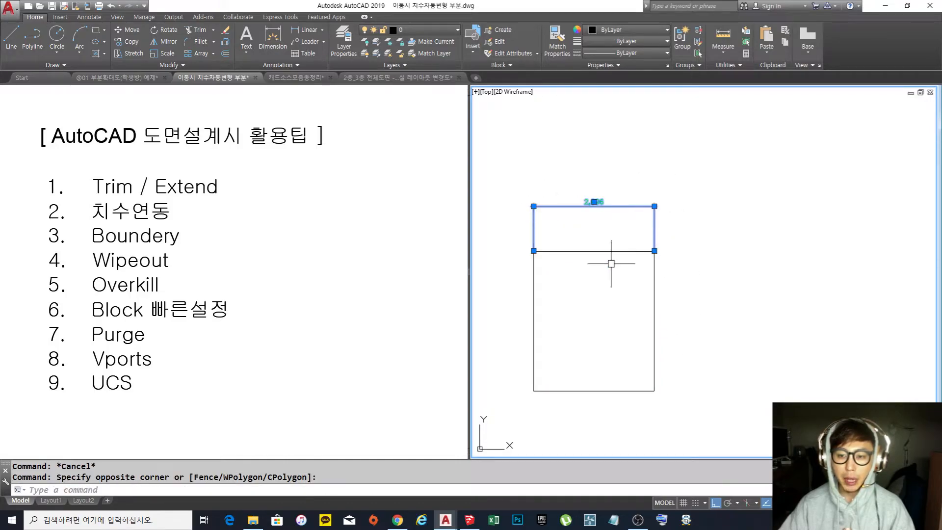
key("Escape")
Stretch the rectangle's right edge outward to widen the dimensioned rectangle to about 4,972.
scroll(644, 232, "down", 2)
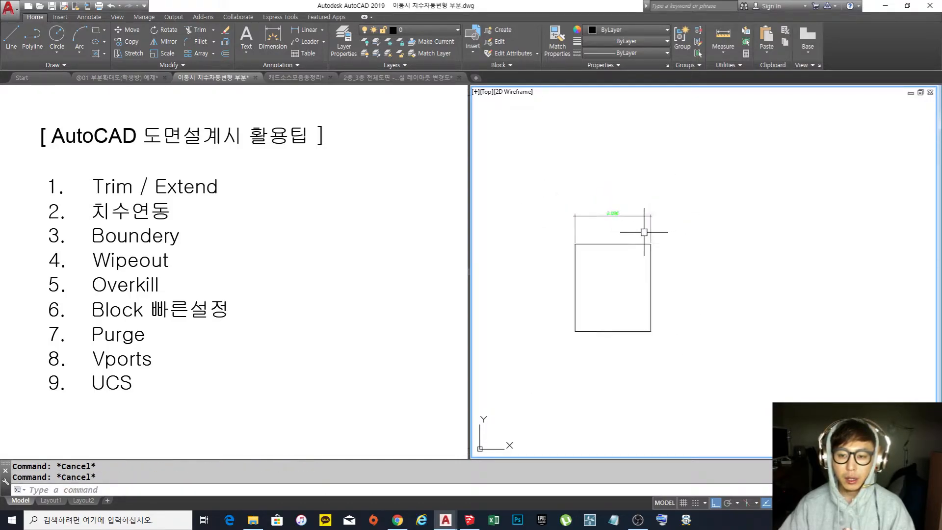
middle_click_drag(637, 217, 634, 237)
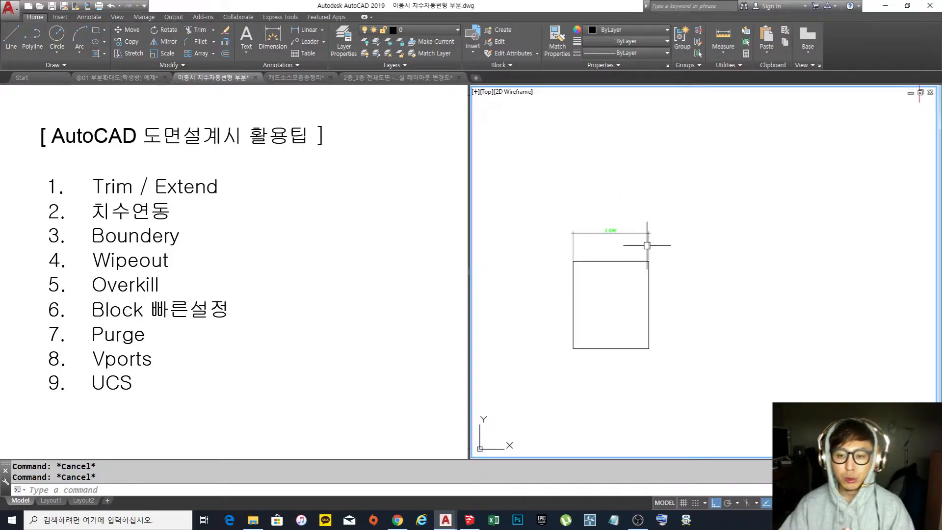
left_click(649, 302)
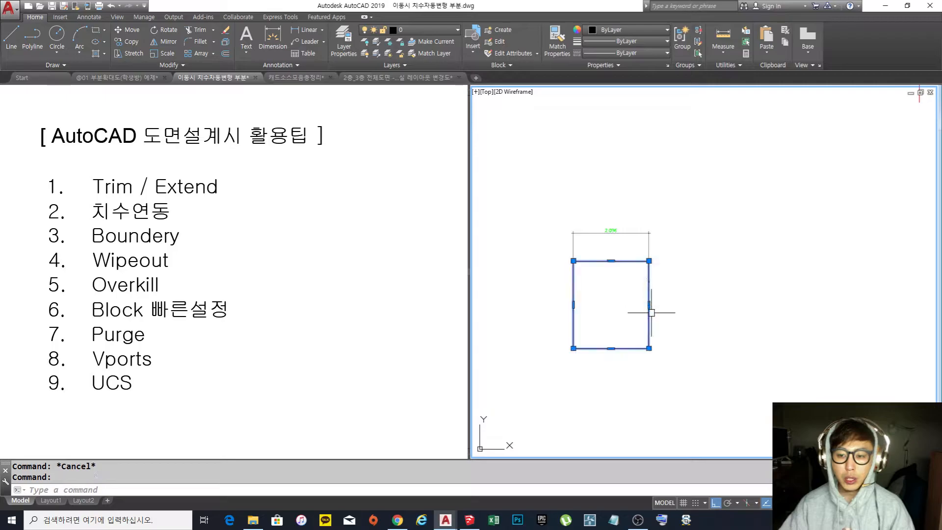
left_click(650, 304)
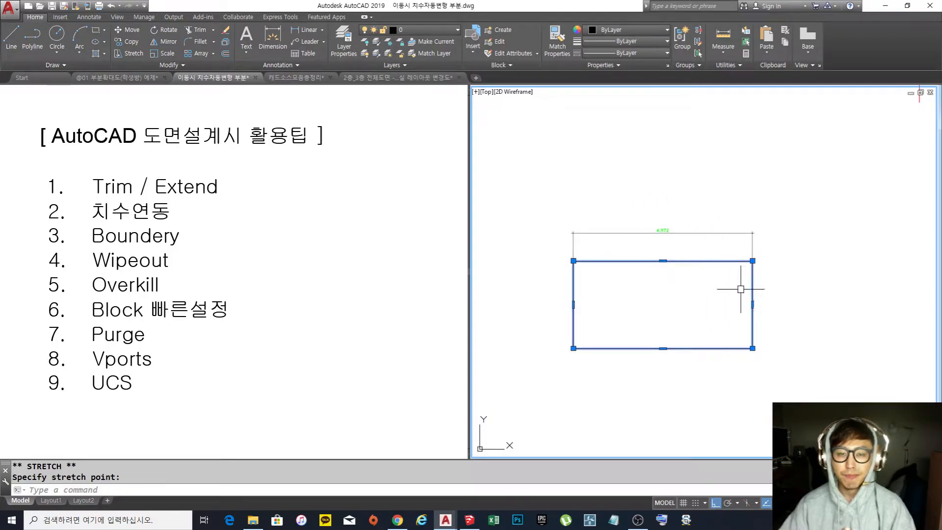
key("Escape")
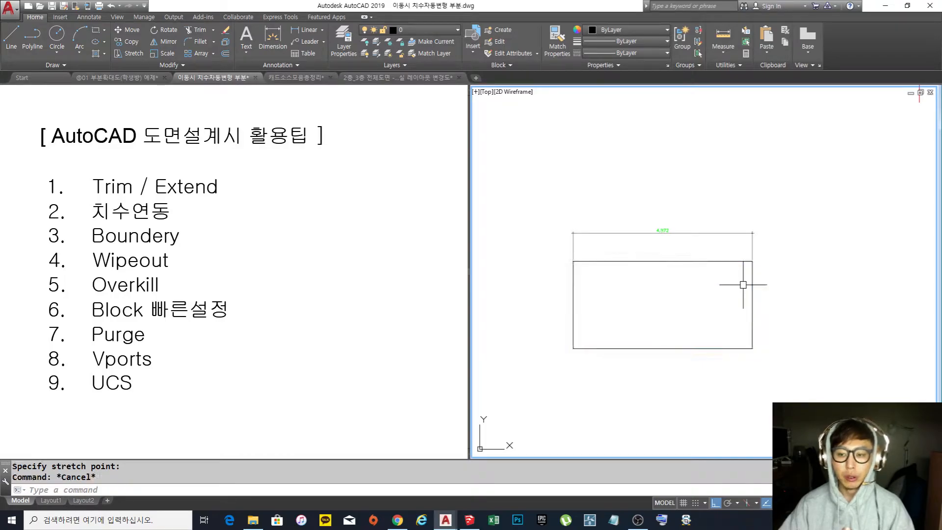
middle_click_drag(723, 264, 713, 263)
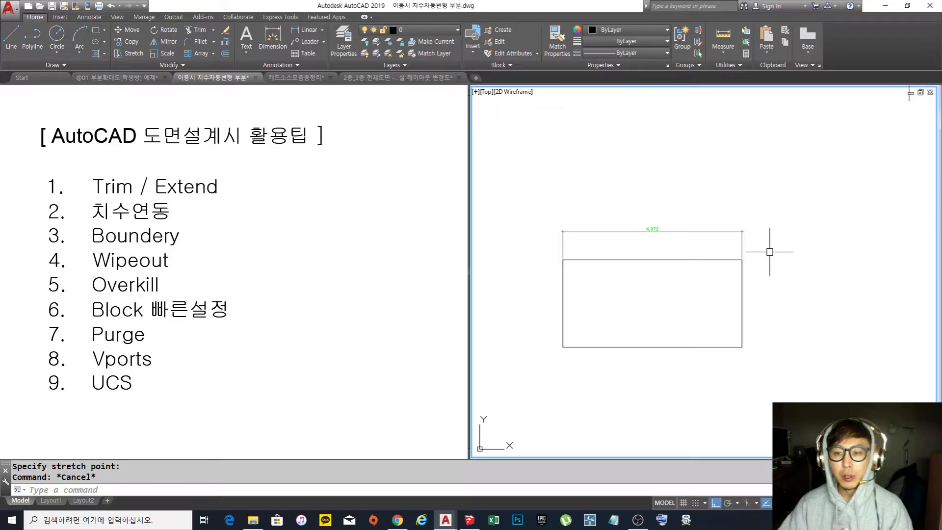
Examine the chain dimensions above the elevation inside the magenta cloud on the drawing sheet.
scroll(695, 239, "down", 4)
middle_click_drag(709, 215, 706, 287)
scroll(679, 208, "up", 6)
scroll(679, 211, "down", 1)
mouse_move(690, 227)
middle_mouse_down()
mouse_move(680, 250)
mouse_move(690, 256)
middle_mouse_up()
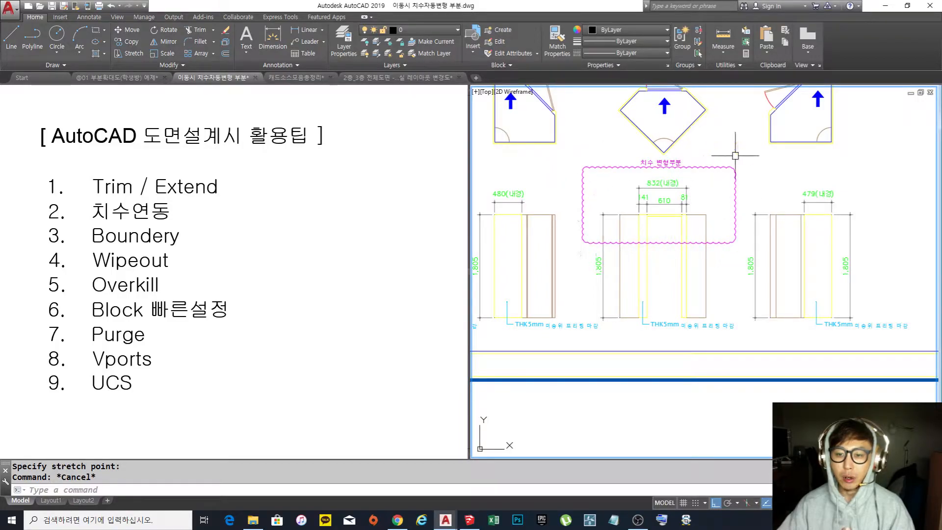
scroll(658, 171, "up", 4)
mouse_move(664, 244)
middle_mouse_down()
mouse_move(716, 233)
mouse_move(682, 238)
middle_mouse_up()
scroll(654, 224, "up", 4)
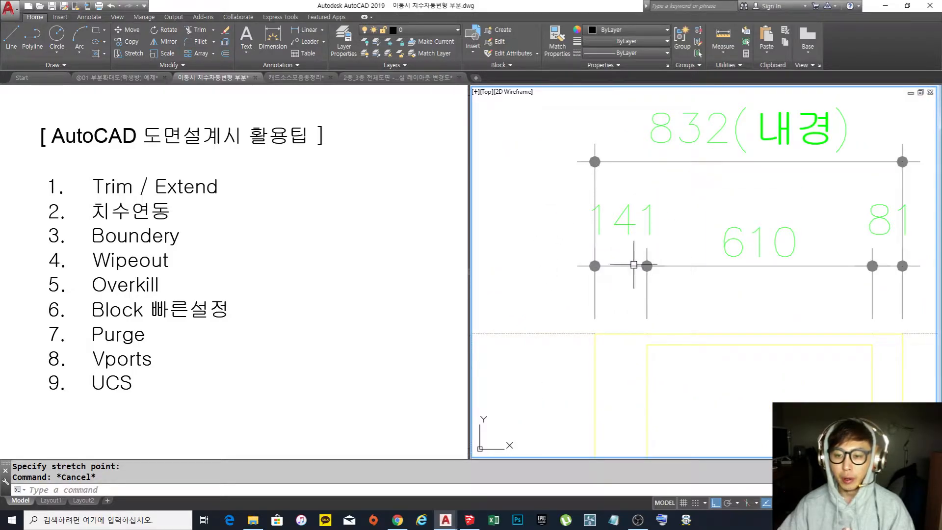
Move the clouded elevation with its dimensions about 4,280 straight down, out of the sheet frame.
scroll(675, 246, "down", 8)
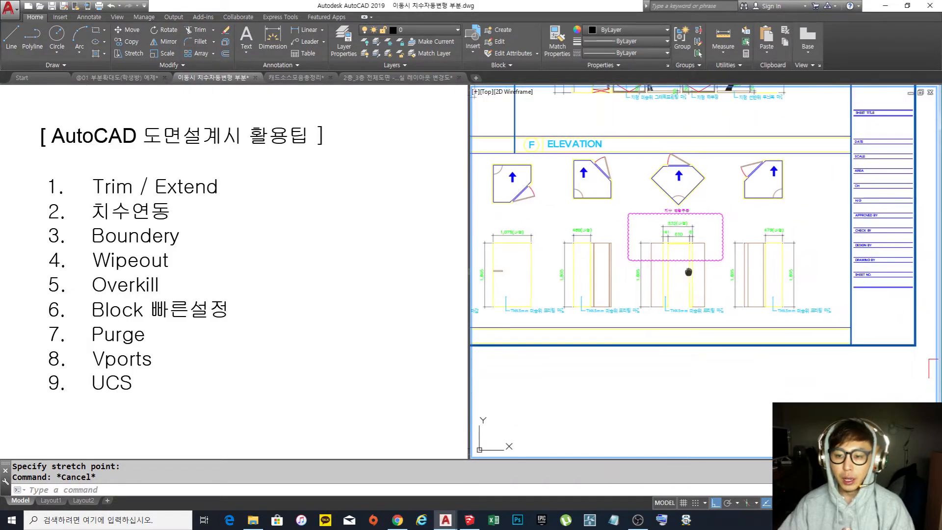
middle_click_drag(687, 269, 653, 262)
key("Escape")
type("m")
key("Return")
left_click(684, 310)
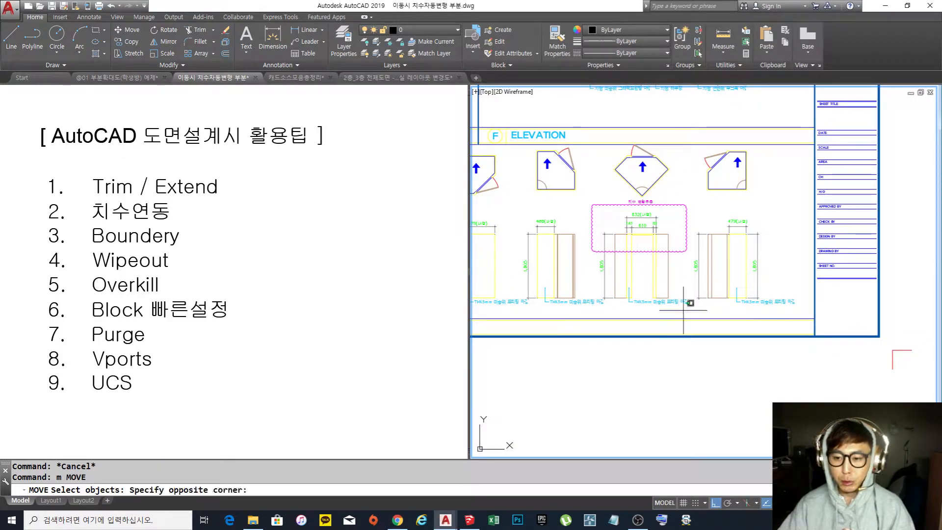
left_click(605, 215)
key("Return")
left_click(669, 242)
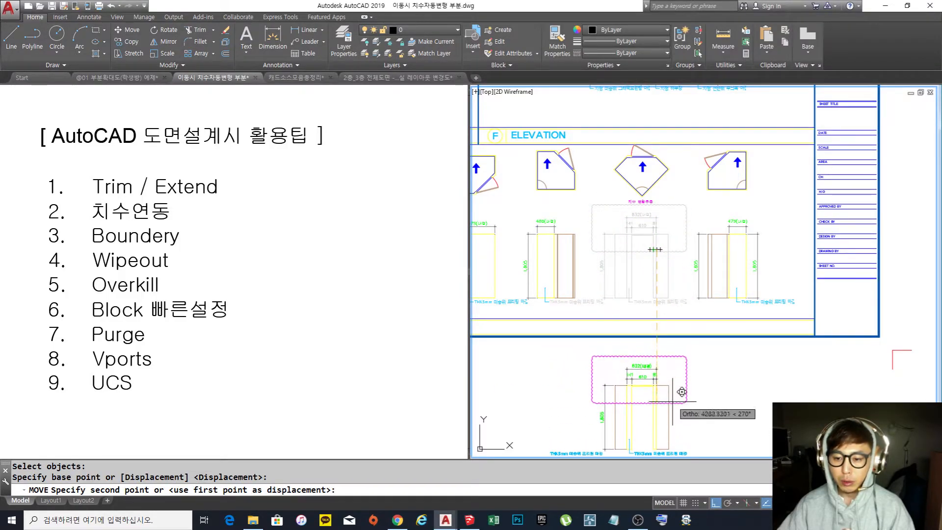
left_click(672, 401)
Check the moved elevation's chain dimensions and undo the move.
scroll(636, 407, "up", 5)
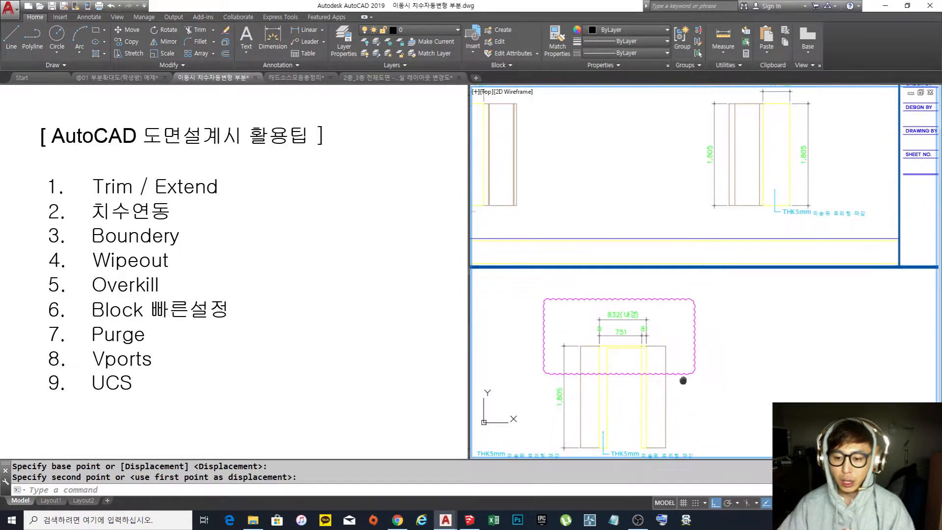
scroll(618, 269, "up", 2)
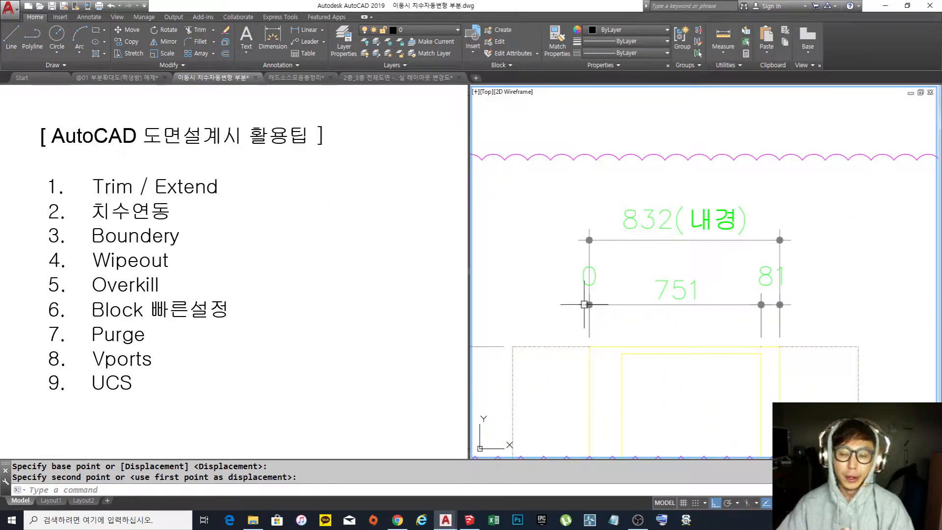
scroll(649, 281, "down", 2)
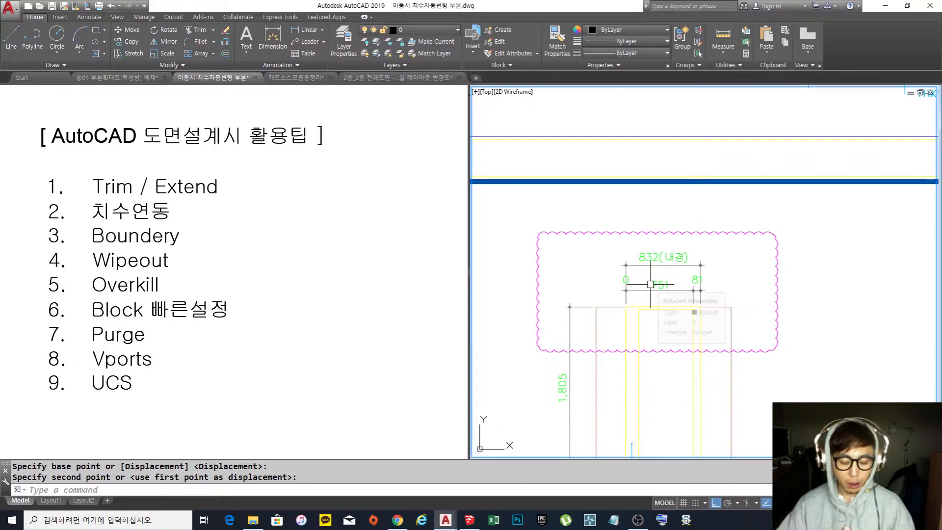
key("ctrl+z")
key("ctrl+z")
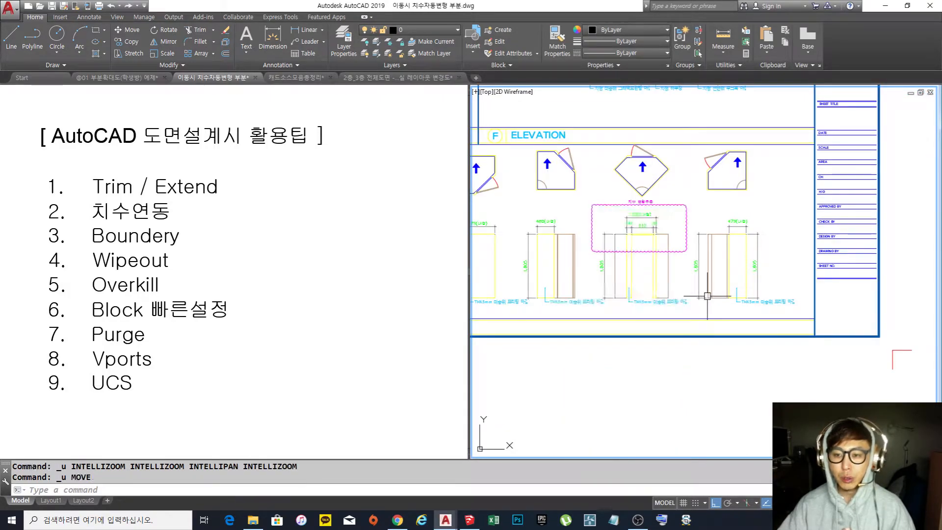
Examine the clouded elevation and its dimensions within the overall drawing sheet.
scroll(694, 263, "down", 2)
mouse_move(671, 267)
middle_mouse_down()
mouse_move(757, 334)
mouse_move(682, 354)
middle_mouse_up()
scroll(720, 333, "down", 1)
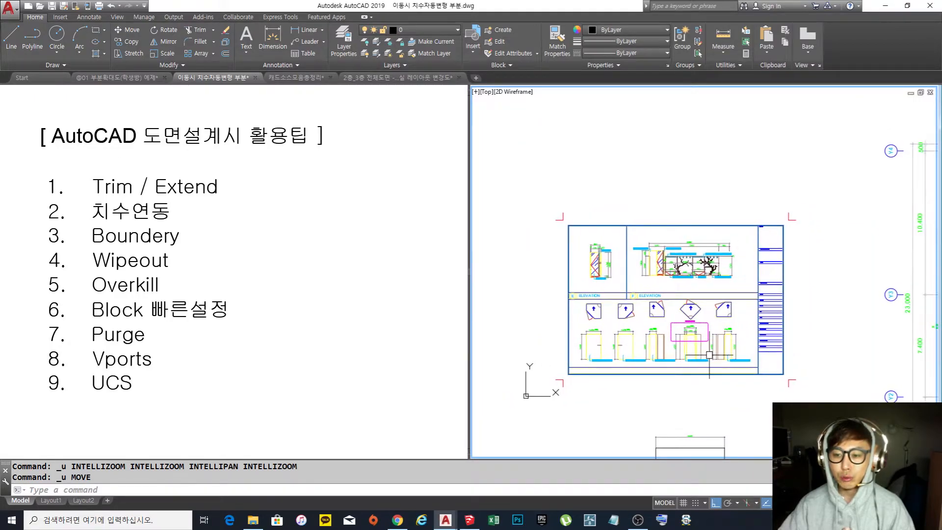
scroll(712, 352, "up", 6)
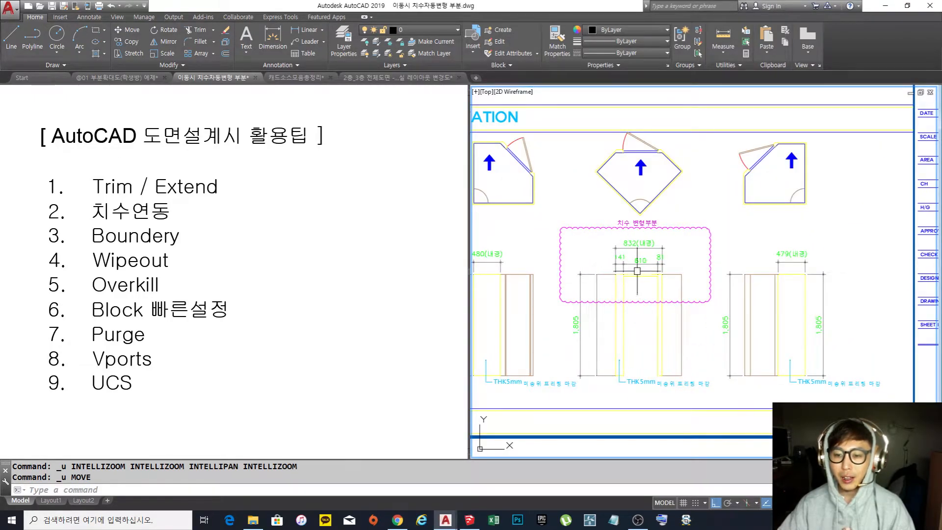
scroll(652, 286, "down", 4)
scroll(651, 295, "up", 4)
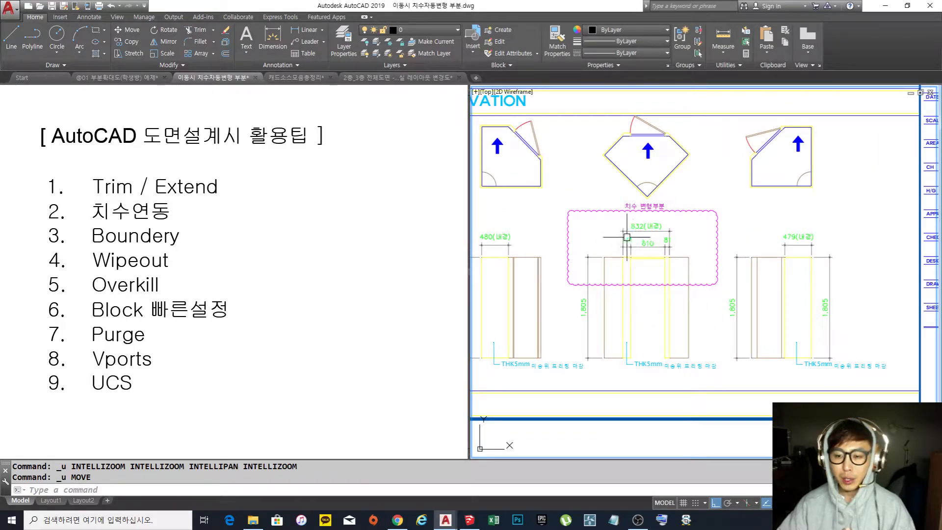
scroll(654, 251, "down", 4)
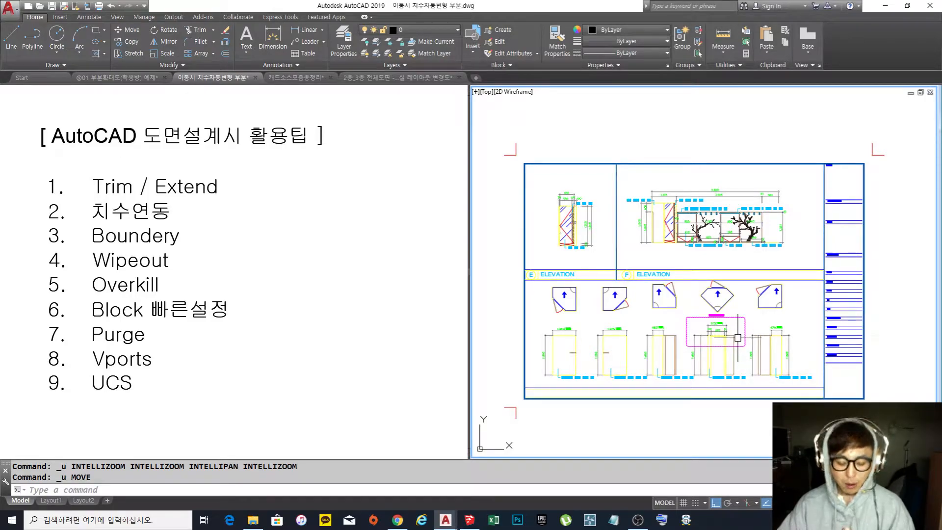
Copy the whole drawing sheet with its red corner marks about 21,800 straight above the original.
key("space")
left_click(901, 430)
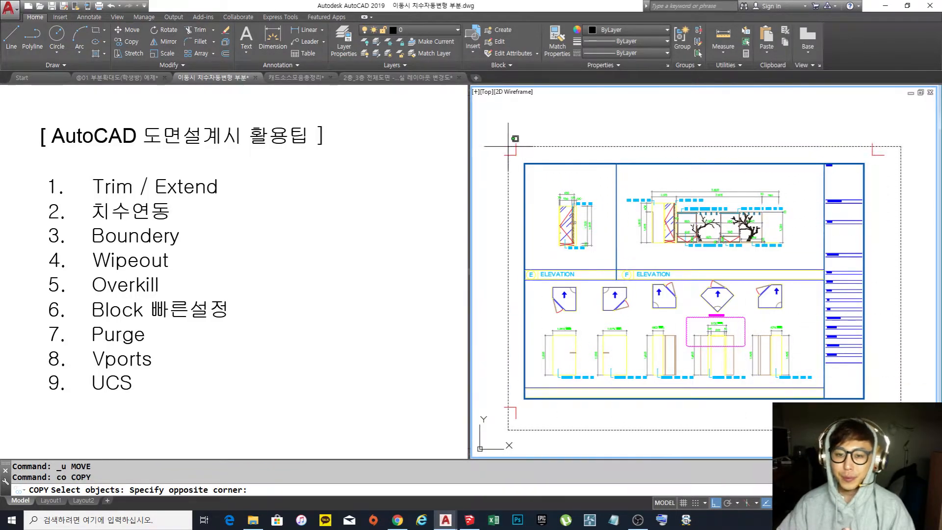
left_click(511, 151)
scroll(595, 220, "down", 3)
middle_click_drag(619, 338, 633, 355)
key("space")
left_click(633, 355)
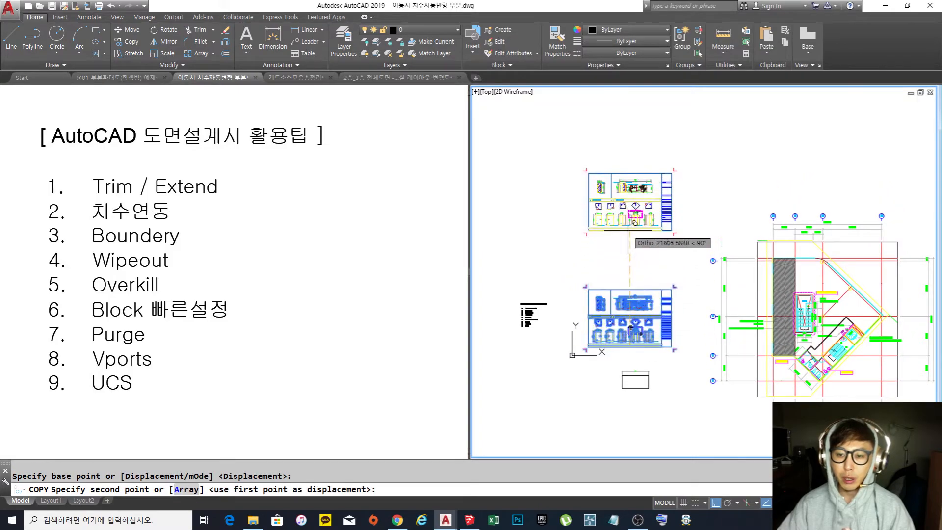
left_click(629, 238)
key("space")
Examine the copied sheet's dimensions, from the upper-row elevation to the clouded lower one.
scroll(628, 177, "up", 3)
middle_click_drag(630, 210, 628, 215)
scroll(559, 199, "up", 5)
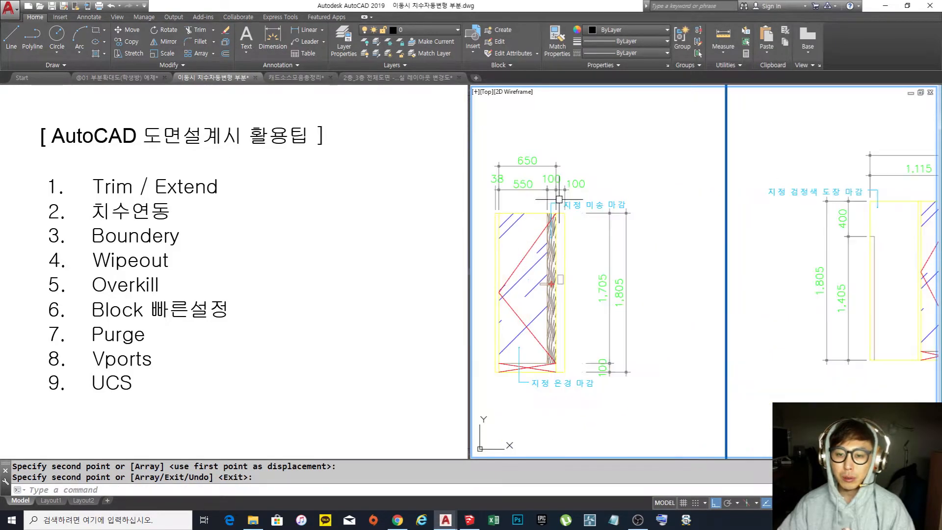
scroll(559, 203, "down", 5)
scroll(559, 204, "up", 2)
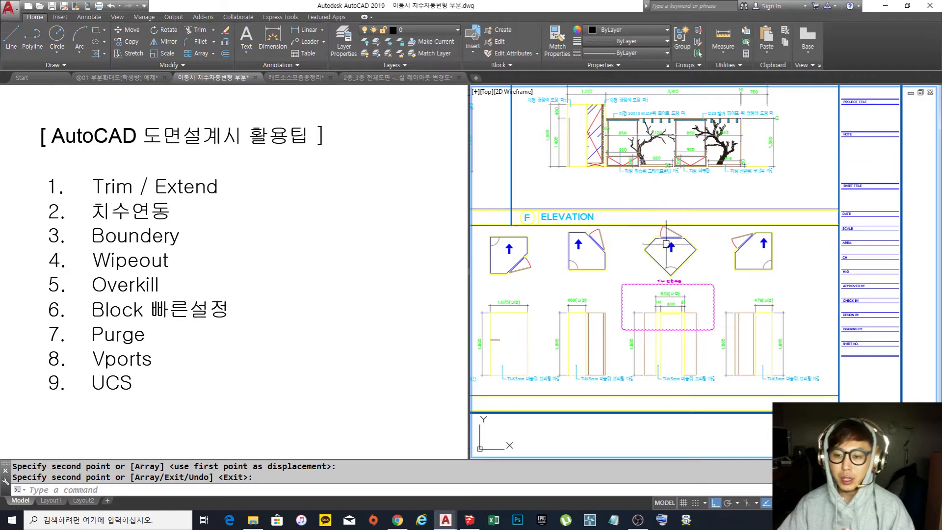
scroll(687, 309, "up", 2)
scroll(687, 310, "down", 2)
scroll(690, 313, "up", 5)
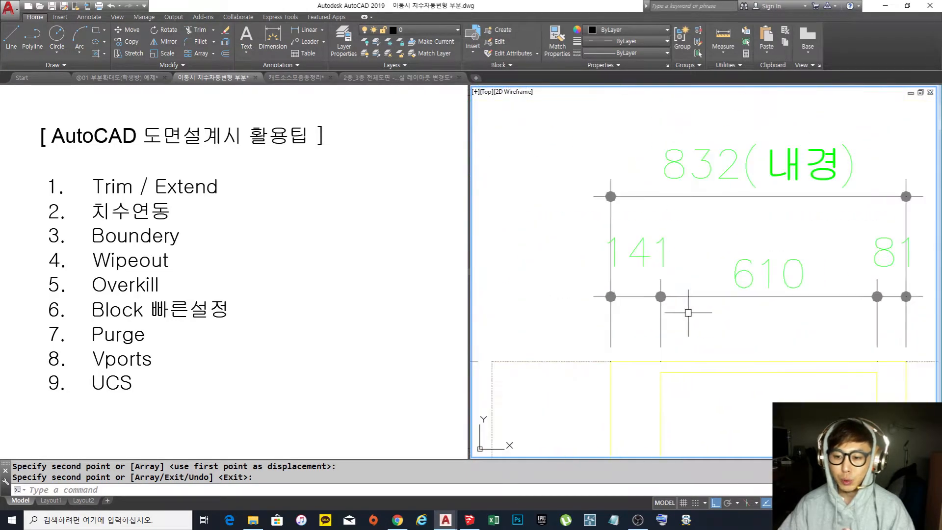
Move the copied drawing sheet with its corner marks straight to the left of its position.
scroll(665, 248, "down", 6)
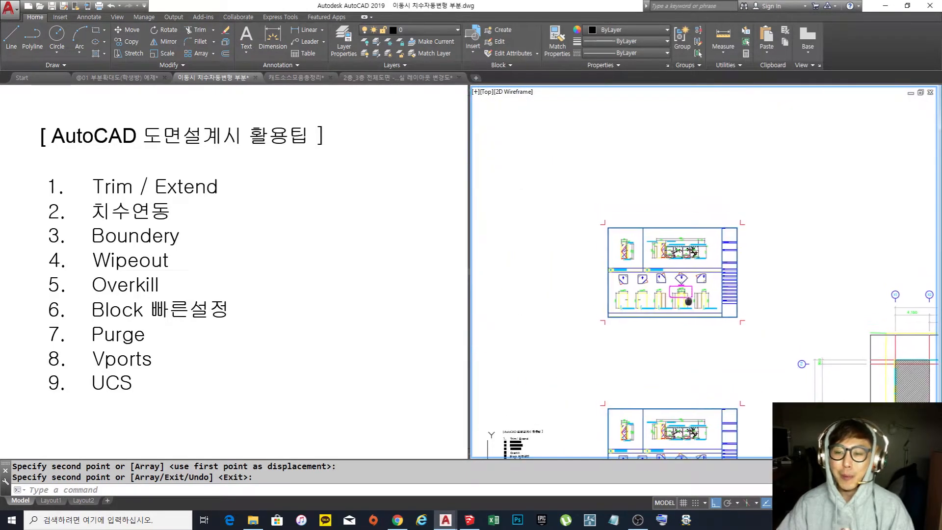
middle_click_drag(697, 317, 672, 323)
type("m")
key("space")
left_click(730, 352)
left_click(540, 212)
key("space")
left_click(609, 294)
middle_click_drag(628, 294, 686, 304)
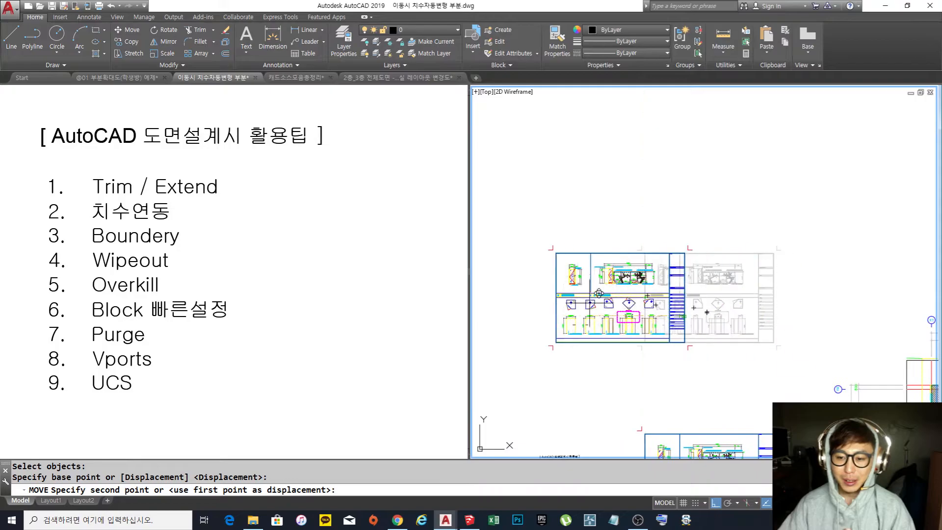
left_click(513, 295)
Inspect the moved sheet's clouded dimension chain for values altered by the move, comparing it with the other elevations.
scroll(660, 264, "up", 10)
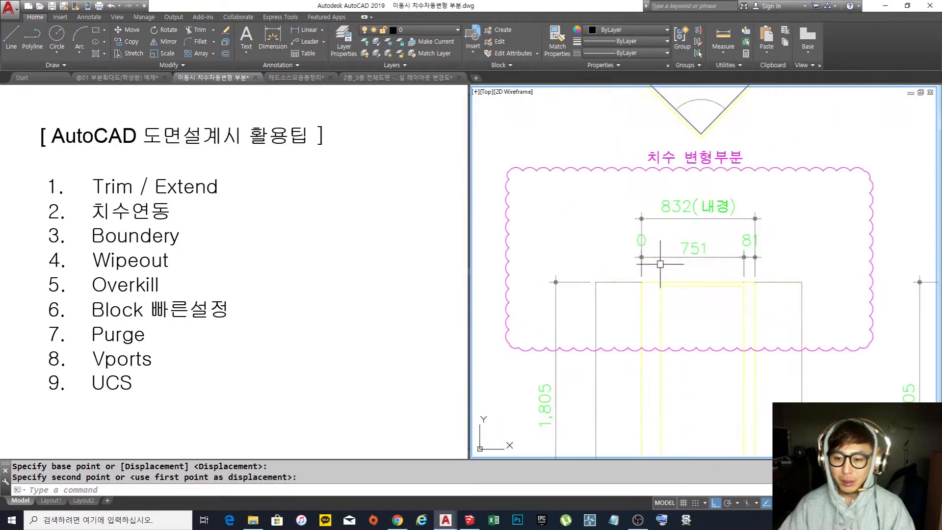
scroll(722, 324, "down", 10)
middle_click_drag(729, 347, 713, 339)
scroll(717, 338, "down", 2)
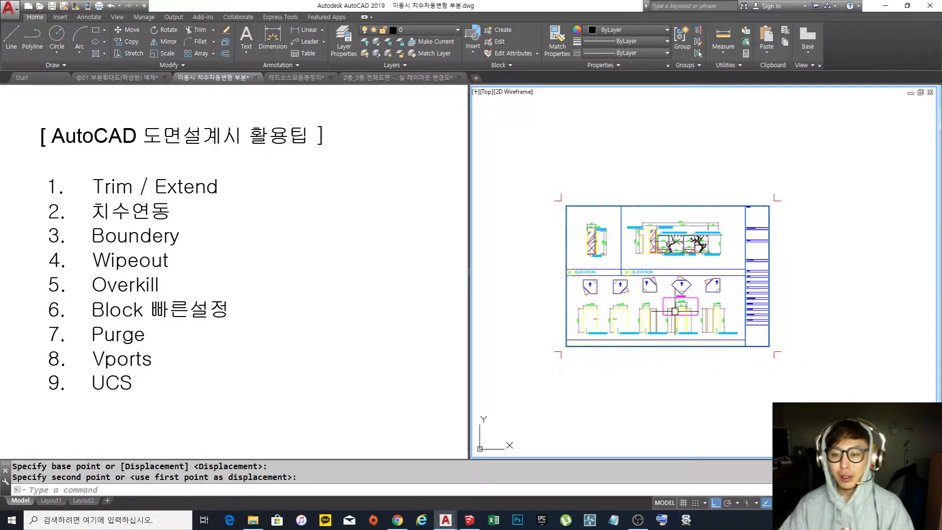
scroll(685, 307, "up", 2)
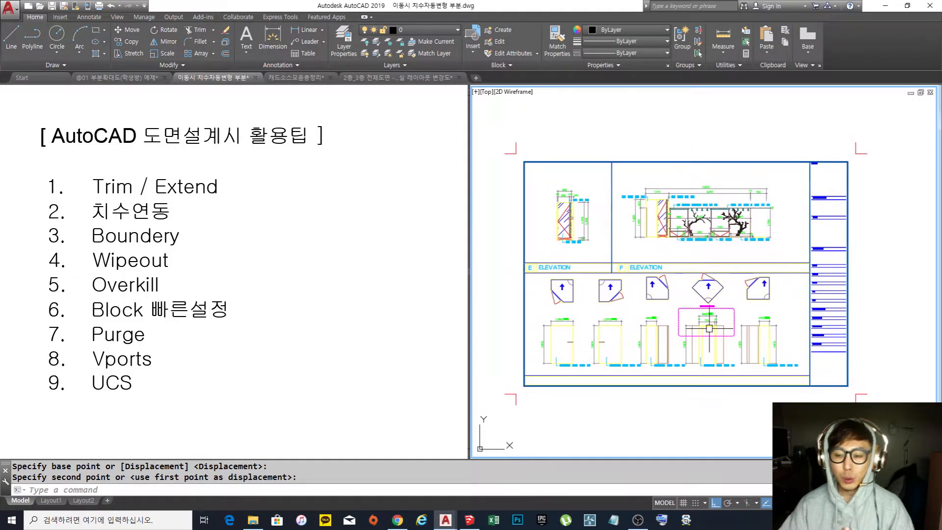
scroll(699, 324, "up", 6)
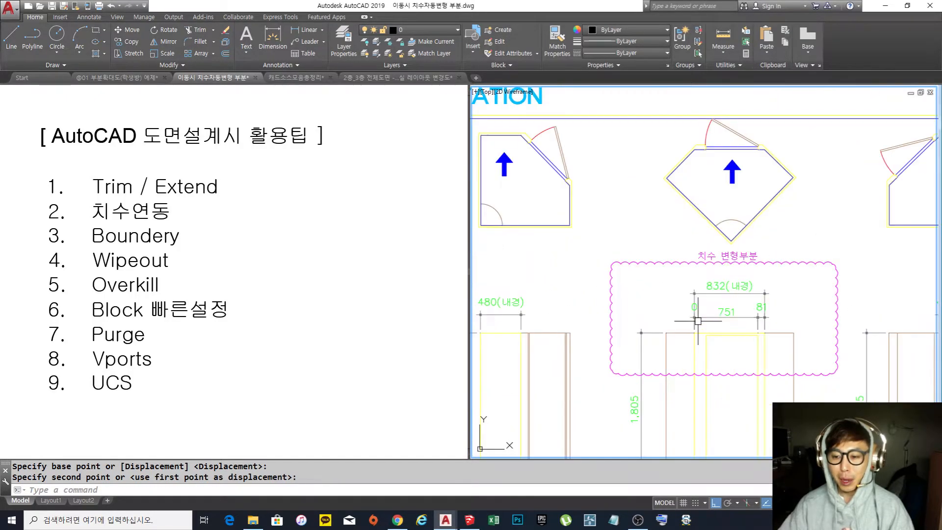
scroll(710, 315, "down", 8)
scroll(725, 349, "up", 2)
middle_click_drag(726, 349, 729, 332)
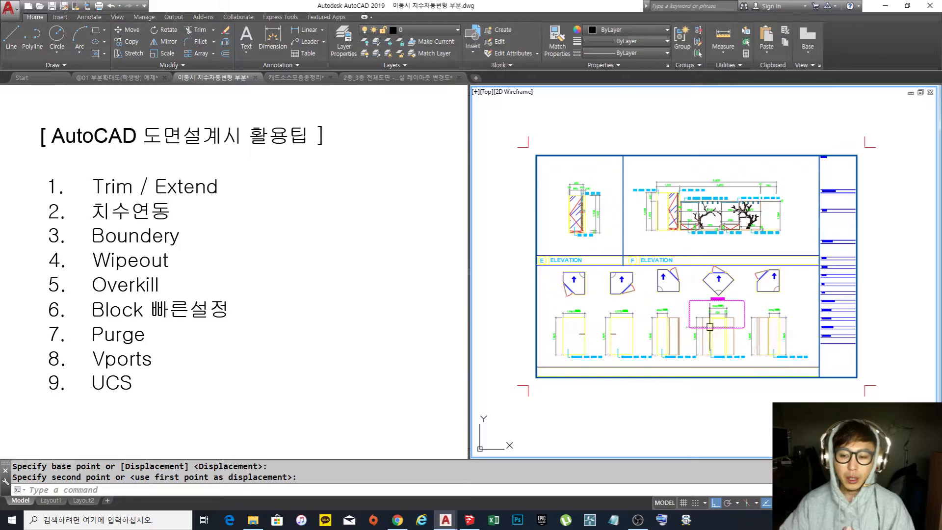
Erase the copied drawing sheet together with its red corner marks.
type("e")
key("Return")
left_click(895, 424)
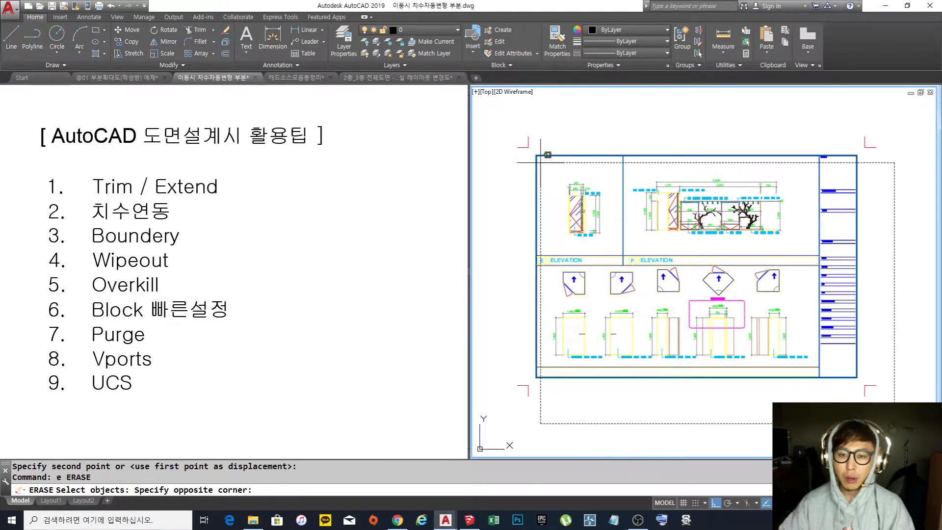
left_click(506, 122)
key("Return")
scroll(700, 323, "up", 10)
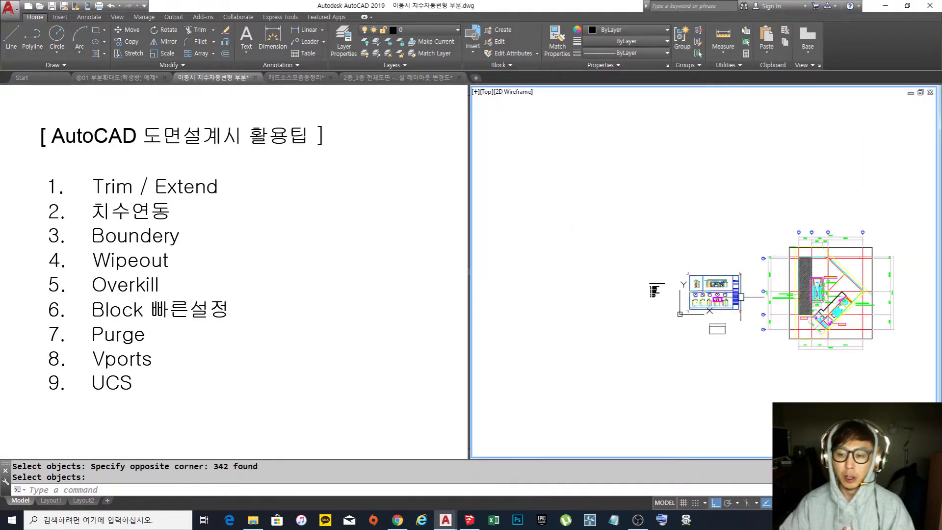
scroll(700, 323, "down", 3)
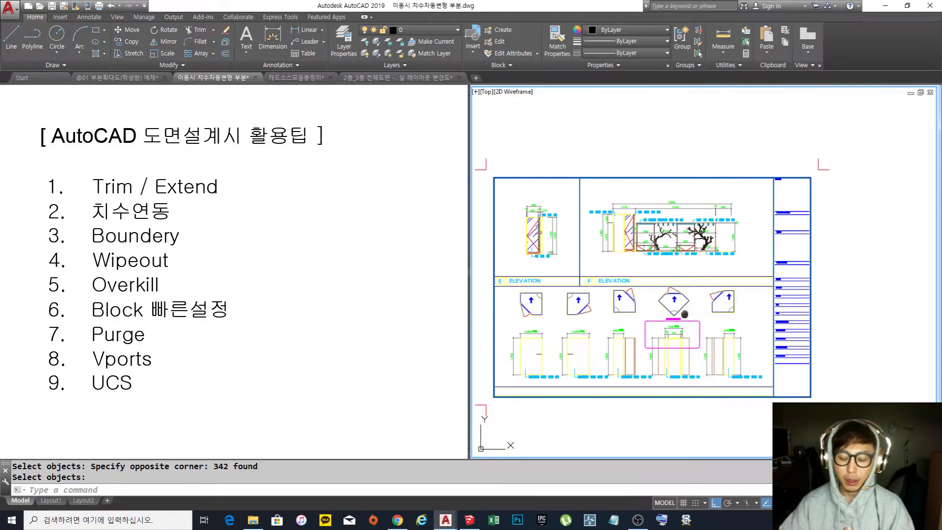
Check the associative dimensioning setting in the program's user preferences and accept the options.
key("Escape")
key("Escape")
type("op")
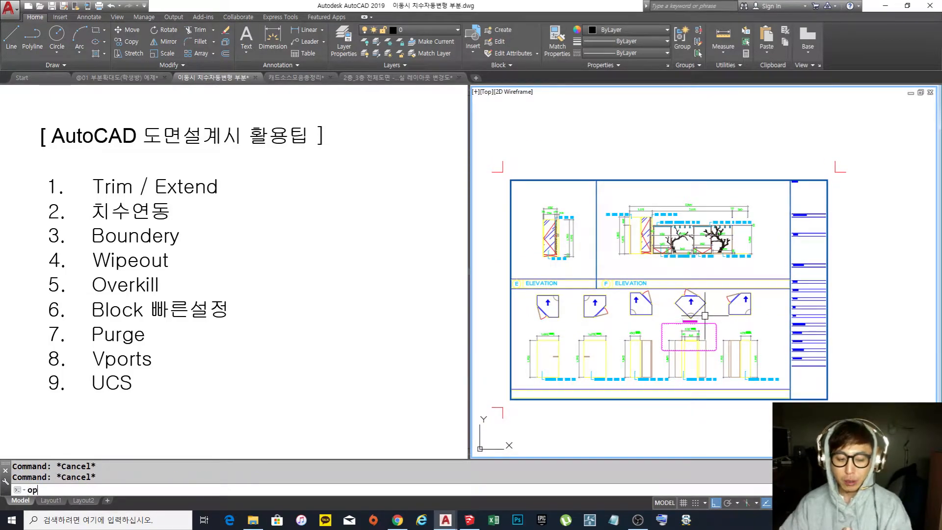
key("Return")
left_click_drag(782, 195, 652, 144)
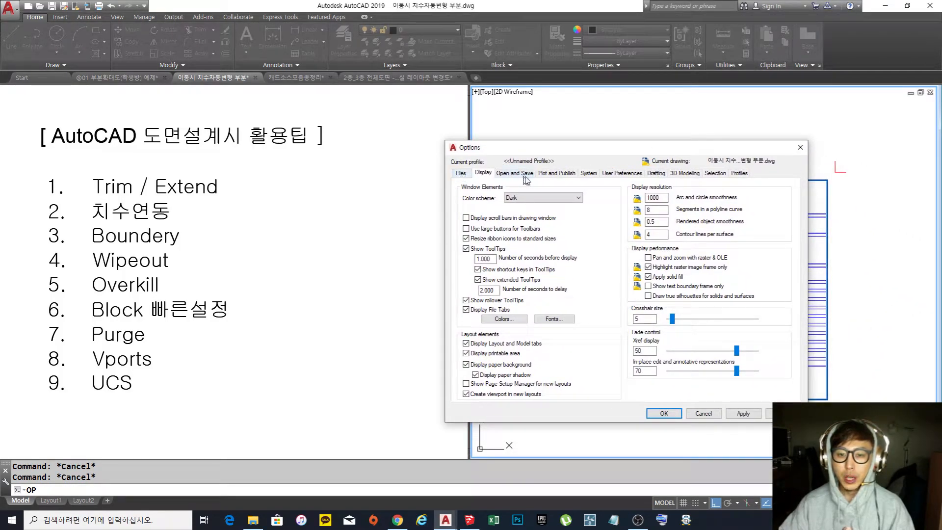
left_click(621, 174)
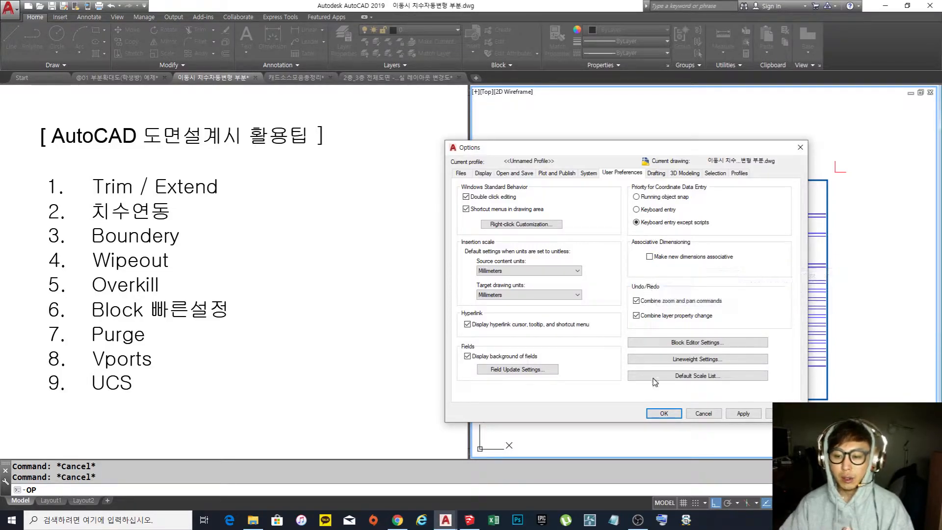
left_click(671, 414)
middle_click_drag(680, 412, 692, 391)
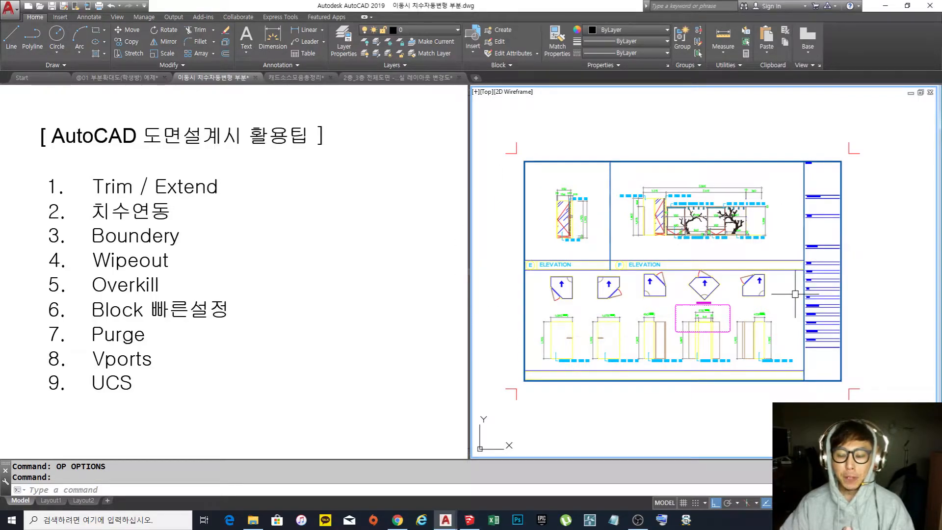
scroll(796, 294, "down", 4)
type("m")
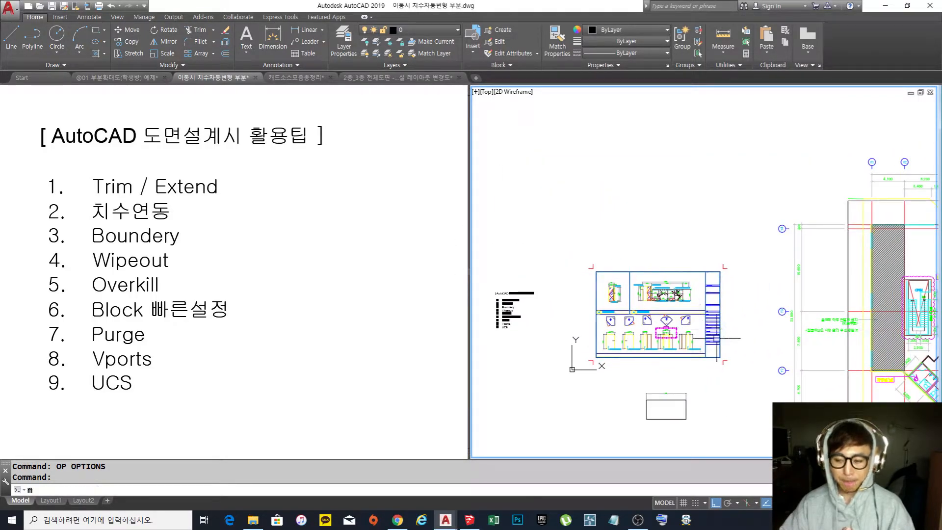
key("Return")
left_click(736, 362)
key("Escape")
key("Escape")
type("m")
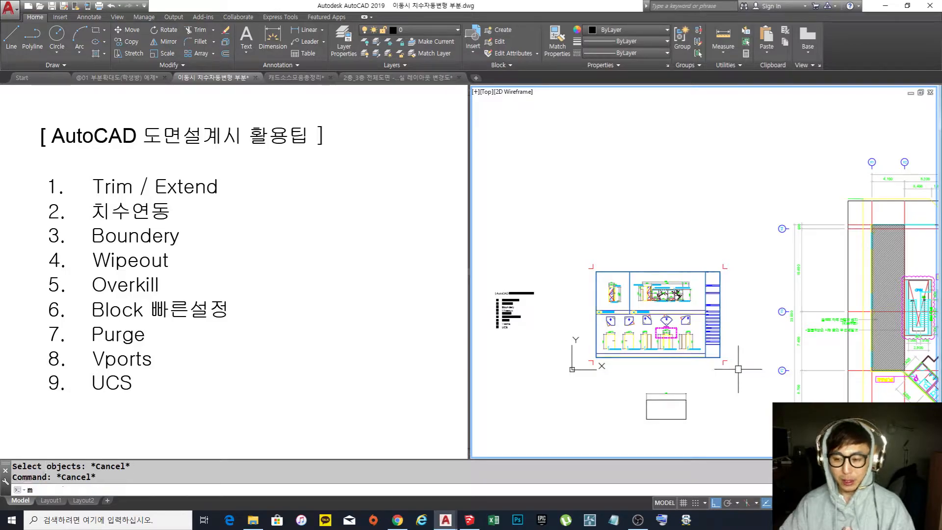
key("space")
left_click(740, 374)
key("Escape")
key("Escape")
Try moving the clouded elevation about 4,100 straight down below the sheet to test its dimension chain, and undo the move.
scroll(677, 355, "up", 3)
key("space")
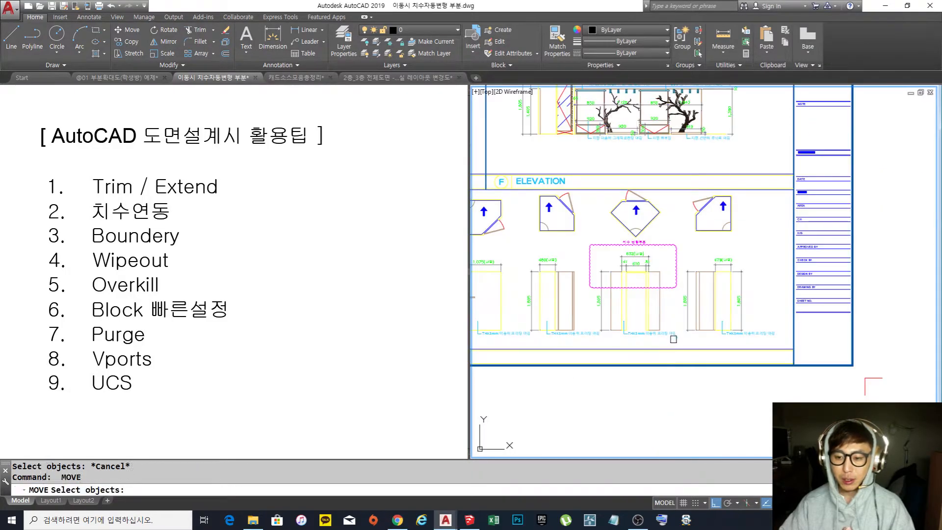
left_click(671, 341)
left_click(568, 217)
key("space")
left_click(633, 291)
scroll(633, 291, "down", 2)
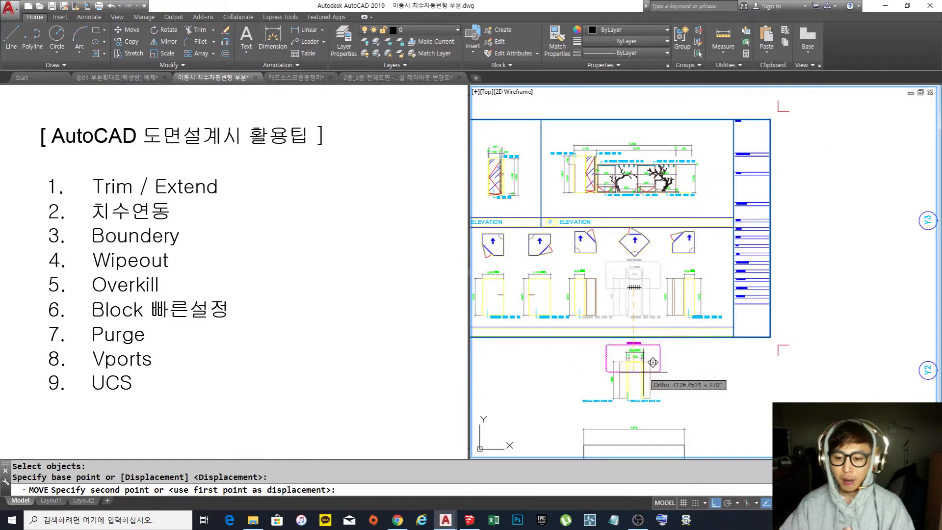
left_click(645, 374)
scroll(645, 379, "up", 8)
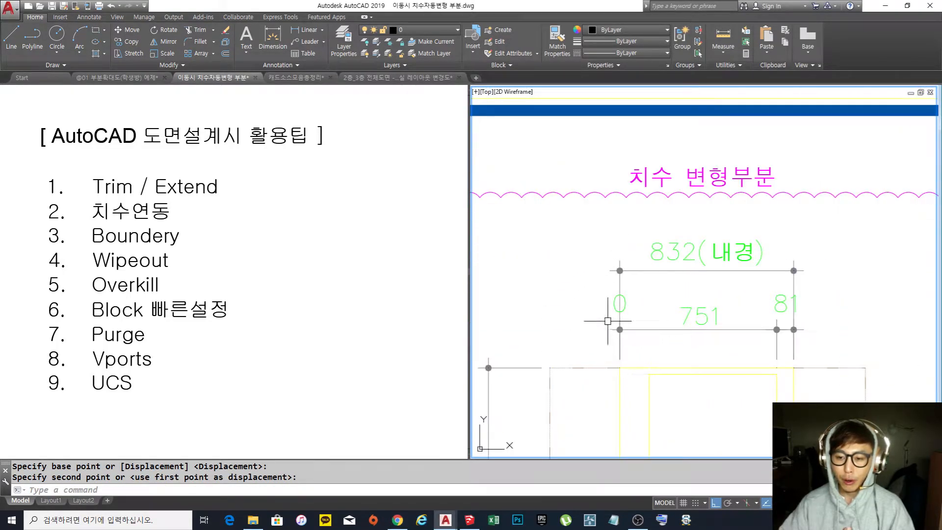
scroll(686, 306, "down", 4)
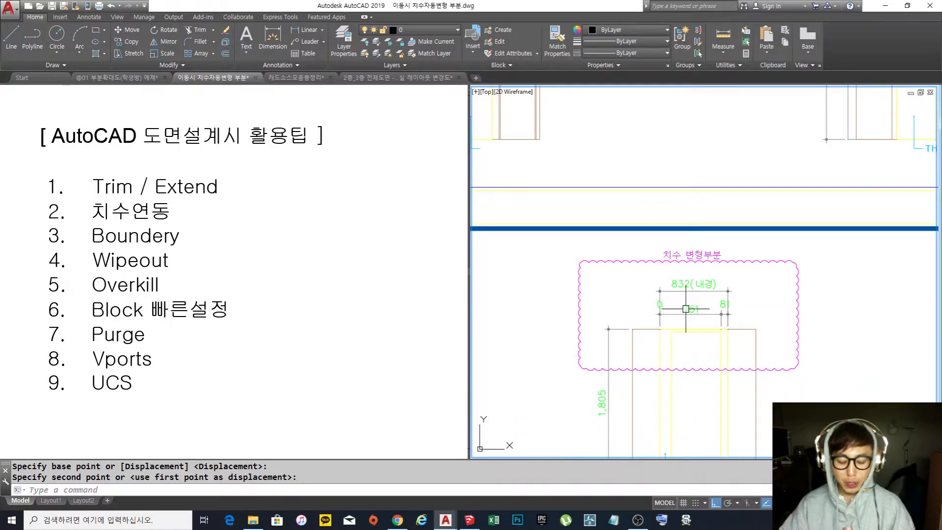
scroll(686, 309, "down", 4)
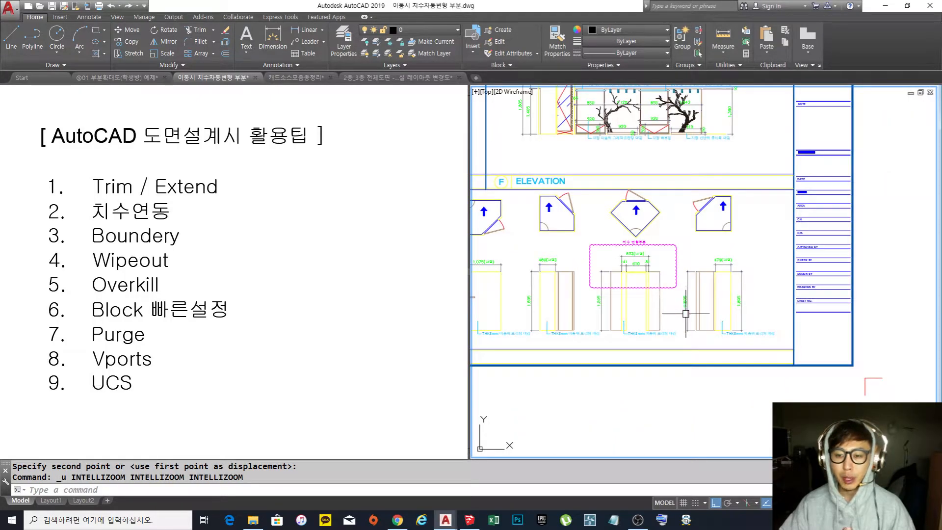
Review the Make new dimensions associative setting in the user preferences and dismiss the options.
scroll(633, 275, "up", 5)
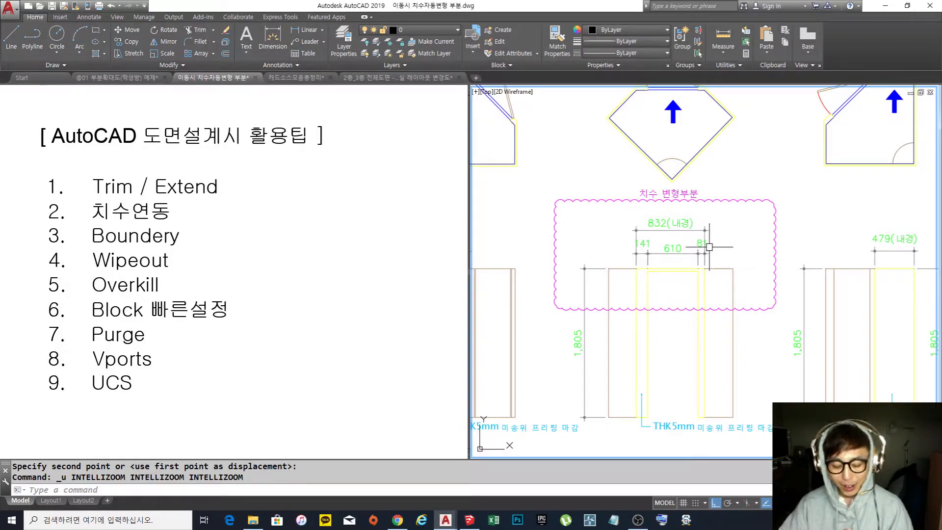
type("p")
key("Return")
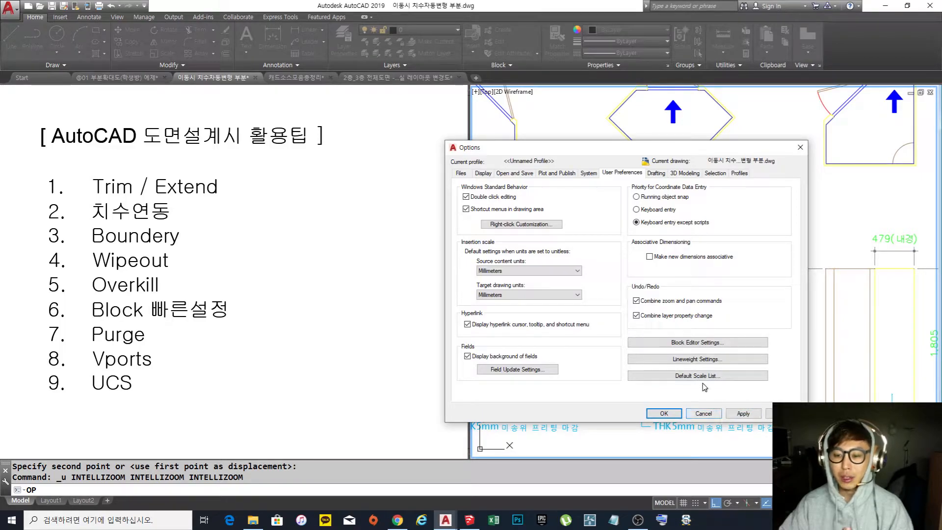
key("Escape")
key("Escape")
Move only the clouded elevation's width dimensions up about 130 and back into place to disassociate them from the geometry.
scroll(696, 362, "up", 3)
scroll(696, 256, "up", 3)
type("m")
key("Return")
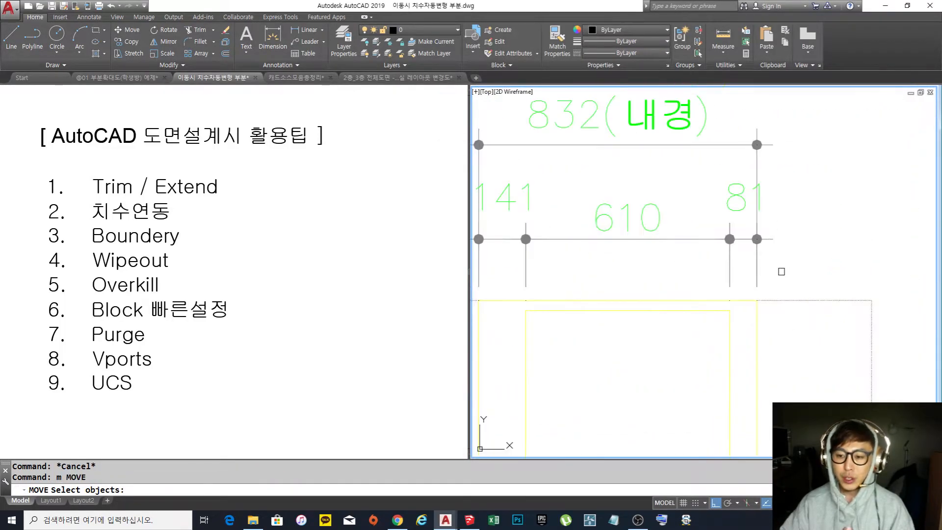
scroll(781, 269, "down", 2)
left_click(791, 266)
left_click(565, 170)
key("space")
left_click(557, 243)
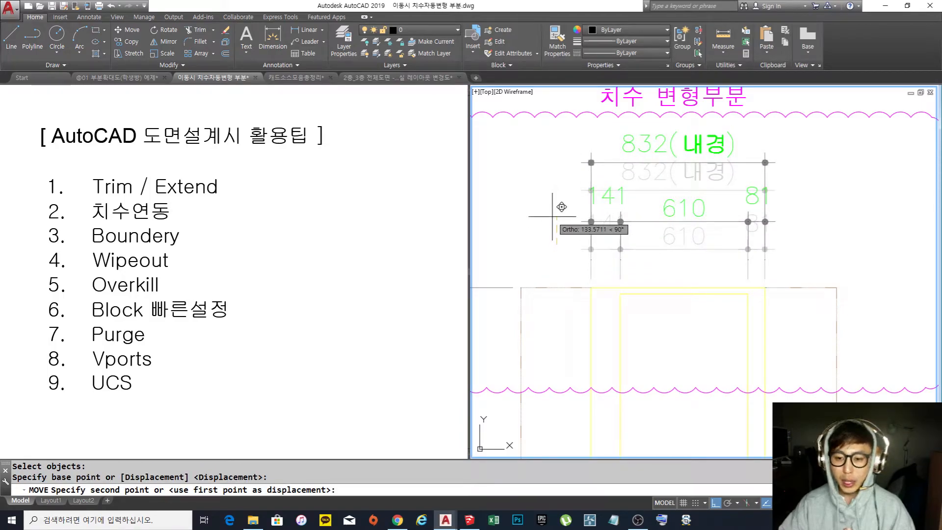
left_click(553, 215)
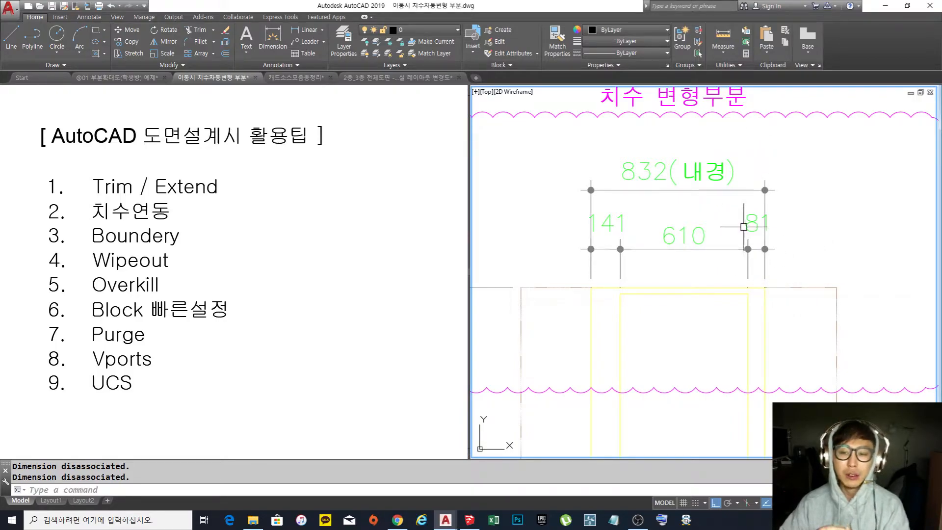
Move the clouded elevation with its disassociated dimensions about 3,900 straight down below the sheet and check its dimension chain.
scroll(744, 227, "down", 2)
scroll(767, 265, "down", 1)
middle_click_drag(767, 272, 740, 250)
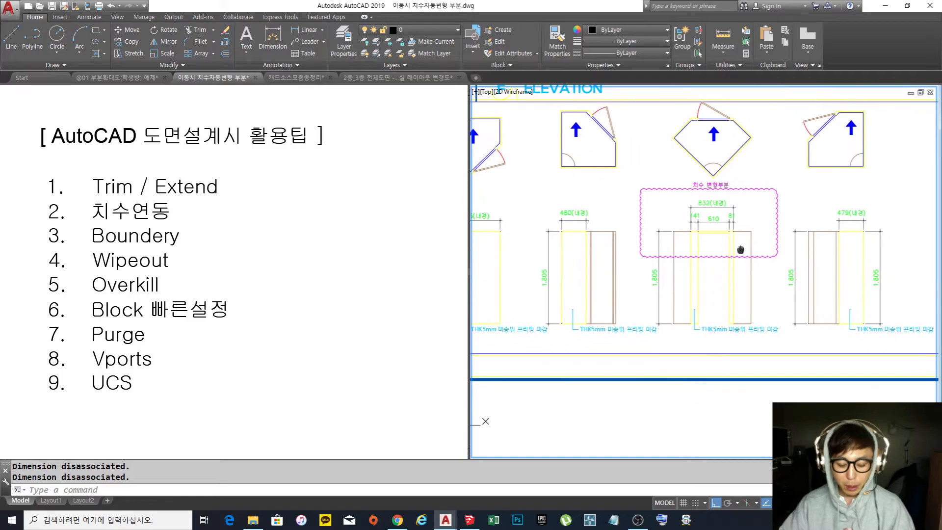
type("m")
key("Return")
left_click(768, 341)
left_click(618, 169)
scroll(671, 204, "down", 2)
key("Return")
left_click(721, 245)
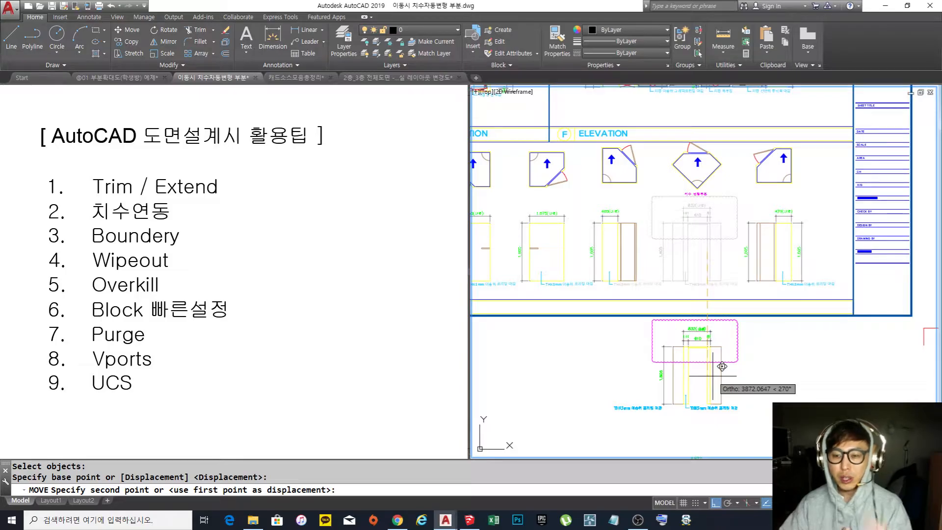
left_click(722, 368)
scroll(698, 353, "up", 5)
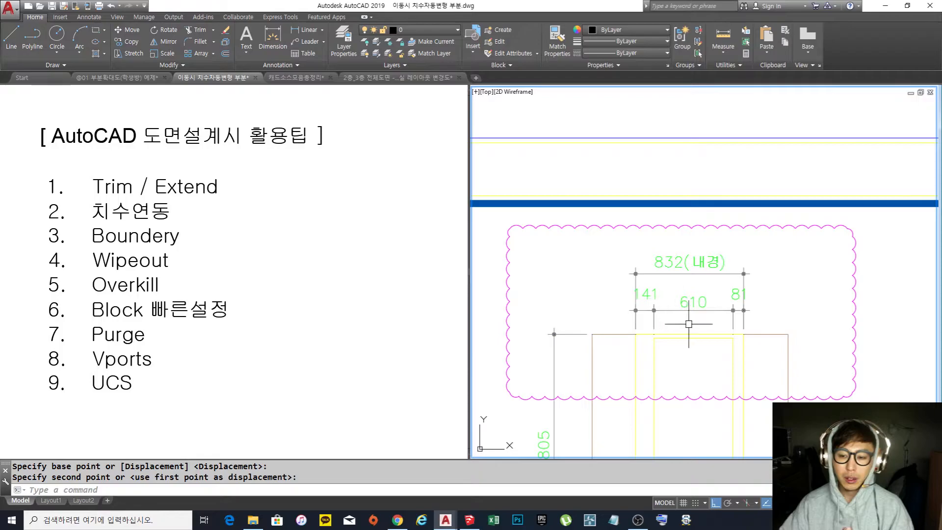
scroll(697, 315, "down", 4)
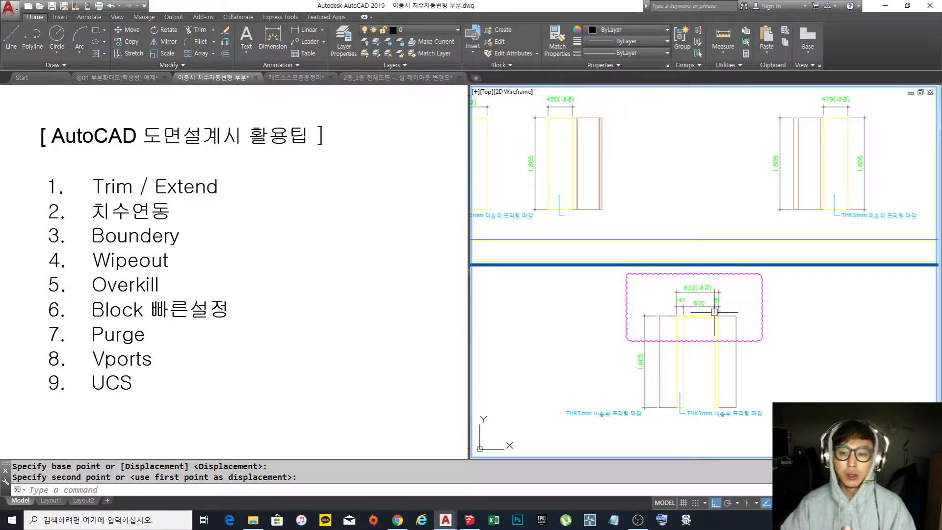
Erase the moved elevation below the sheet, including its revision cloud and dimensions.
scroll(637, 240, "down", 2)
scroll(681, 336, "up", 2)
type("e")
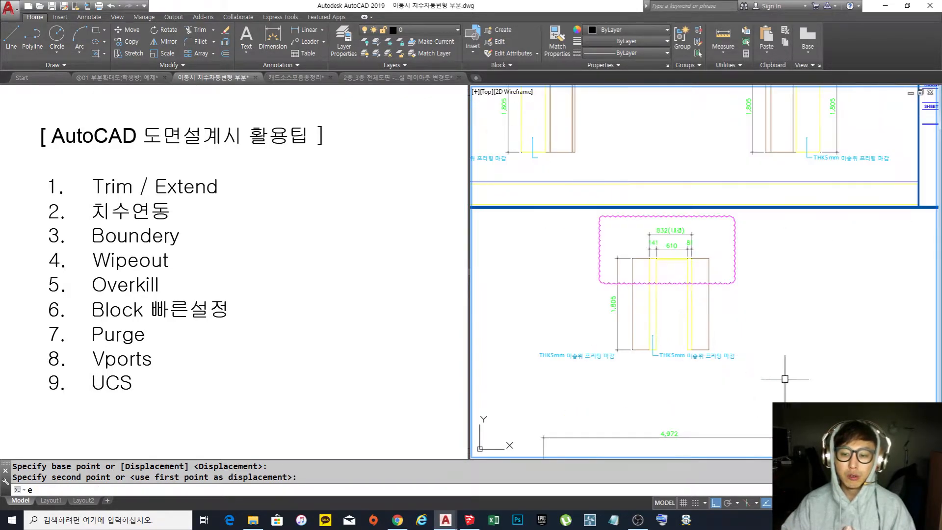
key("Return")
left_click(790, 391)
left_click(546, 215)
key("Return")
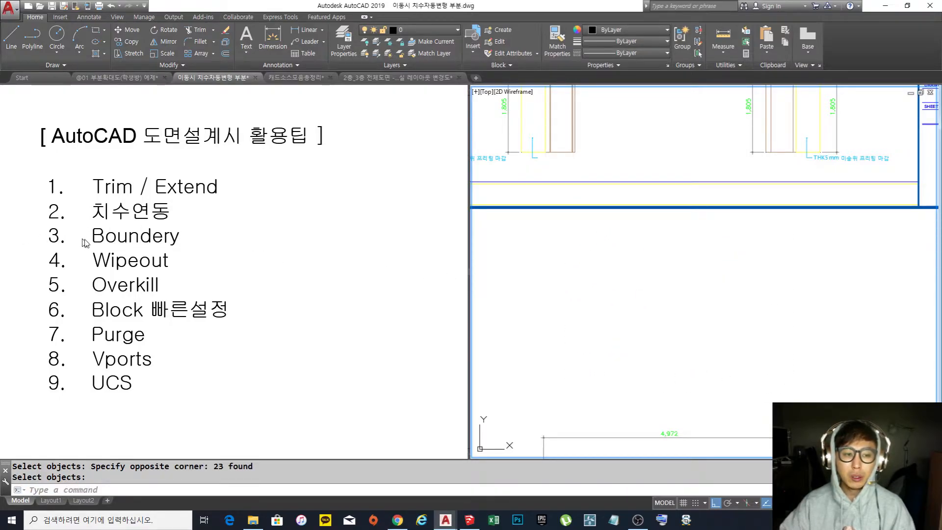
Erase the demonstration rectangle and its dimension below the drawing sheet.
left_click(592, 277)
scroll(618, 294, "down", 4)
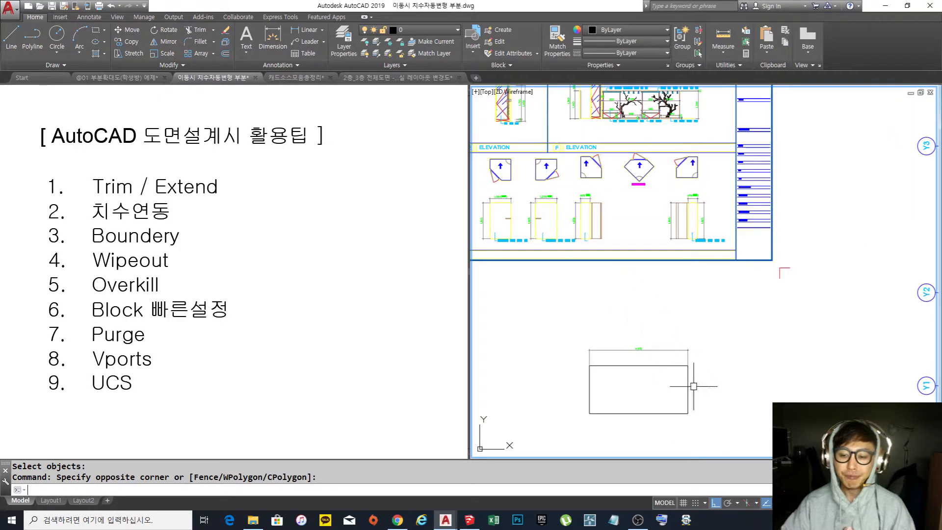
type("e")
key("Return")
left_click(717, 436)
left_click(549, 323)
key("Return")
Draw two overlapping rectangles in the empty area above the sheet, the second offset down and to the right.
scroll(616, 317, "down", 3)
middle_click_drag(620, 316, 574, 344)
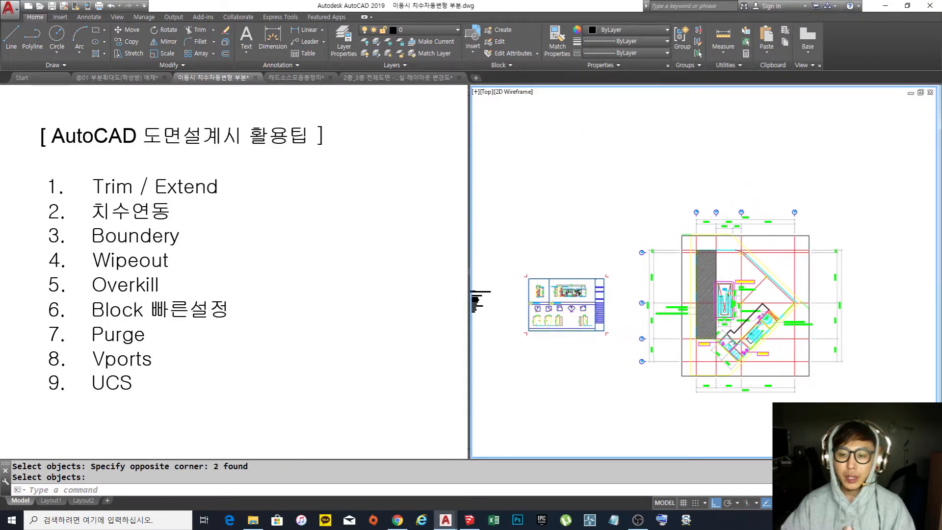
scroll(586, 240, "up", 2)
mouse_move(589, 243)
middle_mouse_down()
mouse_move(637, 216)
mouse_move(665, 249)
mouse_move(648, 290)
mouse_move(628, 259)
middle_mouse_up()
type("rec")
key("space")
left_click(524, 252)
left_click(647, 161)
key("space")
left_click(698, 308)
left_click(551, 207)
key("space")
key("Escape")
key("Escape")
Draw a vertical line crossing both rectangles and a horizontal line crossing the upper rectangle, each extending past the outlines.
type("l")
key("space")
left_click(592, 136)
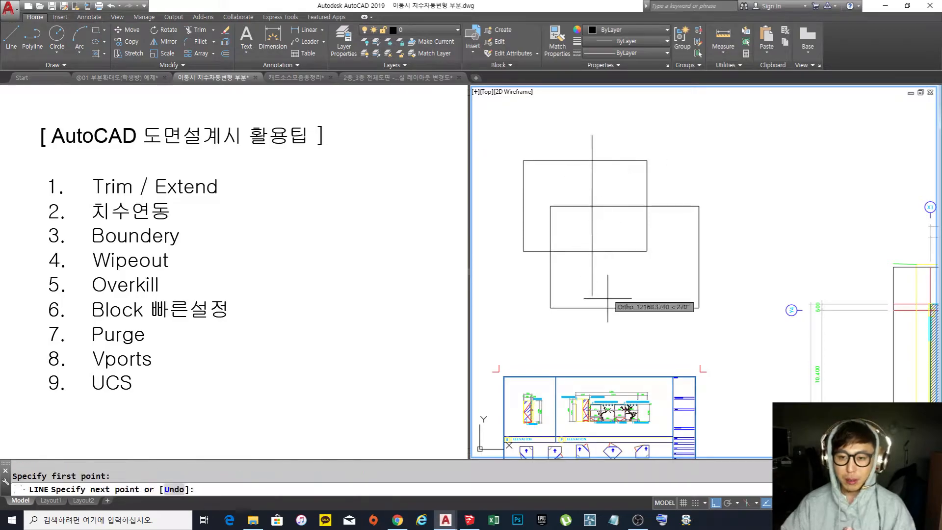
left_click(609, 338)
key("space")
key("space")
left_click(493, 187)
left_click(746, 187)
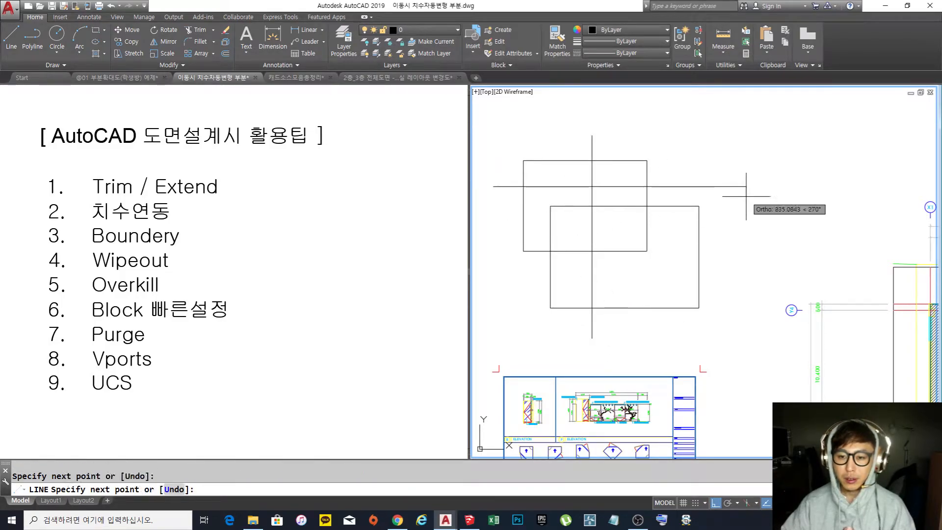
key("space")
Draw a circle with a radius of about 2,900 over the area where the two rectangles overlap.
middle_click_drag(636, 238, 652, 237)
scroll(640, 245, "up", 3)
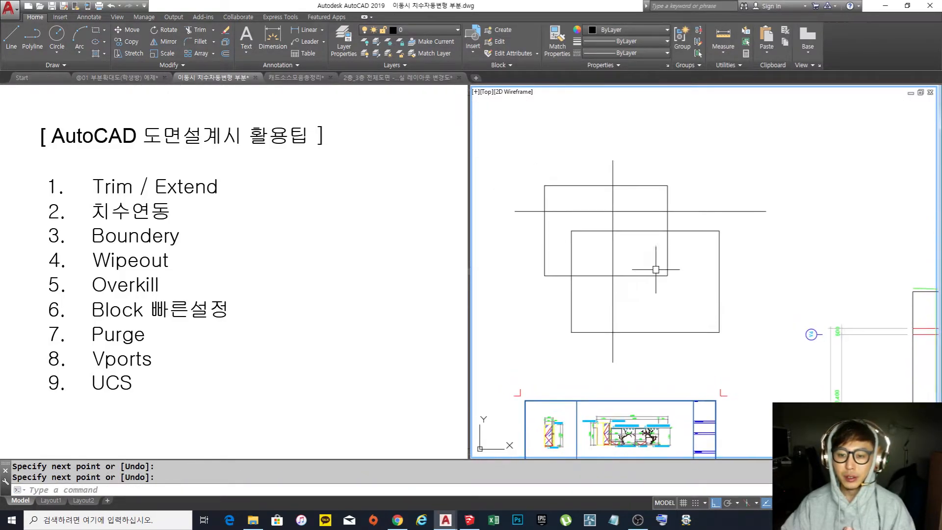
scroll(625, 248, "down", 3)
type("c")
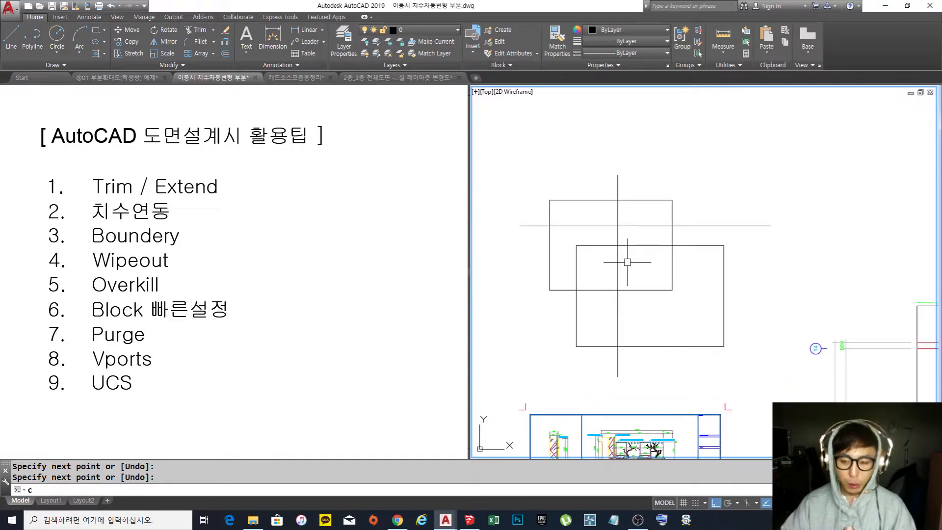
key("space")
left_click(634, 264)
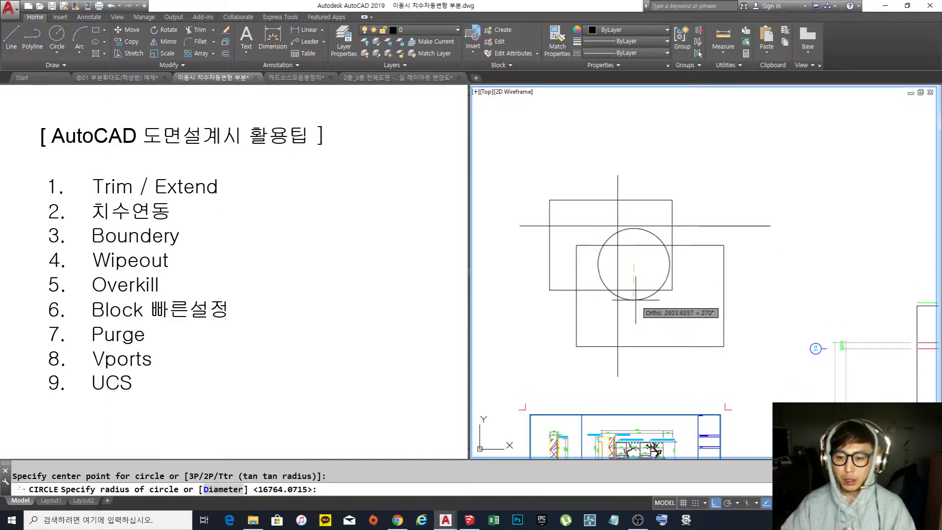
key("Escape")
scroll(635, 219, "up", 3)
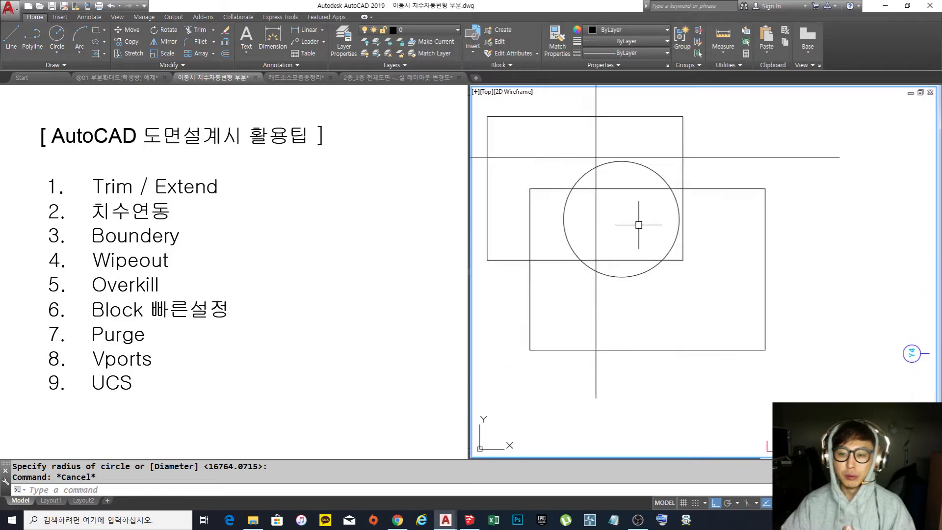
middle_click_drag(656, 236, 685, 290)
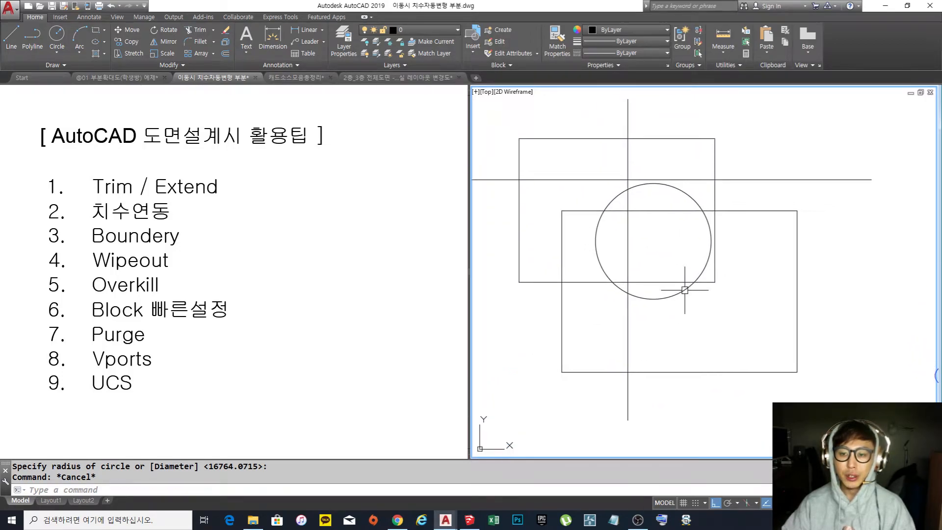
Hatch the D-shaped overlap region between the vertical line, both rectangles and the circle with the ANGLE pattern.
type("h")
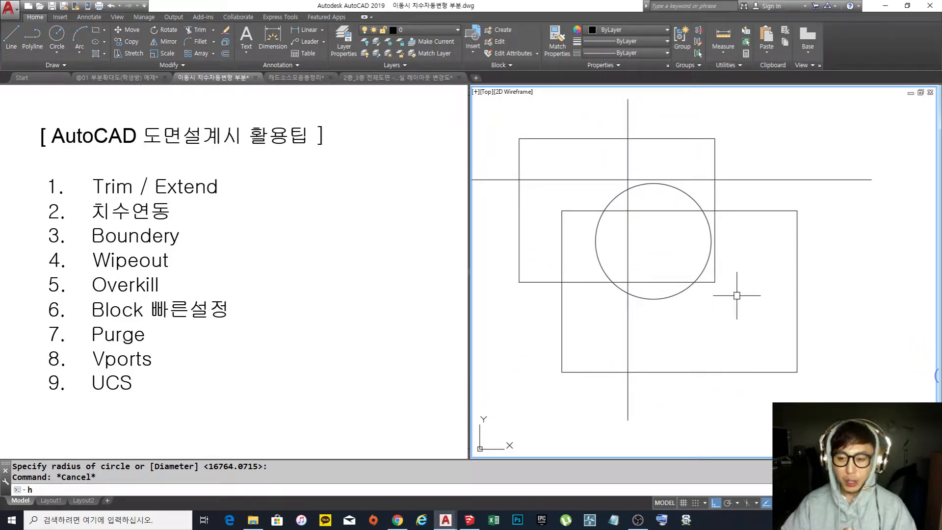
key("Return")
left_click(666, 275)
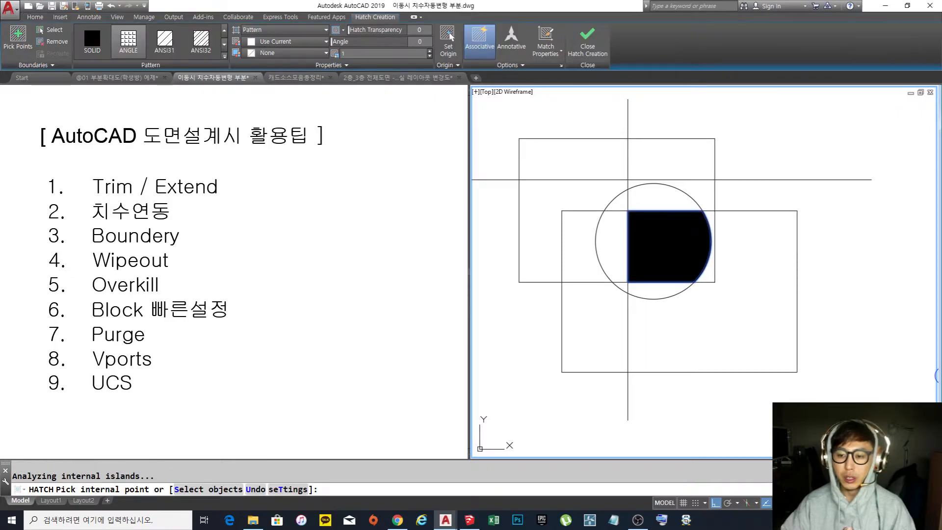
key("Return")
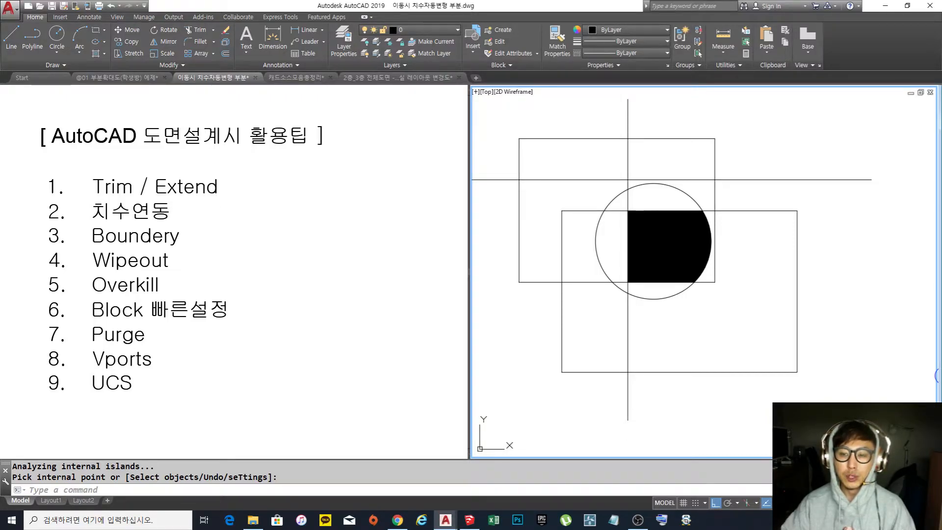
key("Return")
Erase the hatch from the D-shaped overlap region.
type("e")
key("Return")
left_click(674, 242)
key("Return")
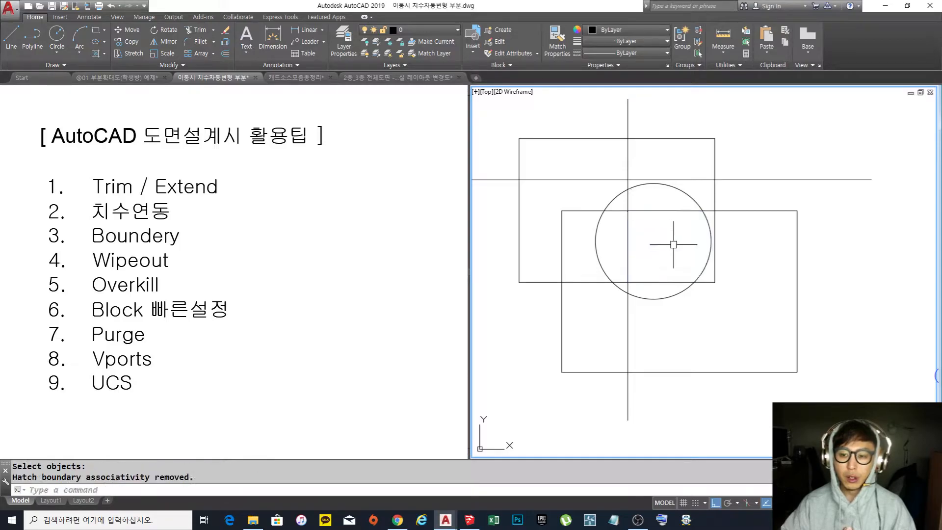
Examine the individual objects enclosing the D-shaped overlap region by selecting the lower rectangle.
scroll(677, 250, "up", 4)
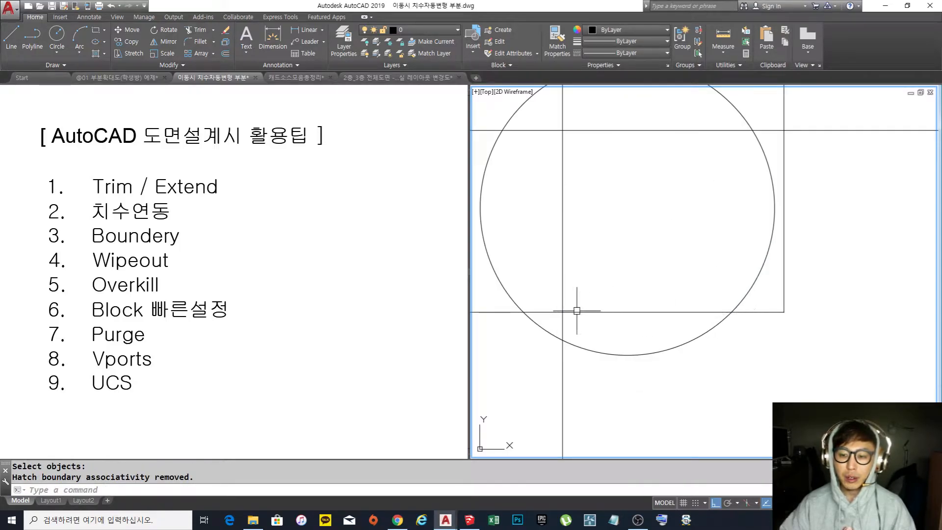
key("Return")
left_click(787, 130)
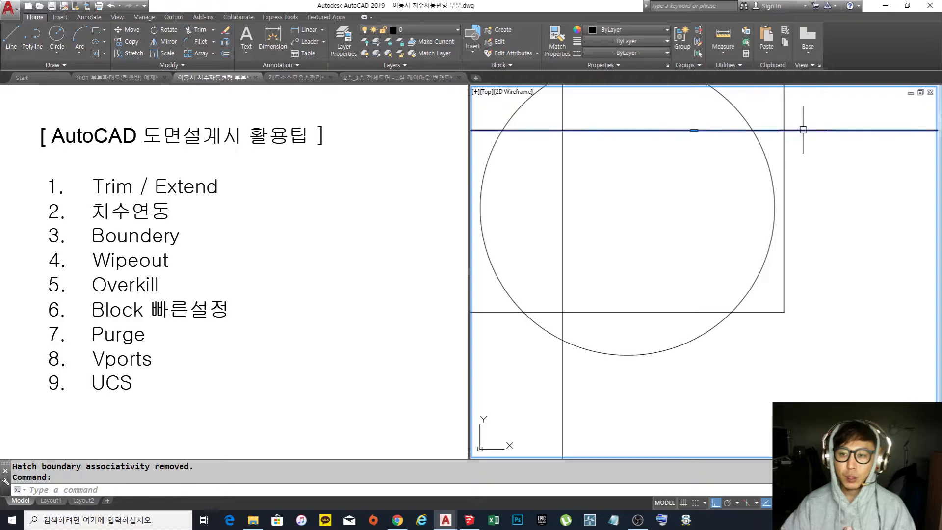
scroll(712, 155, "down", 2)
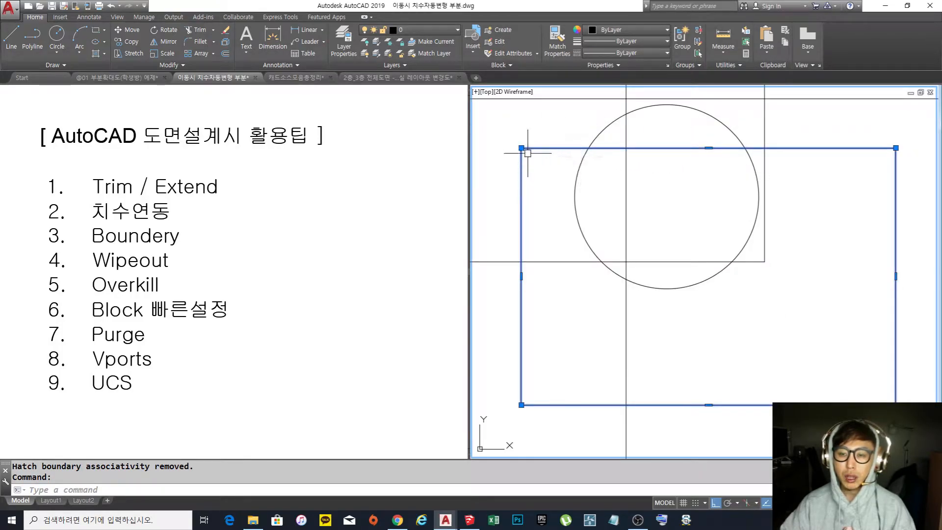
key("Escape")
middle_click_drag(713, 214, 683, 229)
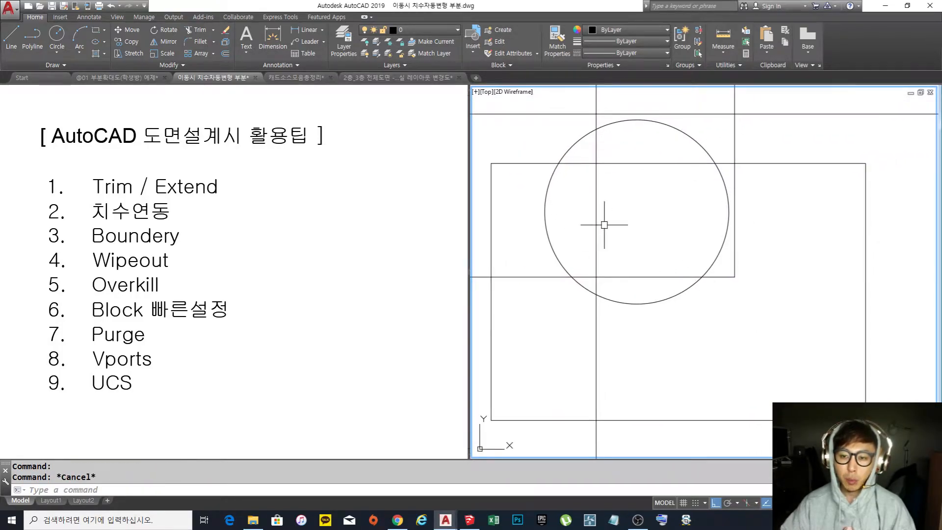
Copy the two rectangles, the circle and the vertical line into the empty area above the originals.
type("co")
key("Return")
left_click(732, 295)
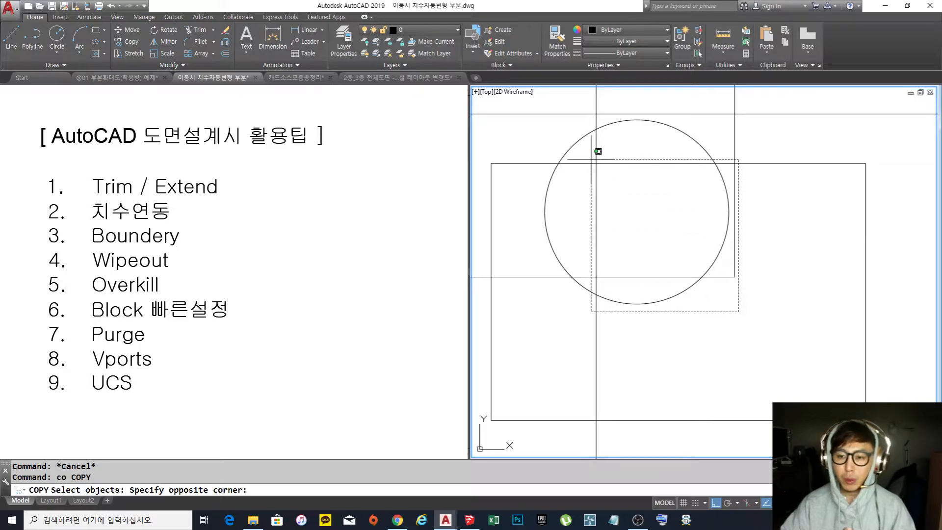
left_click(599, 152)
scroll(699, 243, "down", 4)
key("Return")
left_click(701, 241)
middle_click_drag(722, 129, 706, 260)
left_click(698, 235)
key("Return")
Trim the copied circle, vertical line and rectangle segments inside and around the D-shaped overlap region.
scroll(692, 235, "up", 4)
middle_click_drag(686, 228, 675, 253)
type("tr")
key("Return")
key("Return")
left_click(706, 278)
left_click(686, 256)
left_click(686, 174)
left_click(644, 154)
left_click(598, 204)
left_click(537, 148)
left_click(631, 156)
left_click(588, 143)
left_click(625, 298)
left_click(585, 269)
key("Return")
Trim off the leftover rectangle edges that meet near the upper right corner of the copied D-shaped outline.
key("Return")
key("Return")
left_click(702, 196)
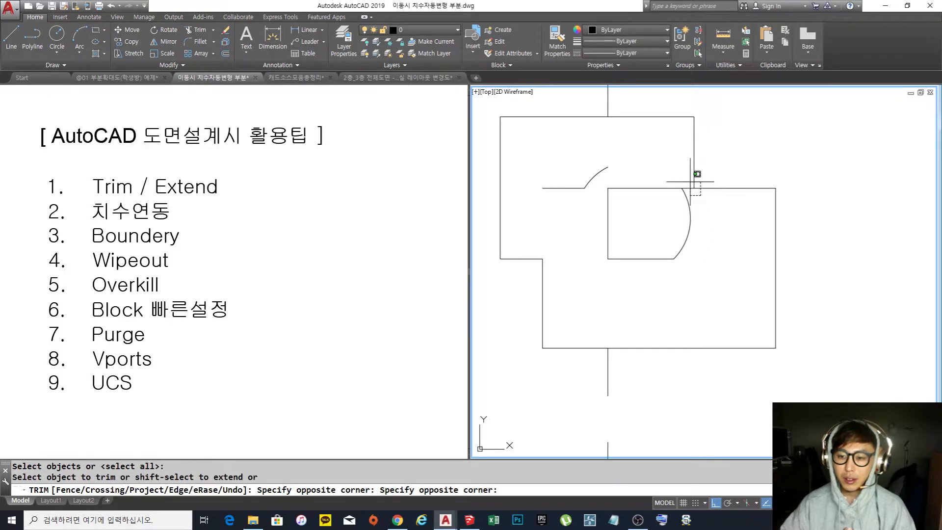
left_click(691, 182)
key("Return")
Join the straight edges and arc of the trimmed D-shaped outline into one polyline, and select it to check.
type("j")
key("Return")
left_click(727, 298)
left_click(604, 180)
key("Return")
left_click(646, 203)
left_click(632, 183)
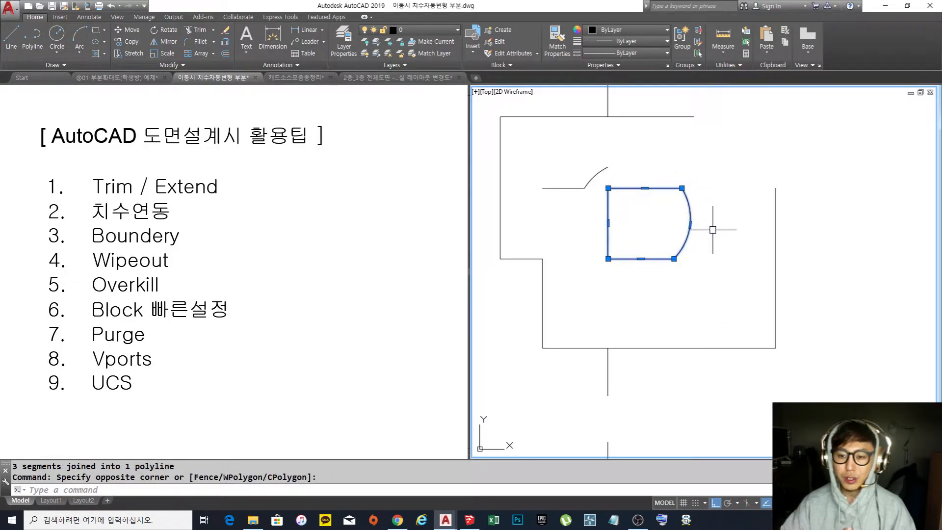
scroll(613, 220, "down", 2)
key("Escape")
Create a polyline with Boundary from a point picked inside the D-shaped overlap region of the original shapes.
middle_click_drag(662, 325, 664, 243)
scroll(645, 276, "up", 6)
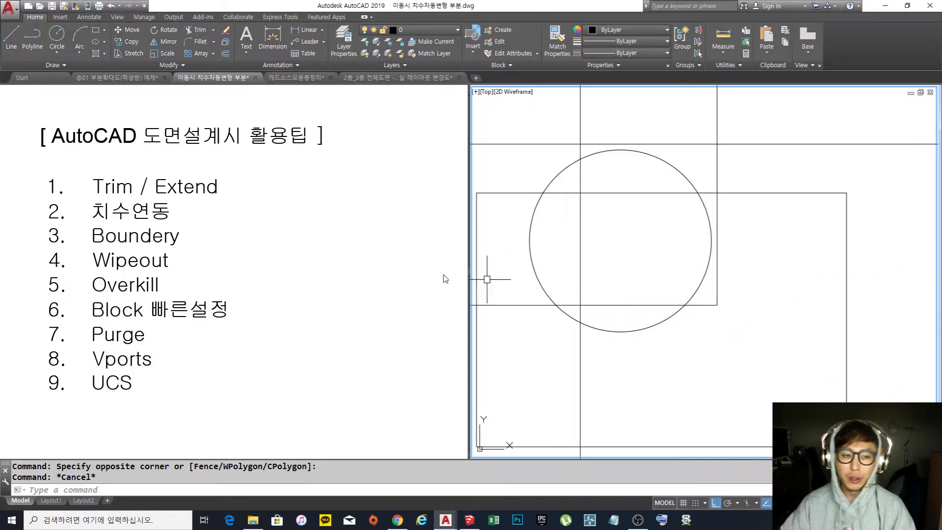
middle_click_drag(700, 289, 718, 289)
type("bo")
key("Return")
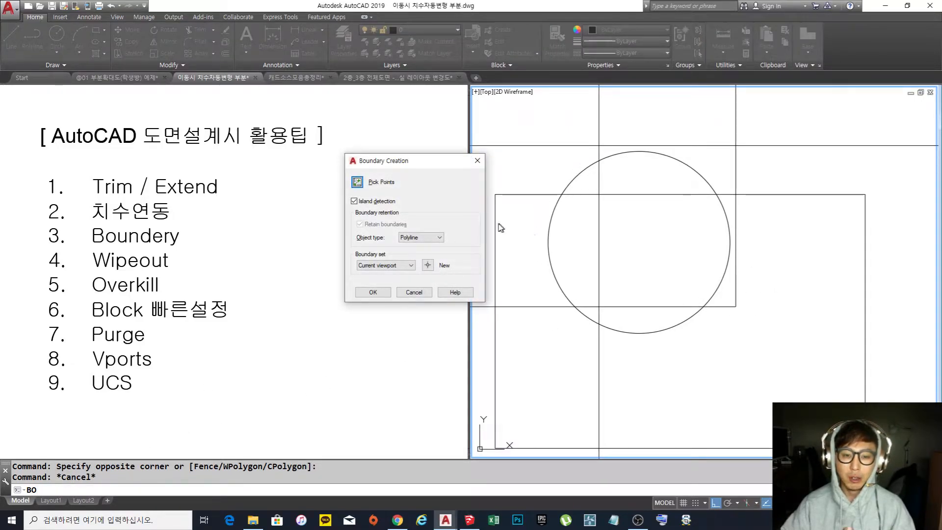
left_click(357, 182)
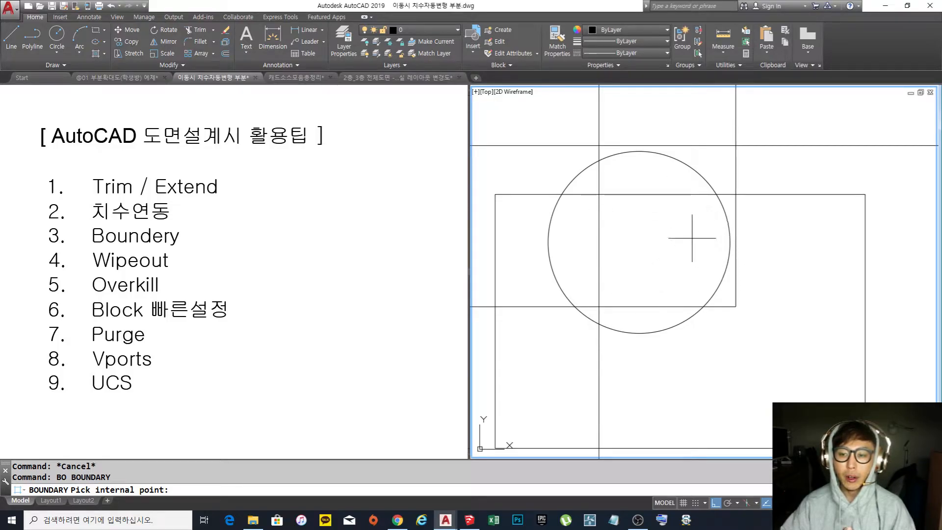
left_click(646, 253)
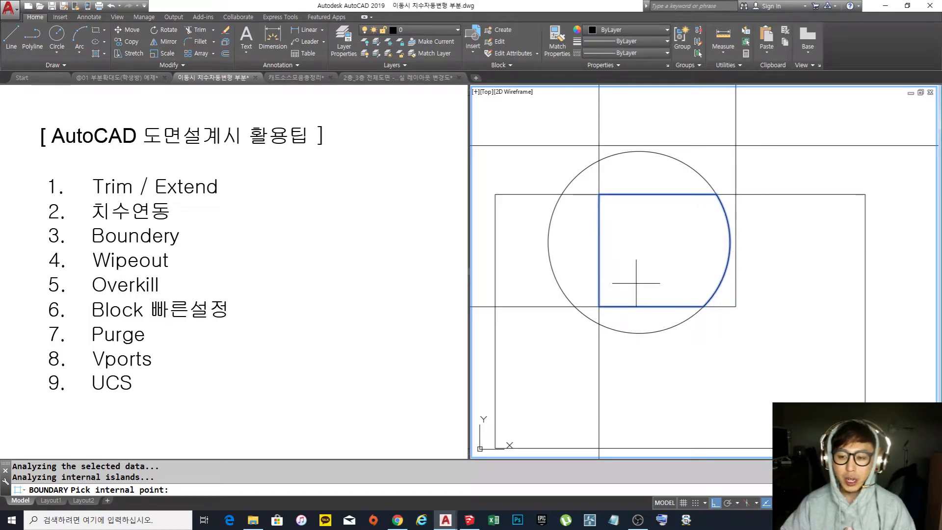
key("Return")
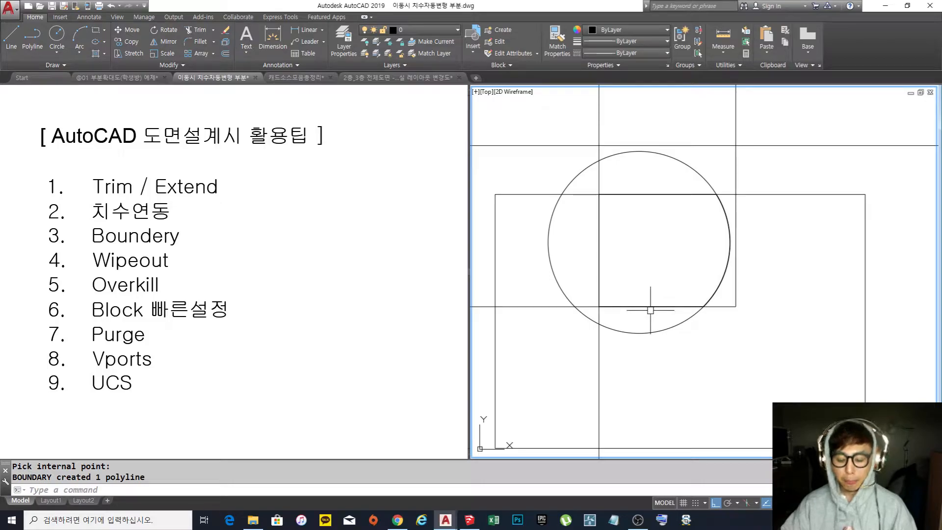
Move the D-shaped boundary polyline out to the empty space right of the overlapping shapes.
type("m")
key("Return")
left_click(650, 307)
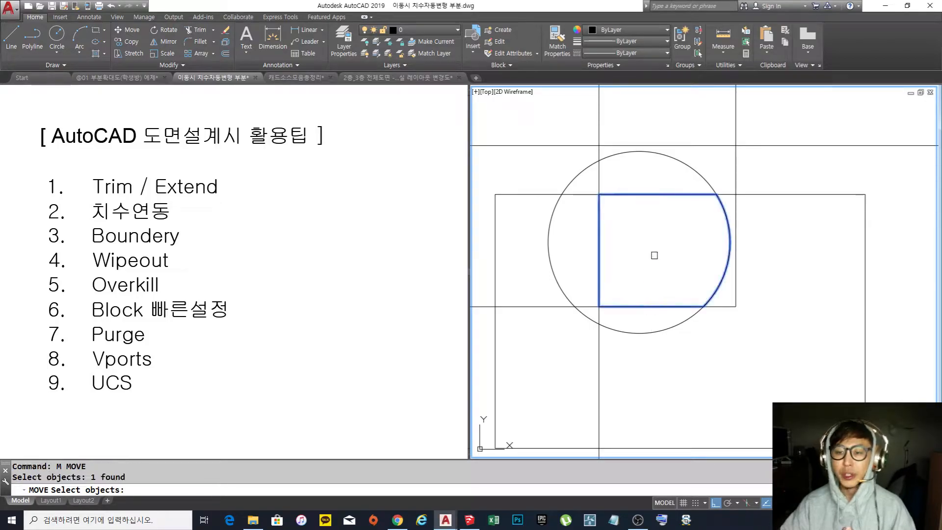
key("Return")
left_click(639, 242)
scroll(662, 252, "down", 3)
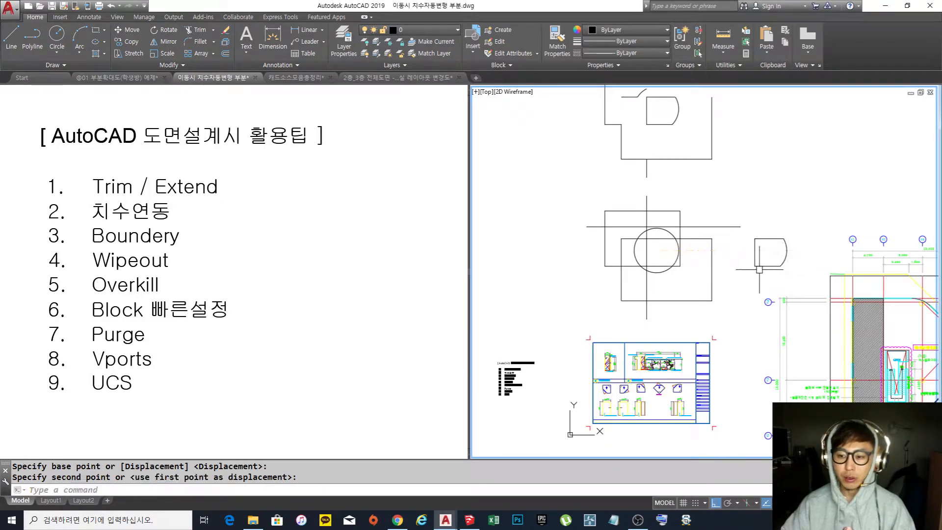
Examine the moved D-shaped outline by selecting it, and compare it with the original overlapping shapes.
left_click(779, 238)
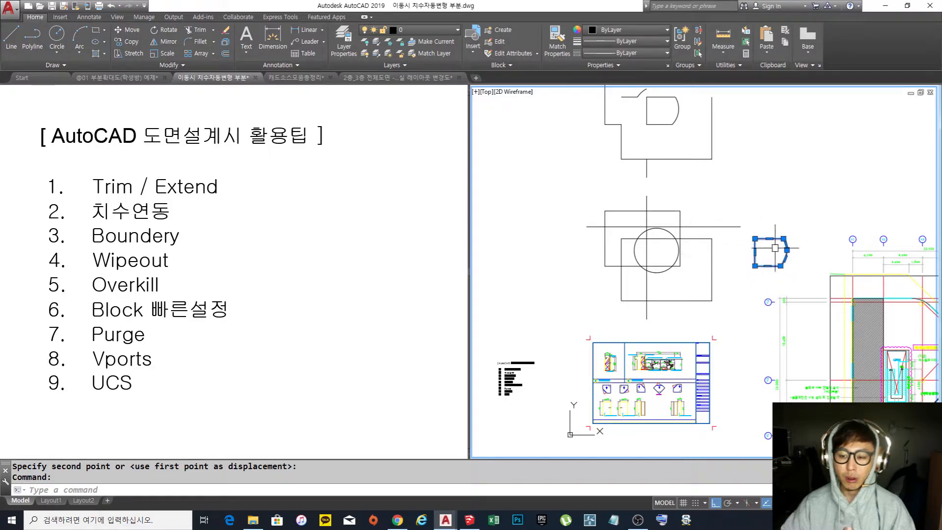
key("Escape")
scroll(785, 240, "up", 2)
middle_click_drag(686, 272, 700, 273)
left_click(803, 295)
left_click(767, 267)
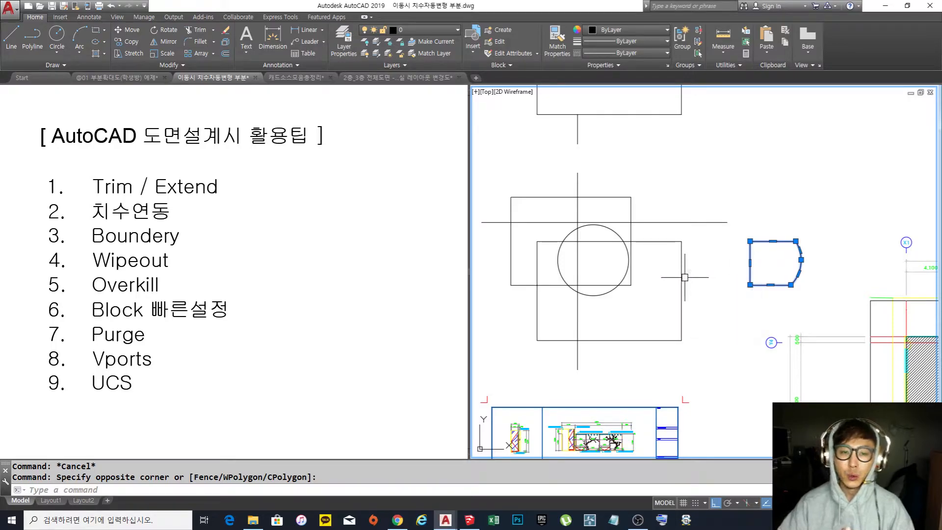
key("Escape")
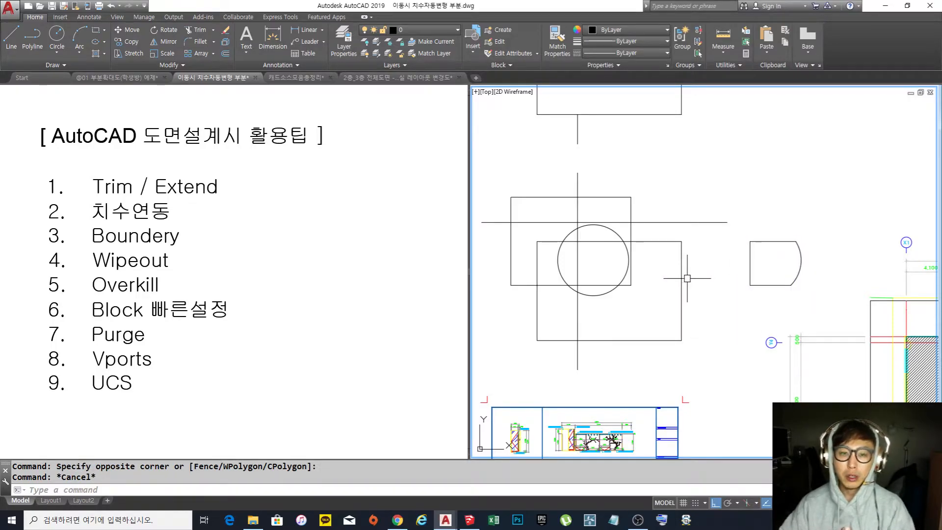
scroll(672, 279, "up", 1)
middle_click_drag(672, 279, 696, 279)
scroll(696, 279, "down", 1)
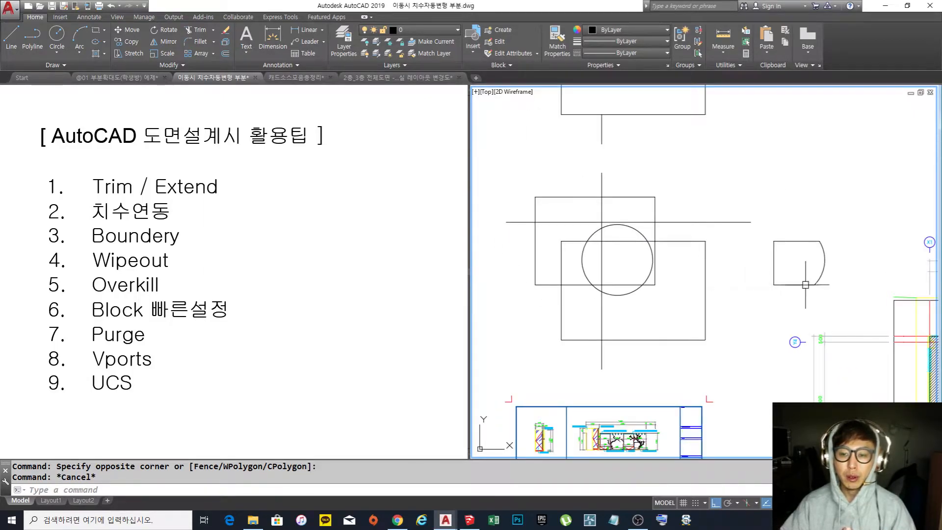
left_click(808, 300)
left_click(766, 266)
key("Escape")
key("Escape")
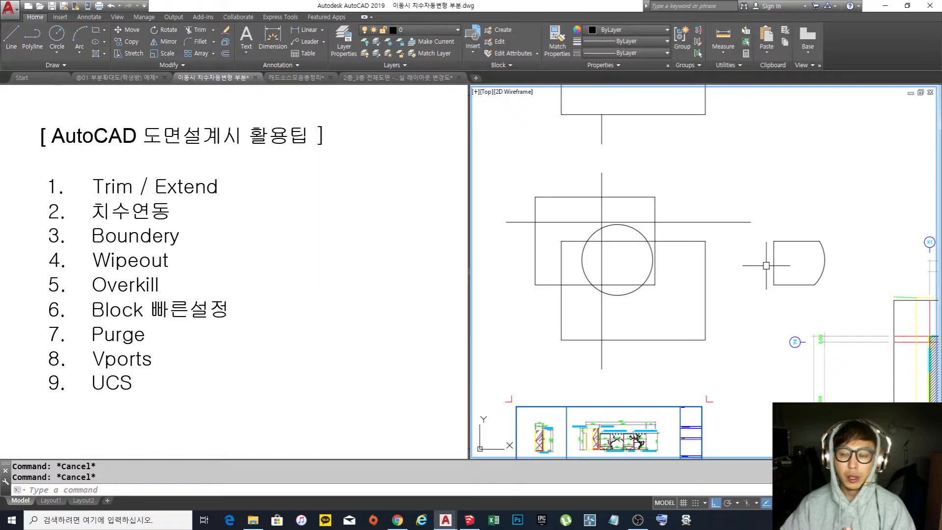
Erase the original rectangles, lines and circle together with the D-shaped boundary polyline beside them.
type("e")
key("Return")
left_click(817, 297)
left_click(545, 164)
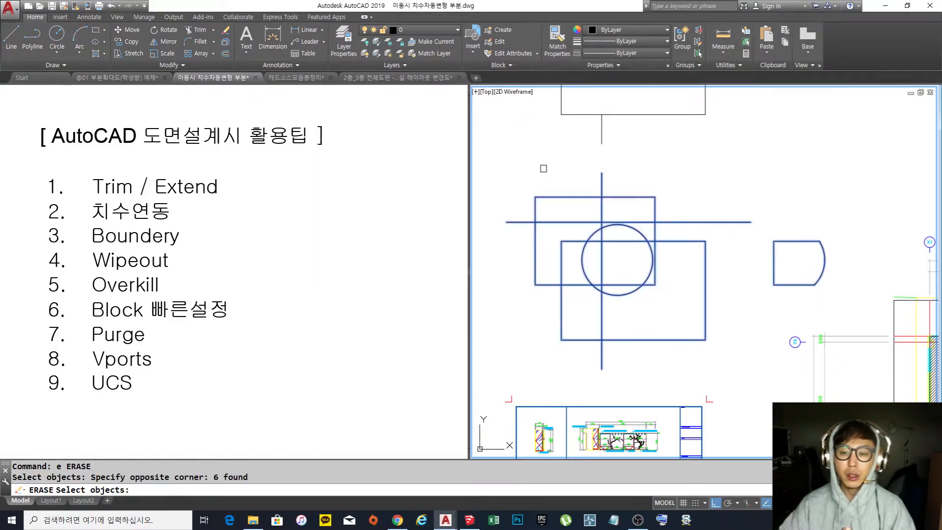
scroll(679, 229, "down", 3)
middle_click_drag(679, 230, 672, 258)
key("Return")
Erase the trimmed copy of the shapes and its joined outline above the drawing sheet.
key("Return")
left_click(706, 235)
left_click(564, 135)
key("Return")
Examine the elevation views and small plan symbols on the drawing sheet.
scroll(623, 267, "up", 6)
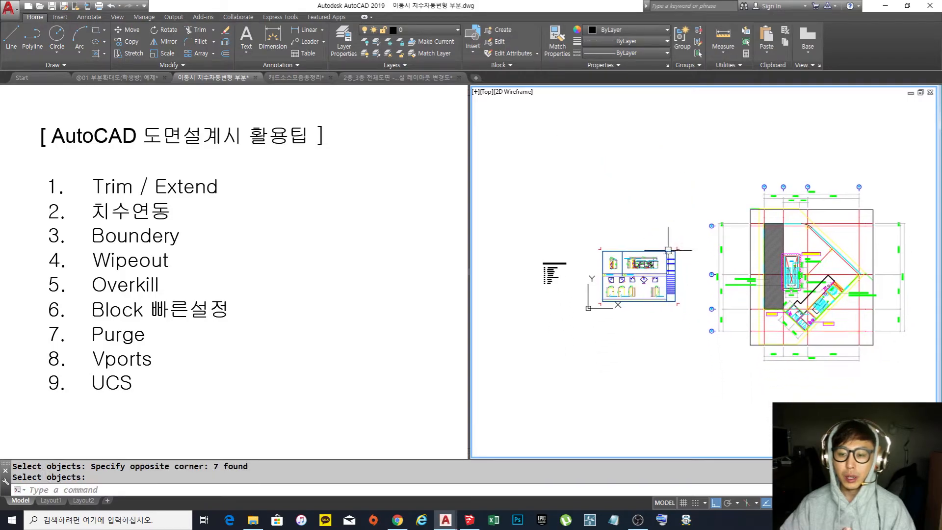
scroll(630, 291, "up", 1)
scroll(631, 289, "down", 2)
middle_click_drag(636, 294, 656, 326)
scroll(650, 322, "up", 1)
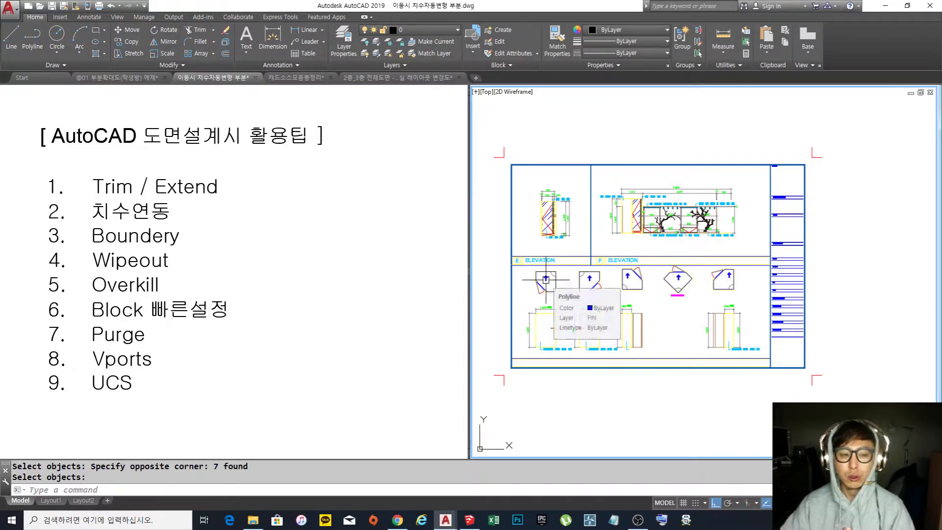
scroll(626, 273, "up", 2)
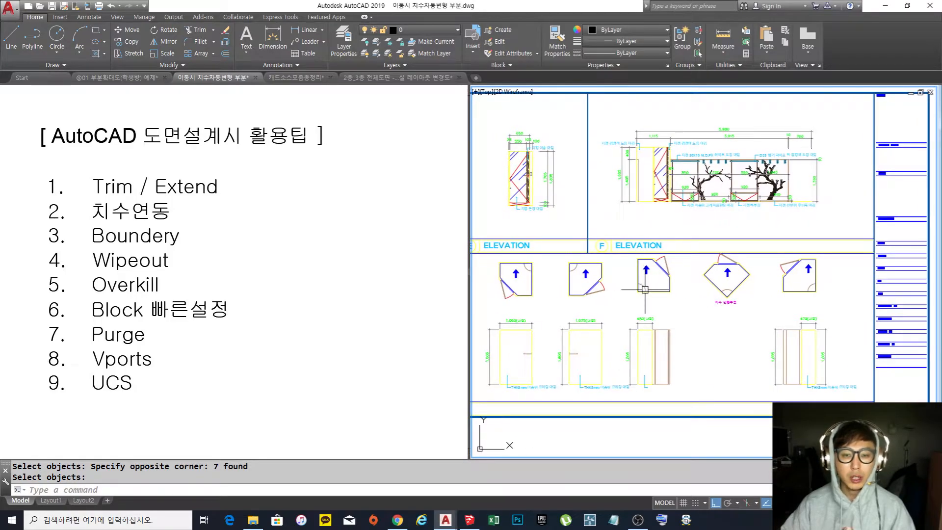
scroll(627, 284, "down", 4)
middle_click_drag(628, 291, 608, 296)
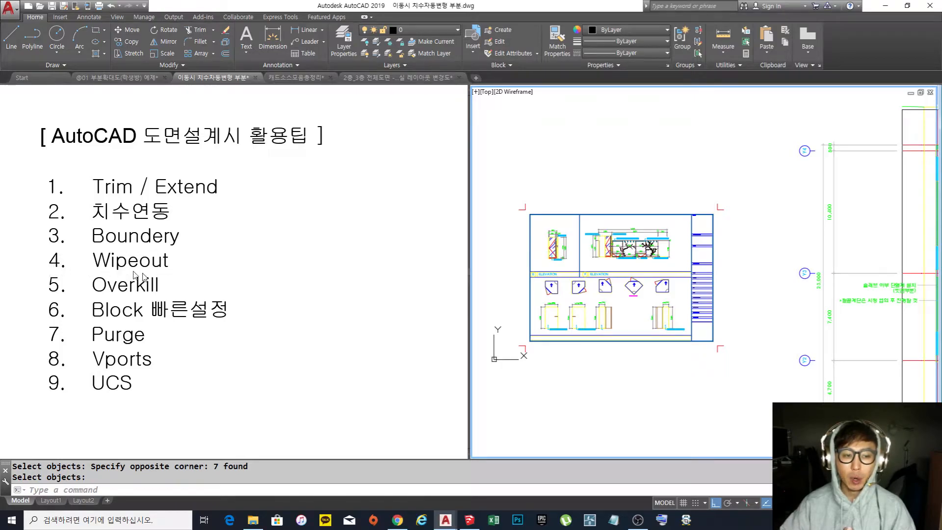
Draw a small rectangle in the empty area above the drawing sheet.
scroll(631, 174, "up", 4)
middle_click_drag(631, 175, 664, 224)
type("rec")
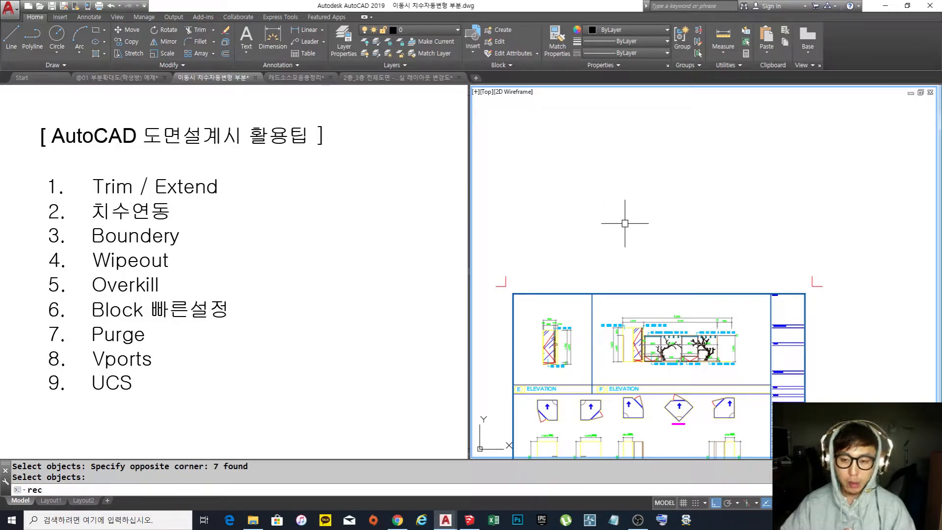
key("Return")
left_click(589, 227)
left_click(642, 180)
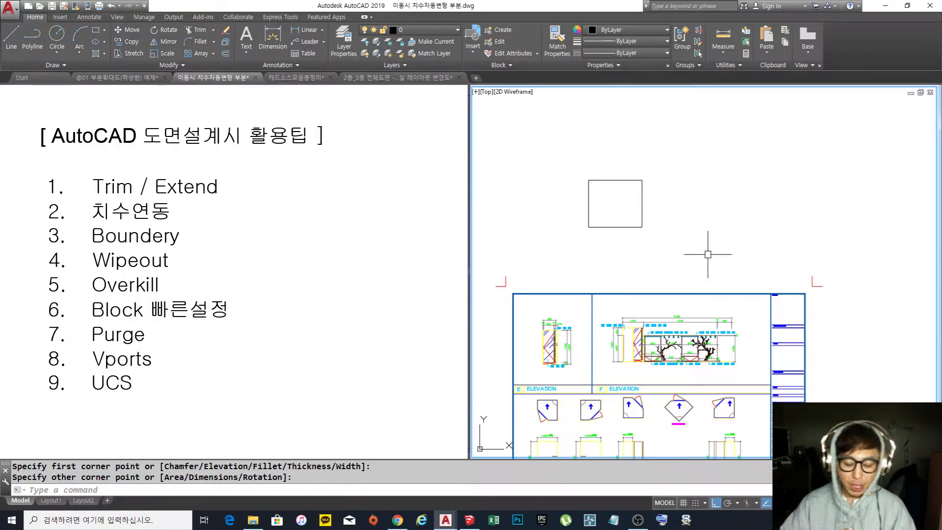
Create a wipeout from the rectangle above the sheet using the Polyline option, without erasing the source polyline.
type("Wip")
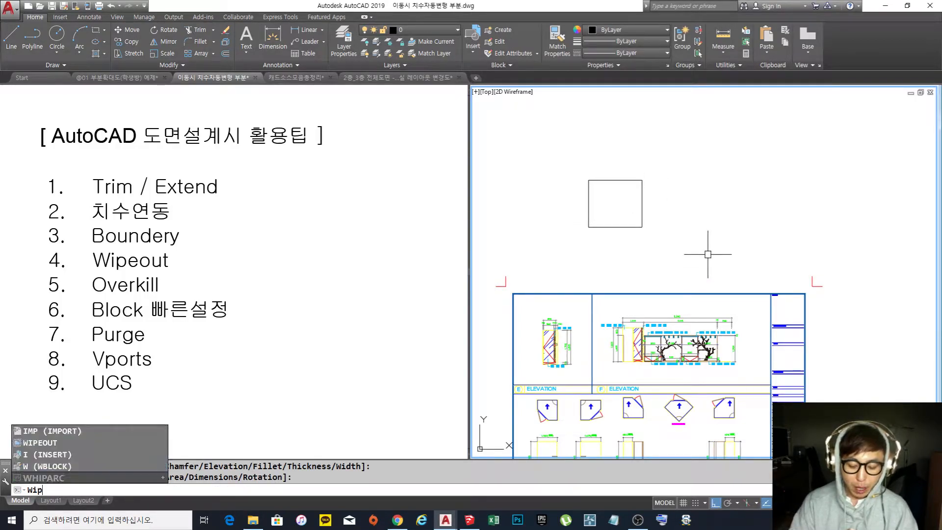
type("eout")
key("Return")
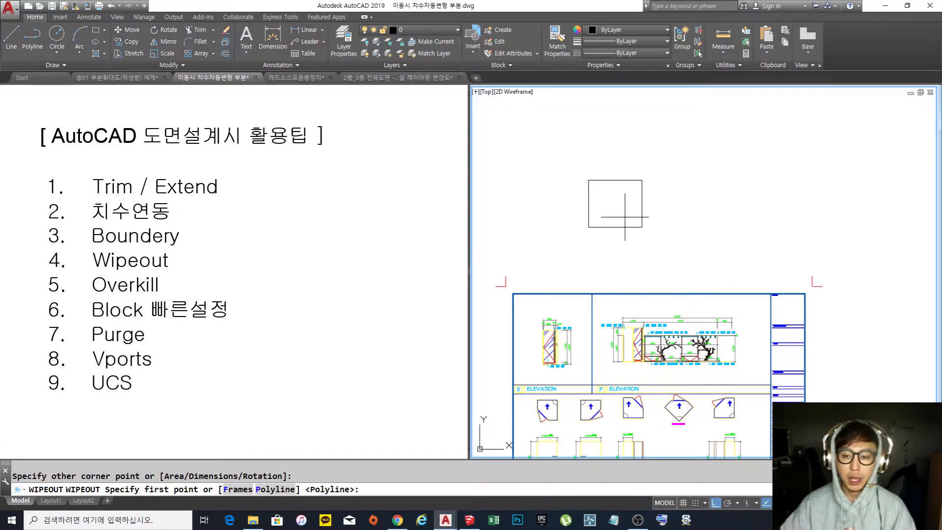
key("Return")
left_click(663, 243)
left_click(569, 176)
key("Return")
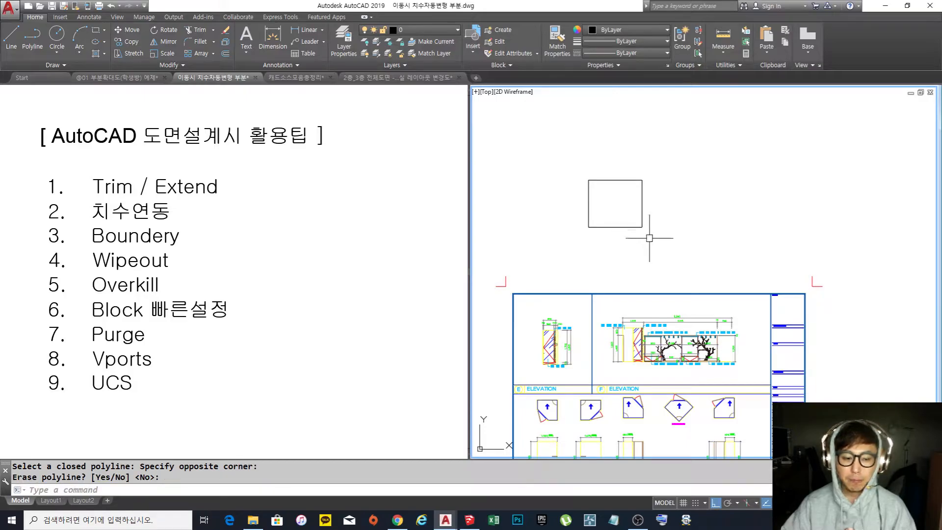
Move the wipeout off its source rectangle to the right with Ortho turned off.
middle_click_drag(649, 238, 641, 202)
type("m")
key("Return")
left_click(618, 191)
key("Return")
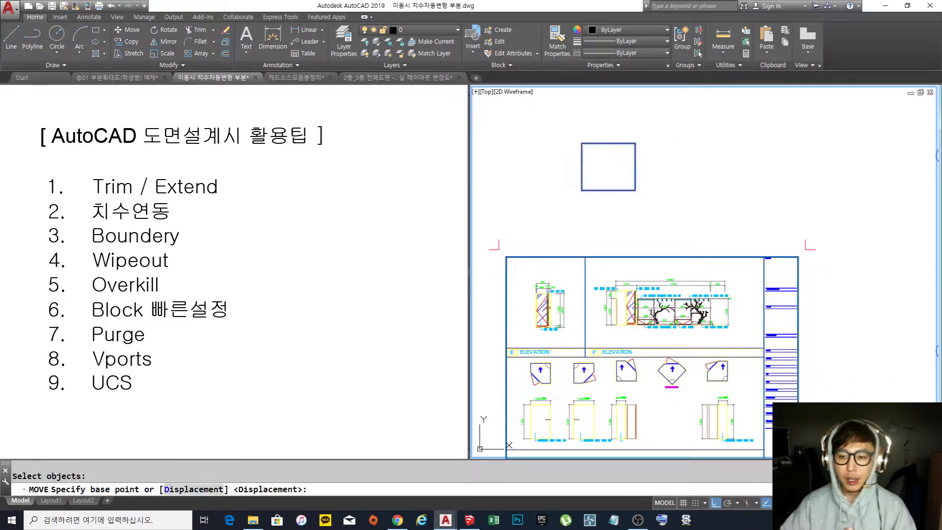
left_click(686, 136)
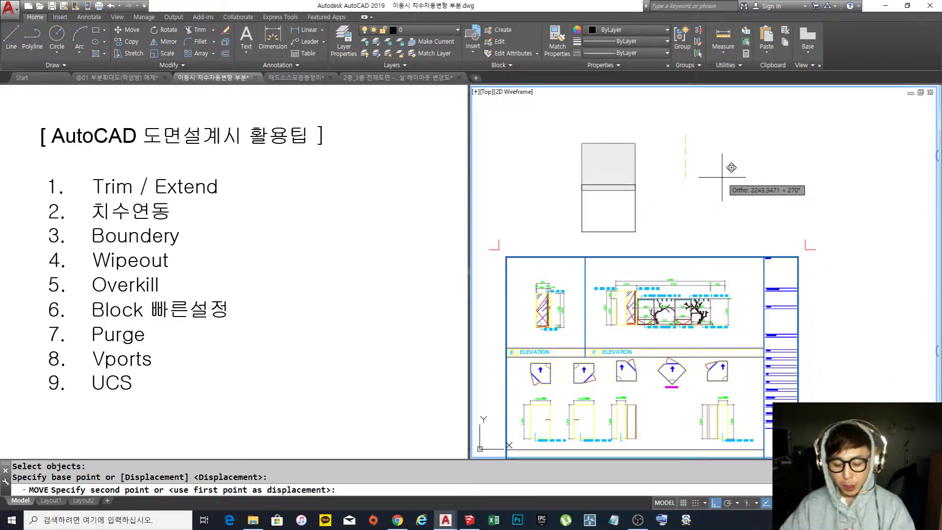
key("F8")
middle_click_drag(844, 330, 821, 312)
left_click(835, 133)
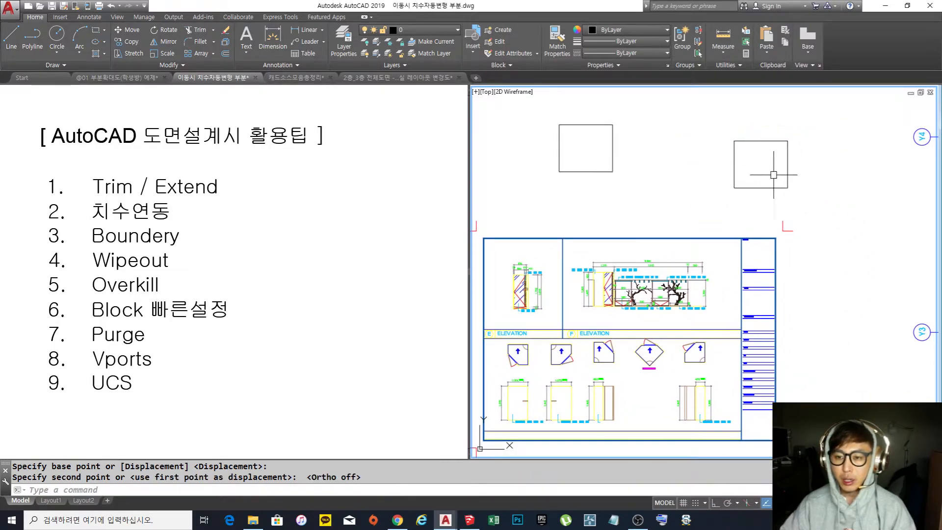
Move the wipeout down onto the drawing sheet so it covers the right end of elevation F.
key("space")
left_click(796, 197)
left_click(776, 179)
key("space")
left_click(873, 220)
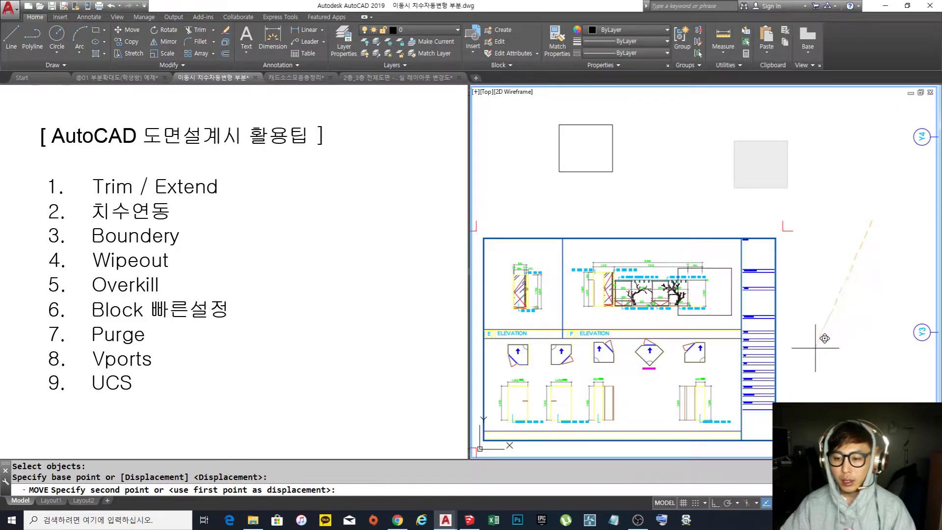
left_click(816, 349)
scroll(783, 354, "up", 5)
scroll(705, 312, "down", 2)
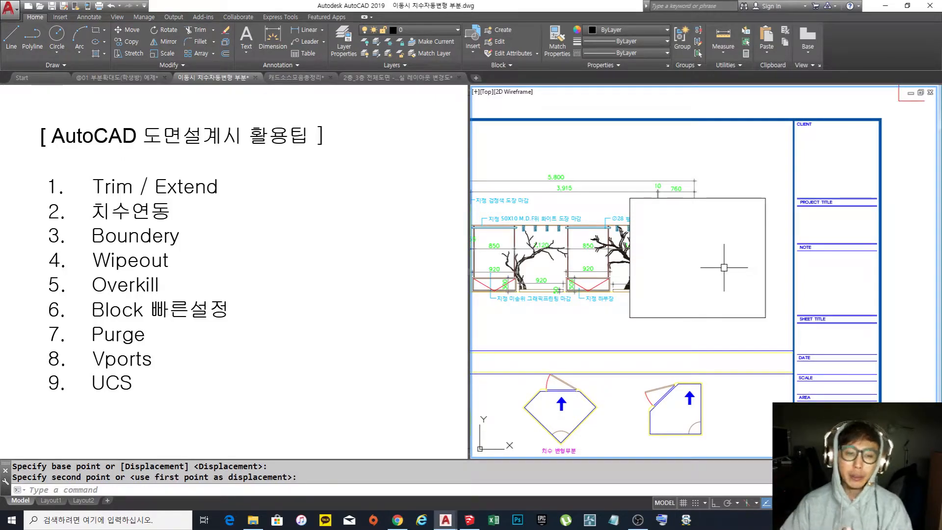
scroll(724, 271, "down", 2)
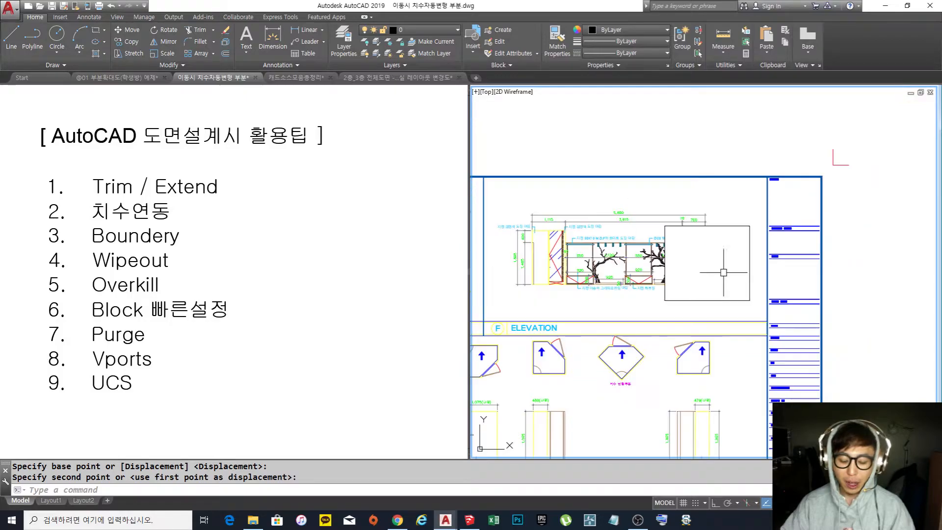
type("e")
key("Return")
left_click(734, 299)
key("Escape")
key("Escape")
key("Escape")
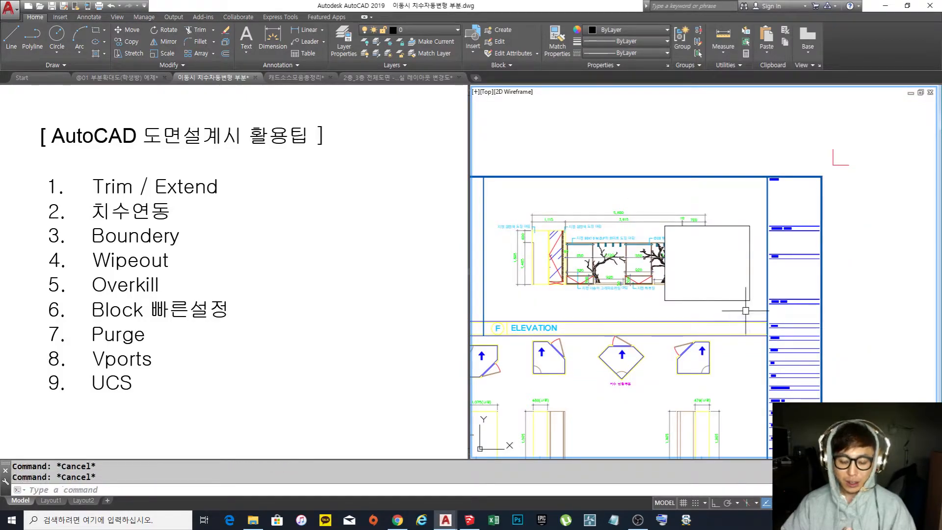
Erase the wipeout covering the right end of elevation F.
type("e")
key("Return")
left_click(739, 302)
key("Return")
scroll(680, 227, "down", 3)
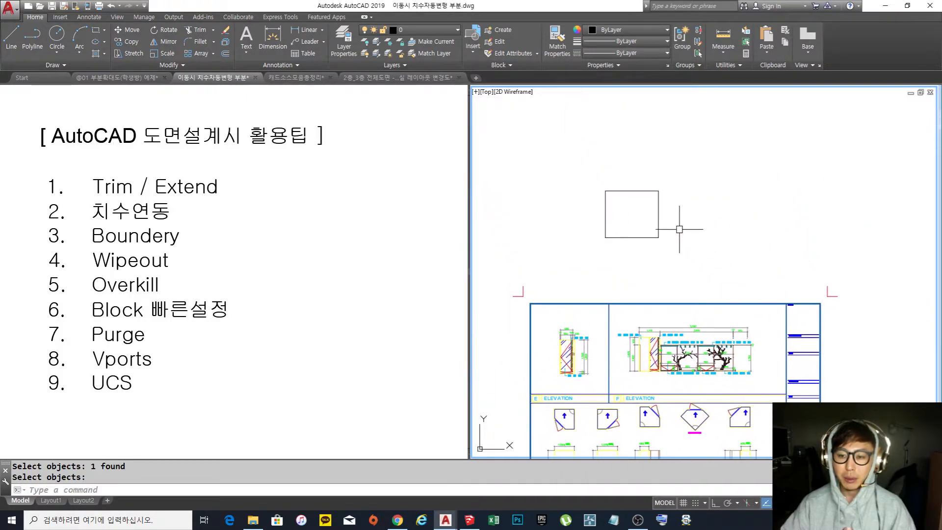
type("e")
key("Return")
left_click(690, 263)
key("Escape")
key("Escape")
Examine the remaining source rectangle above the sheet by selecting its outline and checking its vertices.
left_click(644, 237)
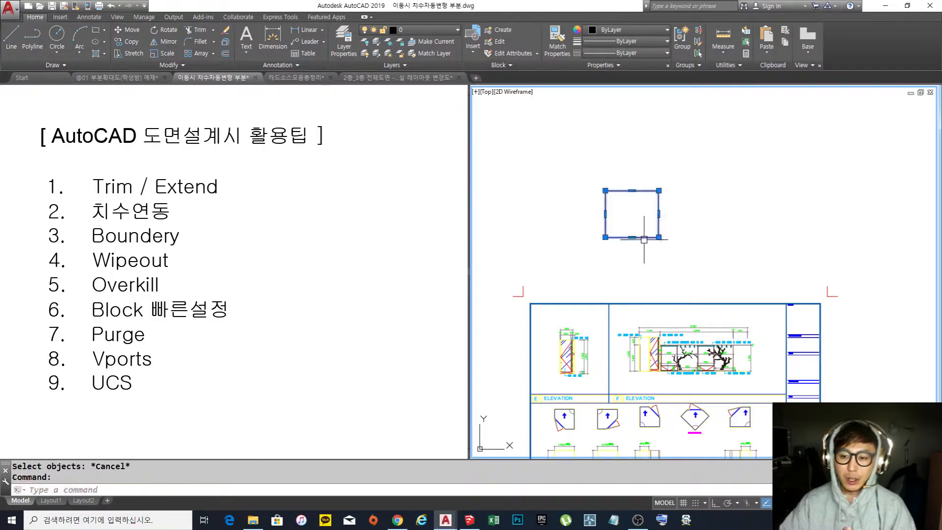
key("Escape")
middle_click_drag(637, 235, 650, 260)
scroll(677, 267, "up", 4)
scroll(682, 273, "down", 3)
scroll(669, 288, "up", 2)
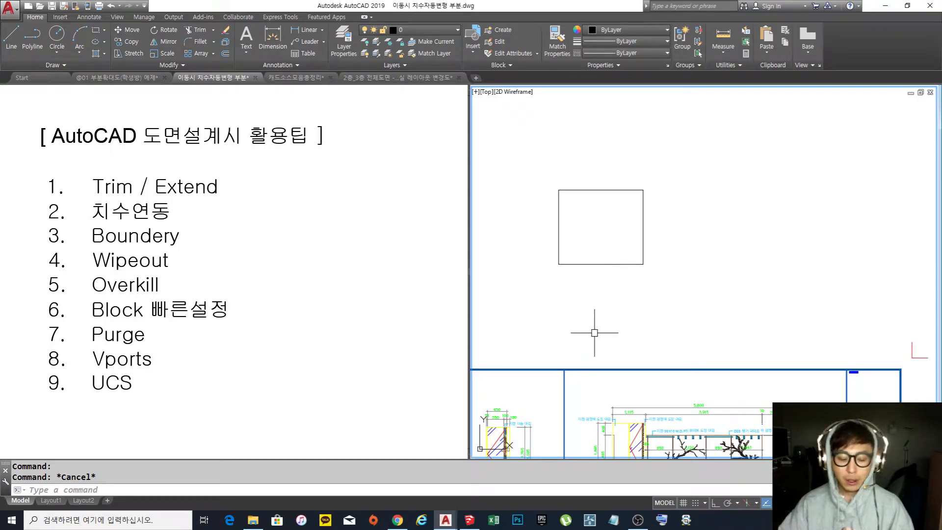
middle_click_drag(606, 283, 635, 280)
key("Escape")
left_click(636, 261)
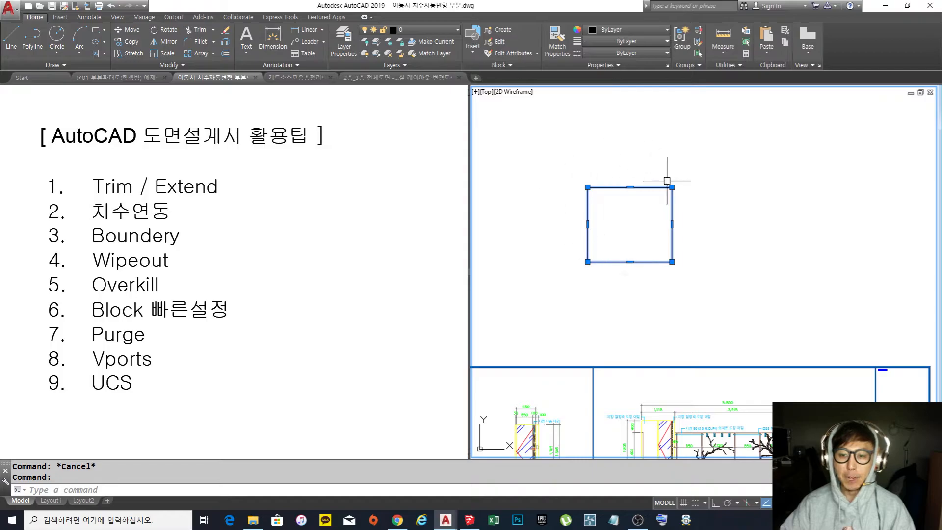
key("Escape")
middle_click_drag(690, 263, 674, 258)
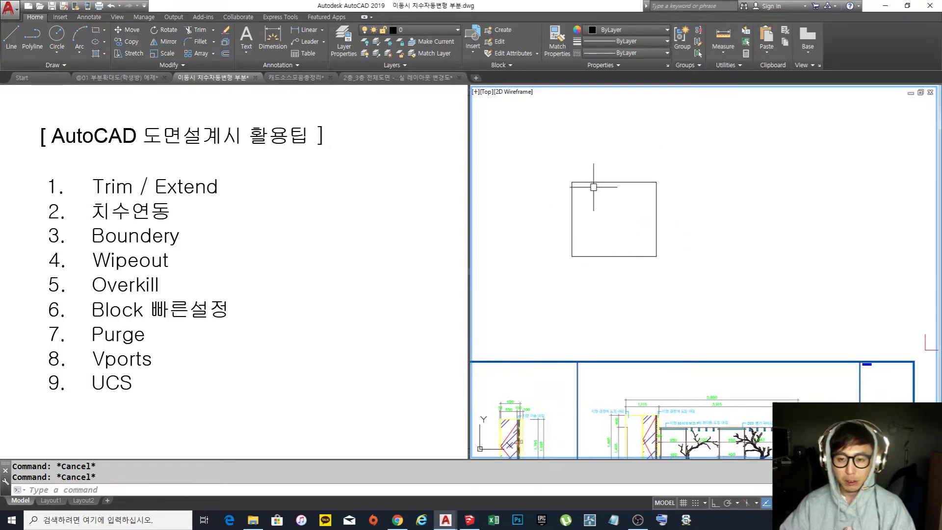
left_click(656, 234)
key("Escape")
Draw a five-sided polygon inscribed in a circle to the right of the rectangle.
type("p")
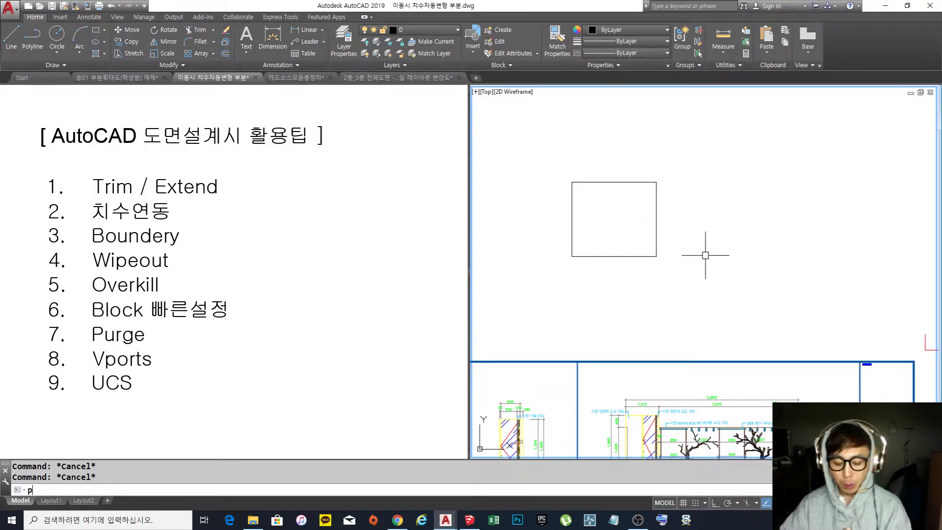
type("ol")
key("Return")
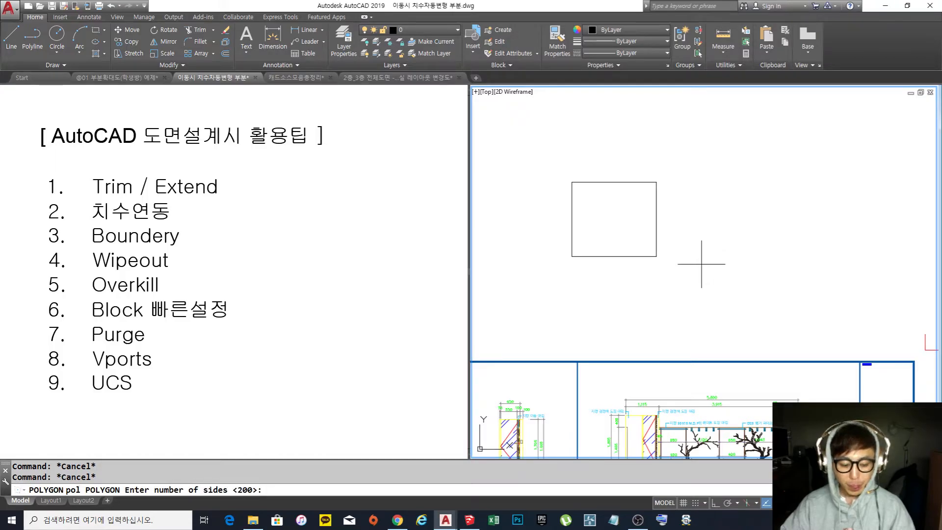
key("Return")
left_click(754, 247)
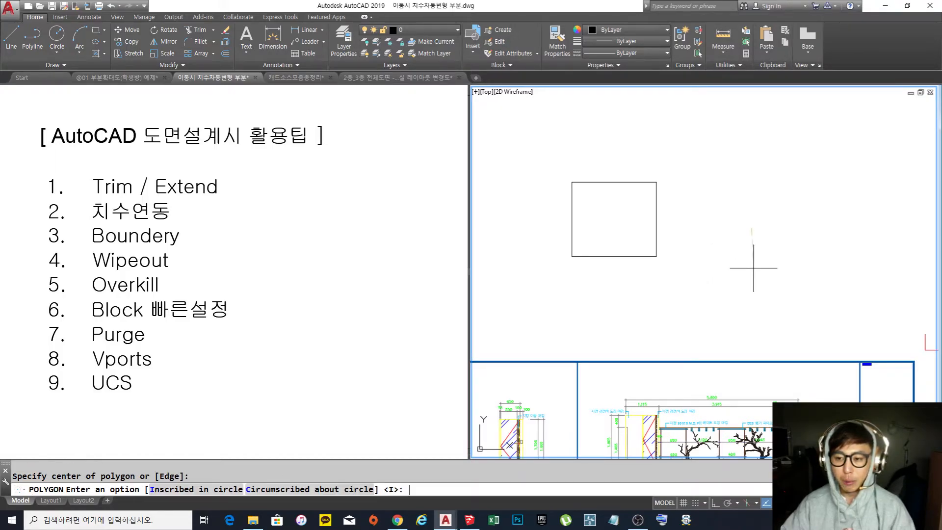
key("Return")
middle_click_drag(707, 206, 712, 267)
left_click(709, 269)
type("l")
key("Return")
left_click(594, 189)
left_click(682, 200)
key("Escape")
key("Escape")
key("Escape")
type("e")
key("Return")
left_click_drag(701, 199, 623, 181)
key("Return")
Draw a closed irregular five-sided polyline with an inward notch above the rectangle and pentagon.
type("pl")
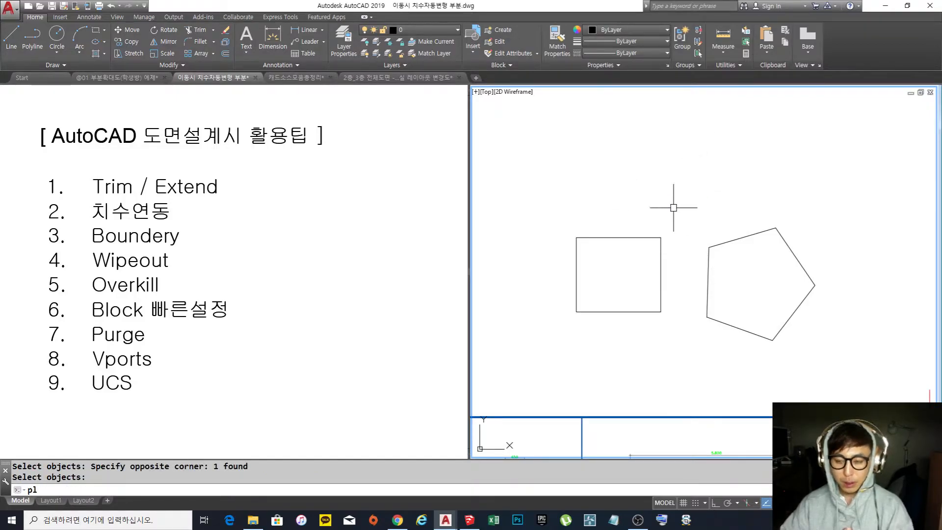
key("Return")
left_click(617, 202)
left_click(709, 226)
left_click(674, 175)
left_click(708, 156)
left_click(648, 112)
type("c")
key("Return")
middle_click_drag(715, 219, 686, 245)
left_click(622, 158)
key("Escape")
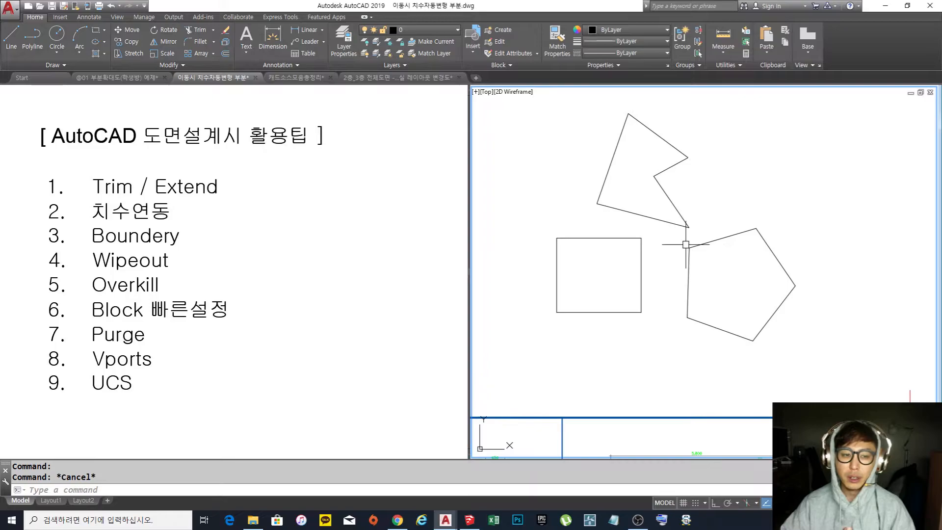
middle_click_drag(717, 304, 722, 307)
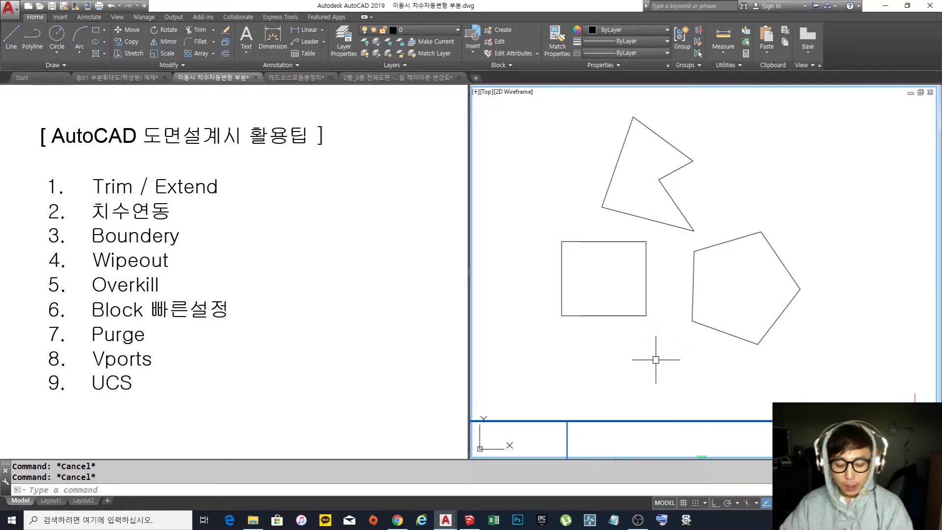
type("wipe")
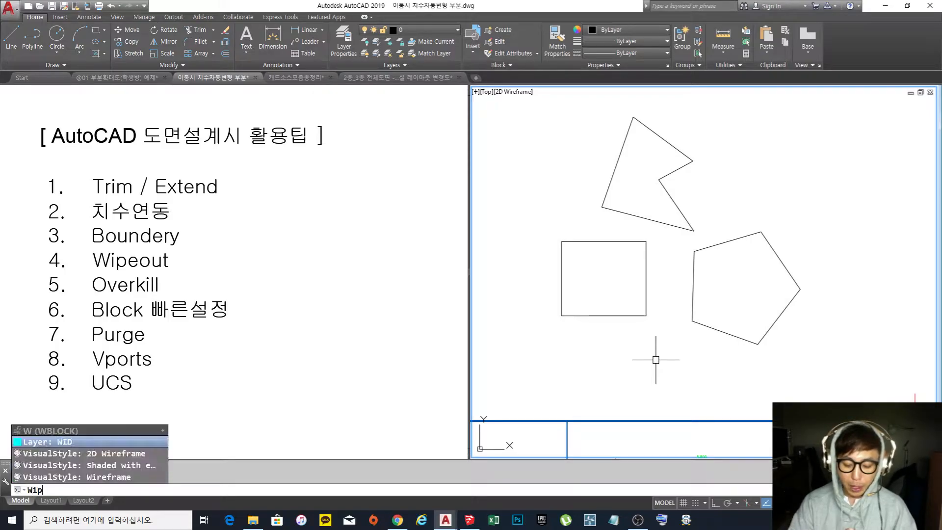
key("Return")
type("o")
key("BackSpace")
key("Escape")
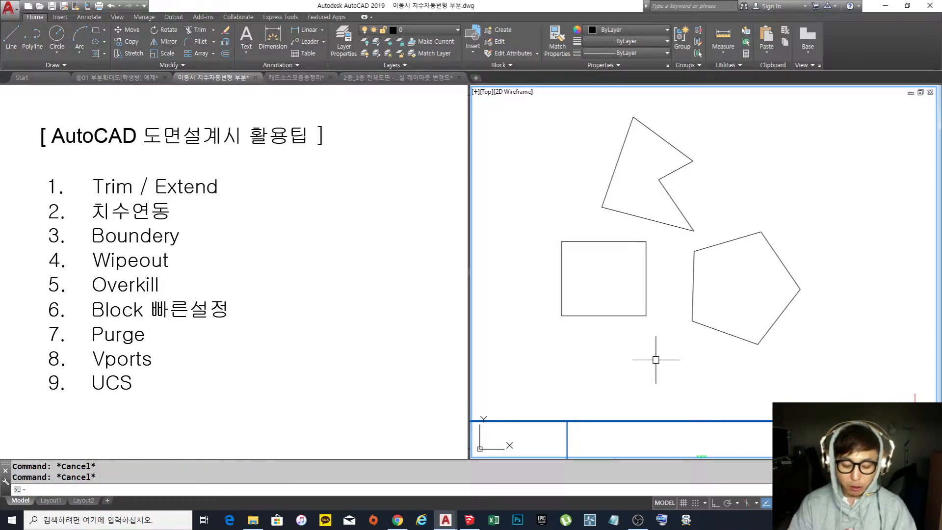
Create a wipeout from the rectangle with the Polyline option, keeping the source polyline.
type("wipeo")
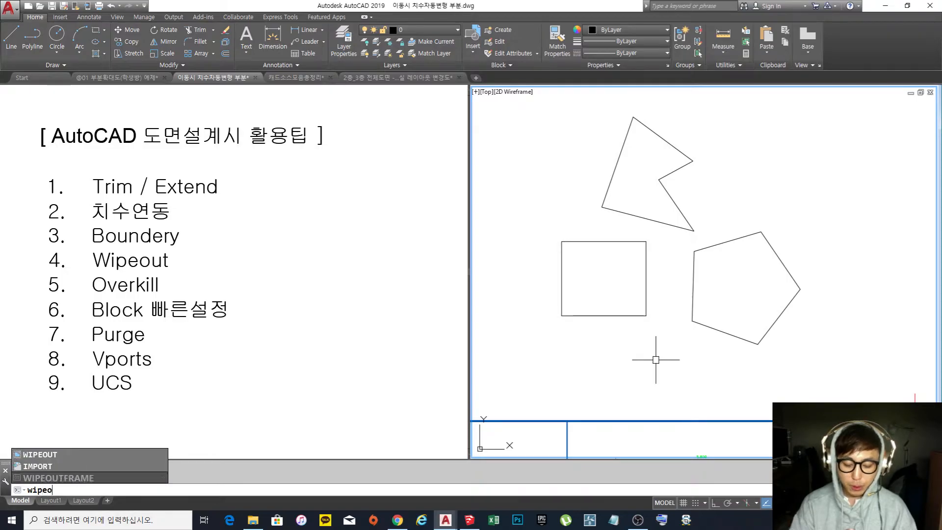
key("Return")
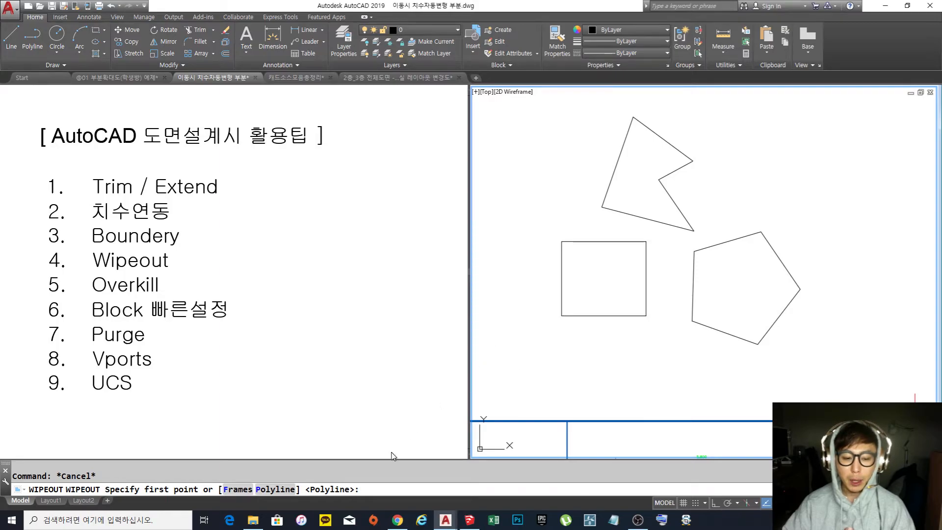
key("Return")
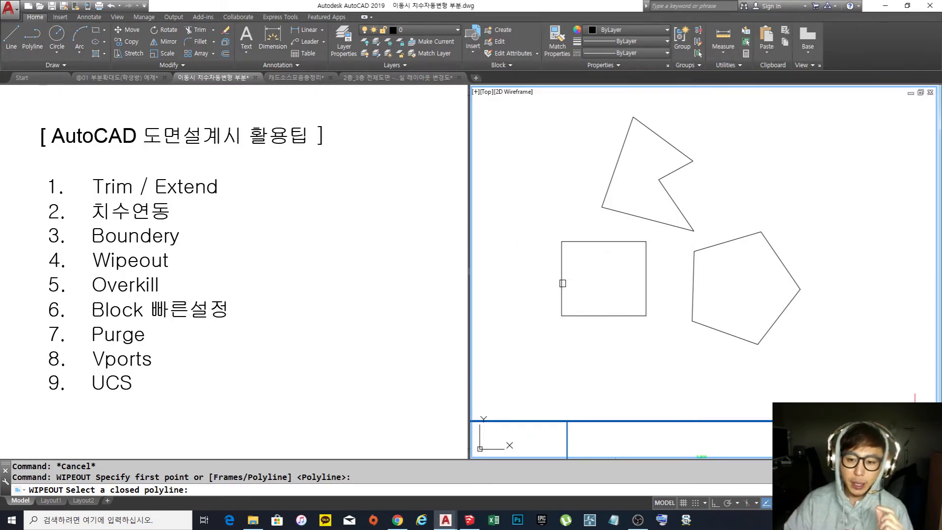
left_click(561, 284)
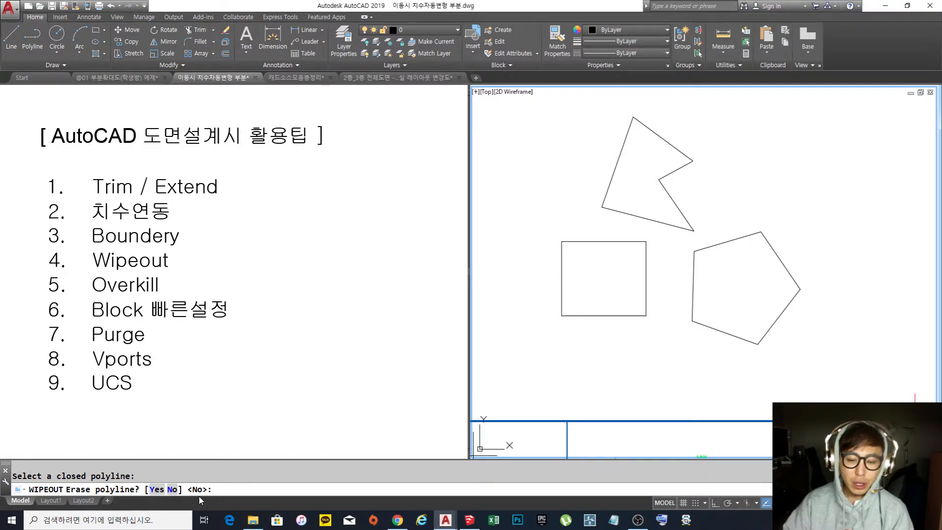
key("Return")
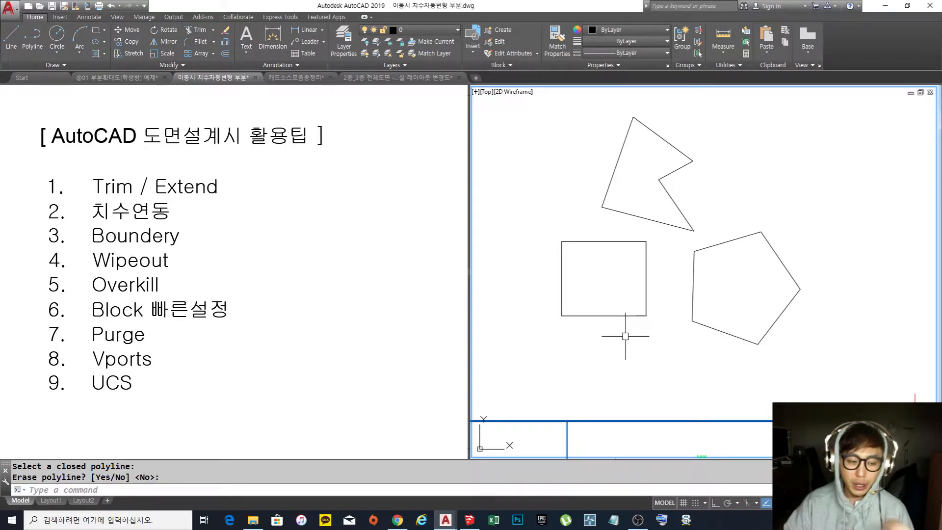
Move the new wipeout off the rectangle and place it directly to its left.
middle_click_drag(616, 332, 640, 326)
type("m")
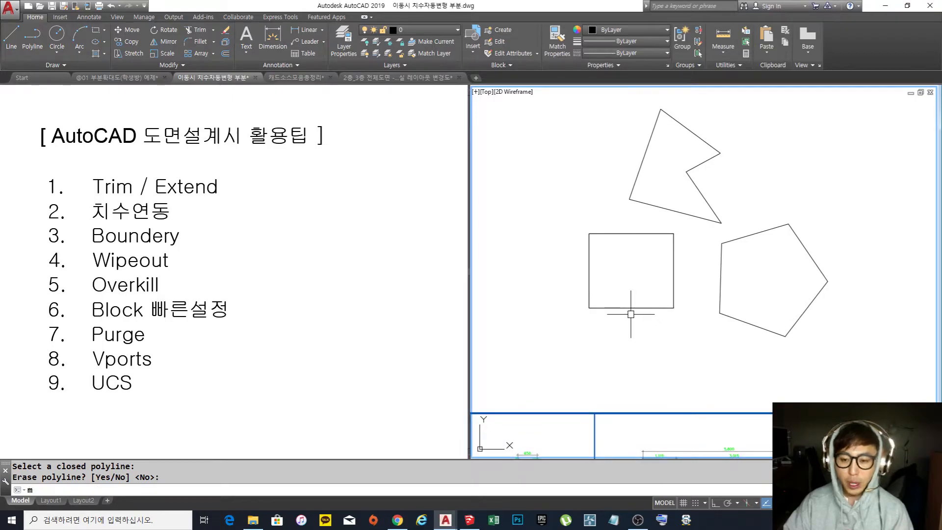
key("Return")
left_click(633, 308)
key("Return")
left_click(646, 338)
key("Escape")
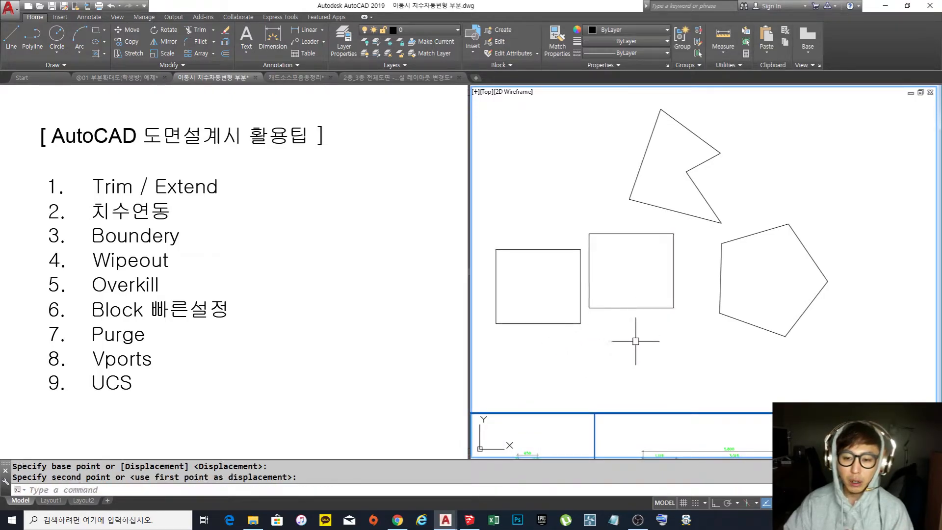
Compare the wipeout with the source rectangle by selecting each one and both together.
left_click(567, 336)
left_click(550, 313)
key("Escape")
left_click(649, 328)
left_click(626, 297)
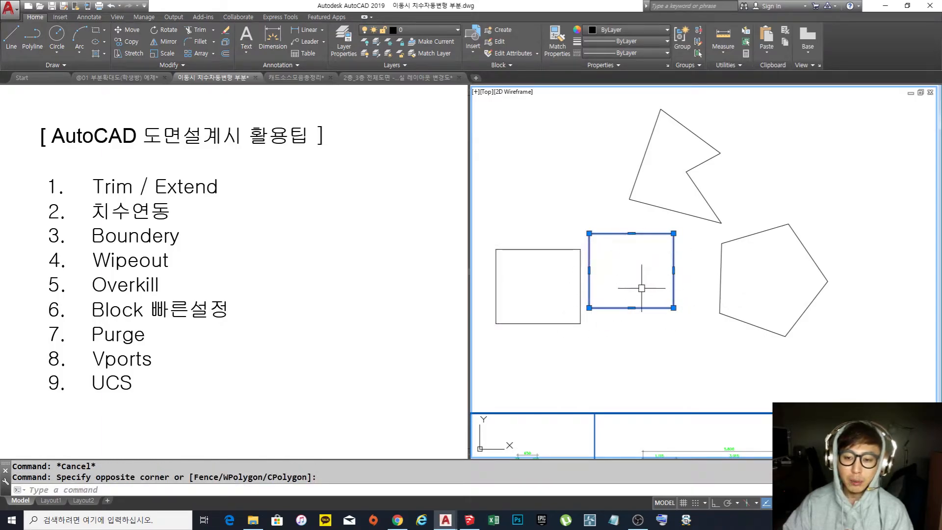
left_click(551, 337)
left_click(519, 294)
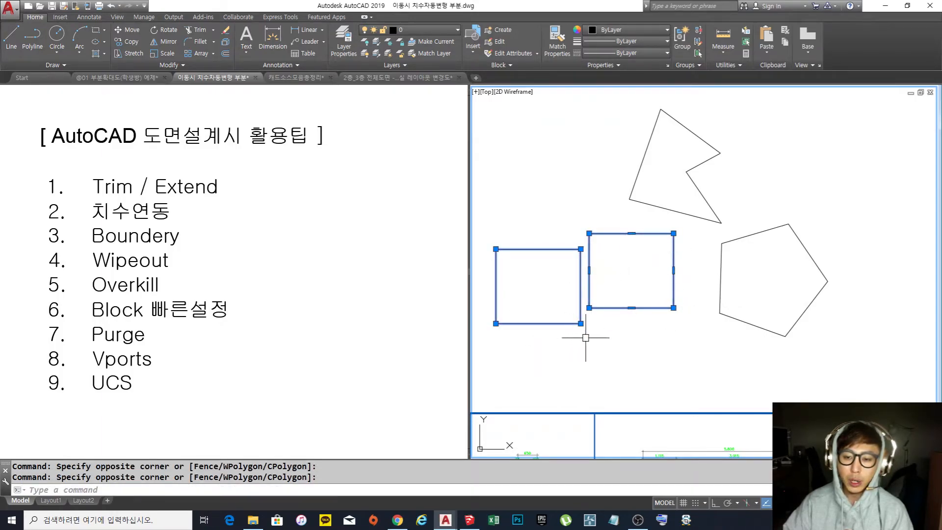
key("Escape")
left_click(630, 333)
left_click(545, 273)
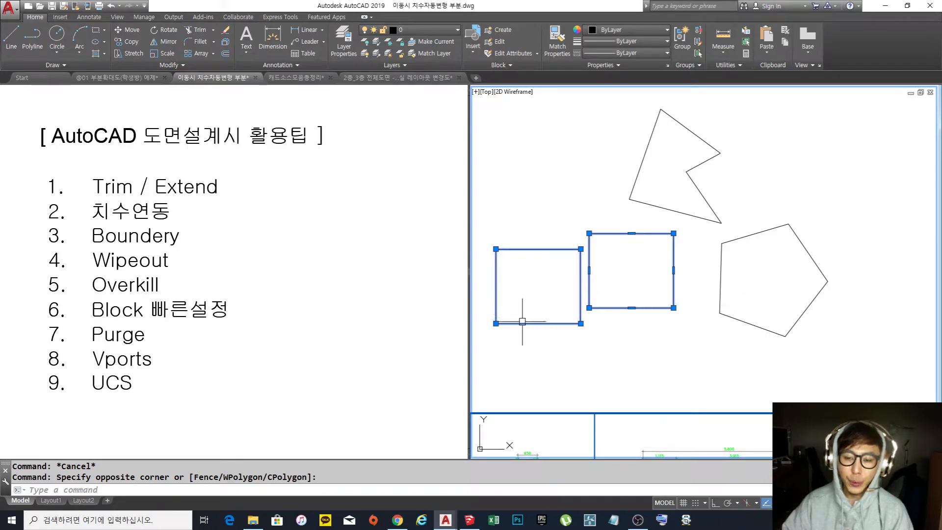
key("Escape")
key("Escape")
Move the wipeout over the top of elevation E to test its masking, and undo the move.
middle_click_drag(591, 318, 602, 300)
type("m")
key("space")
left_click(570, 332)
left_click(544, 279)
key("space")
left_click(542, 273)
middle_click_drag(572, 361, 571, 243)
left_click(558, 337)
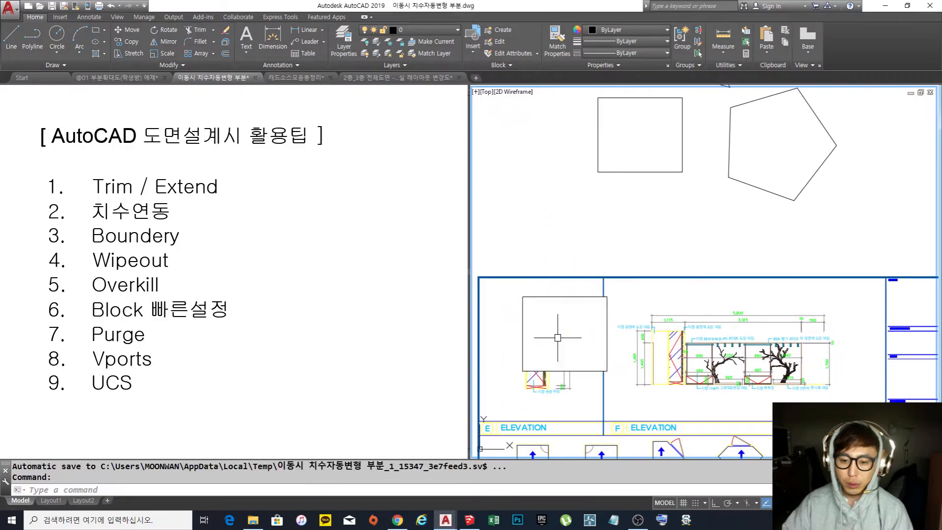
key("ctrl+z")
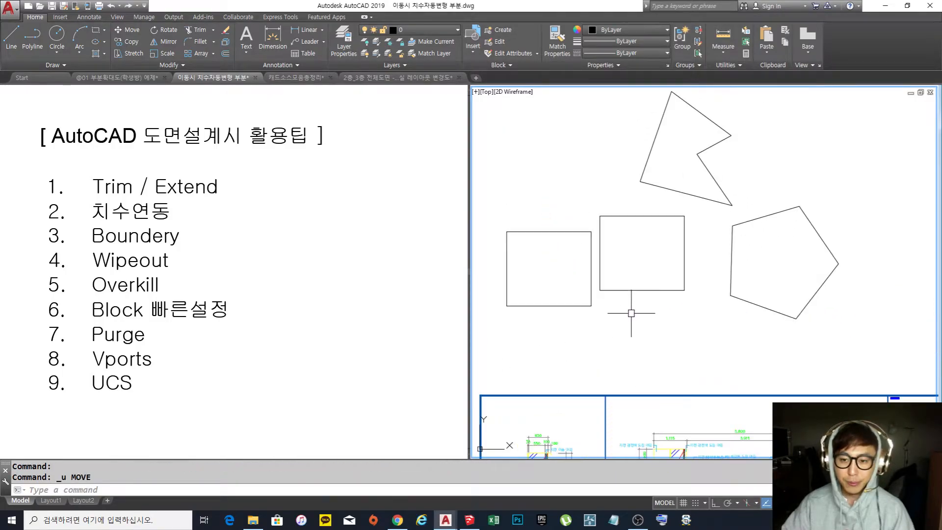
Erase the wipeout to the left of the source rectangle.
type("e")
key("space")
type("e")
key("space")
left_click(591, 343)
left_click(536, 282)
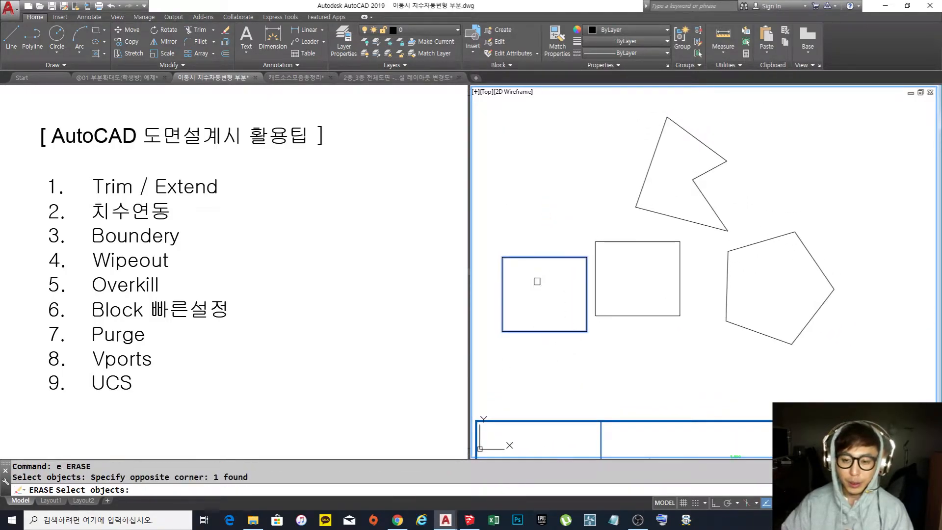
key("space")
middle_click_drag(656, 310, 631, 324)
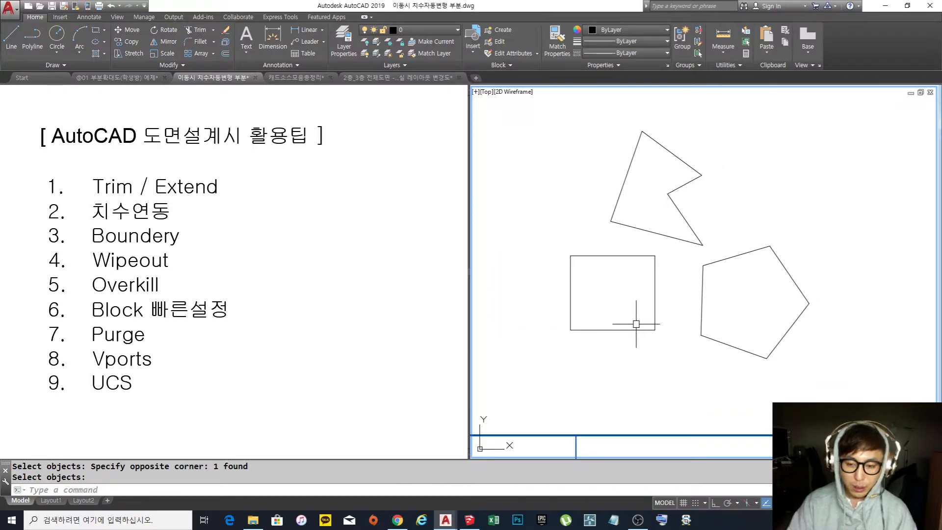
key("Escape")
key("Escape")
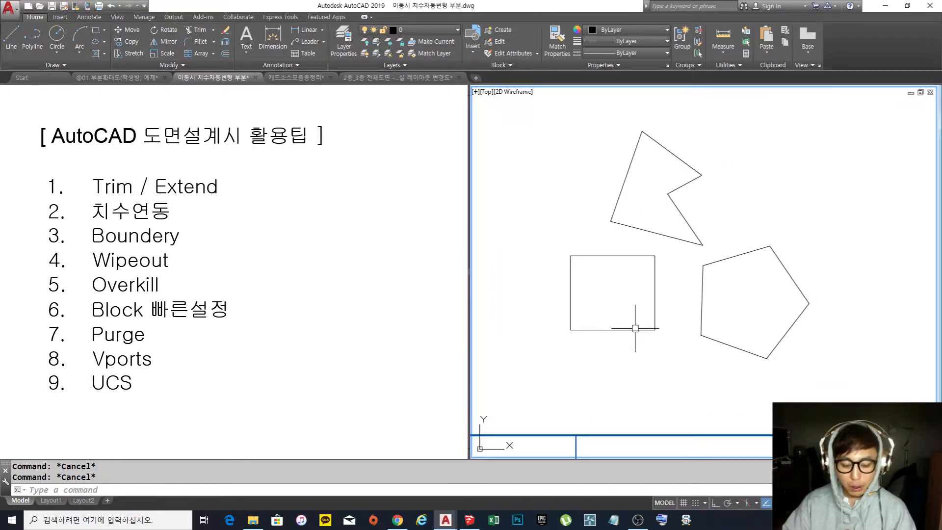
Create a wipeout from the rectangle and erase the source polyline.
type("wip")
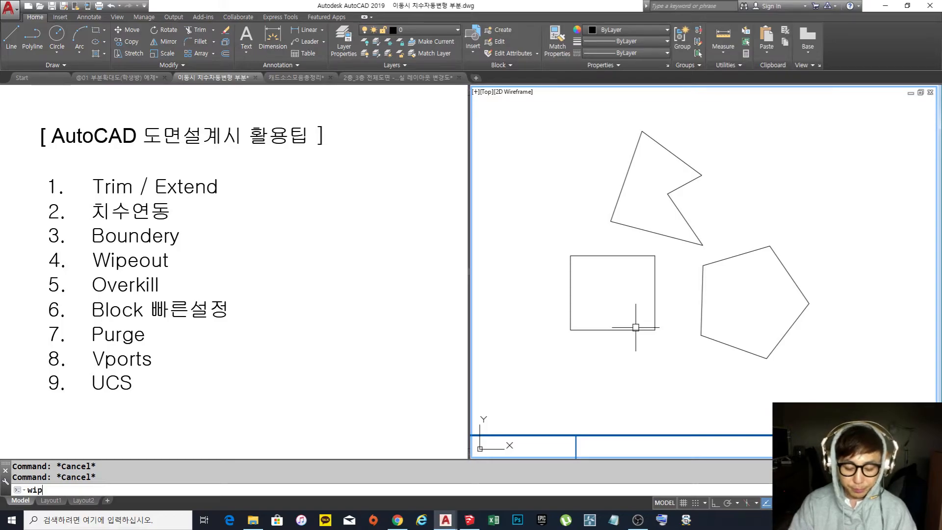
type("eout")
key("Return")
key("Return")
left_click(612, 332)
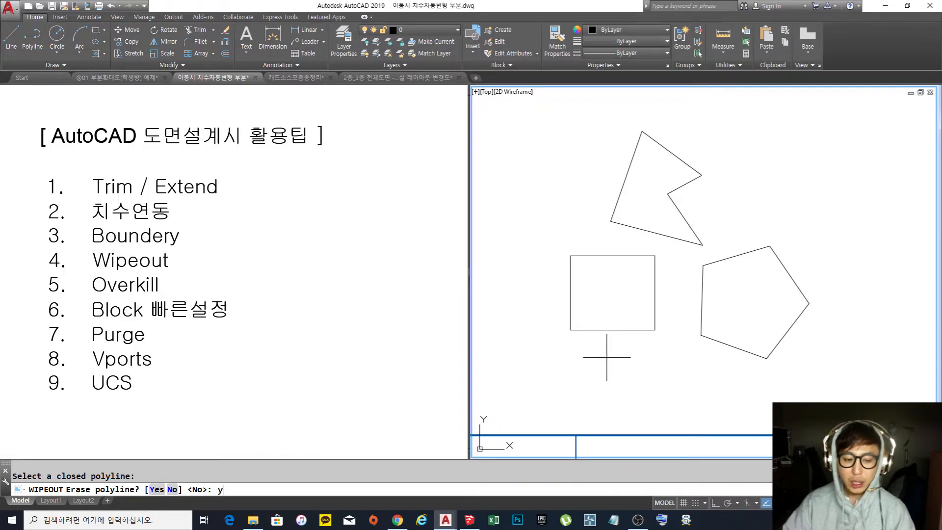
key("Return")
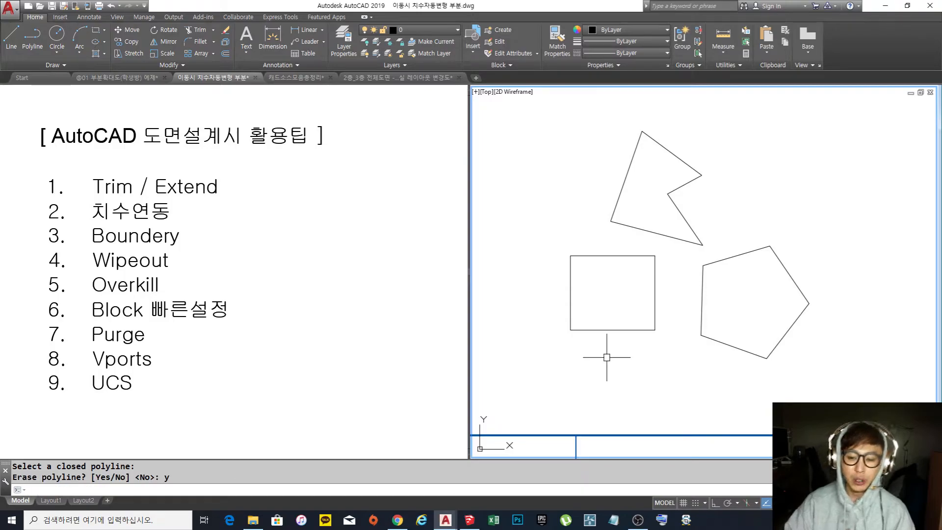
Move the rectangular wipeout down and to the left, away from the pentagon and the irregular shape.
type("m")
key("Return")
left_click(614, 330)
key("Return")
left_click(670, 354)
left_click(578, 389)
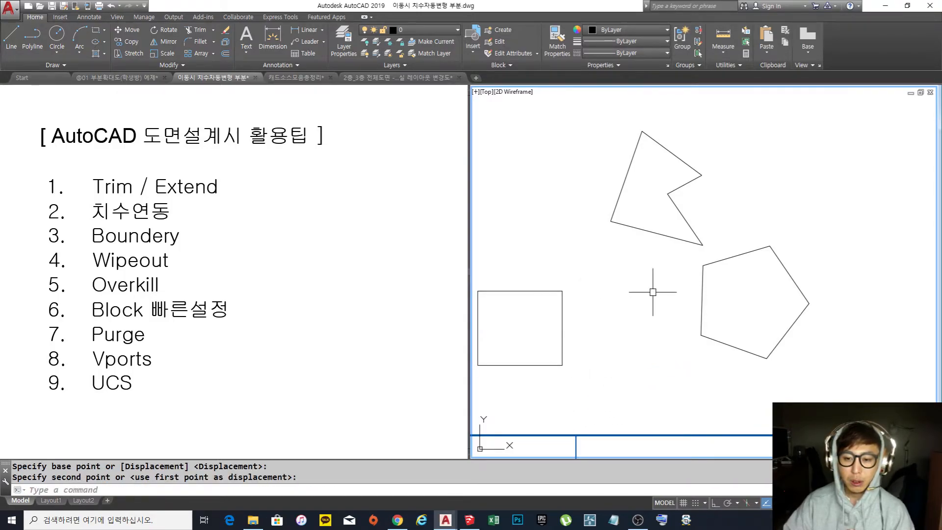
Move the rectangular wipeout onto elevation F so it covers the left part of the elevation drawing.
middle_click_drag(593, 319, 640, 273)
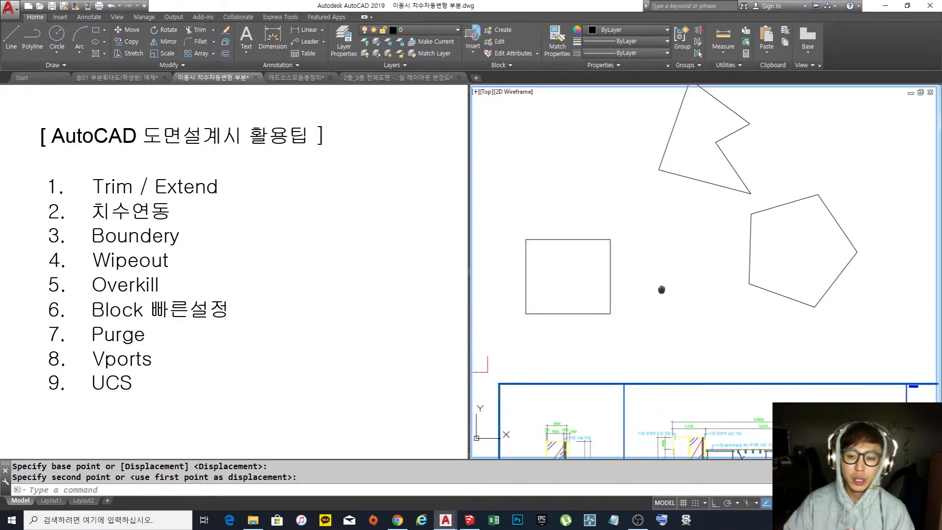
scroll(629, 295, "down", 3)
scroll(634, 295, "up", 2)
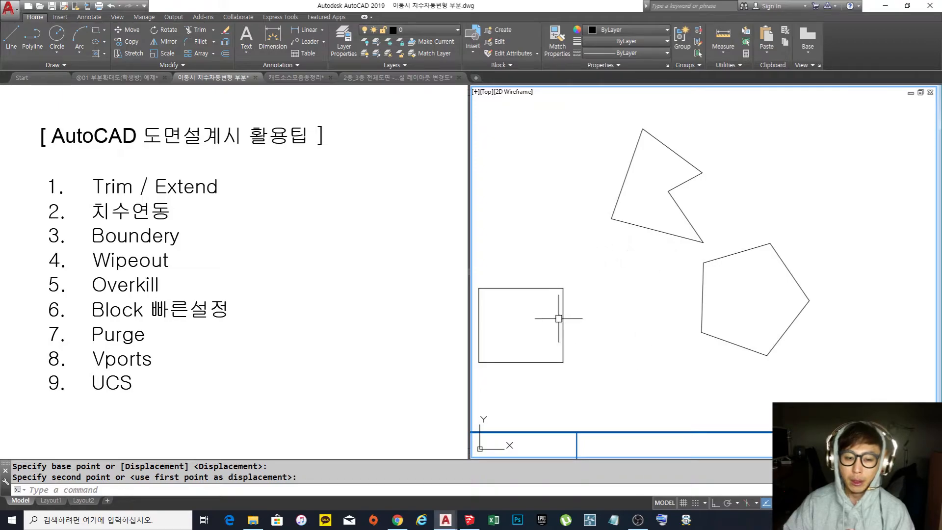
middle_click_drag(585, 323, 613, 313)
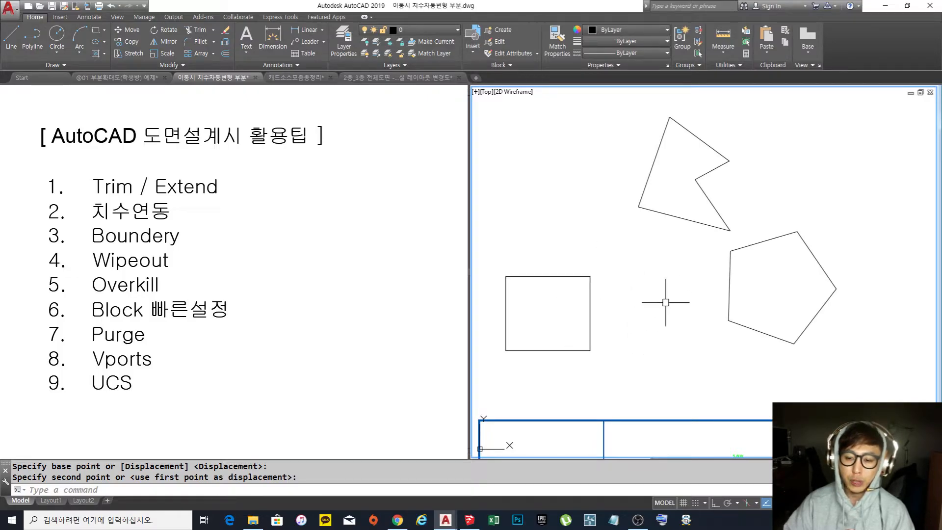
key("Escape")
middle_click_drag(621, 349, 595, 320)
scroll(609, 337, "down", 3)
type("m")
key("space")
left_click(603, 342)
left_click(511, 258)
key("space")
left_click(561, 298)
left_click(635, 406)
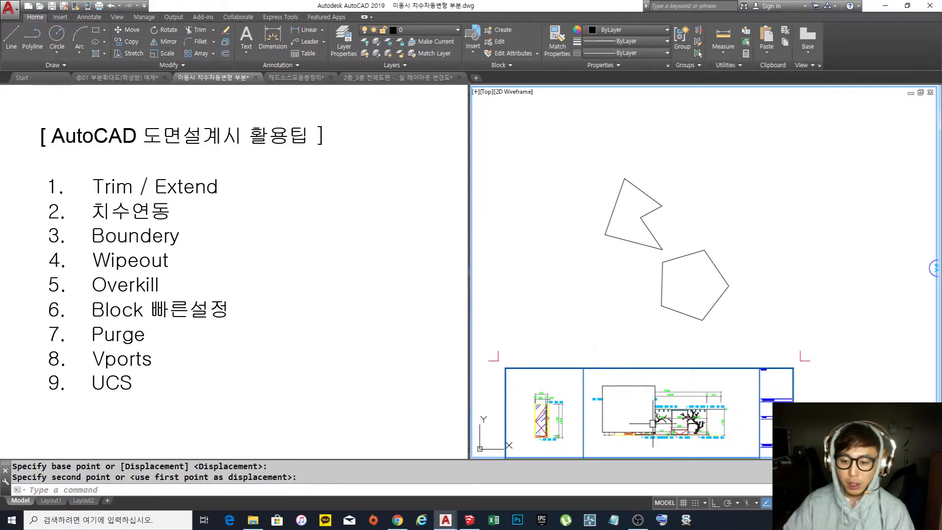
scroll(628, 373, "down", 1)
scroll(618, 335, "up", 5)
middle_click_drag(639, 294, 649, 332)
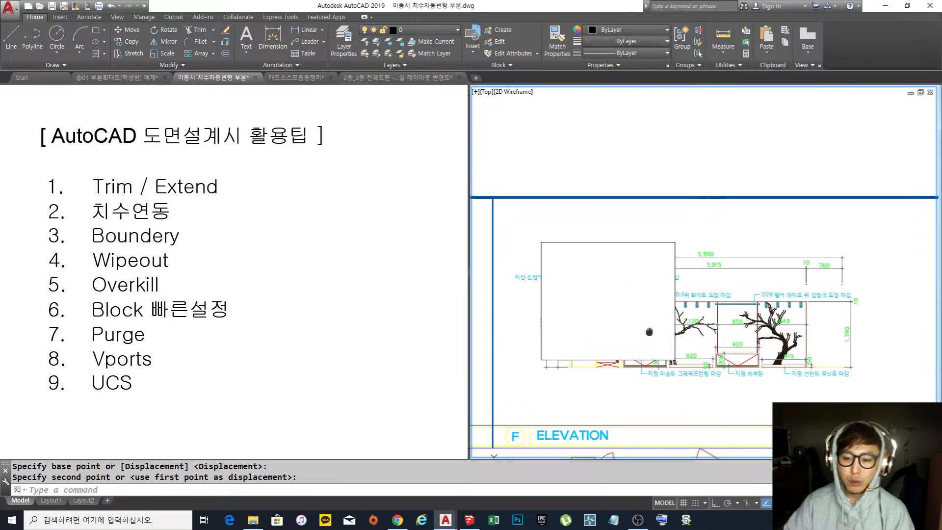
Create a wipeout from the irregular closed shape and erase the source polyline.
scroll(649, 329, "down", 5)
middle_click_drag(633, 147, 630, 252)
scroll(643, 269, "up", 3)
left_click(640, 271)
left_click(631, 253)
key("Escape")
key("Escape")
type("wipeout")
key("Return")
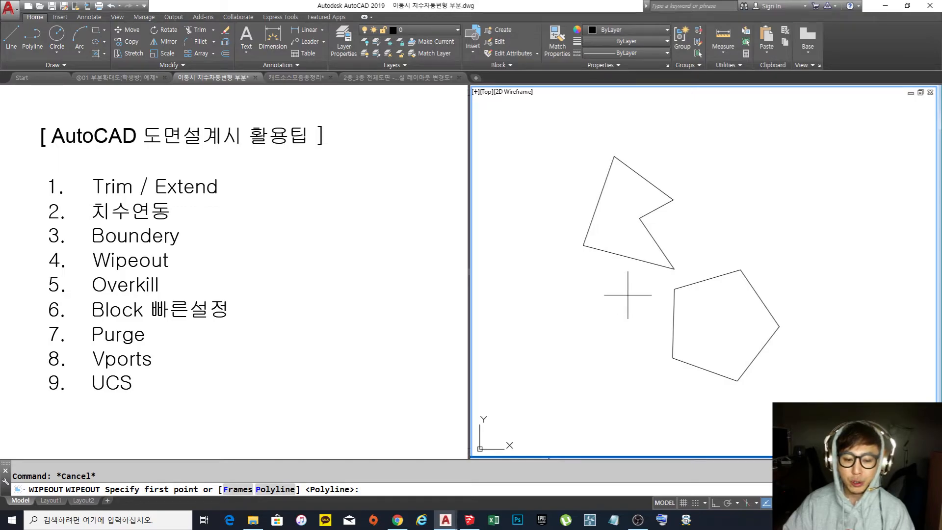
key("Return")
left_click(620, 253)
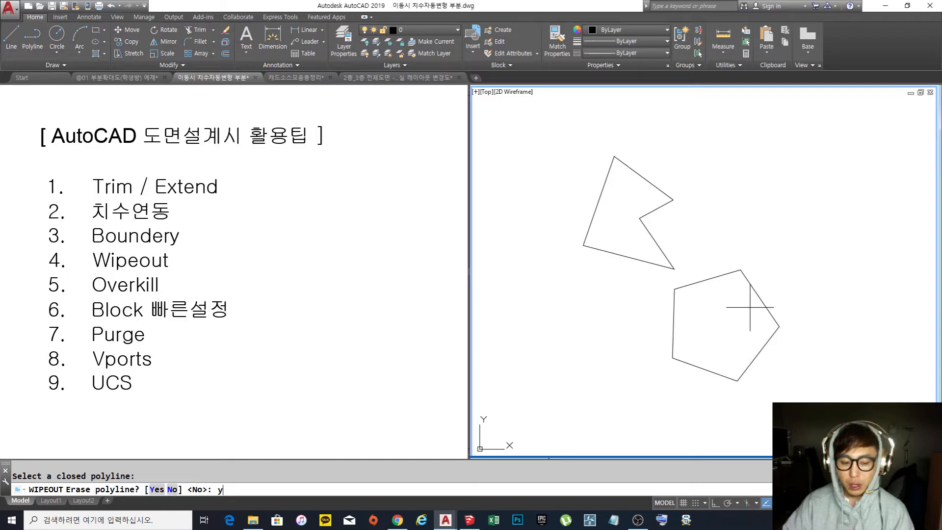
key("Return")
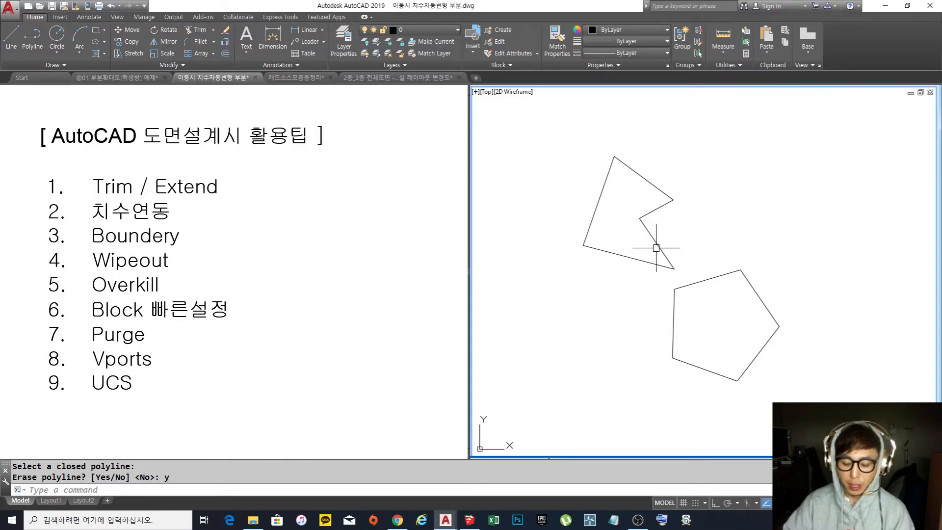
Move the irregular wipeout onto the sheet, over the plan symbols below the elevation F title.
type("m")
key("space")
left_click(635, 257)
key("space")
left_click(612, 216)
scroll(655, 315, "down", 2)
middle_click_drag(654, 316, 646, 135)
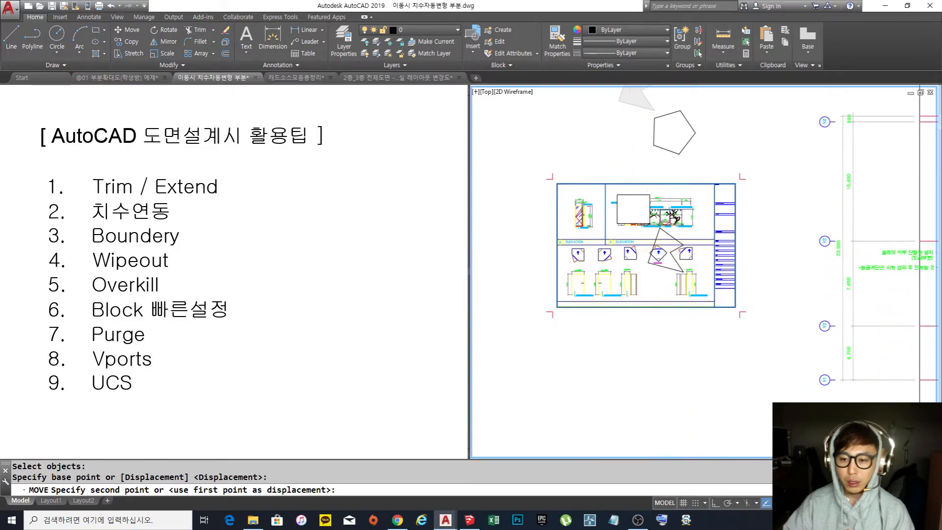
scroll(669, 242, "up", 3)
left_click(604, 280)
Send the rectangular wipeout on elevation F to the back of the draw order.
scroll(721, 294, "down", 2)
middle_click_drag(688, 340, 682, 320)
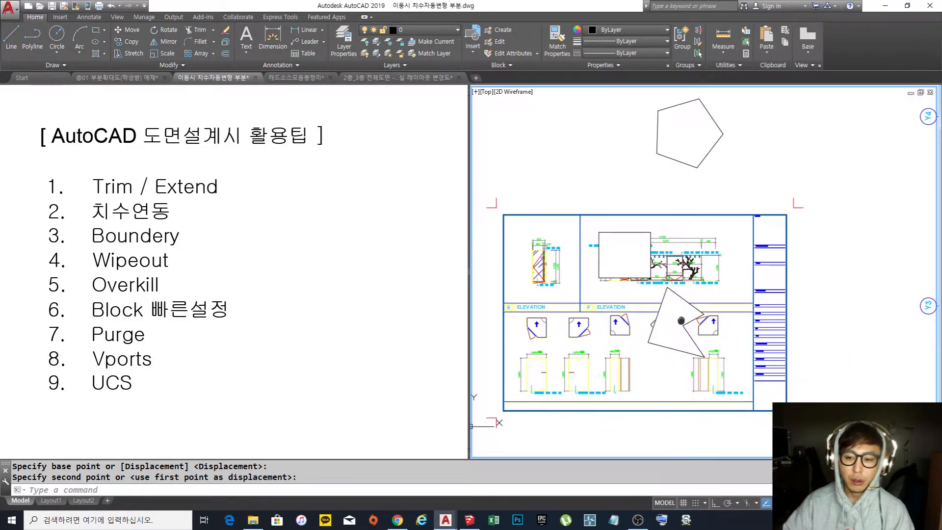
scroll(630, 209, "up", 2)
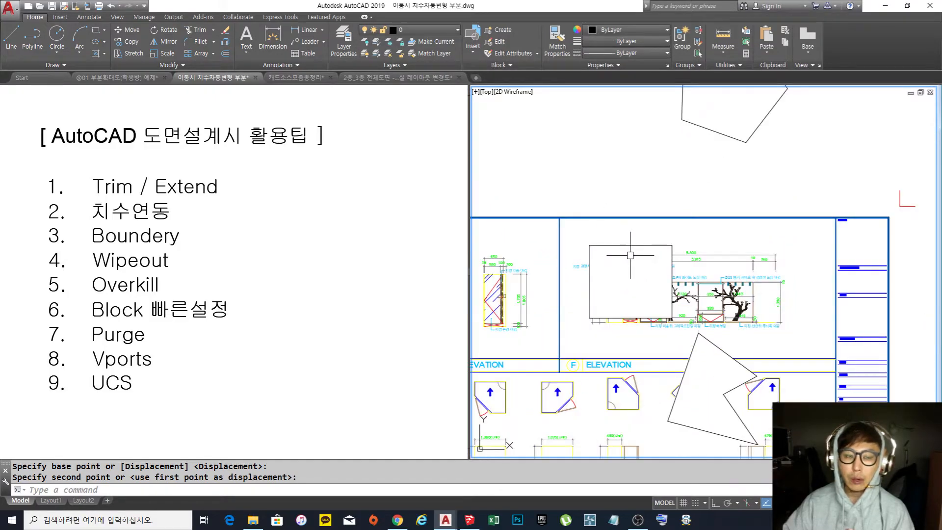
key("Escape")
key("Escape")
left_click(631, 245)
key("Escape")
left_click(650, 246)
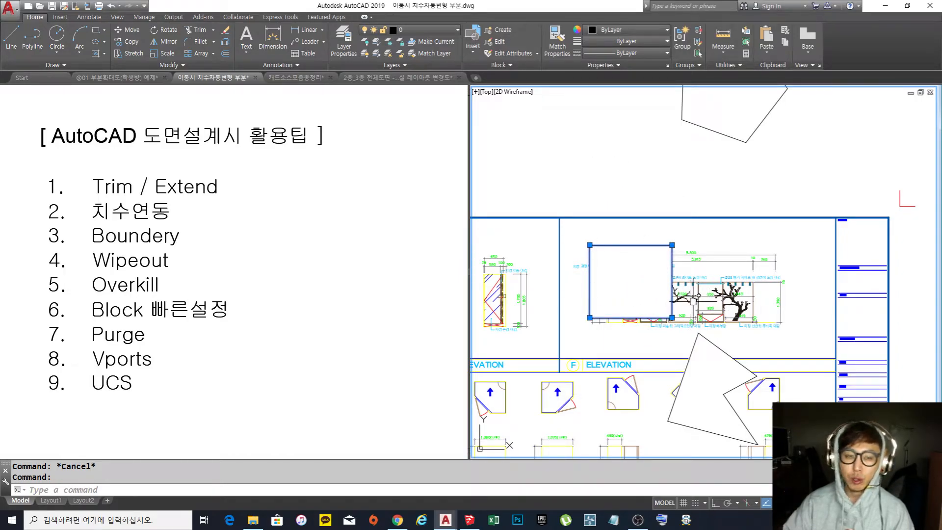
key("Escape")
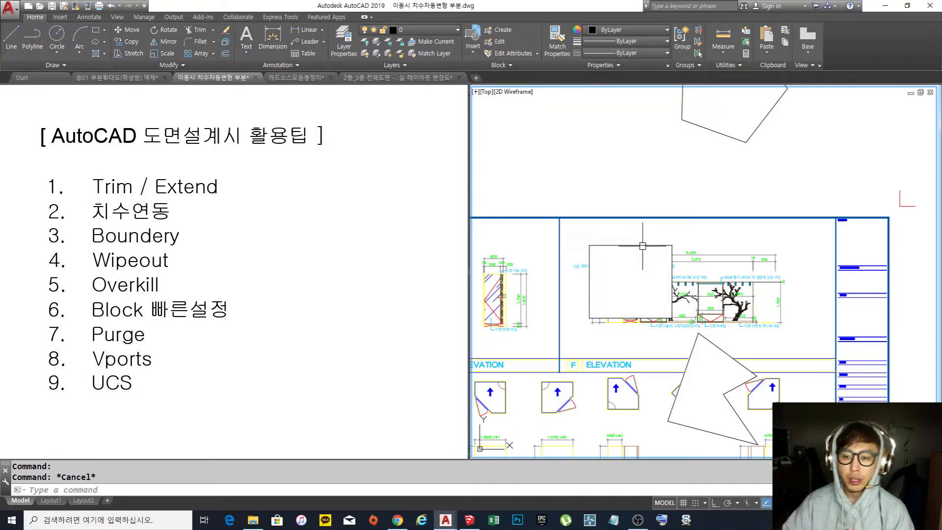
left_click(643, 246)
left_click(170, 63)
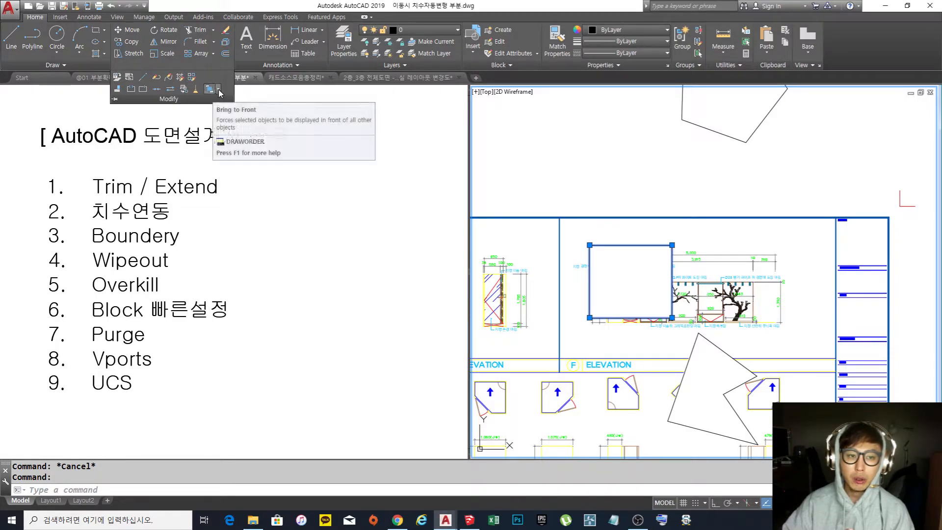
left_click(218, 89)
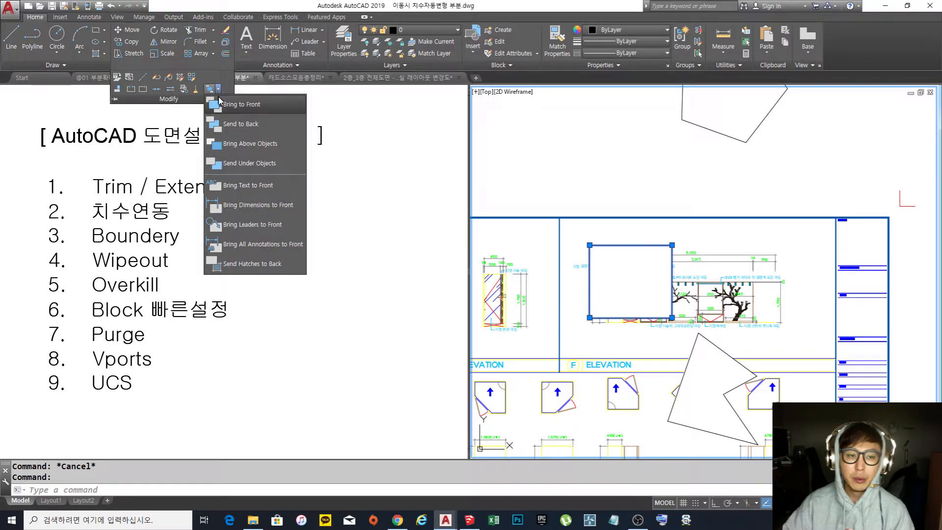
left_click(231, 123)
key("Escape")
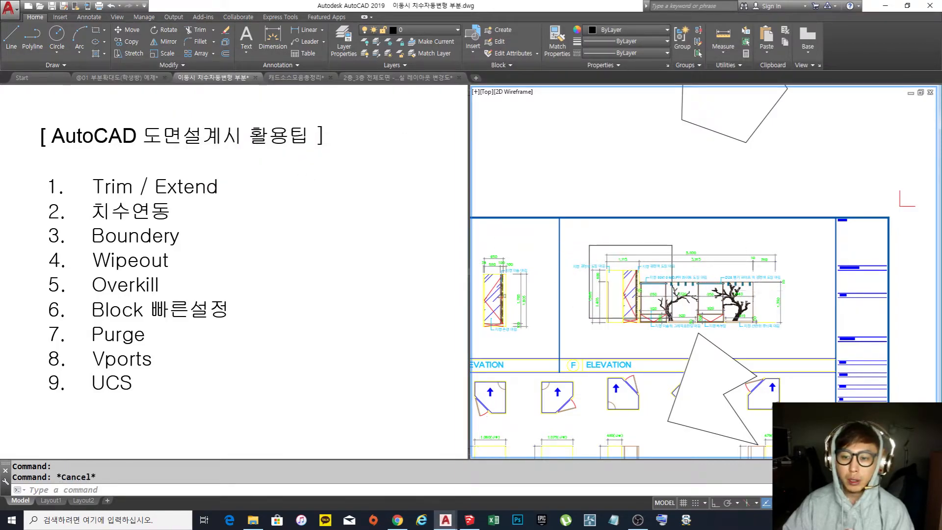
Bring the rectangular wipeout on elevation F to the front of the draw order.
scroll(686, 229, "up", 3)
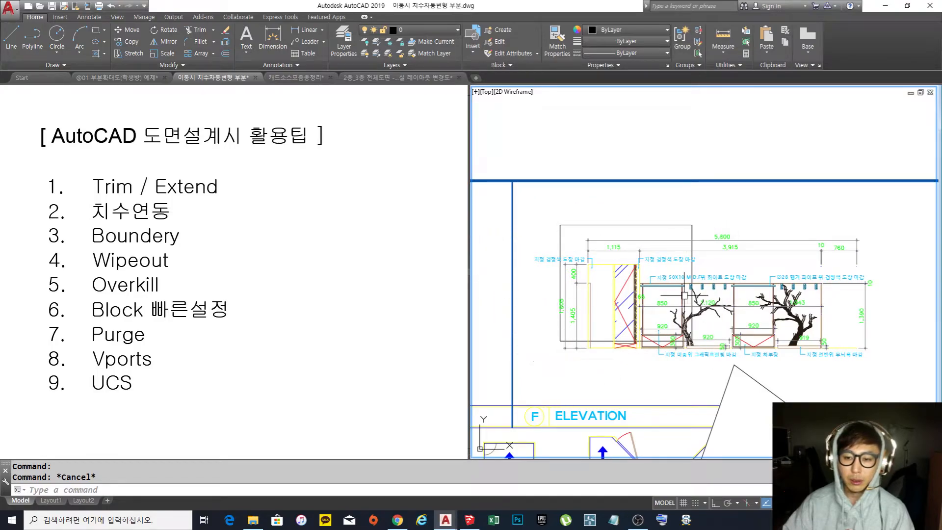
left_click(671, 226)
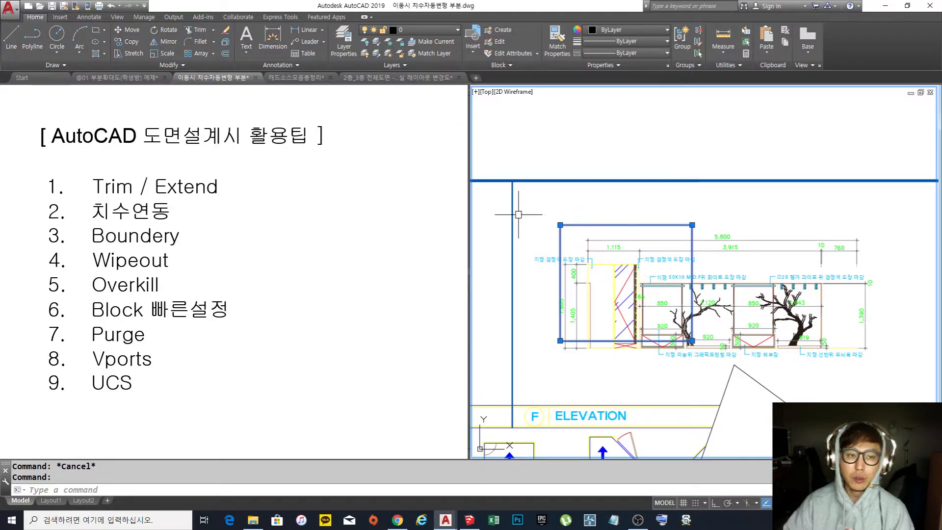
left_click(195, 64)
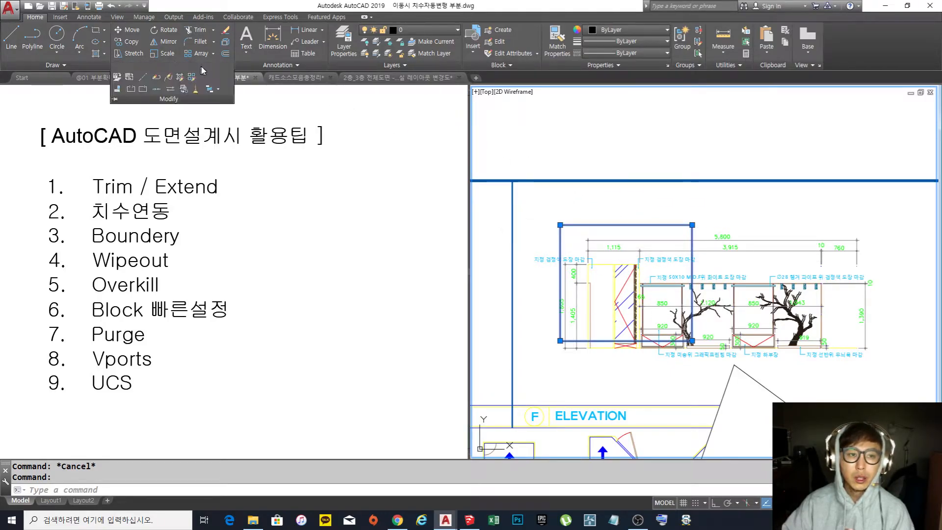
left_click(218, 90)
left_click(224, 103)
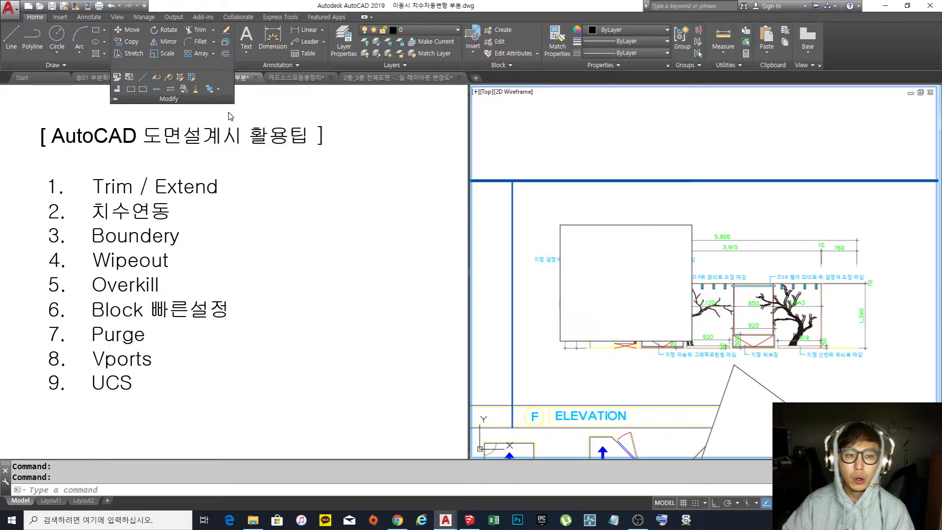
middle_click_drag(624, 250, 653, 231)
scroll(652, 231, "down", 1)
key("Escape")
Erase the rectangular and irregular wipeouts from the drawing sheet.
scroll(700, 251, "down", 3)
middle_click_drag(696, 256, 677, 297)
scroll(677, 296, "up", 8)
type("e")
key("Return")
left_click(724, 229)
key("Return")
scroll(716, 227, "down", 7)
middle_click_drag(716, 227, 640, 289)
scroll(658, 341, "up", 5)
type("e")
key("Return")
left_click(660, 305)
key("Return")
Erase the pentagon above the drawing sheet.
scroll(673, 345, "down", 6)
scroll(677, 265, "up", 6)
type("e")
key("Return")
left_click(700, 366)
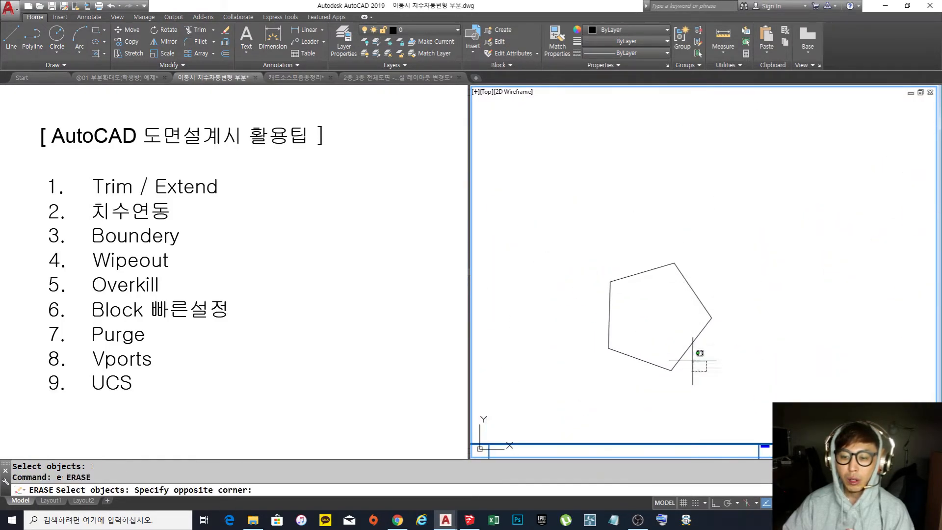
left_click(643, 307)
middle_click_drag(645, 321, 675, 235)
scroll(675, 205, "up", 3)
scroll(689, 206, "down", 1)
key("Return")
Draw a circle in the empty space above the drawing sheet.
type("c")
key("Return")
left_click(665, 167)
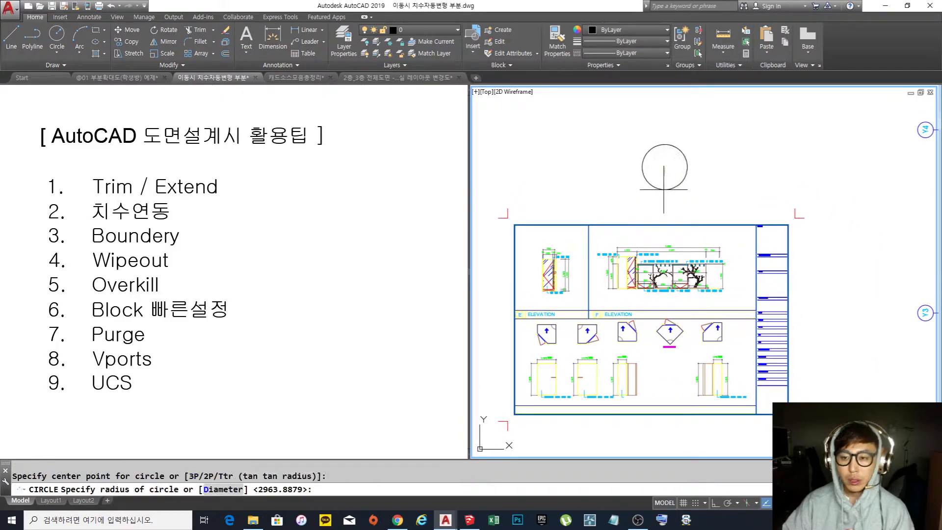
left_click(662, 196)
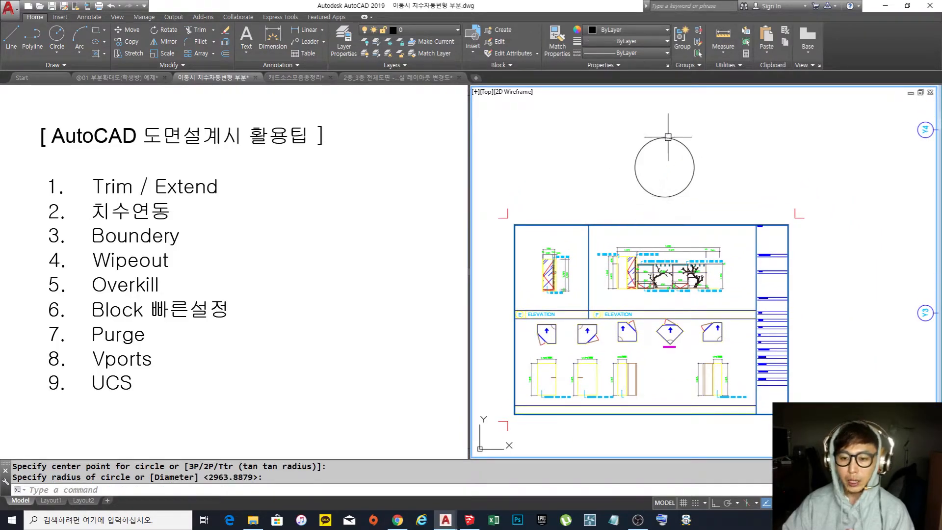
Move the circle down over elevation F.
type("m")
key("Return")
left_click(698, 196)
left_click(671, 181)
key("Return")
left_click(686, 152)
left_click(674, 252)
Move the circle from elevation F back to the empty space above the sheet.
type("m")
key("Return")
left_click(673, 245)
key("Return")
left_click(673, 291)
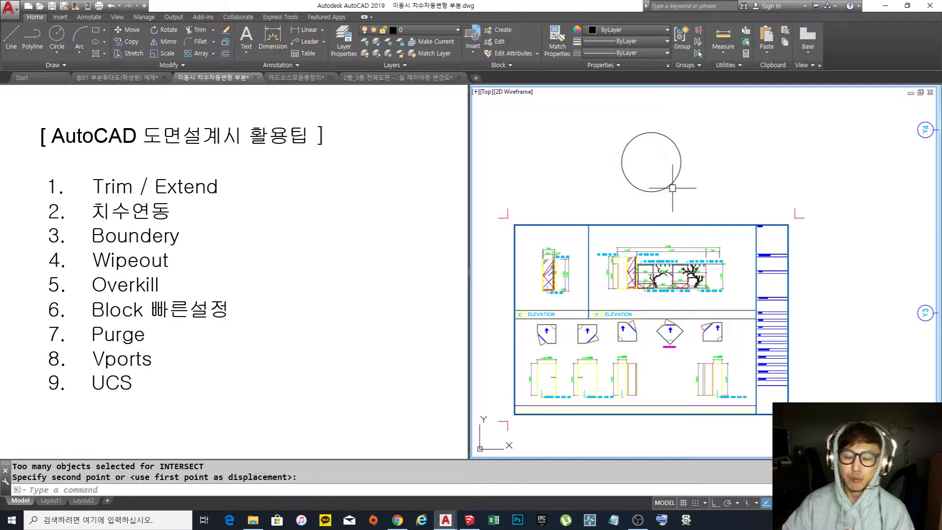
middle_click_drag(674, 192, 678, 197)
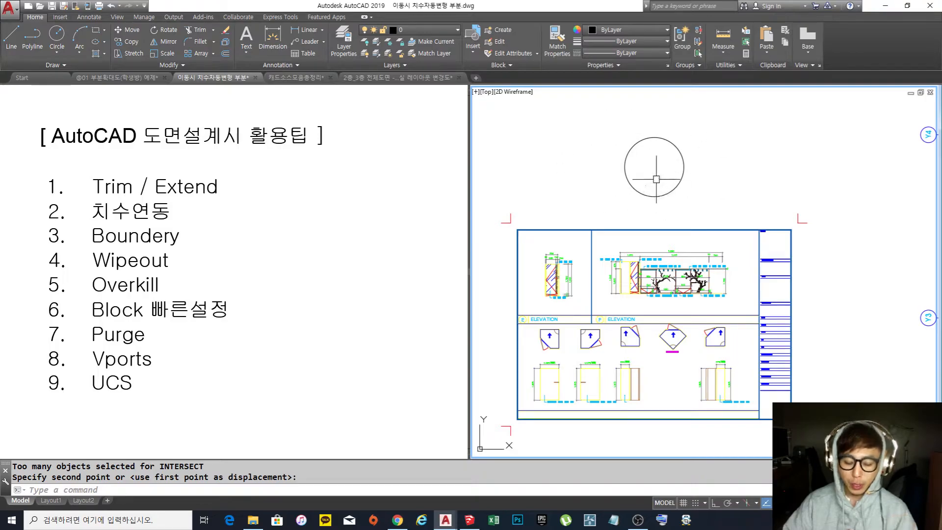
Try to create a wipeout from the circle by selecting it as the closed polyline.
type("wip")
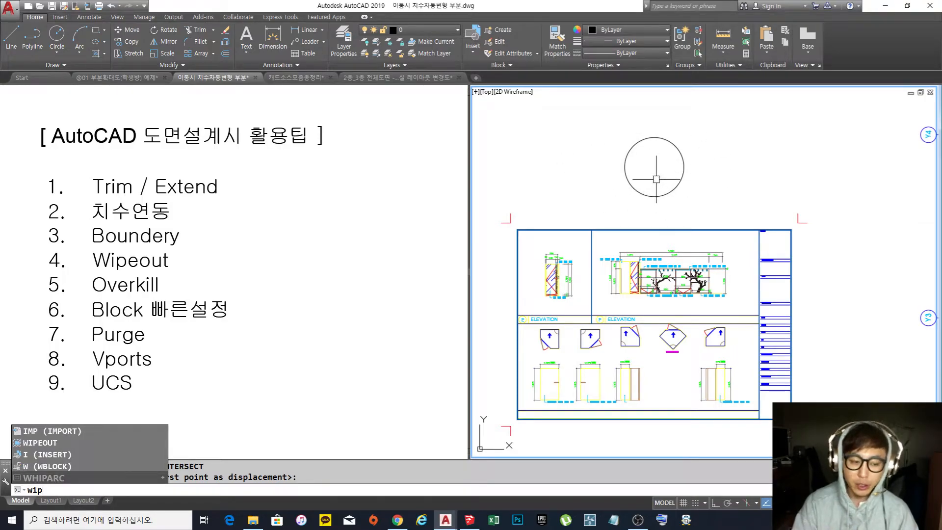
type("eout")
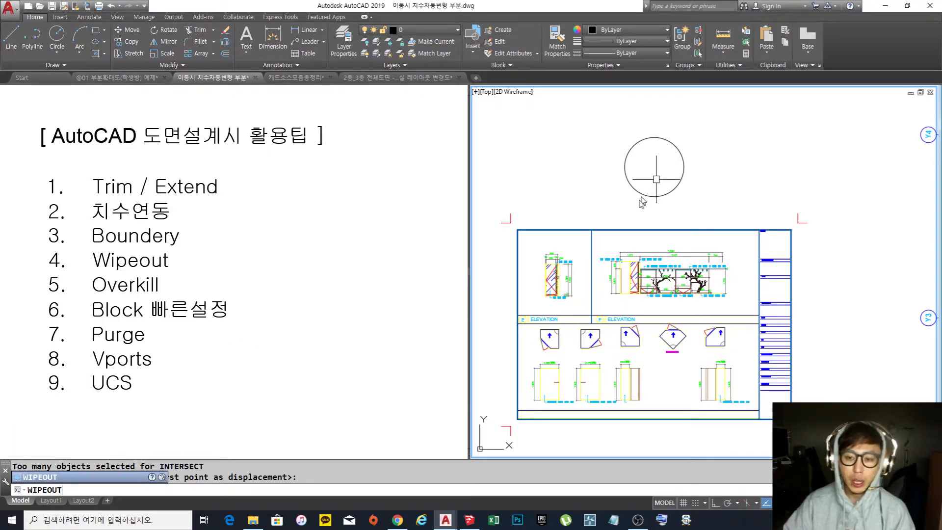
key("Return")
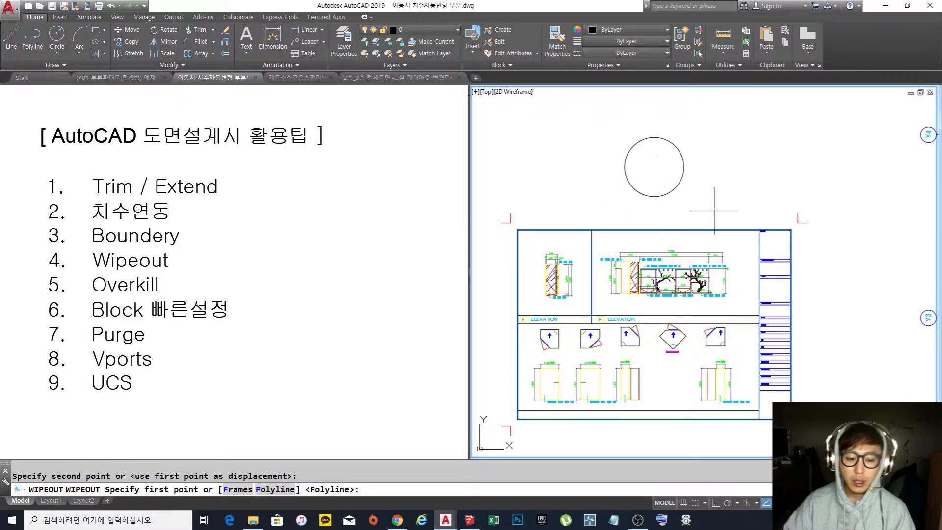
key("Return")
left_click(669, 193)
left_click(683, 194)
left_click(655, 177)
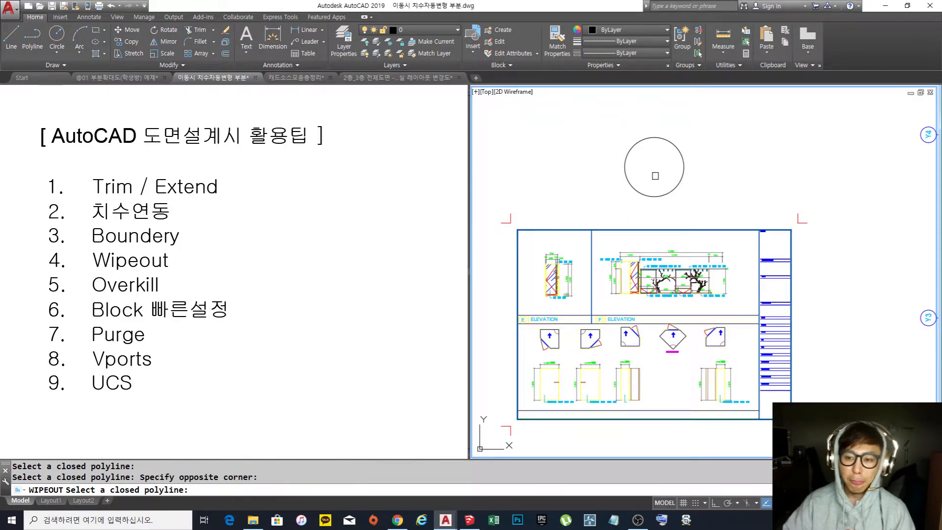
left_click(682, 195)
left_click(659, 177)
left_click(690, 201)
left_click(672, 184)
left_click(703, 202)
left_click(671, 179)
left_click(692, 195)
left_click(668, 178)
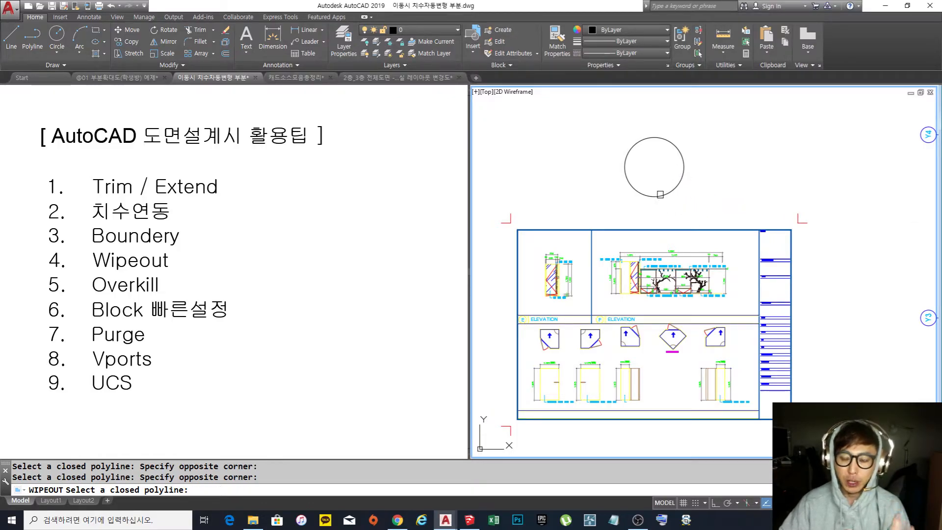
left_click(661, 194)
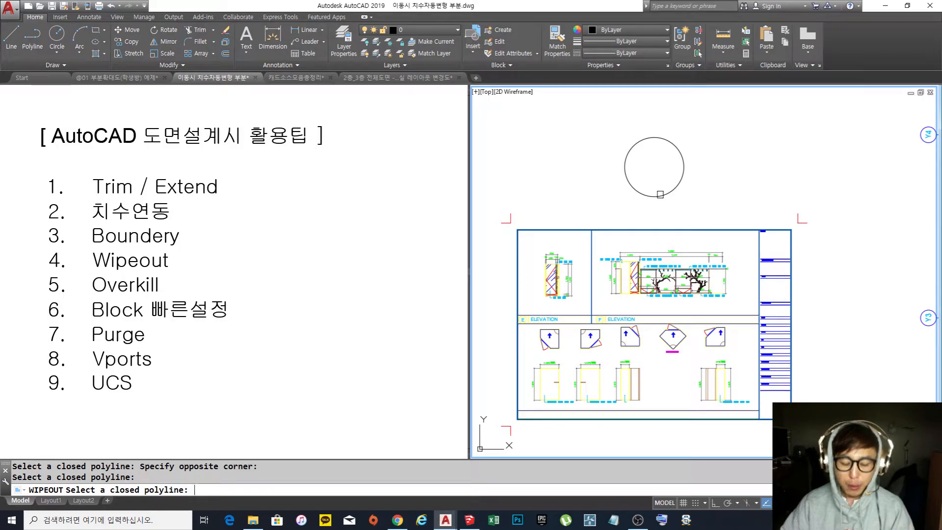
key("Escape")
key("Escape")
type("e")
key("Return")
key("Escape")
key("Escape")
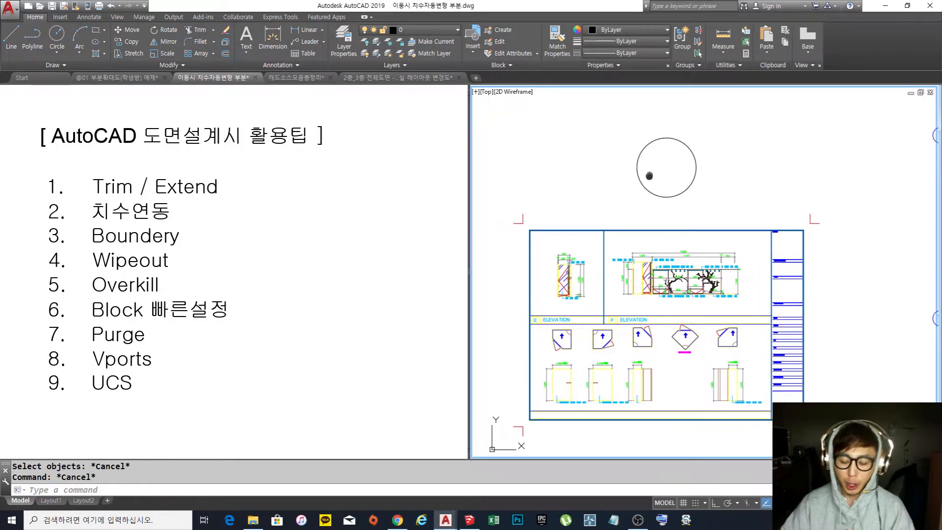
Start a polygon with 200 sides.
middle_click_drag(638, 175, 672, 182)
type("pol")
key("Return")
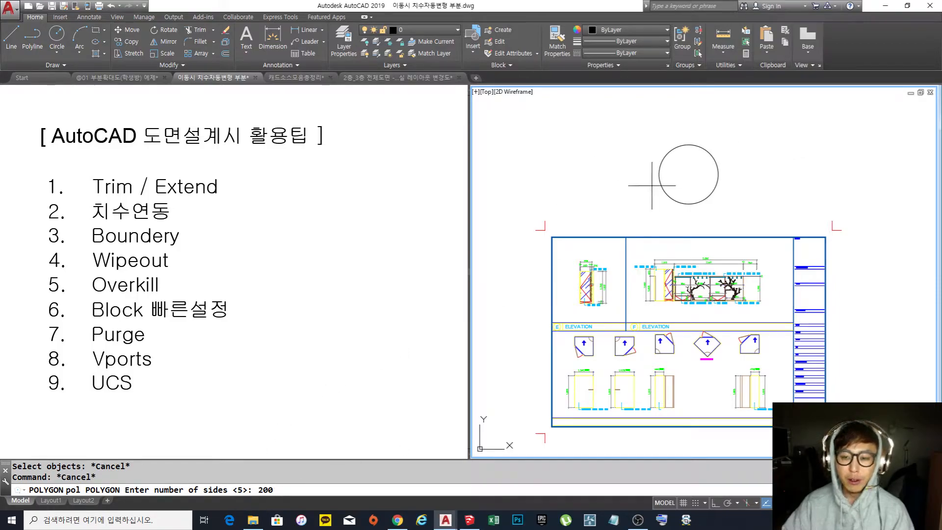
key("Return")
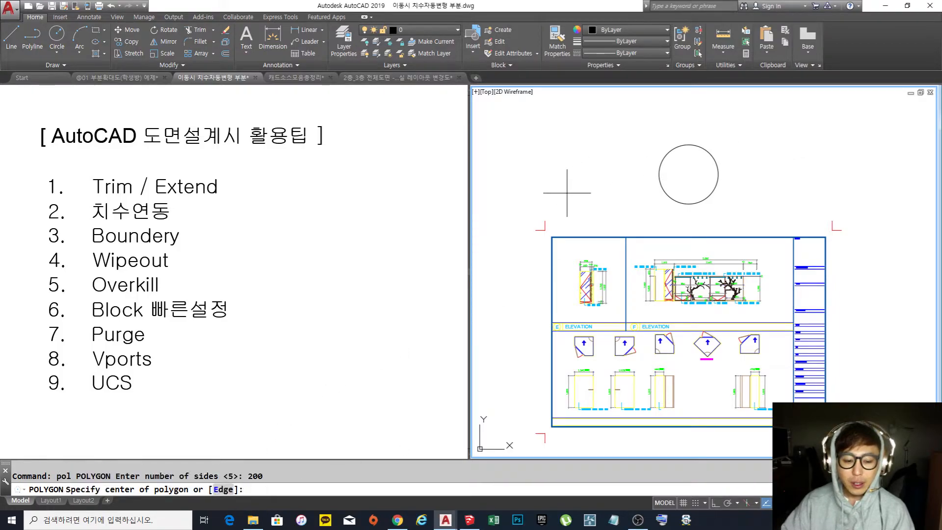
Place the 200-sided polygon, inscribed in a circle, beside the existing circle above the elevation sheet.
left_click(597, 184)
key("Return")
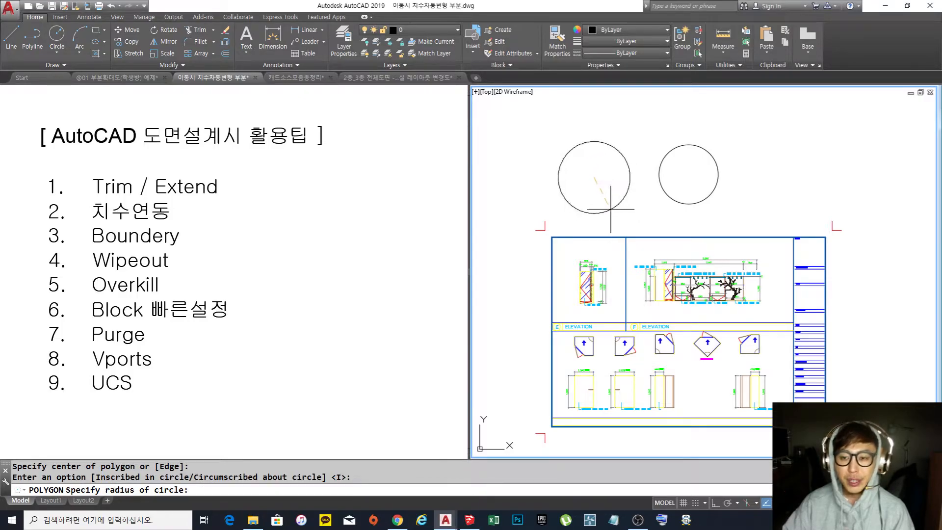
left_click(609, 206)
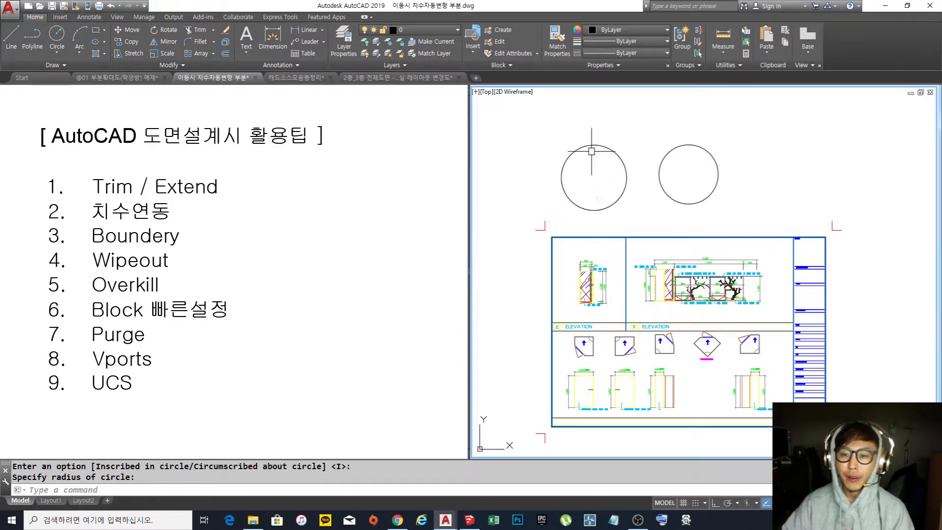
Examine the new polygon's edge up close and select it to inspect its segments and vertices.
scroll(596, 147, "up", 8)
scroll(609, 227, "up", 5)
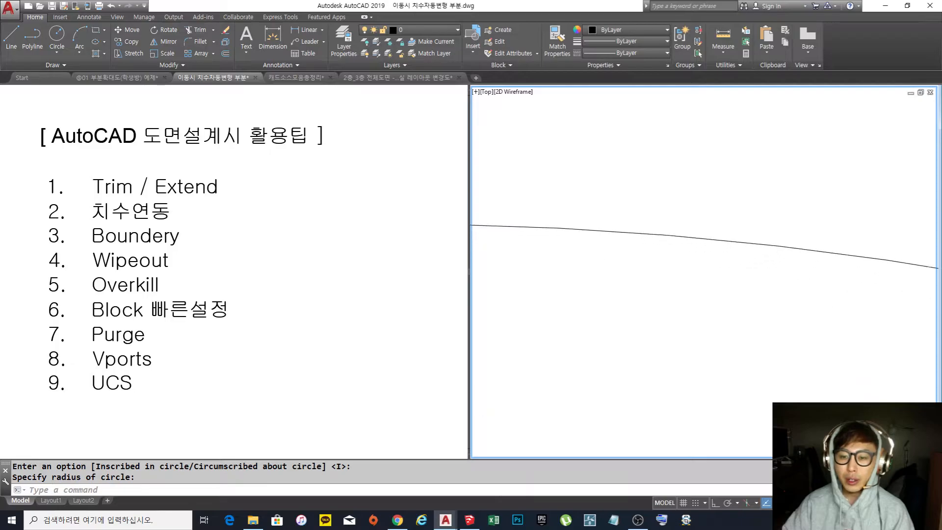
left_click(614, 224)
scroll(638, 222, "down", 5)
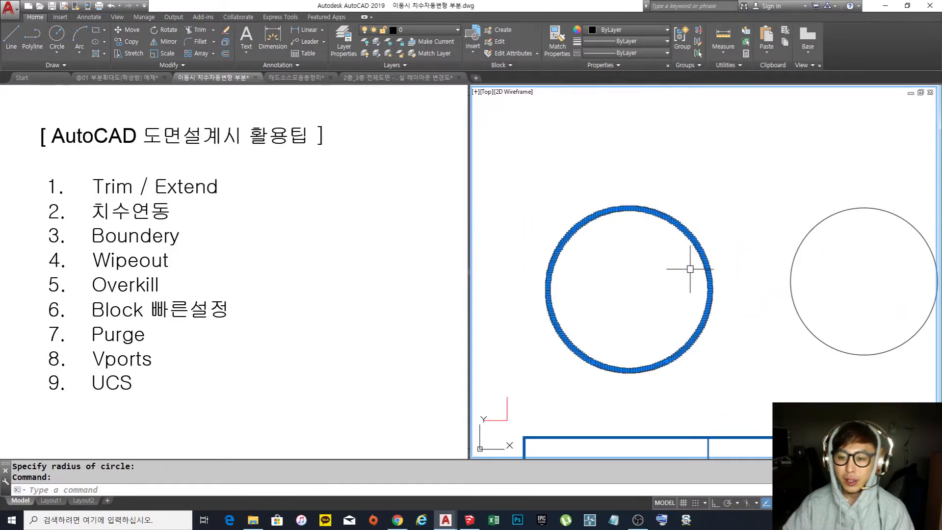
key("Escape")
middle_click_drag(707, 255, 681, 236)
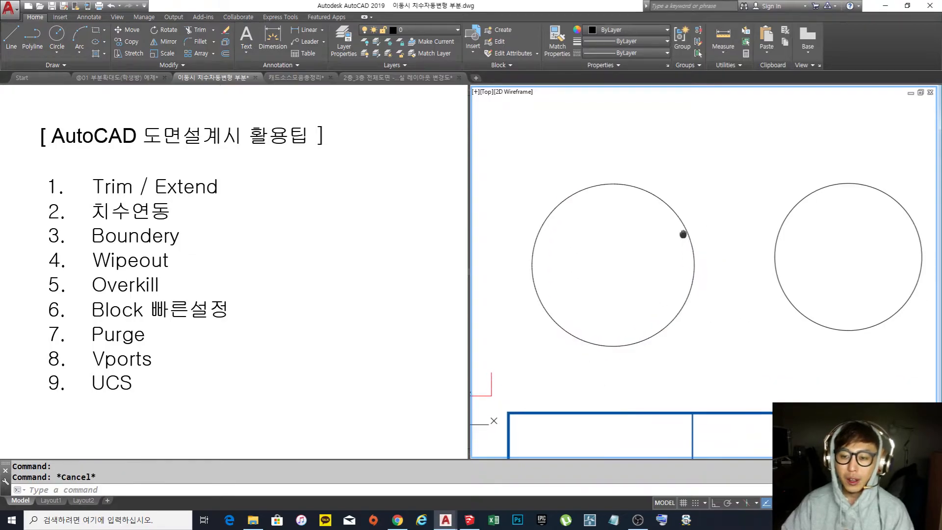
scroll(674, 216, "down", 4)
key("Escape")
scroll(667, 233, "up", 2)
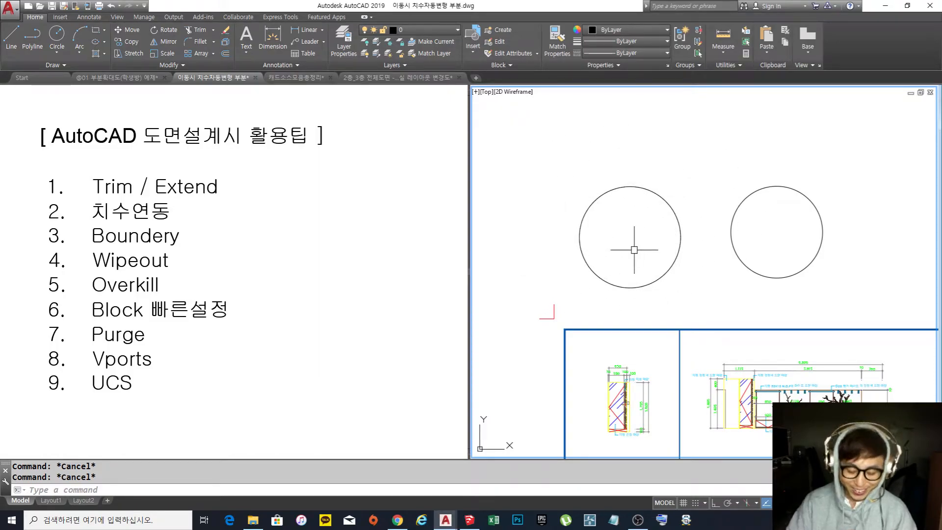
Create a wipeout from the 200-sided polygon with the Polyline option, erasing the source polyline.
type("wip")
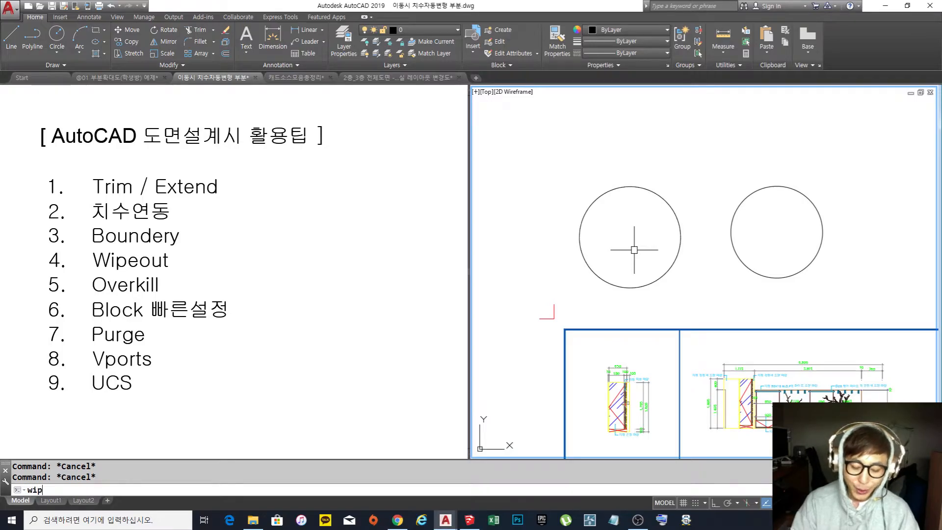
type("eop")
key("BackSpace")
type("ut")
key("Return")
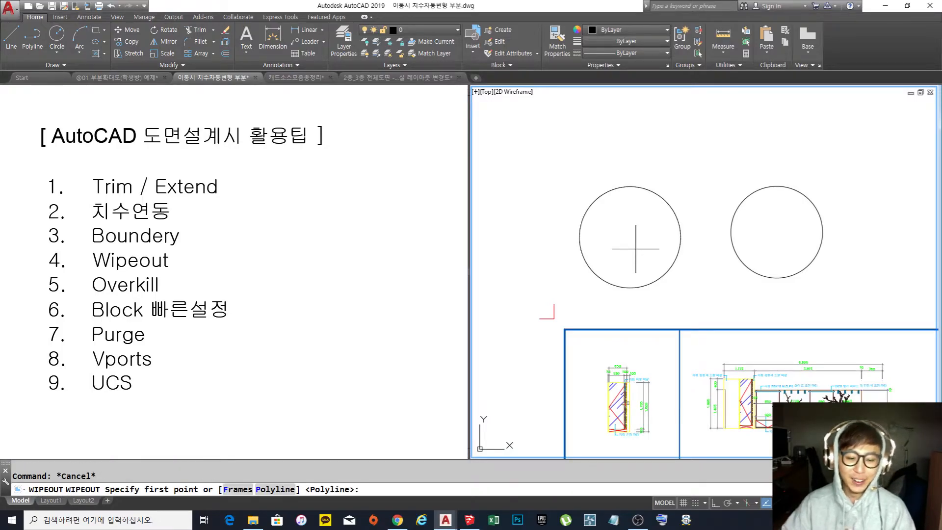
key("Return")
left_click(612, 282)
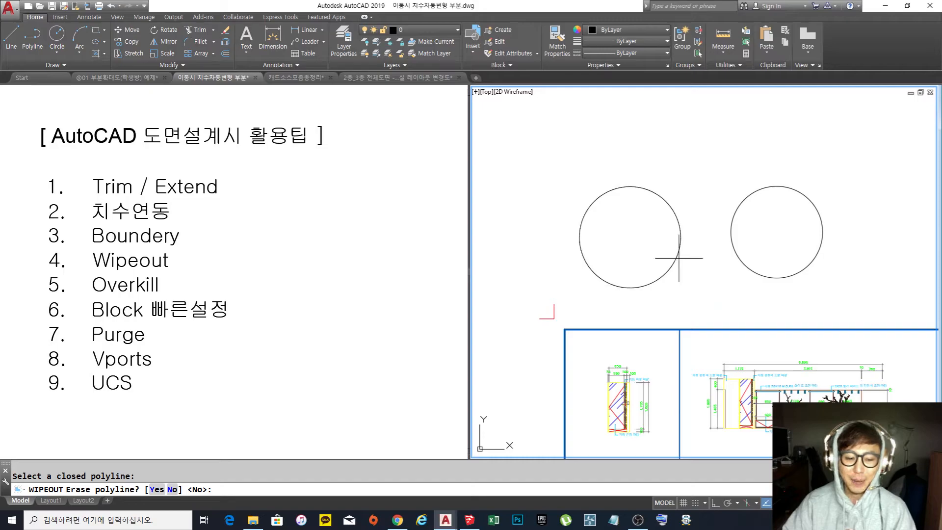
type("y")
key("Return")
Move the round wipeout down over the E elevation drawing so it masks the geometry underneath.
middle_click_drag(673, 261, 664, 240)
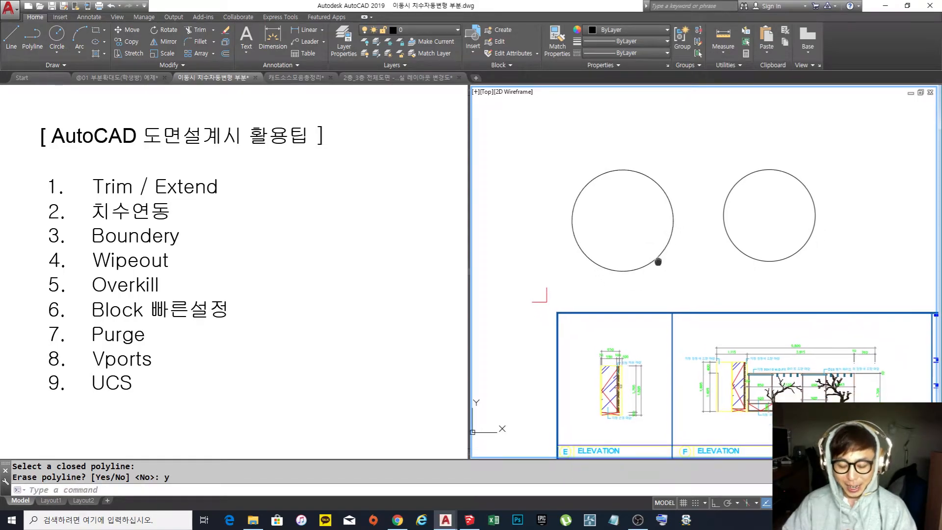
type("m")
key("Return")
left_click(647, 260)
key("Return")
left_click(619, 210)
left_click(636, 360)
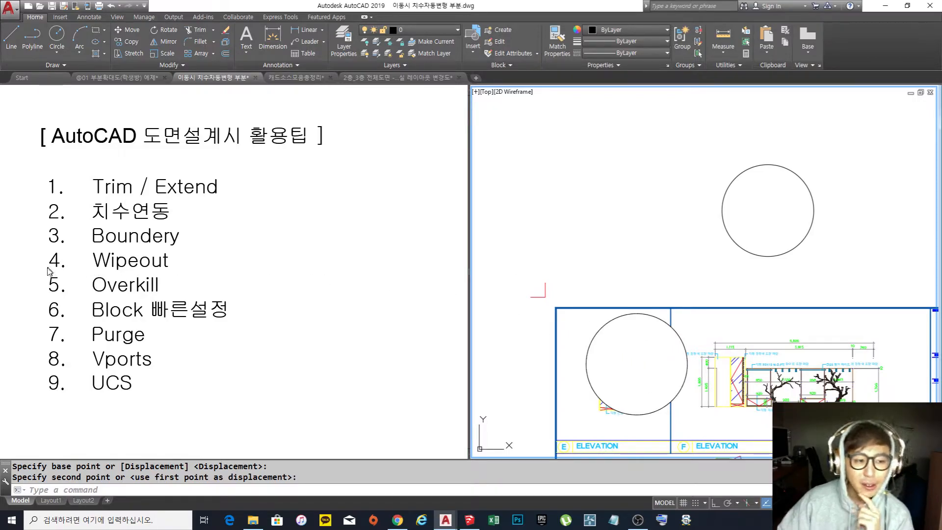
Erase the remaining circle above the elevation sheet.
middle_click_drag(722, 269, 616, 276)
type("e")
key("Return")
left_click(692, 288)
left_click(631, 195)
key("Return")
key("Escape")
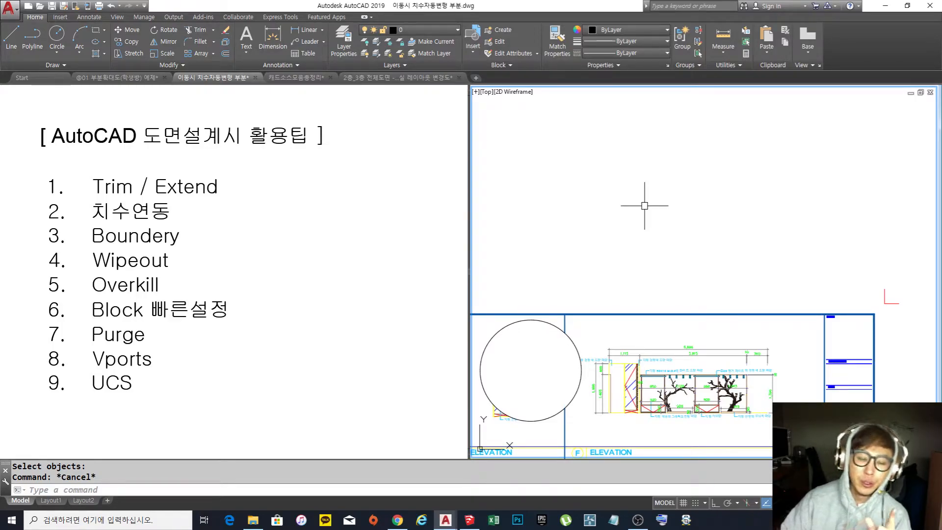
Draw a horizontal line in the empty area above the elevation sheet with Ortho switched on.
middle_click_drag(663, 204, 675, 218)
type("l")
key("Return")
left_click(587, 207)
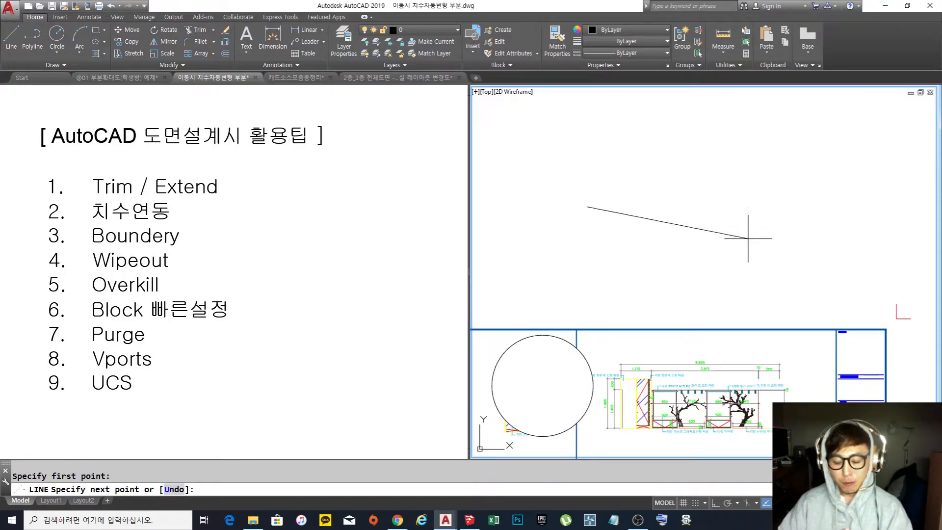
key("F8")
left_click(784, 207)
key("Return")
Draw a shorter horizontal line on top of the first one, starting from the same left endpoint.
key("Return")
left_click(588, 207)
left_click(716, 210)
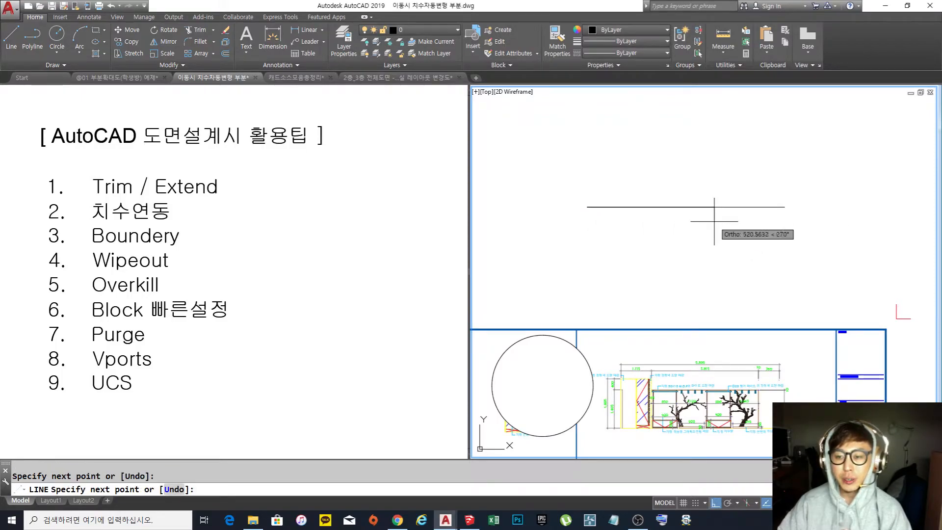
key("Return")
Select the overlapping lines in turn to inspect the extent of each one.
left_click(680, 207)
key("Escape")
left_click(735, 209)
key("Escape")
left_click(674, 206)
key("Escape")
left_click(687, 206)
key("Escape")
left_click(754, 214)
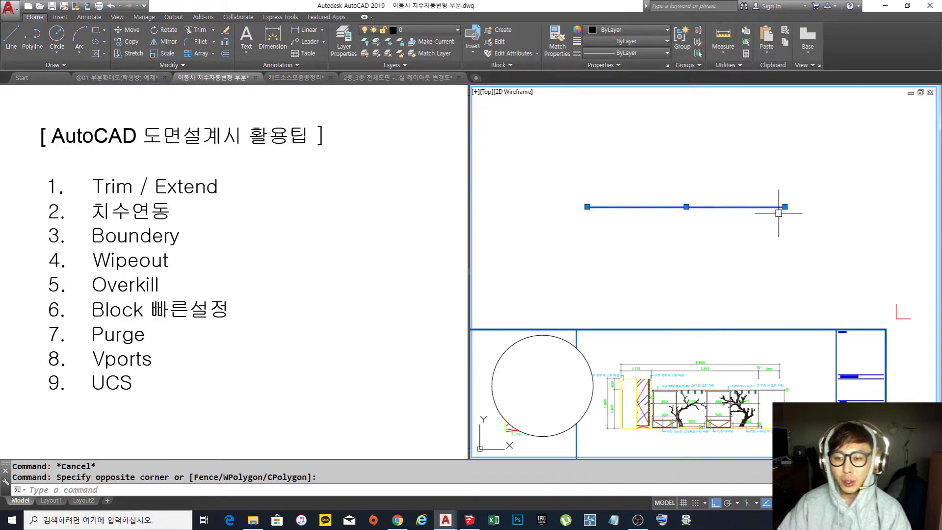
key("Escape")
left_click(665, 207)
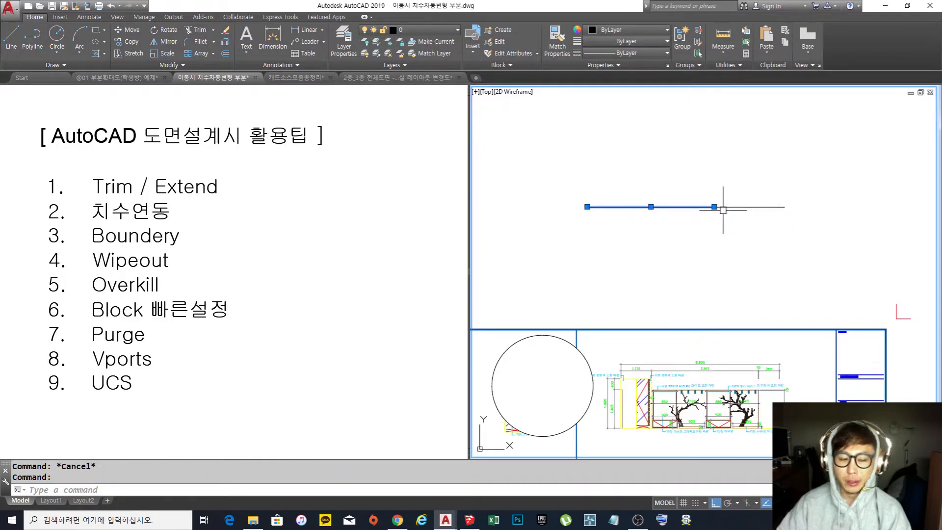
key("Escape")
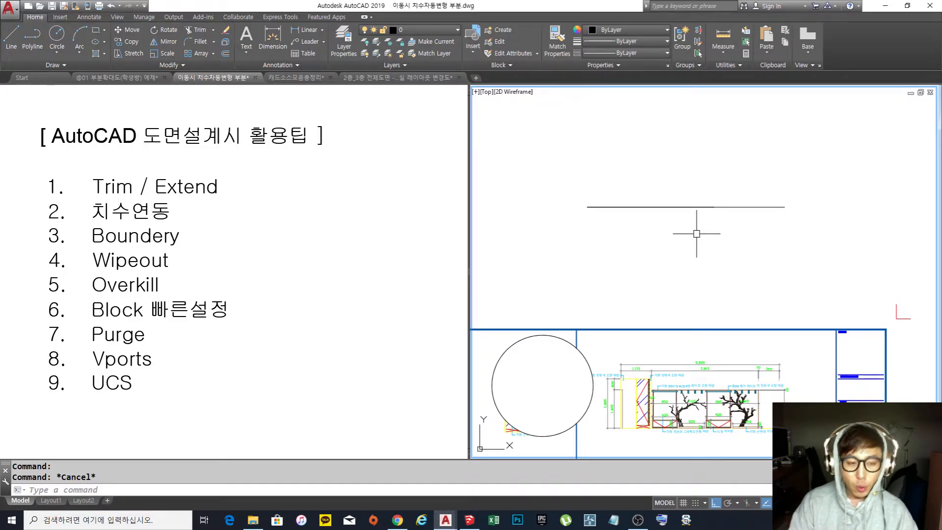
Run OVERKILL on both overlapping lines, keeping the default comparison settings and combining partially overlapping co-linear objects.
type("overkill")
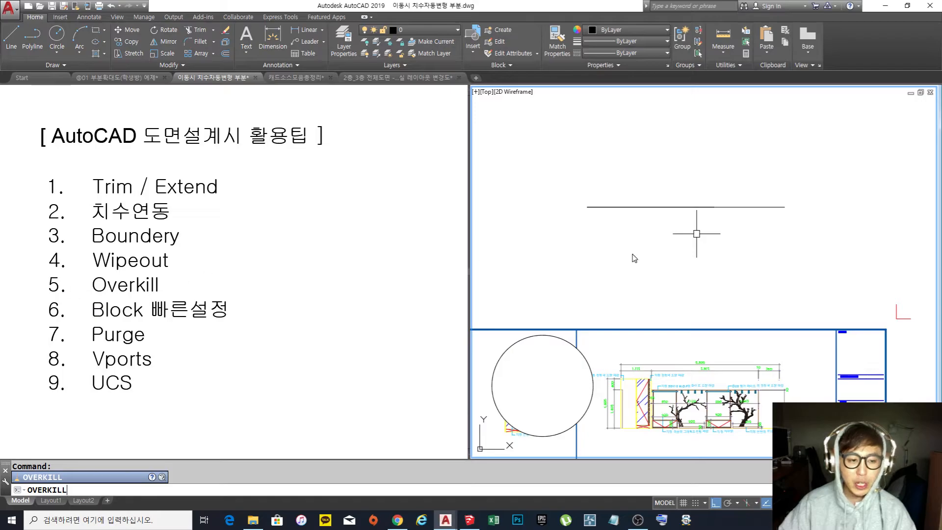
key("Return")
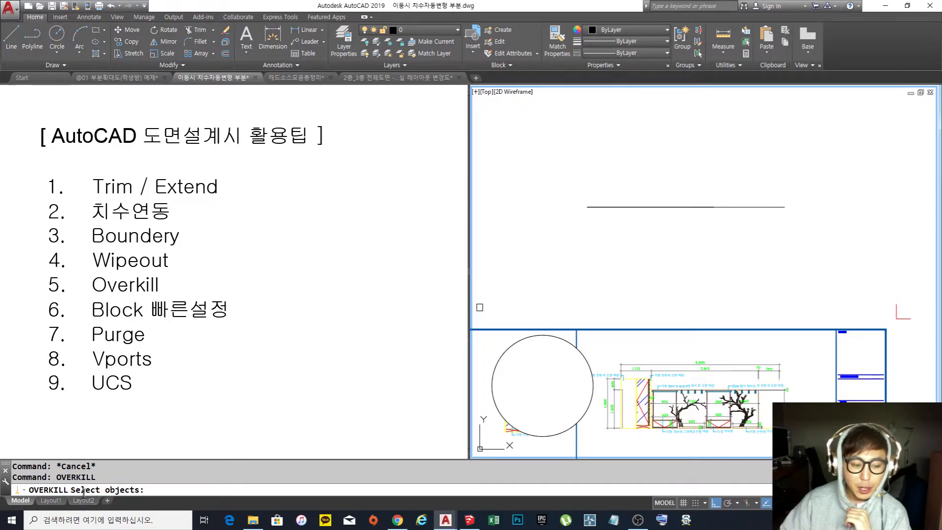
left_click(745, 248)
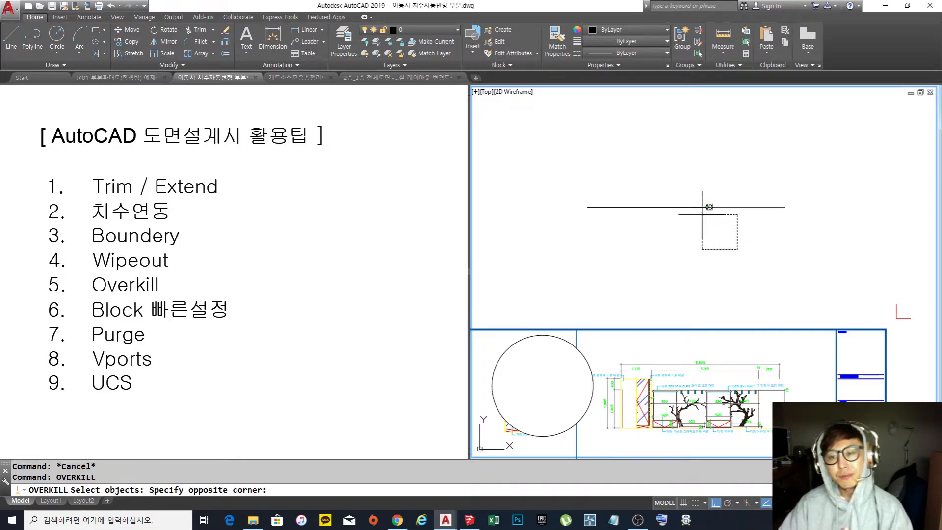
left_click(629, 158)
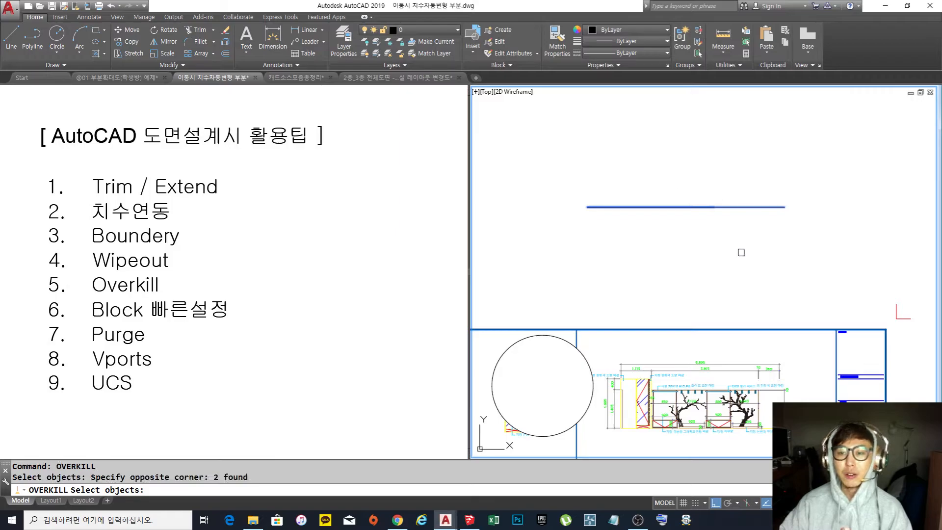
left_click(727, 256)
left_click(627, 149)
left_click(822, 251)
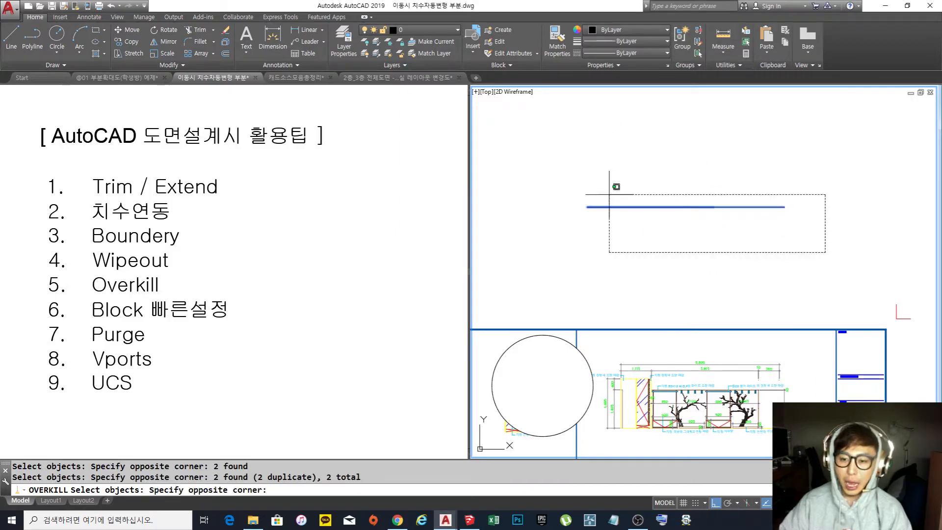
left_click(590, 167)
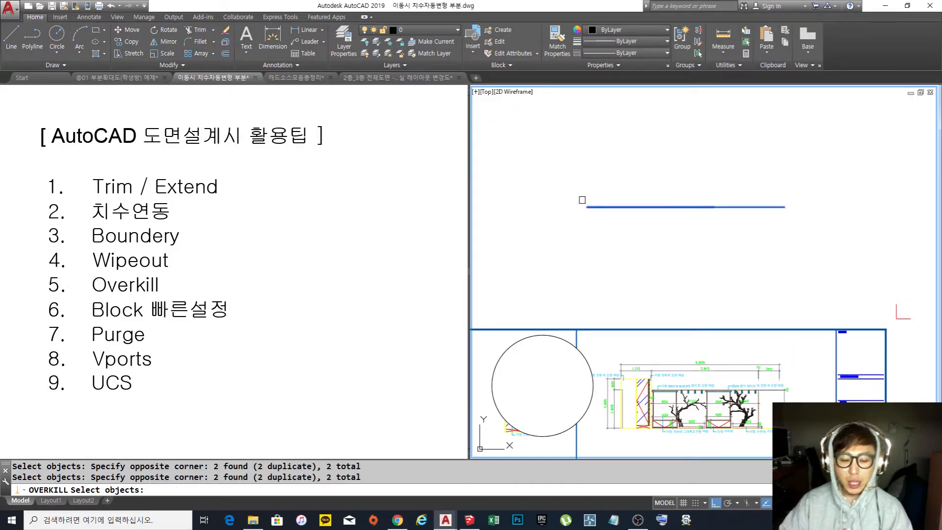
key("Return")
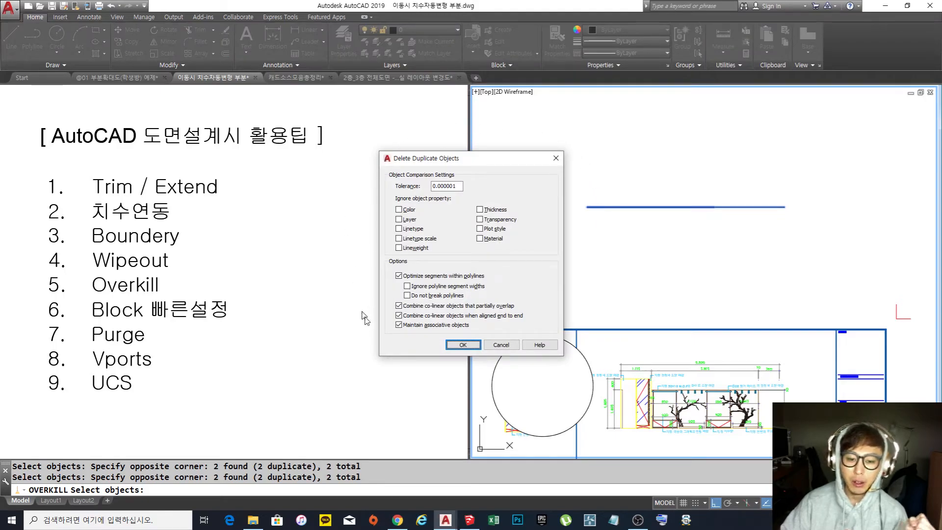
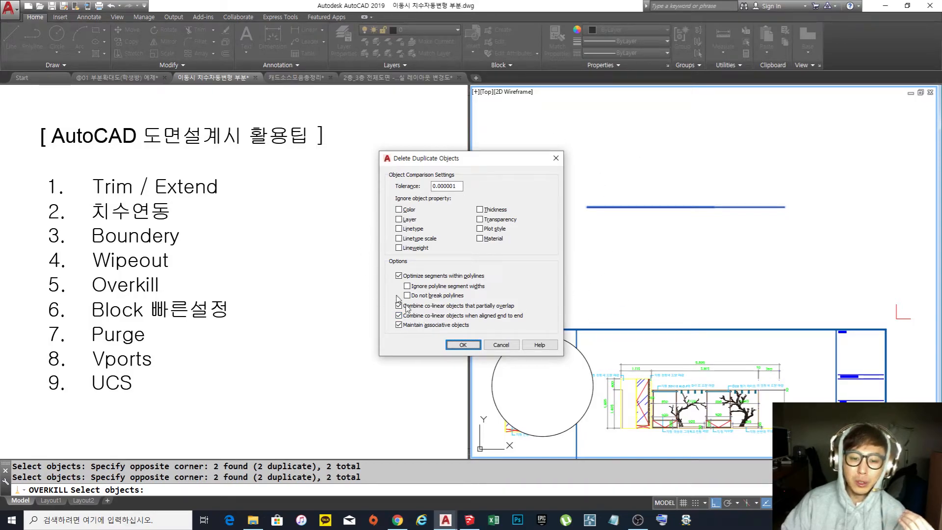
left_click(465, 345)
Select the cleaned-up line individually and with selection windows to check for remaining duplicates.
left_click(778, 206)
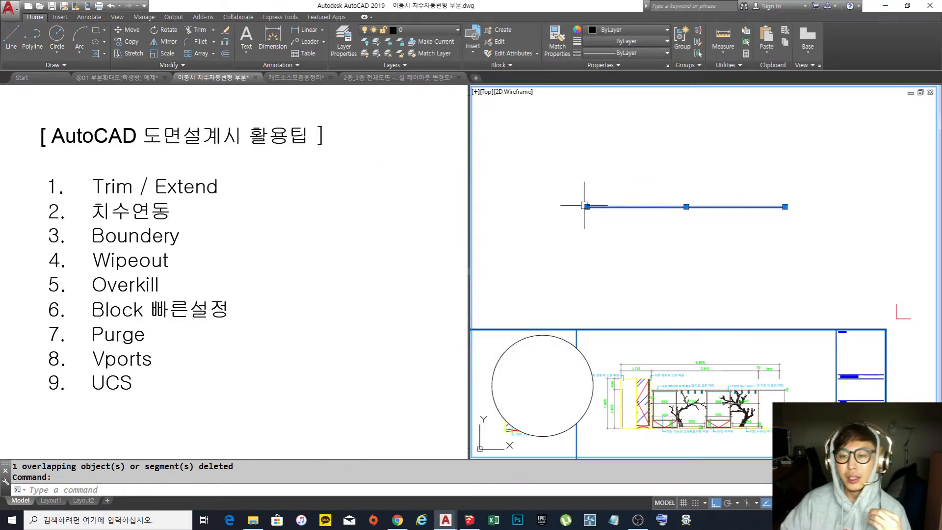
left_click(708, 241)
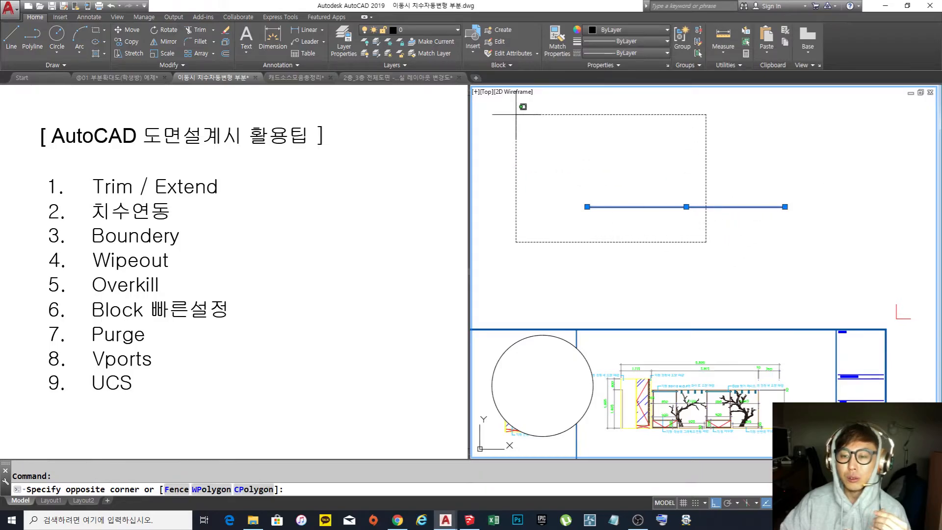
left_click(569, 137)
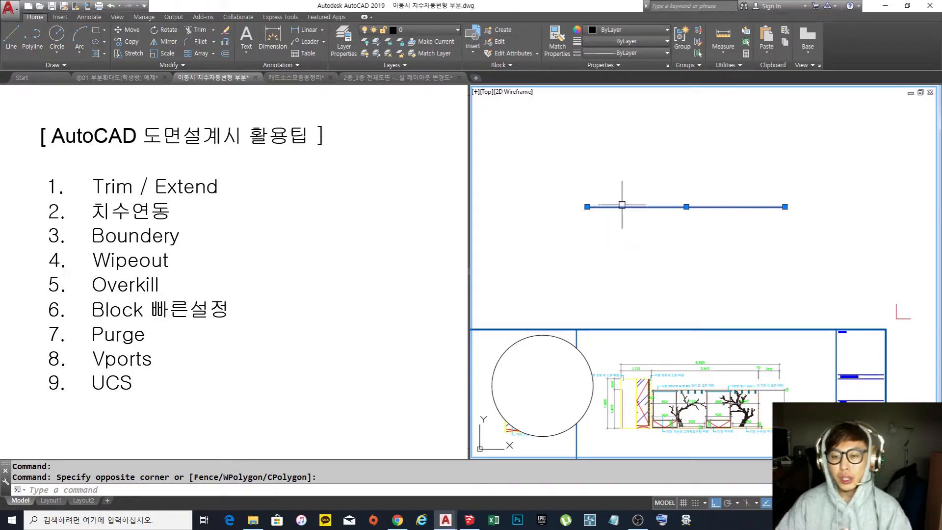
key("Escape")
left_click(707, 244)
left_click(611, 158)
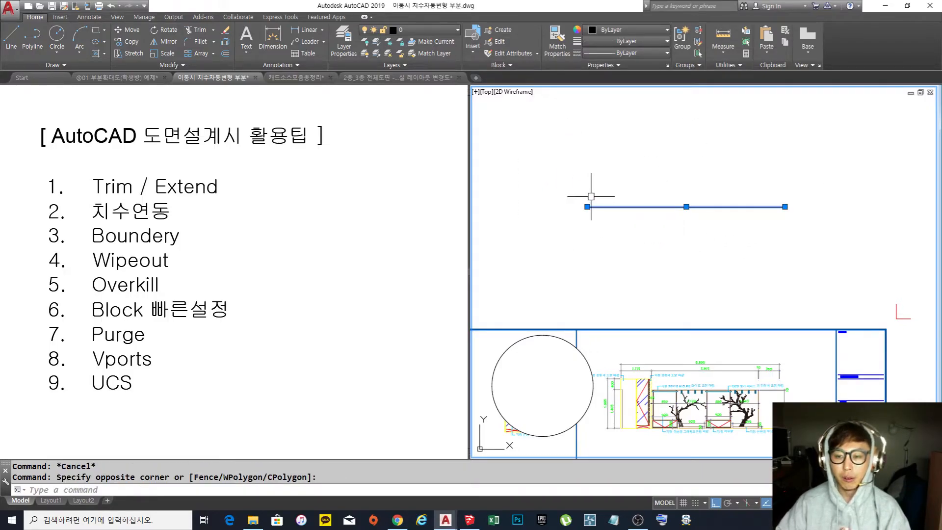
key("Escape")
Examine the floor plan next to the elevation sheet, including its angled outer wall lines.
middle_click_drag(706, 233, 685, 222)
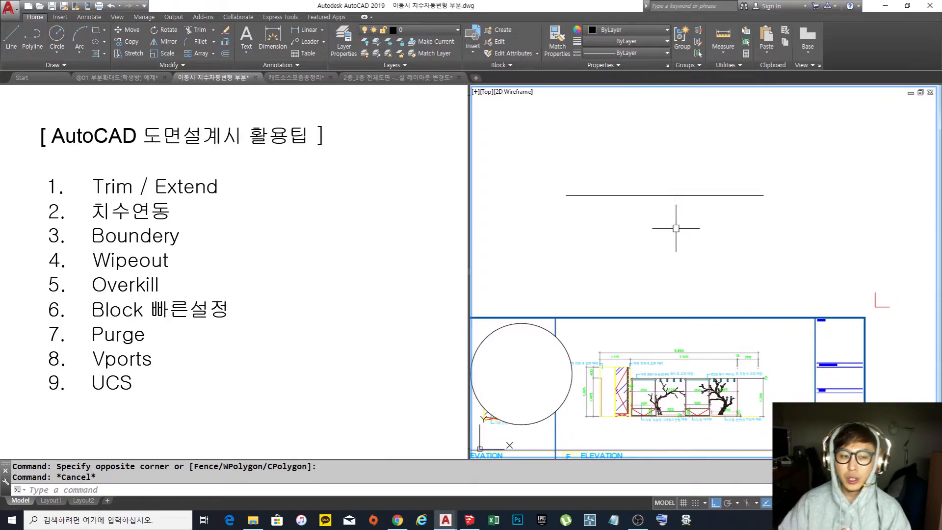
scroll(676, 216, "down", 6)
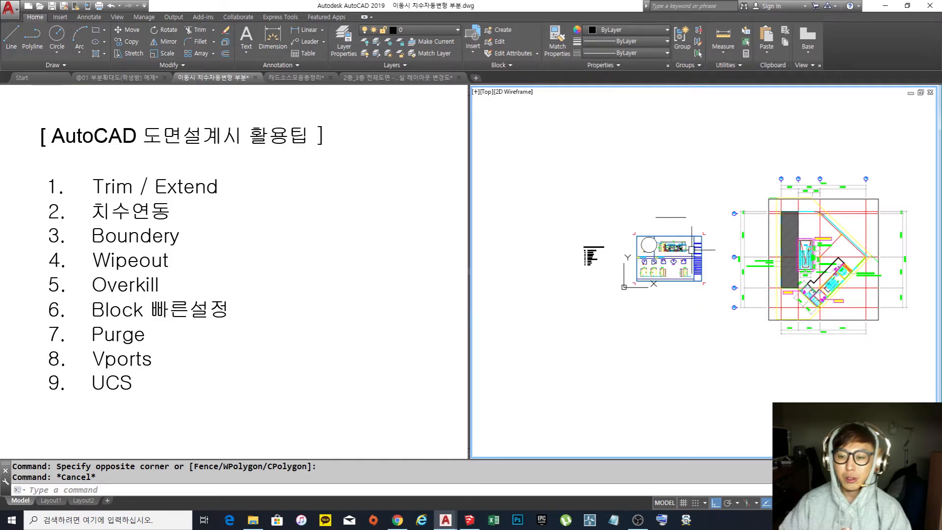
scroll(692, 252, "up", 4)
mouse_move(761, 264)
middle_mouse_down()
mouse_move(648, 257)
mouse_move(682, 279)
middle_mouse_up()
scroll(648, 257, "down", 2)
scroll(689, 272, "up", 1)
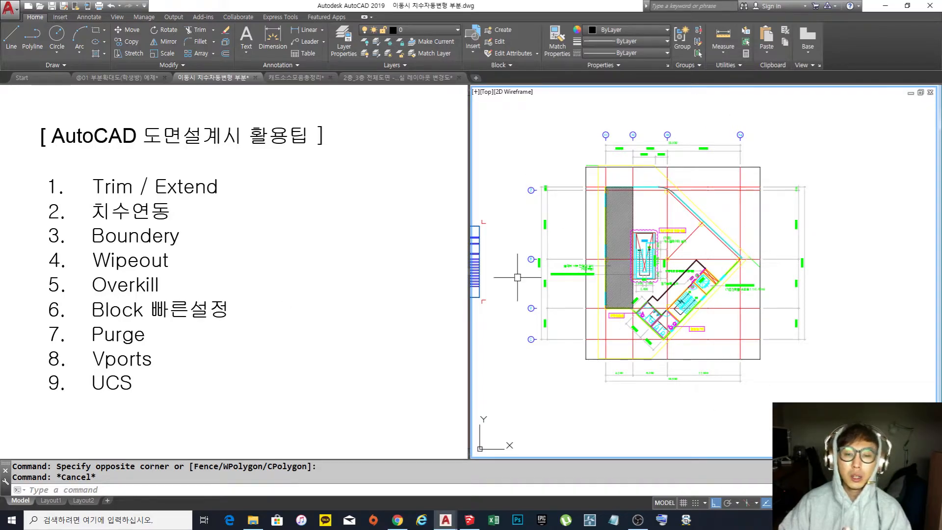
middle_click_drag(682, 203, 697, 205)
scroll(697, 206, "up", 6)
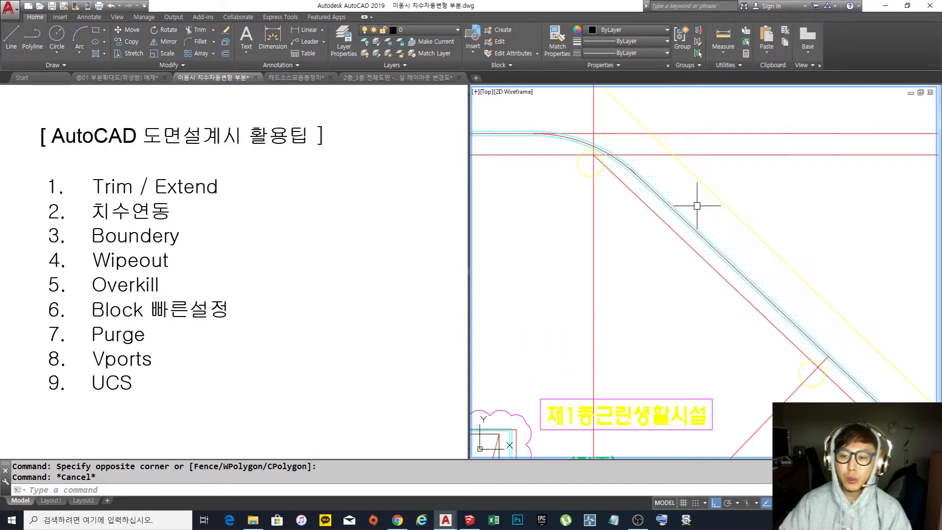
scroll(696, 206, "down", 8)
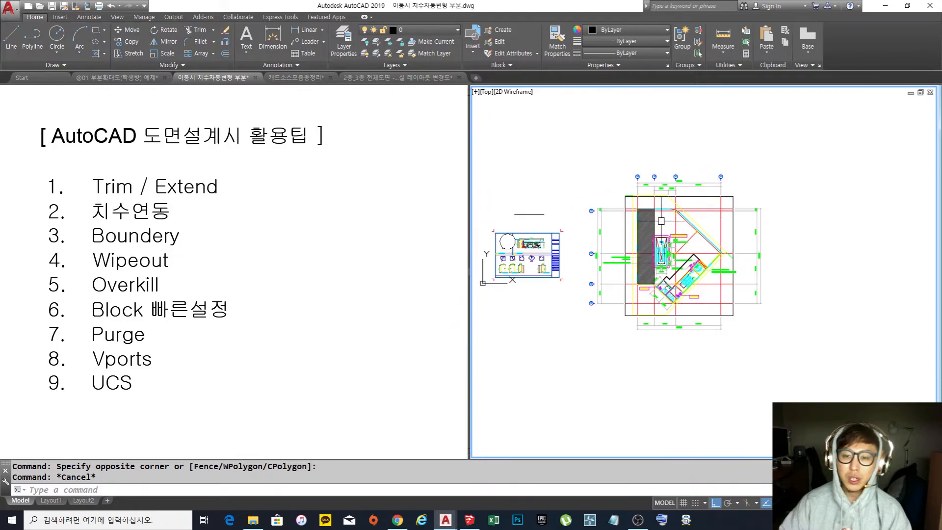
scroll(611, 221, "up", 5)
middle_click_drag(615, 221, 624, 256)
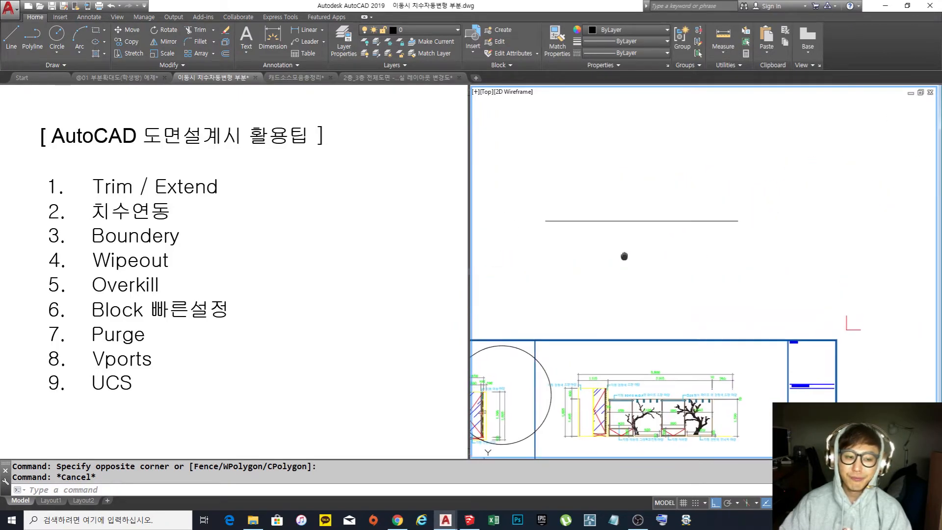
scroll(624, 257, "up", 2)
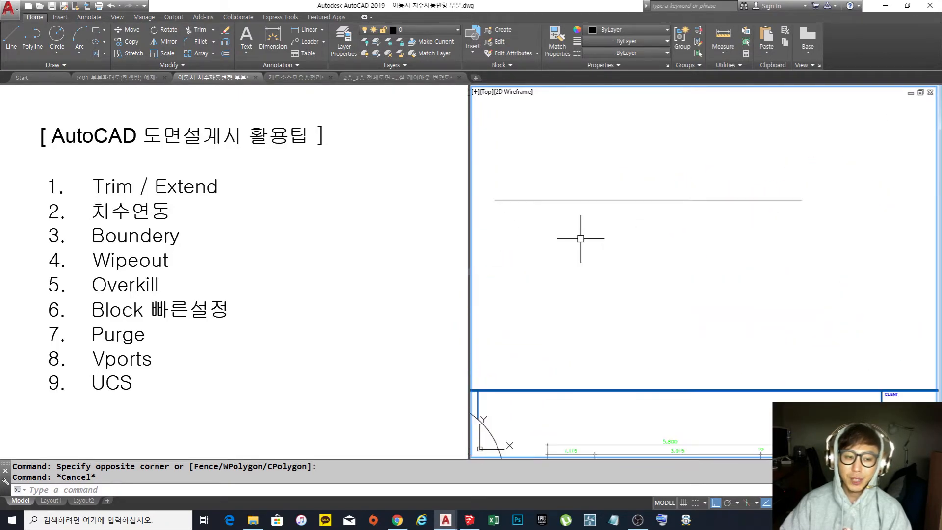
left_click(651, 306)
left_click(614, 237)
scroll(625, 241, "down", 2)
middle_click_drag(638, 250, 648, 237)
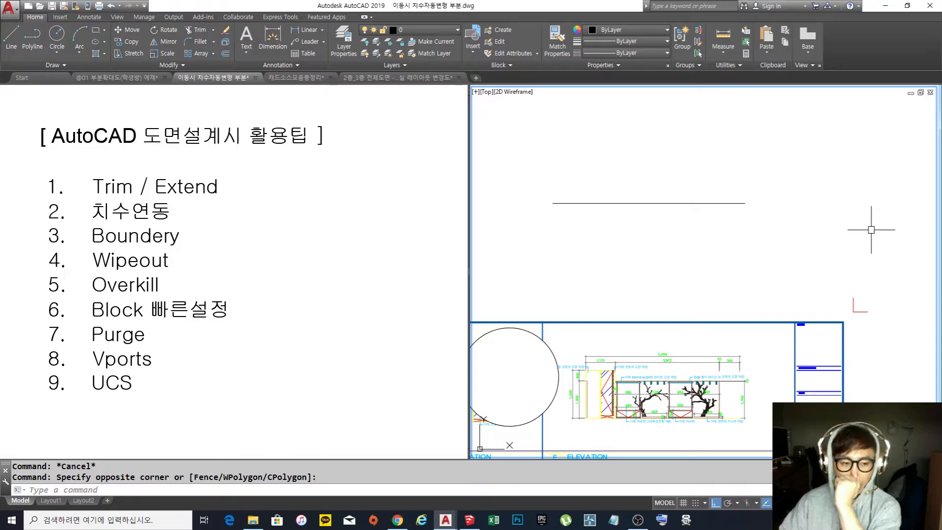
scroll(788, 252, "down", 2)
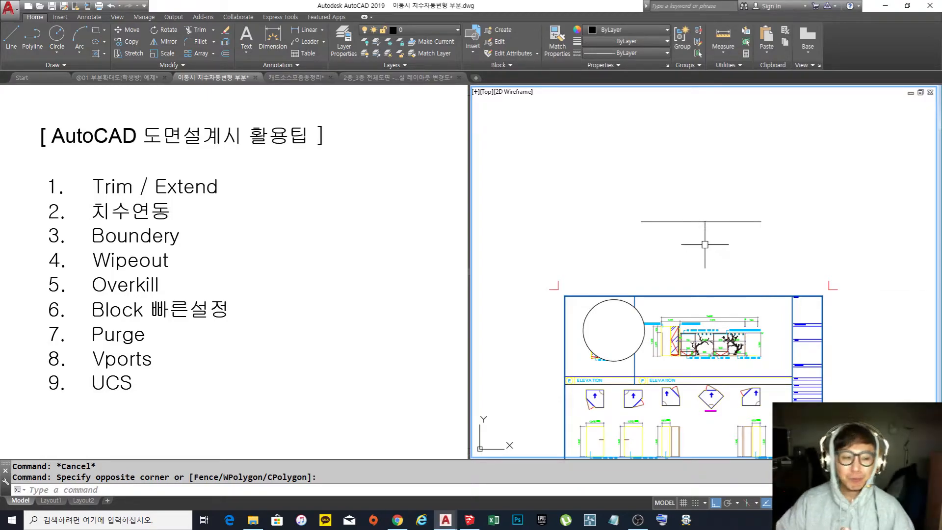
Draw a rectangle in the empty area above the horizontal line.
mouse_move(660, 262)
middle_mouse_down()
mouse_move(619, 286)
mouse_move(640, 267)
mouse_move(623, 293)
mouse_move(634, 270)
mouse_move(646, 304)
middle_mouse_up()
scroll(630, 252, "up", 2)
type("rec")
key("Return")
left_click(604, 266)
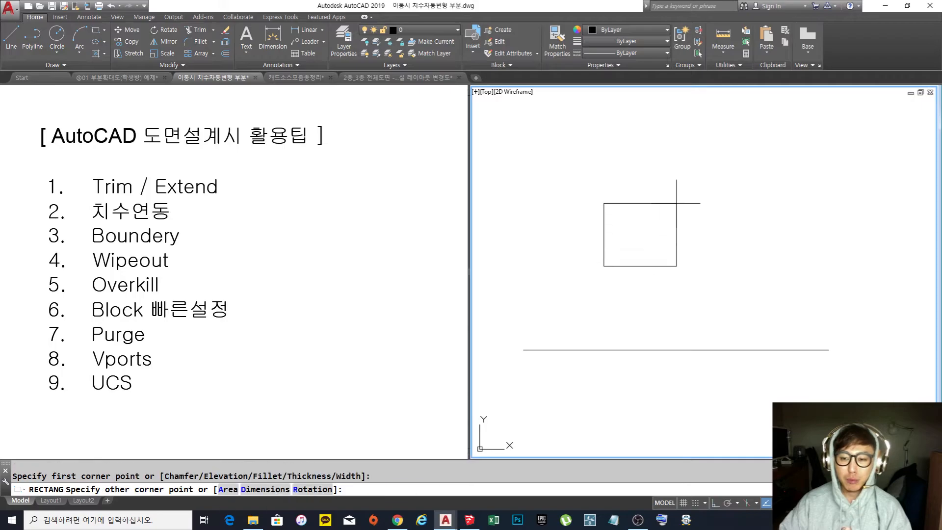
left_click(681, 181)
Draw a circle with a radius of about 450 at the middle of the rectangle.
type("c")
key("Return")
left_click(641, 223)
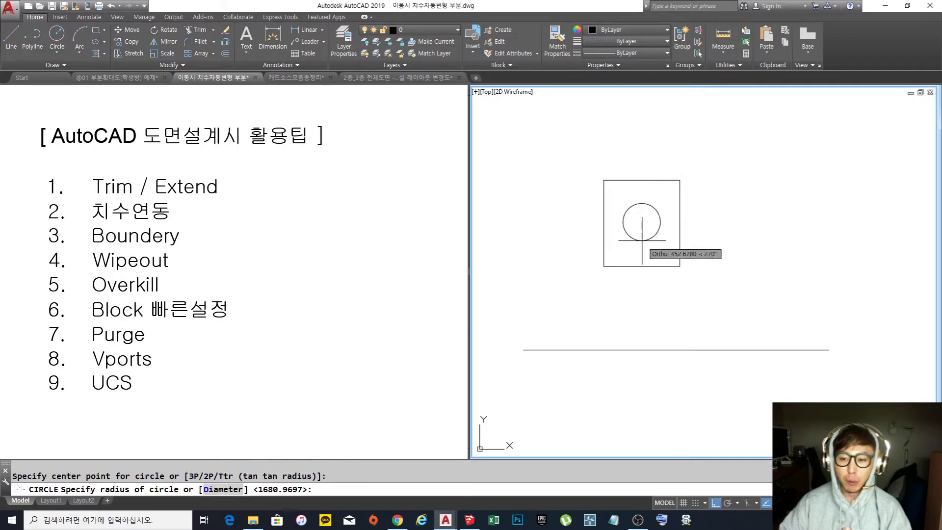
middle_click_drag(646, 238, 655, 270)
Start a block definition named 342134 with its base point at the rectangle's lower-left corner.
type("b")
key("Return")
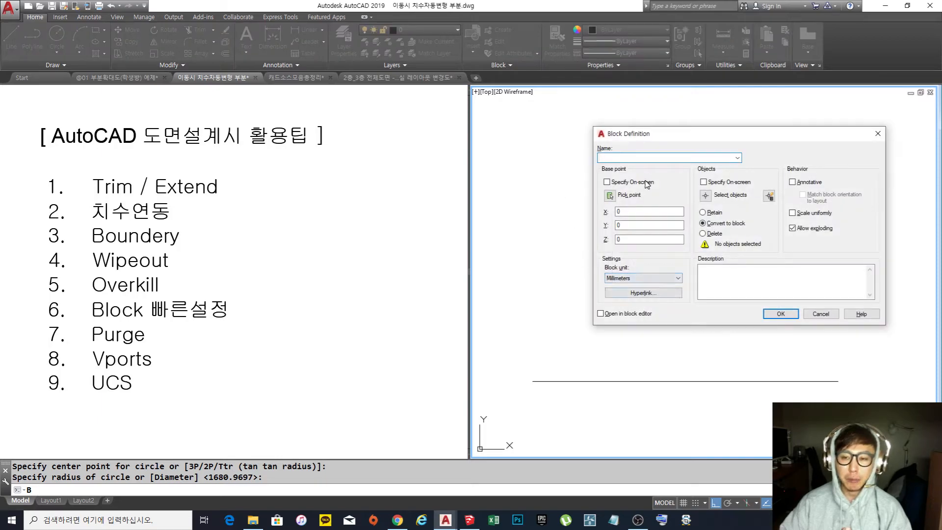
type("342134")
left_click(610, 195)
left_click(612, 296)
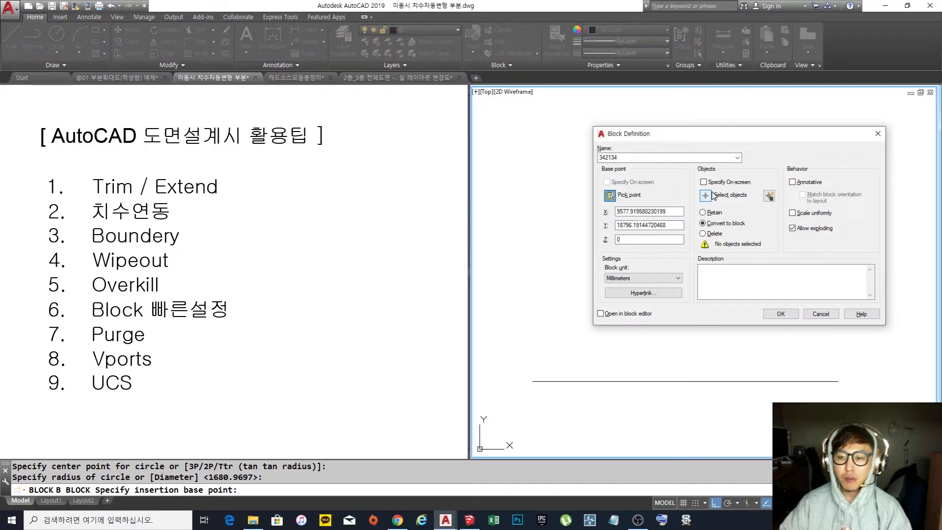
Add the rectangle and its inner circle to block 342134 and convert them to the block.
left_click(711, 194)
left_click(713, 314)
left_click(592, 184)
key("Return")
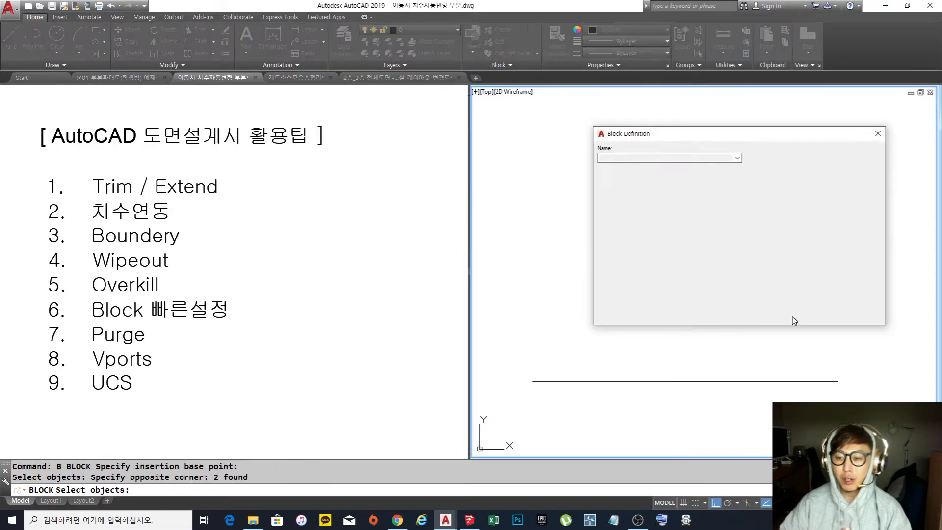
left_click(774, 311)
Select the new block to check whether rectangle and circle pick as one object.
left_click(709, 296)
left_click(687, 325)
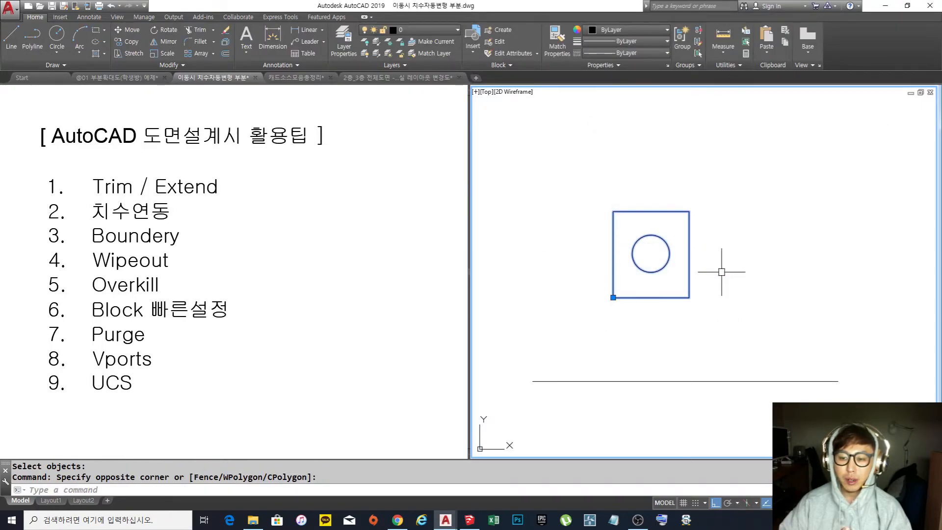
key("Escape")
key("Escape")
scroll(530, 261, "down", 2)
type("c")
key("Return")
left_click(663, 258)
key("Escape")
type("e")
left_click(698, 274)
left_click(664, 261)
key("space")
middle_click_drag(707, 265, 690, 259)
type("v")
key("Escape")
Draw two concentric circles beside the square block, the outer one with a radius of about 1615.
type("c")
key("Return")
left_click(705, 248)
key("Return")
key("Return")
left_click(704, 248)
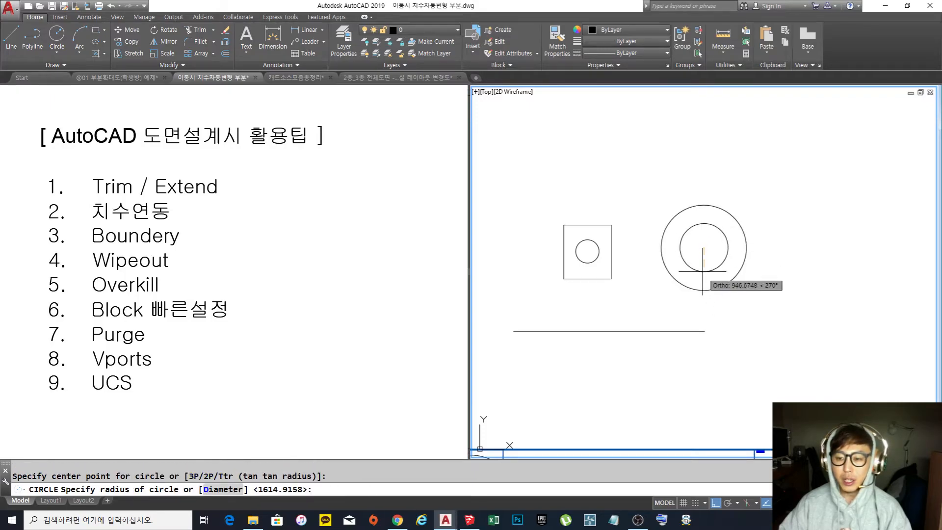
left_click(714, 269)
middle_click_drag(716, 257, 699, 269)
Draw a horizontal and a vertical line through the centre of the concentric circles, spanning the outer circle.
type("l")
key("Return")
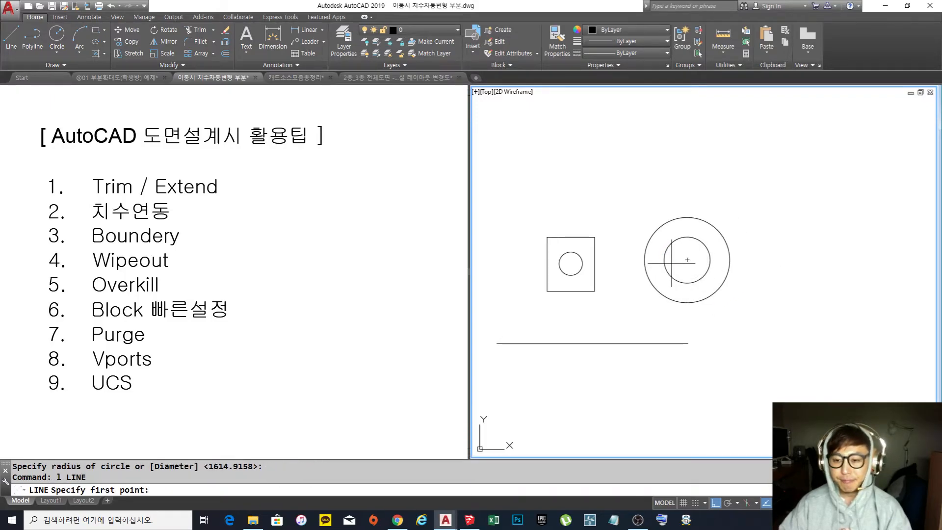
left_click(645, 259)
left_click(730, 259)
key("Return")
key("Return")
left_click(688, 217)
left_click(687, 299)
key("Return")
Select the circles and cross lines together to inspect them as individual objects.
left_click(739, 311)
left_click(673, 238)
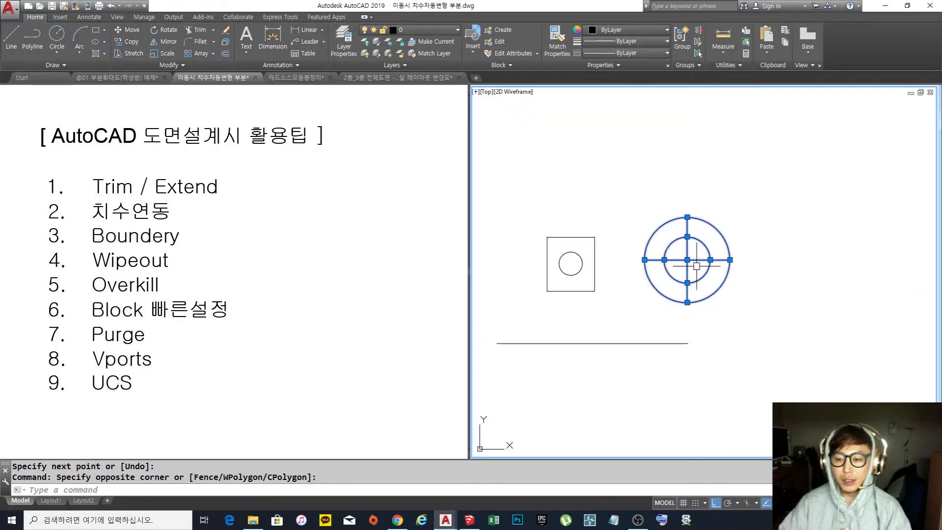
key("Escape")
middle_click_drag(691, 277, 669, 271)
scroll(661, 268, "up", 3)
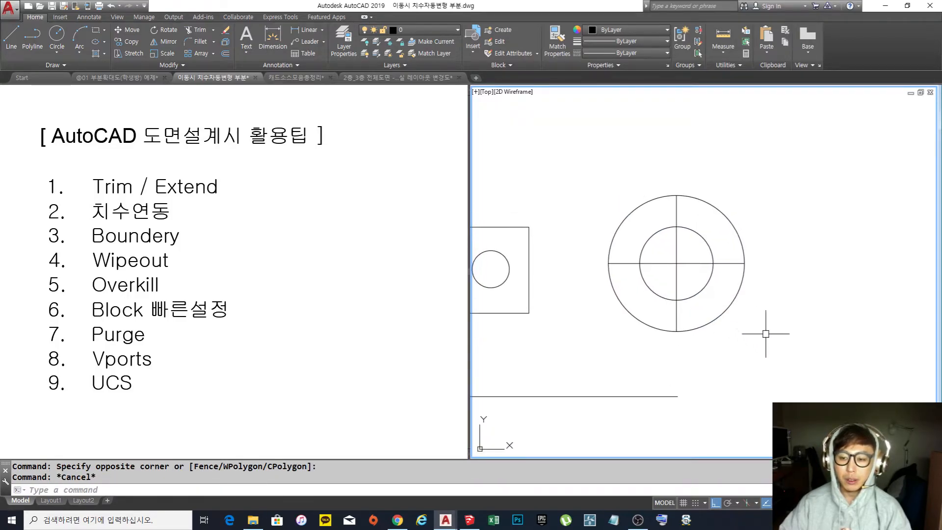
Copy the two circles and both cross lines and paste them as a block to the right of the original.
left_click(768, 349)
left_click(607, 177)
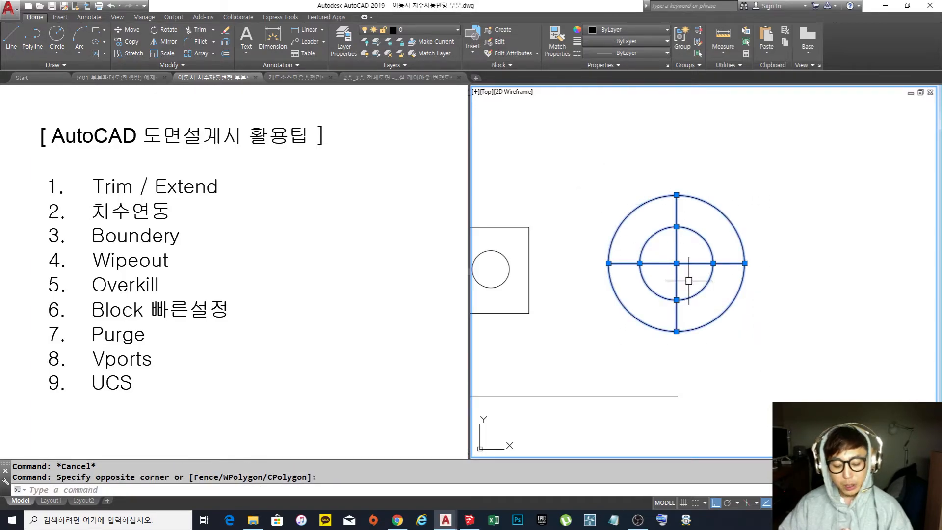
key("ctrl+c")
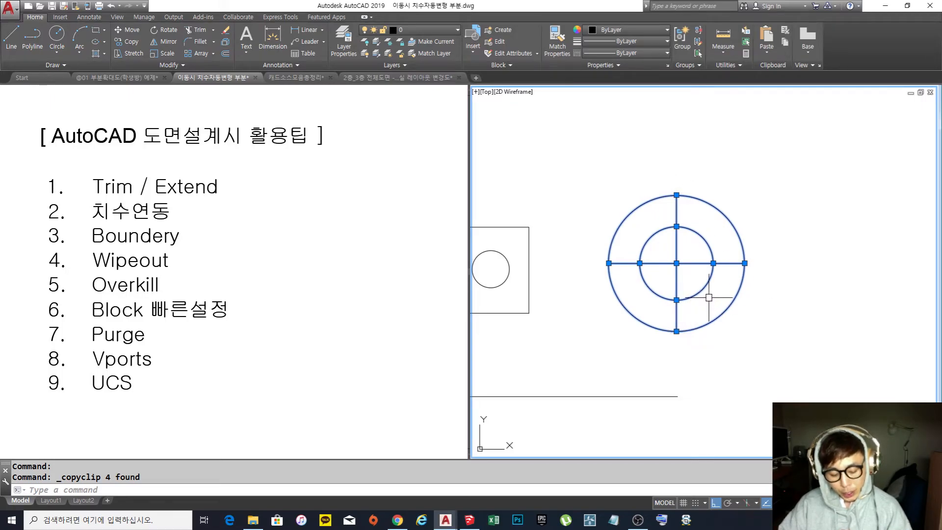
key("ctrl+shift+v")
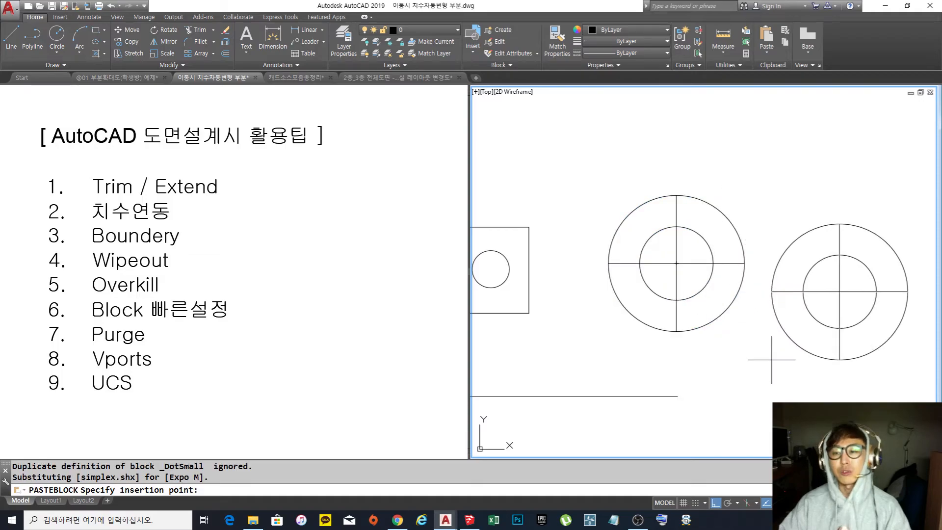
left_click(804, 329)
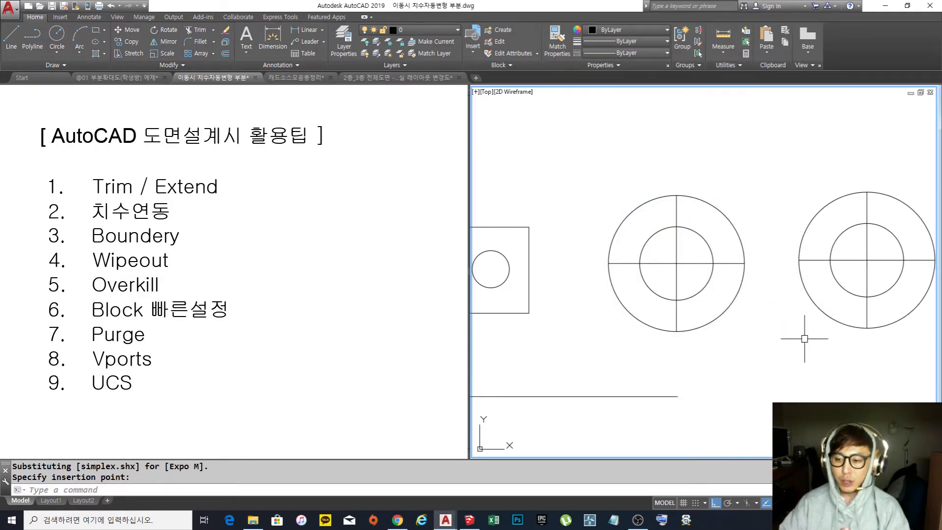
Select the pasted block repeatedly to examine its insertion point and whether it behaves as one object.
scroll(719, 317, "up", 3)
scroll(719, 316, "down", 4)
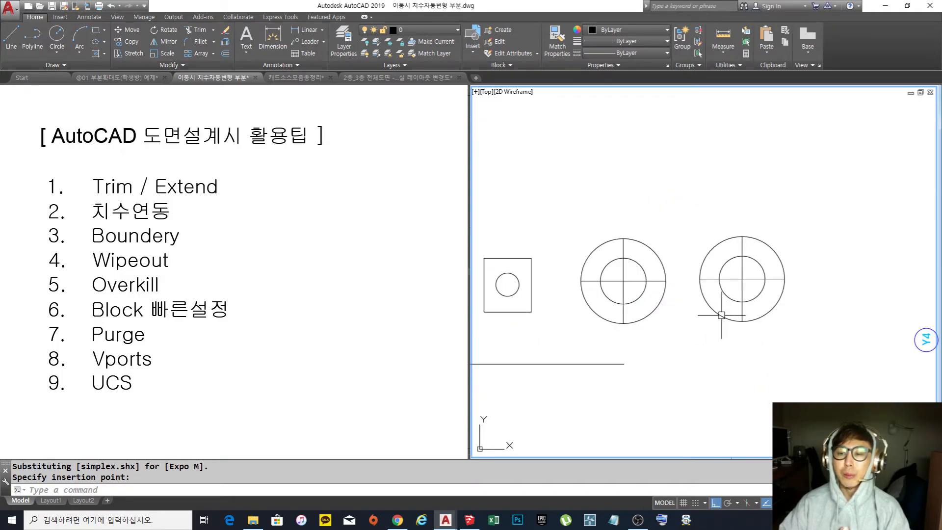
left_click(721, 315)
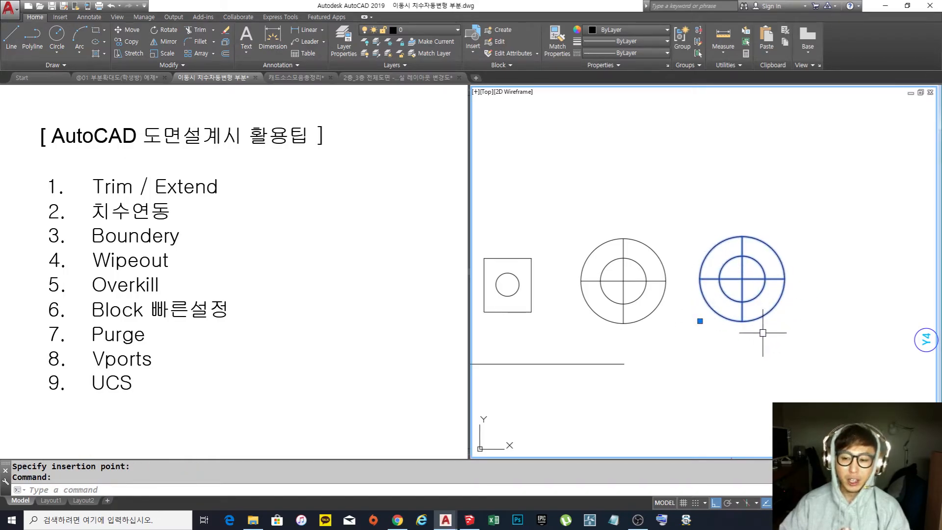
key("Escape")
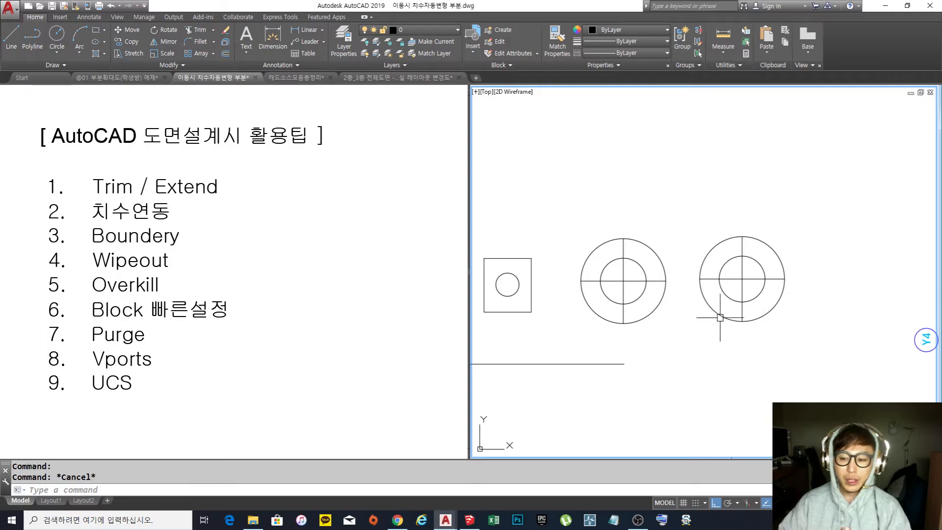
left_click(718, 315)
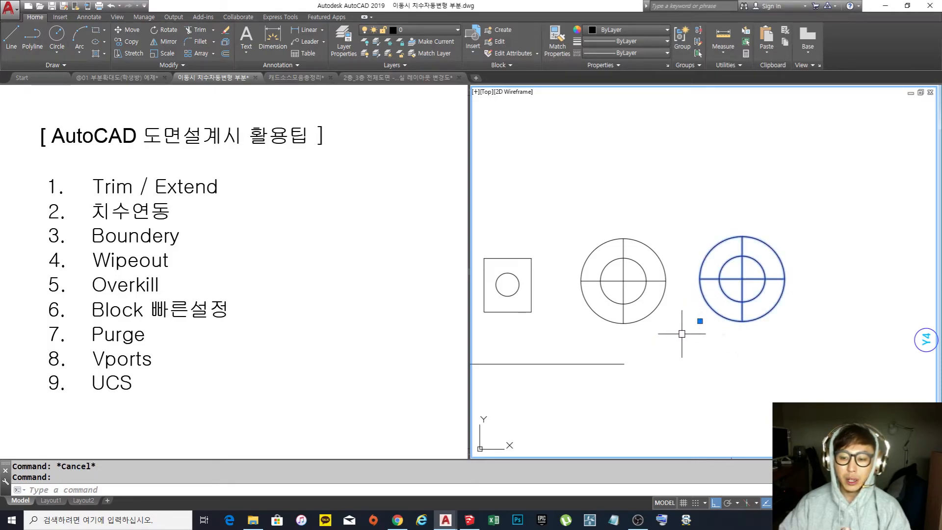
scroll(704, 324, "down", 3)
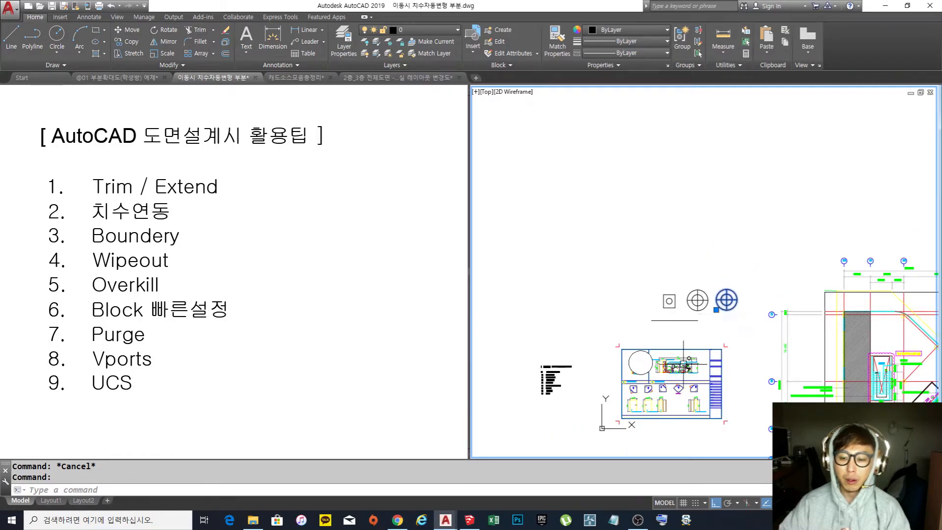
scroll(703, 323, "up", 4)
scroll(718, 316, "down", 3)
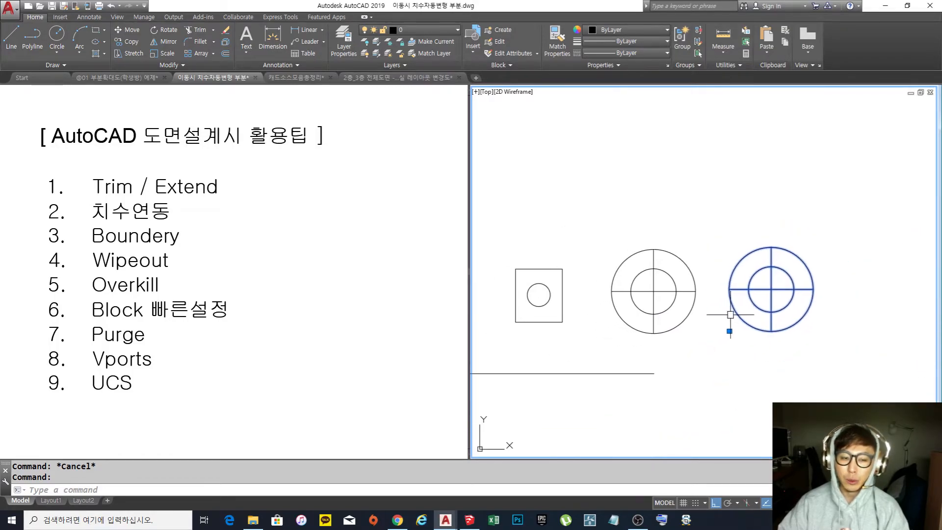
key("Escape")
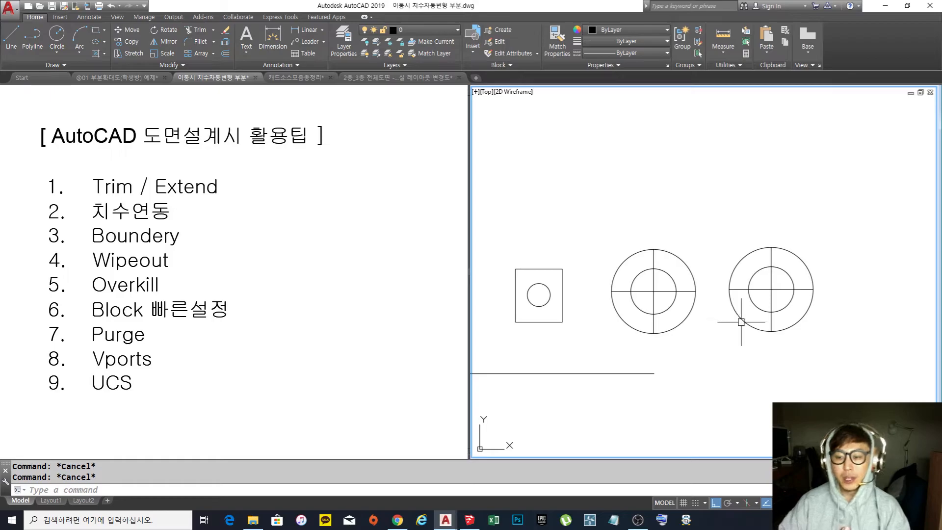
left_click(742, 320)
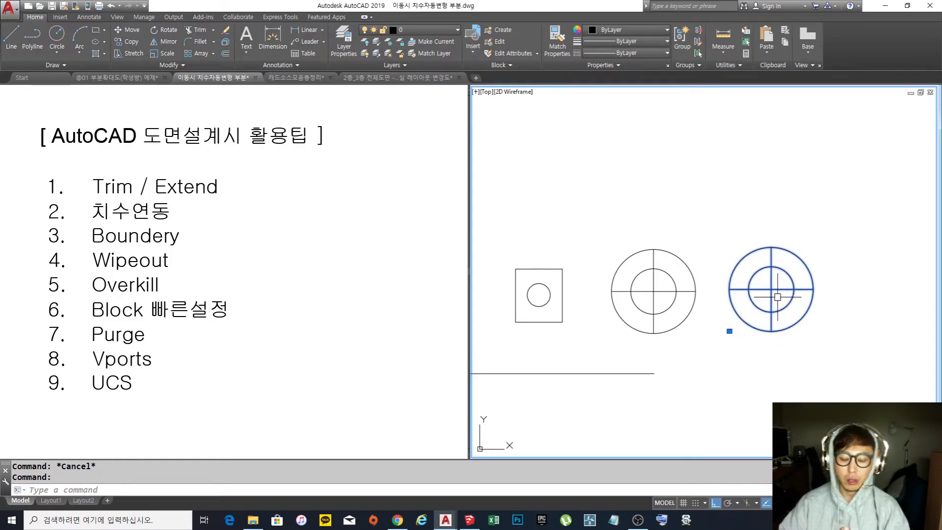
Erase the pasted block beside the original circles.
key("Escape")
type("e")
key("Return")
left_click(831, 343)
left_click(751, 253)
key("Return")
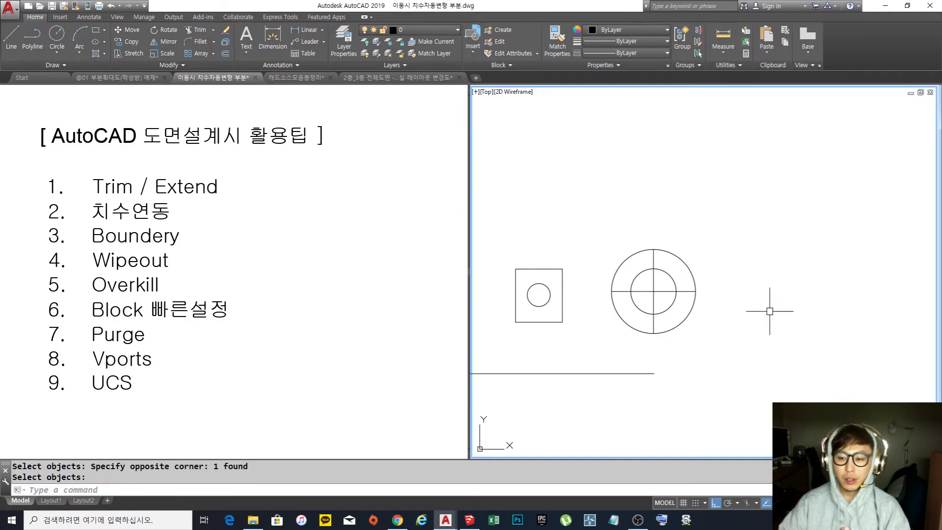
Cut the two circles and both cross lines and paste them back as a block beside the square block.
left_click(682, 330)
left_click(638, 276)
key("Escape")
left_click(717, 343)
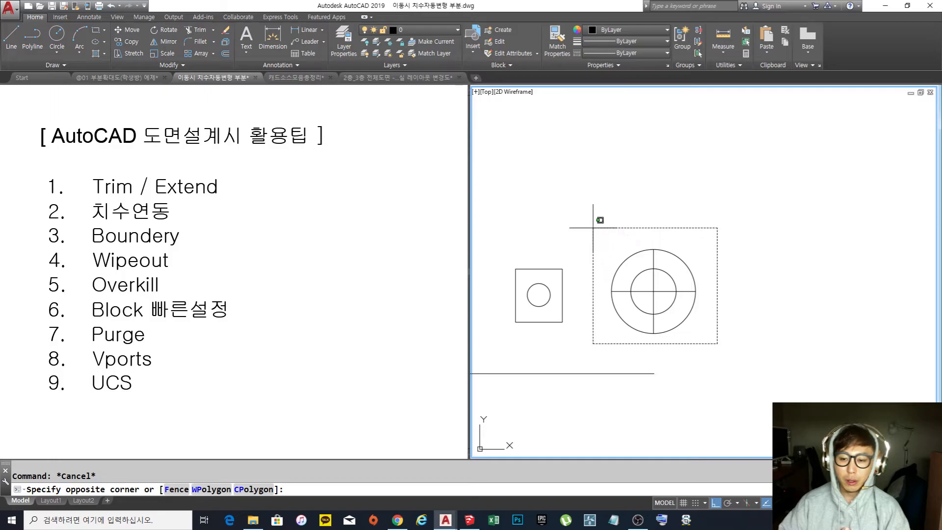
left_click(594, 226)
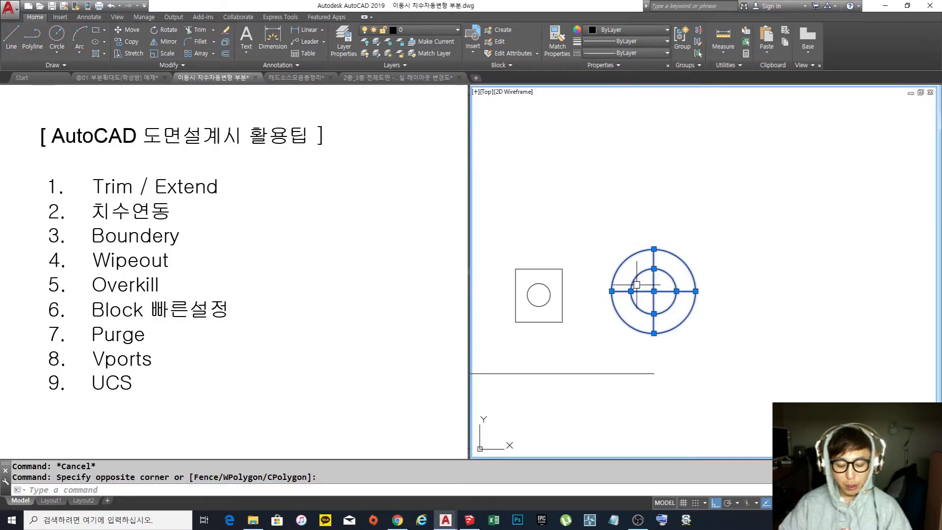
key("ctrl+x")
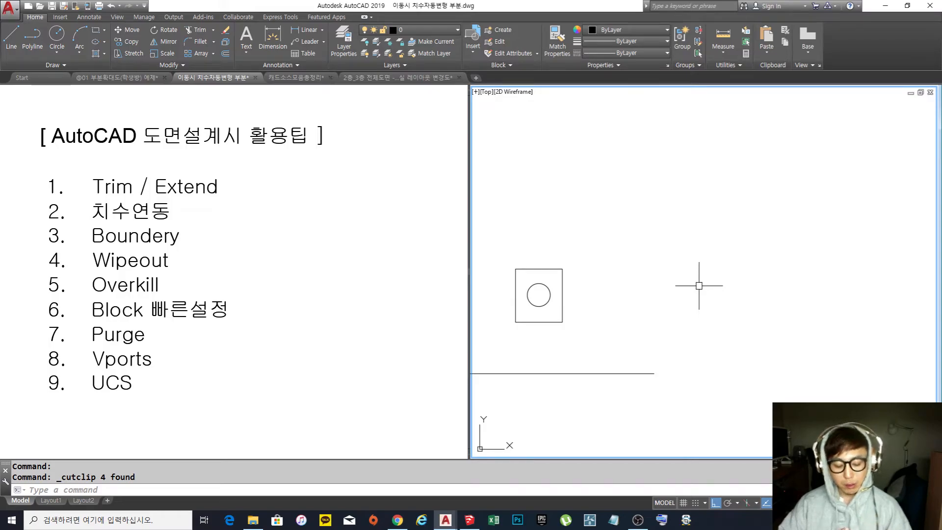
key("ctrl+v")
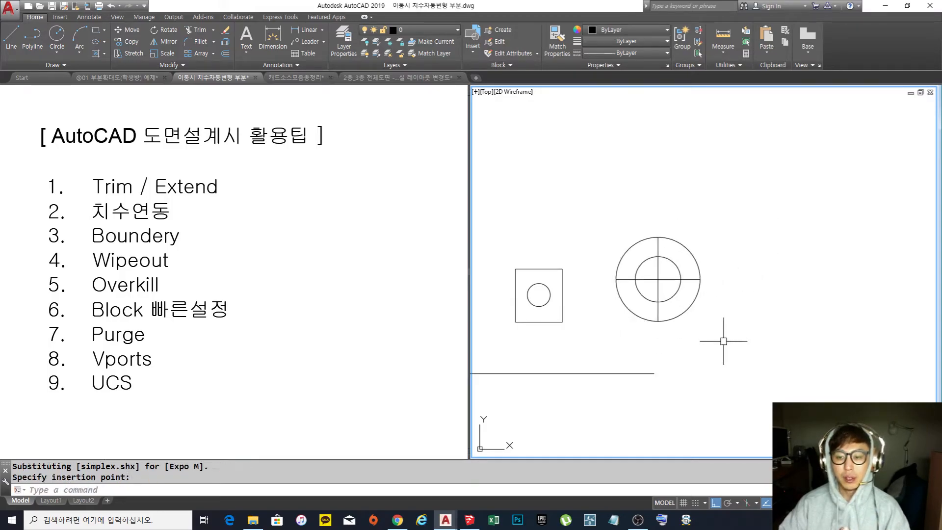
Pick the replacement block, both directly and within a cancelled Erase, to check that it acts as one object.
left_click(679, 273)
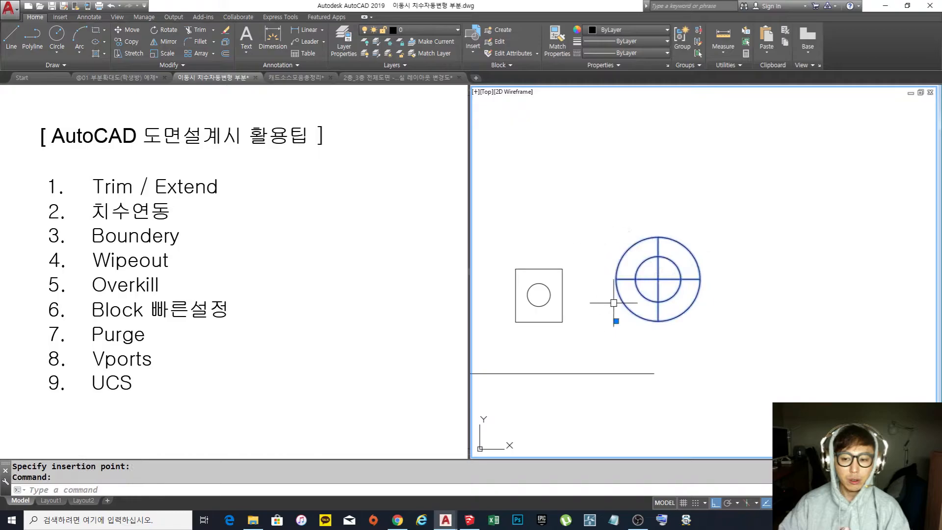
key("Escape")
type("e")
key("Return")
left_click(717, 335)
left_click(698, 310)
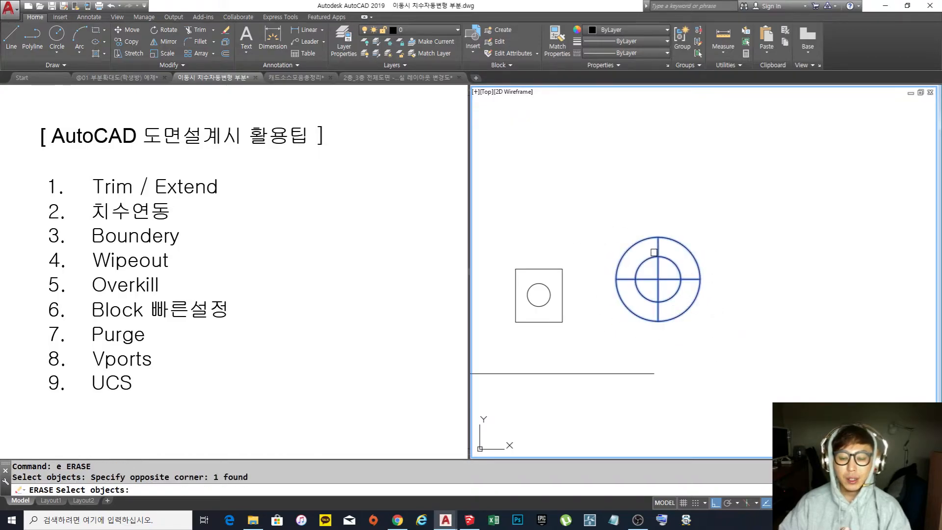
key("Escape")
key("Escape")
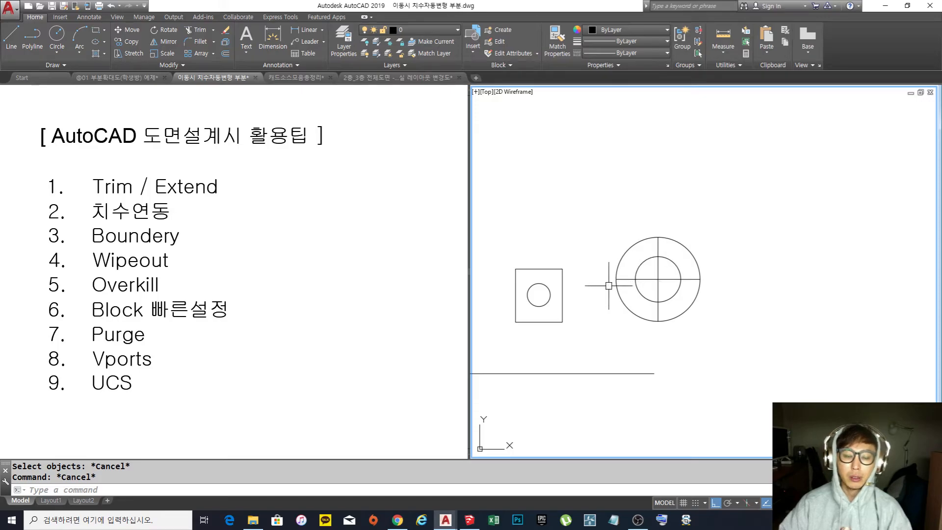
middle_click_drag(576, 303, 608, 286)
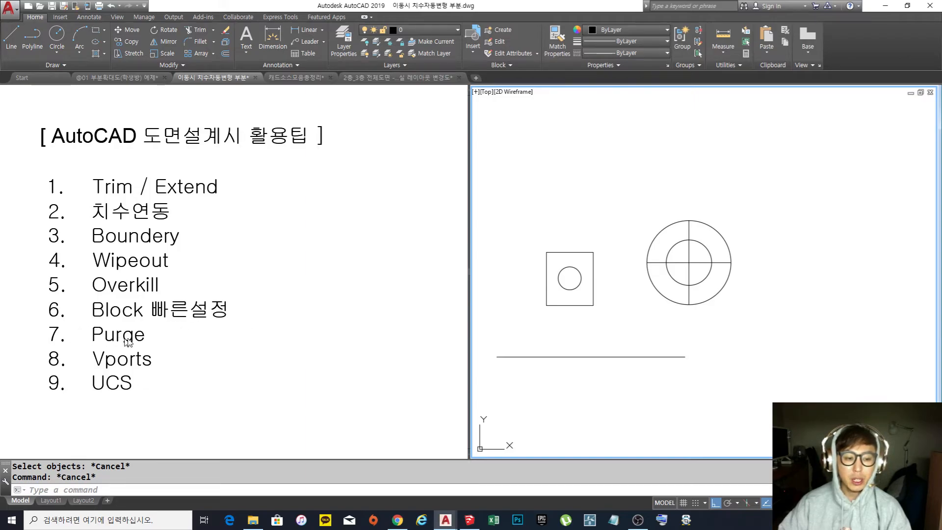
middle_click_drag(605, 321, 611, 323)
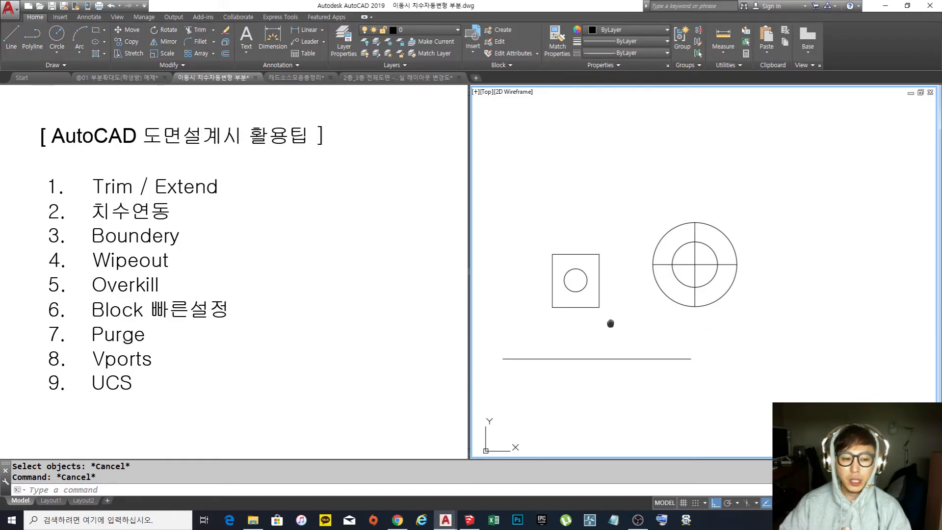
left_click(627, 323)
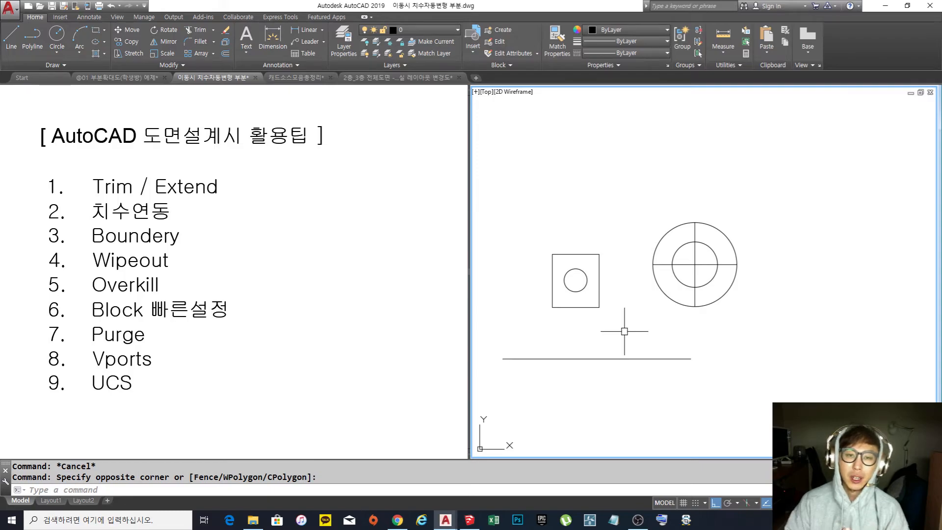
scroll(639, 289, "down", 3)
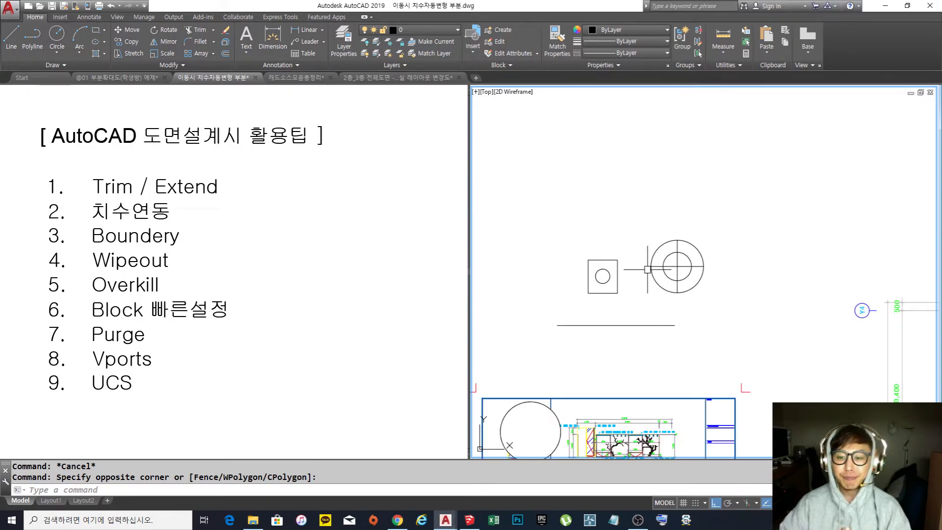
scroll(631, 250, "up", 2)
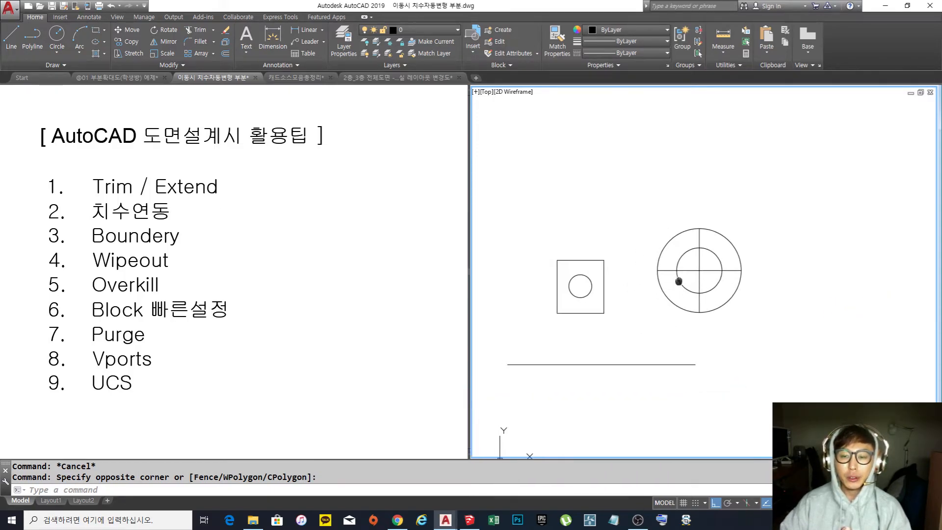
Review the drawing's layer list and the dimension styles in the Dimension Style Manager, leaving everything as it is.
left_click(423, 30)
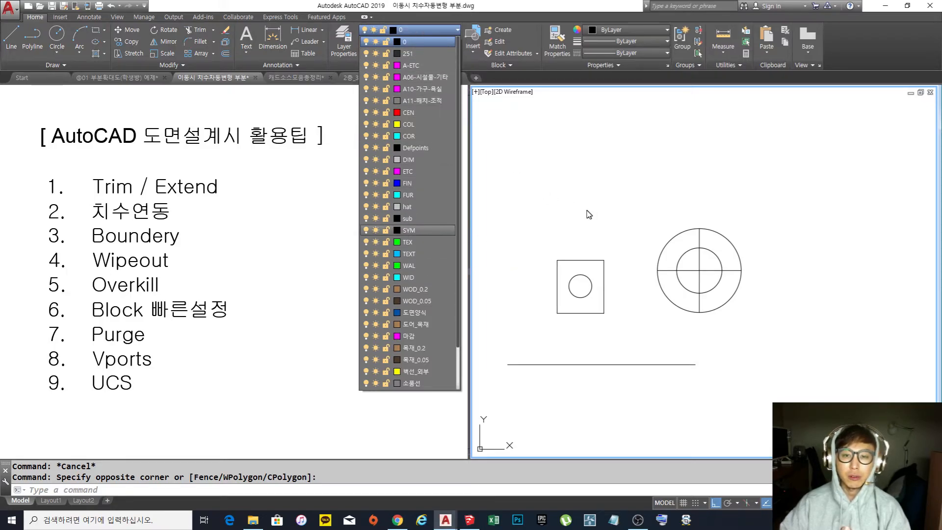
type("d")
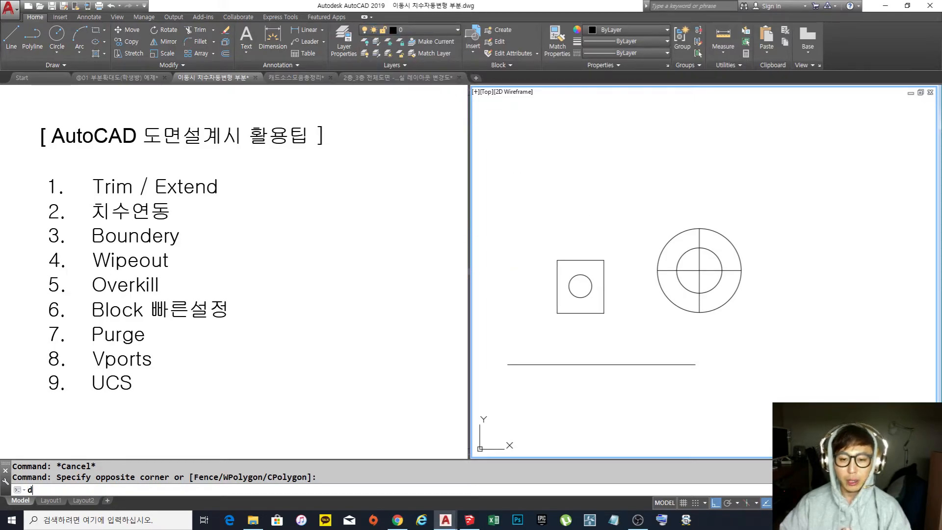
key("Return")
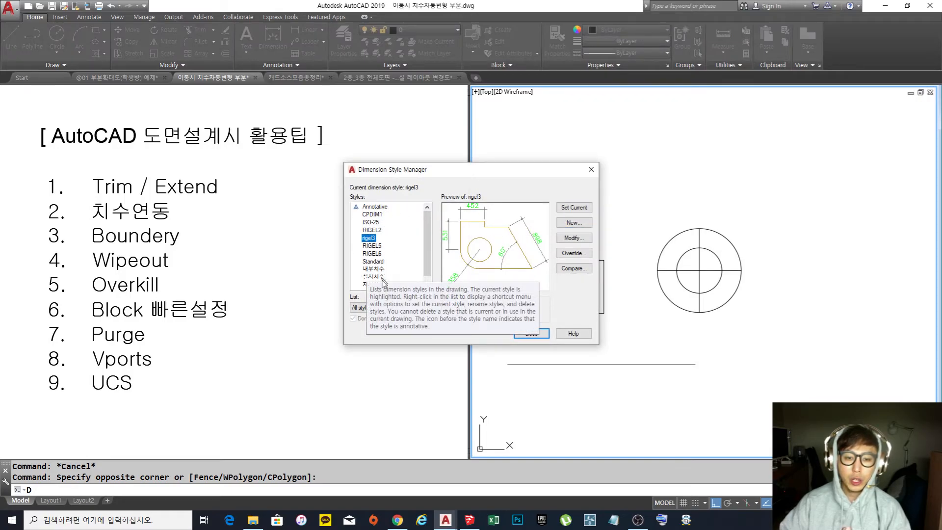
left_click(591, 170)
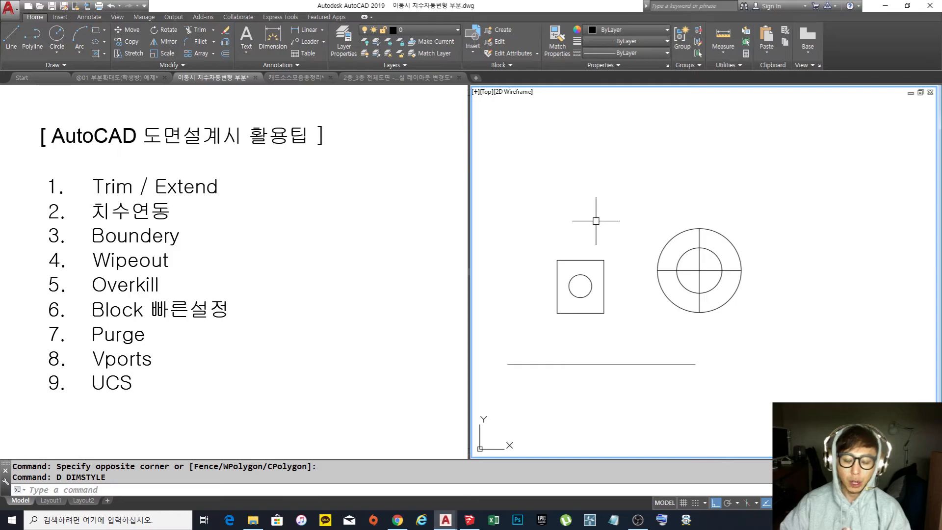
Look through the drawing's text styles in the Text Style dialog and close it without changes.
type("d")
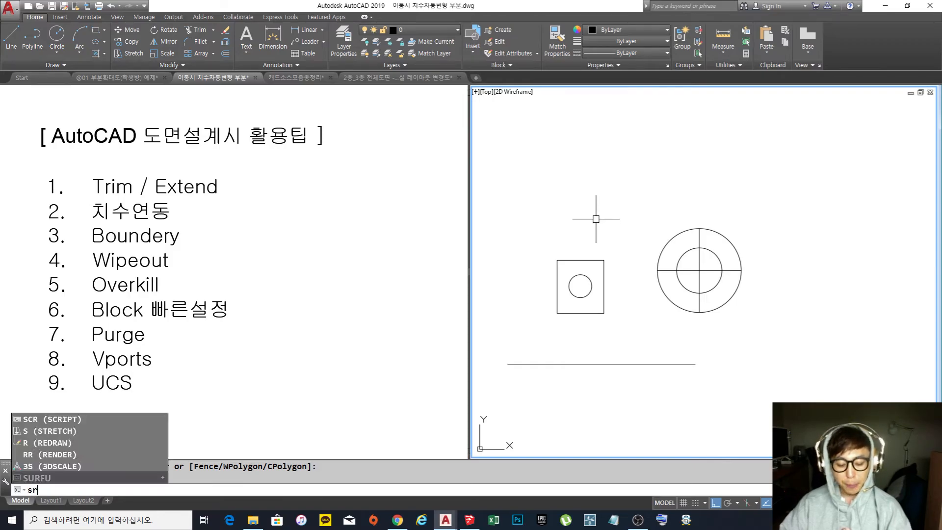
key("Escape")
type("st")
key("Return")
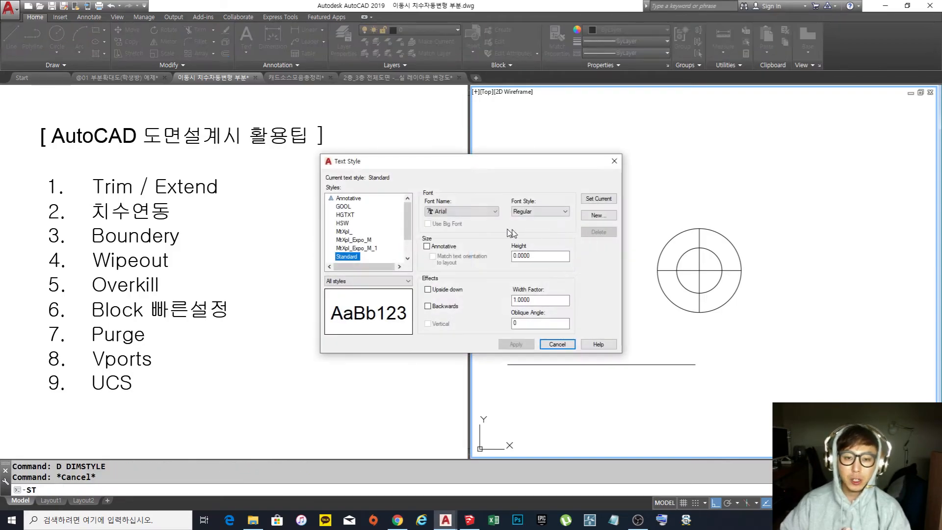
scroll(366, 208, "down", 1)
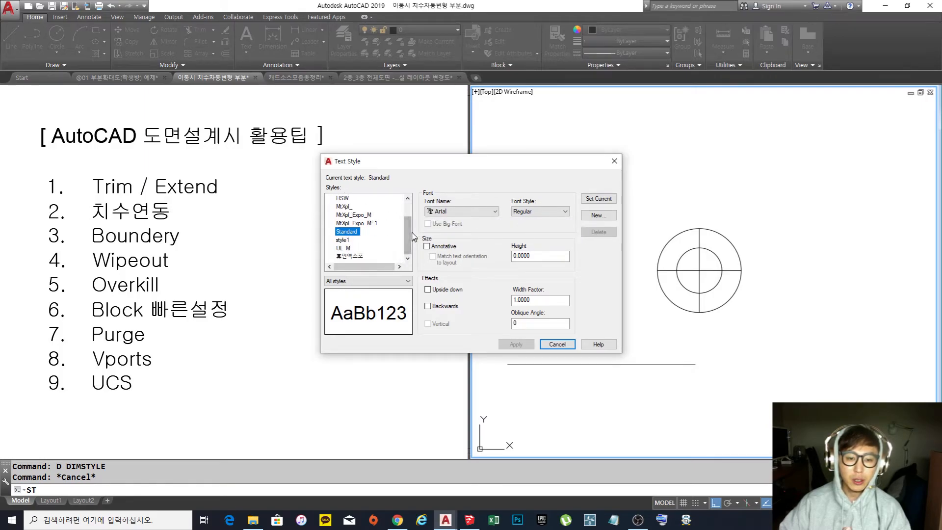
scroll(405, 250, "up", 1)
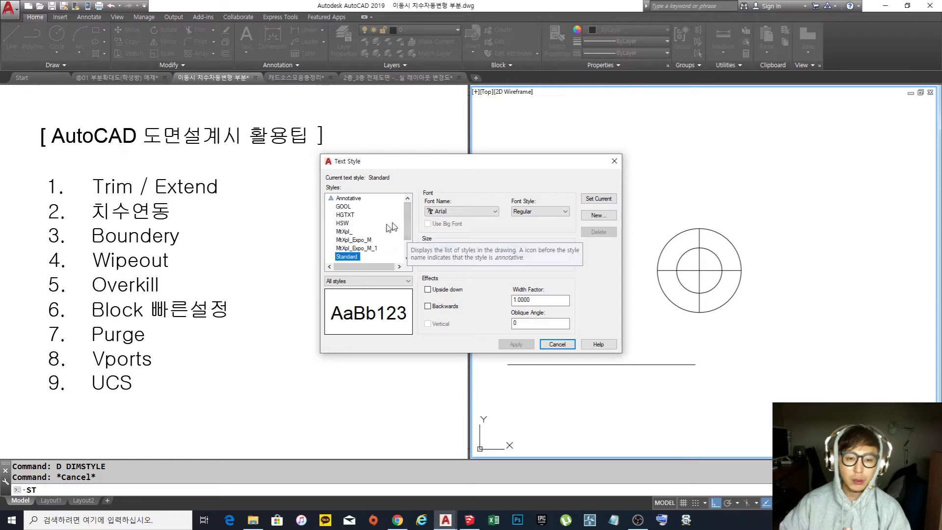
scroll(410, 223, "down", 1)
scroll(410, 226, "up", 1)
scroll(408, 230, "down", 1)
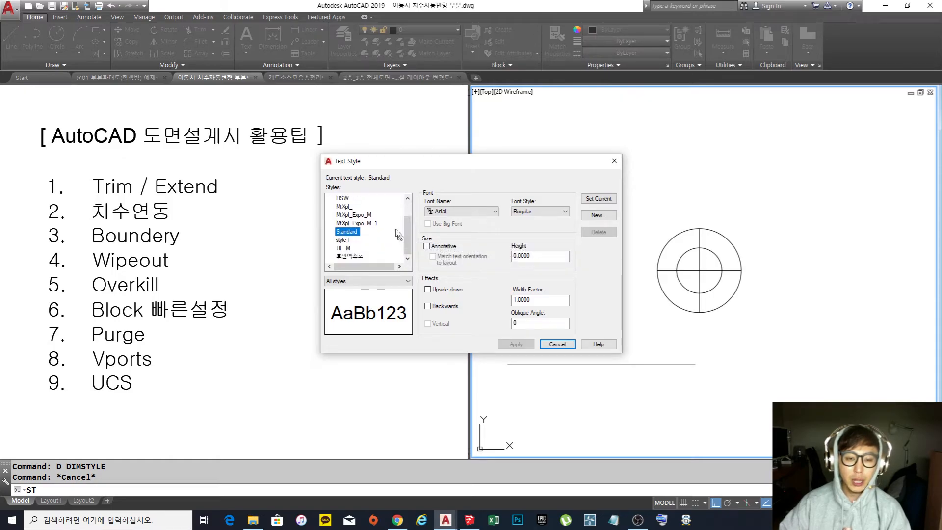
left_click(562, 344)
Check which block definitions the Insert command offers and cancel without inserting one.
scroll(649, 337, "up", 2)
scroll(643, 334, "down", 2)
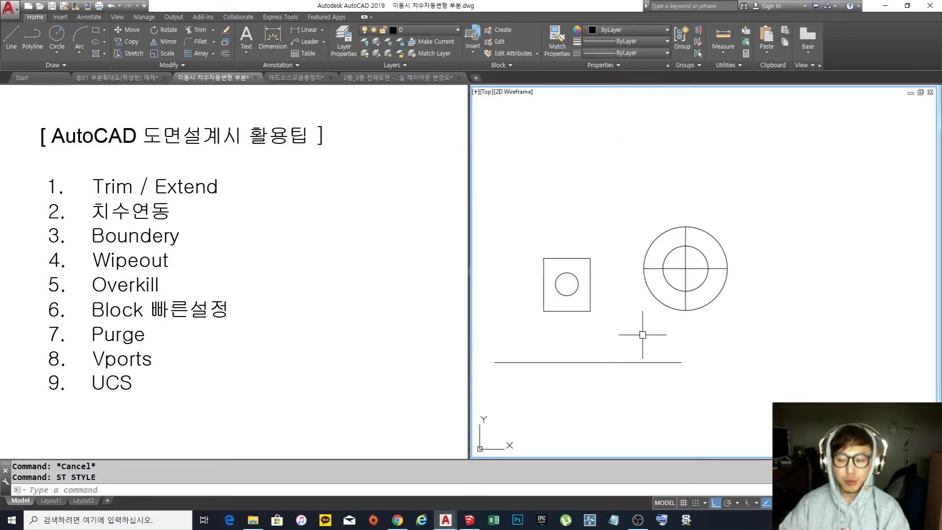
type("i")
key("Return")
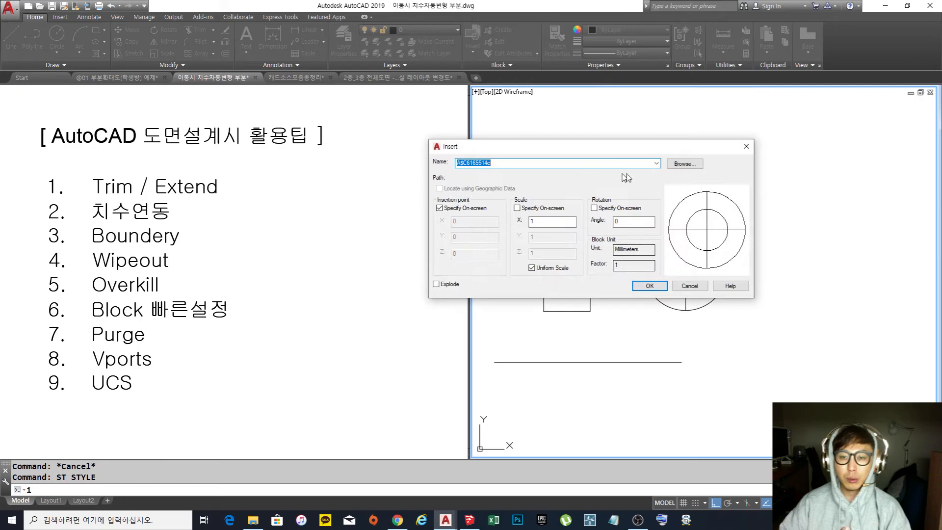
left_click(656, 163)
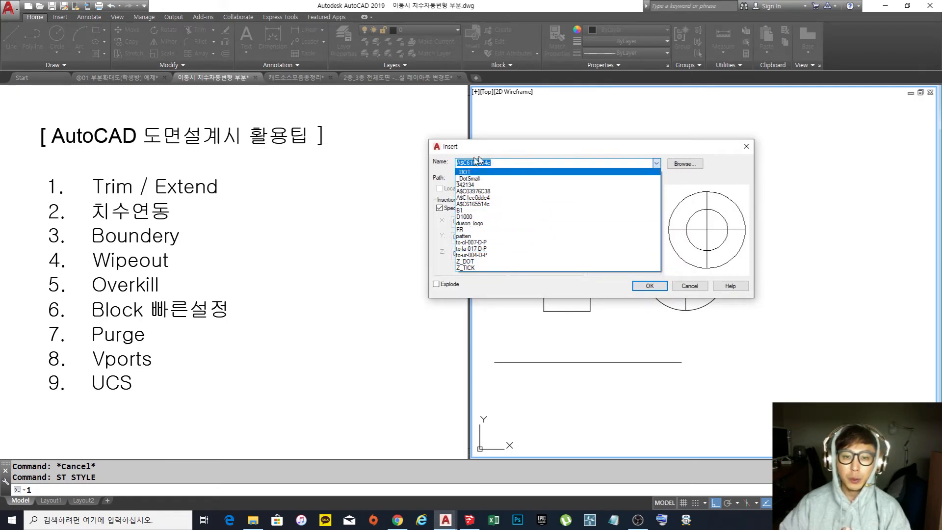
key("Escape")
key("Escape")
key("Escape")
Erase the circle-and-cross block beside the square block.
left_click(746, 313)
left_click(640, 218)
key("Escape")
key("Escape")
type("e")
key("Return")
left_click(716, 302)
left_click(648, 206)
key("Return")
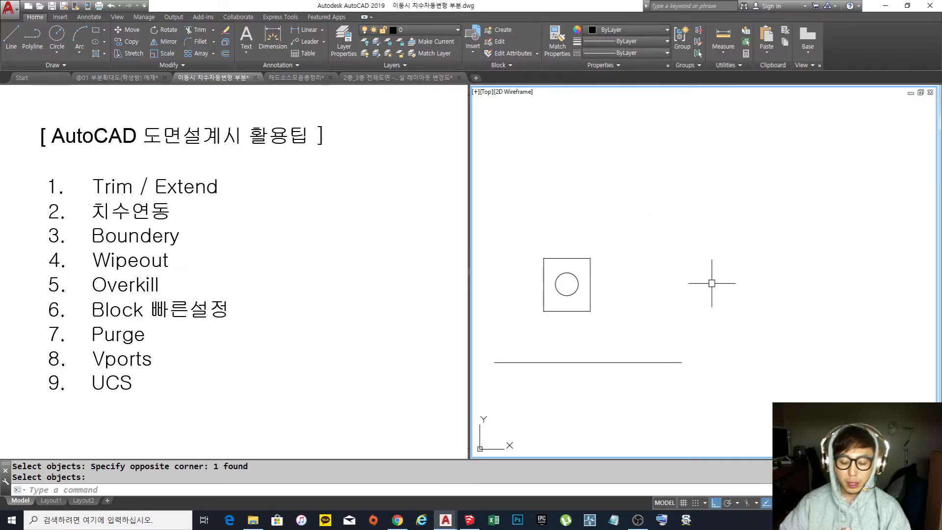
key("Escape")
Look up the erased circle-and-cross block among the stored definitions and insert it again beside the square block at scale 1.
scroll(717, 280, "down", 6)
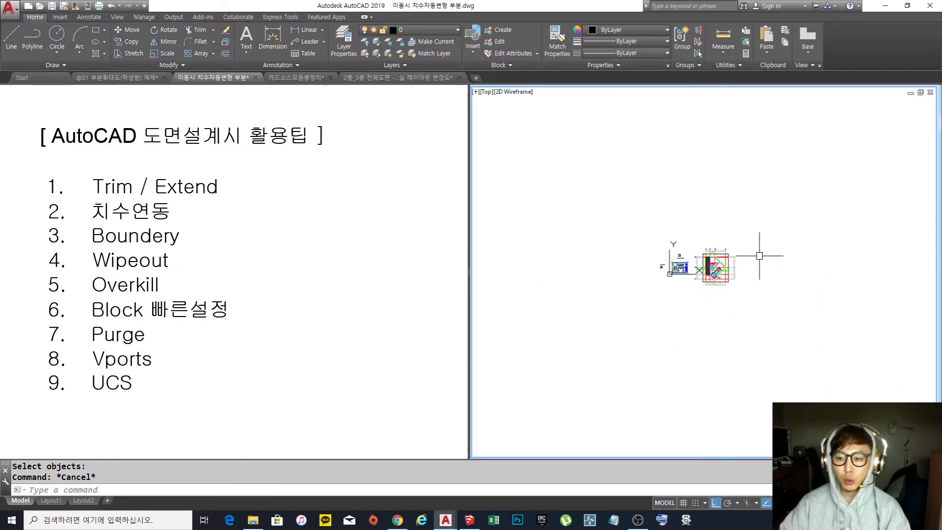
scroll(717, 265, "up", 8)
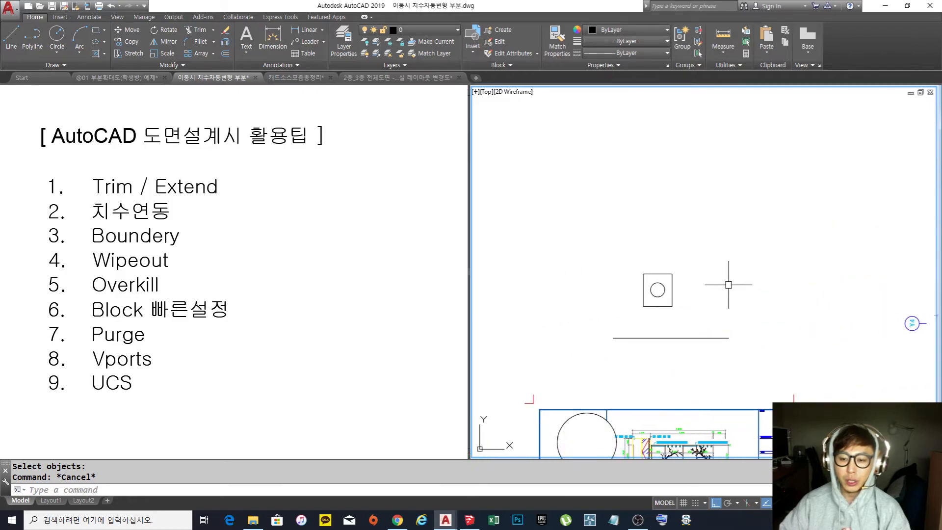
middle_click_drag(752, 318, 742, 307)
type("i")
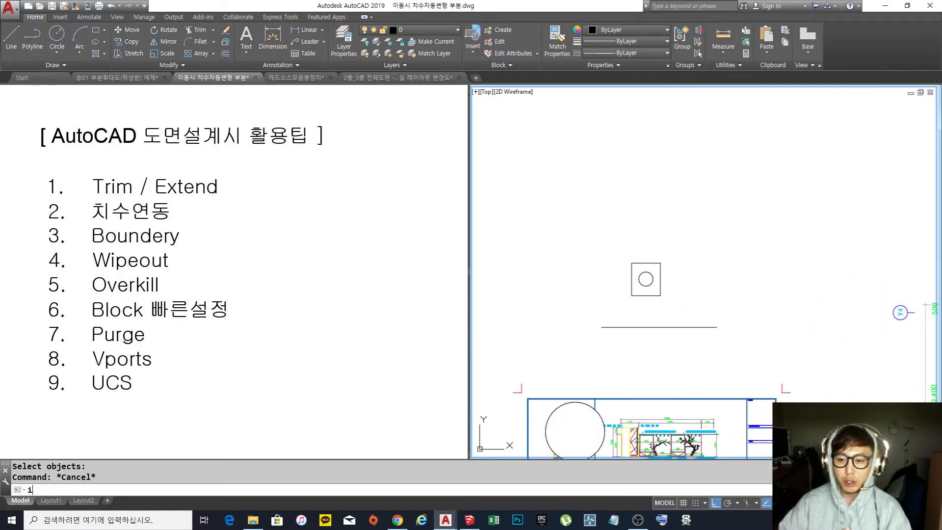
key("Return")
left_click(657, 165)
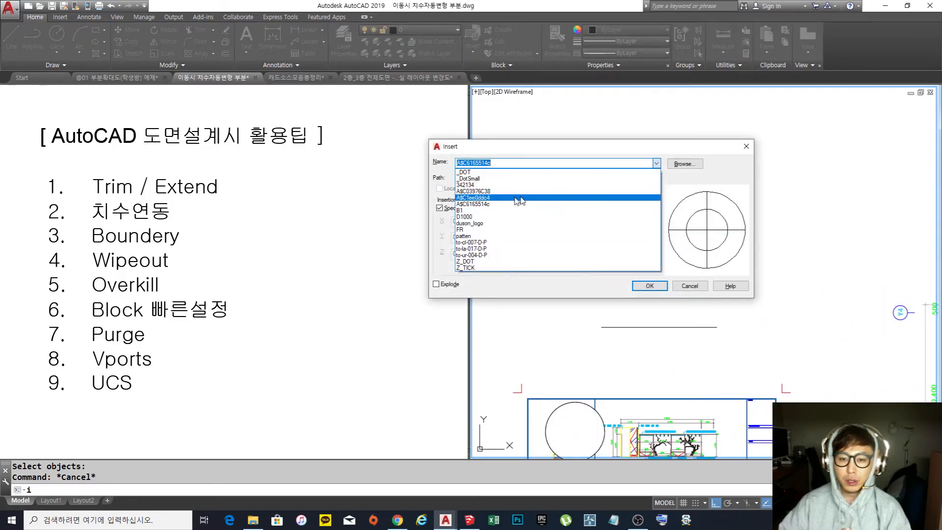
left_click(692, 147)
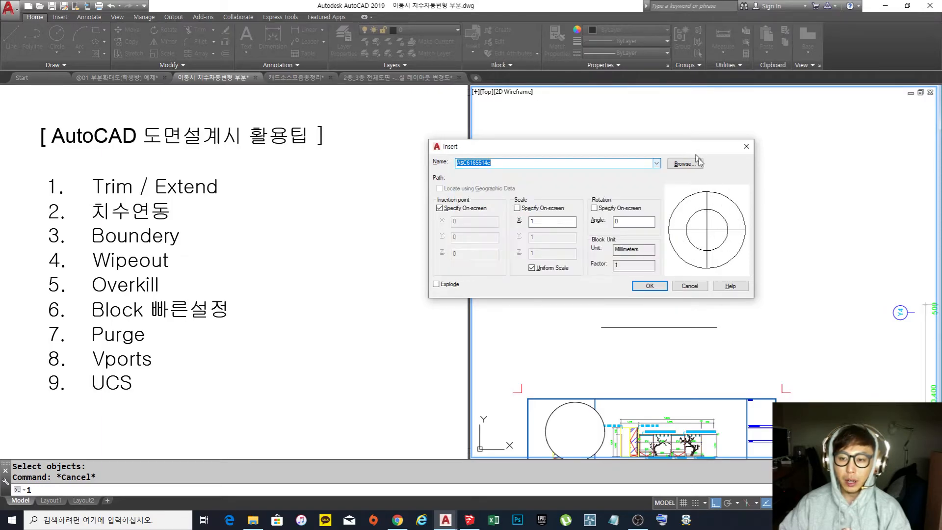
left_click(650, 288)
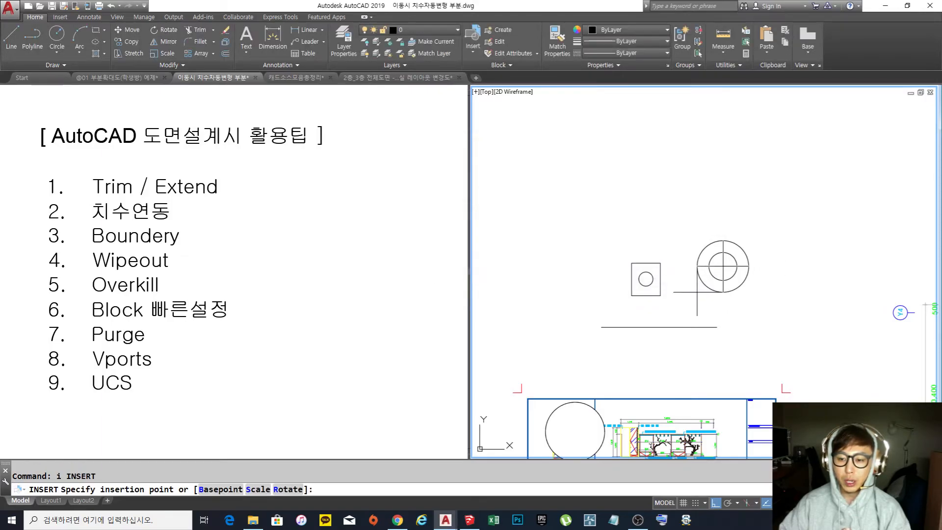
Erase the reinserted copy of the circle-and-cross block.
type("e")
key("space")
left_click(770, 300)
left_click(719, 247)
key("space")
Purge all unused items from the drawing in two passes, accepting removal of all items each time, and close Purge.
middle_click_drag(765, 282, 689, 258)
scroll(690, 255, "down", 2)
scroll(689, 259, "up", 4)
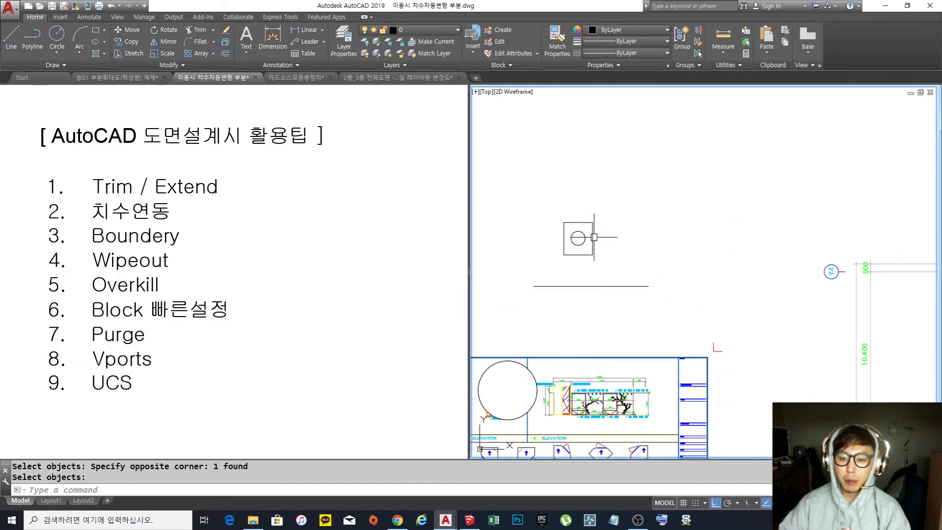
type("pu")
key("Return")
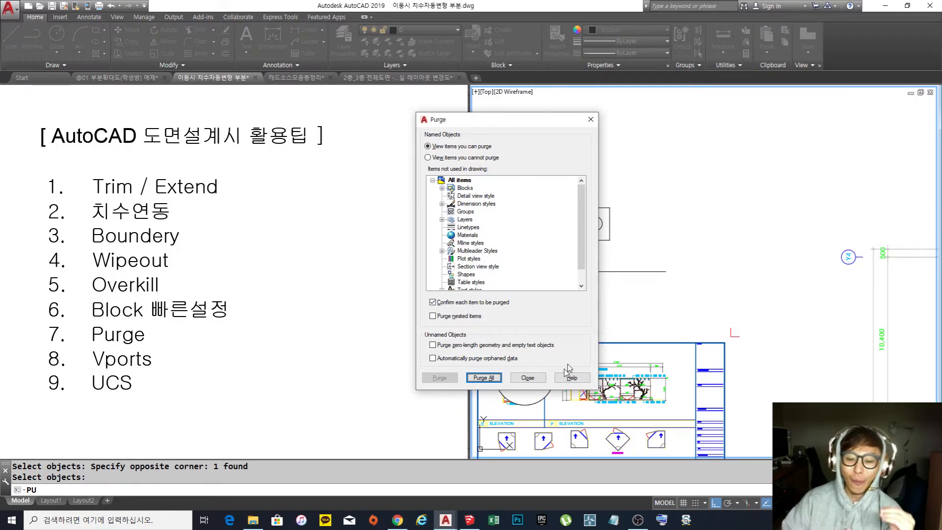
left_click(484, 378)
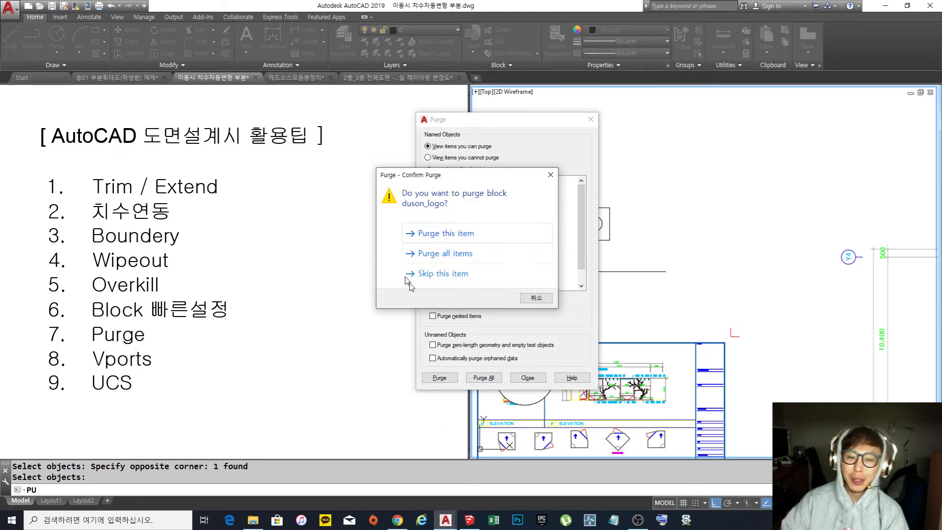
left_click(450, 255)
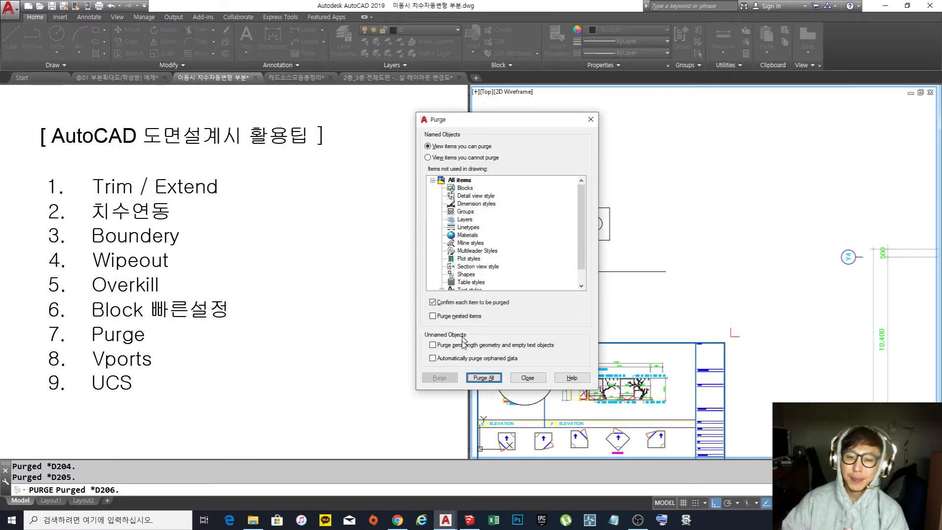
left_click(494, 378)
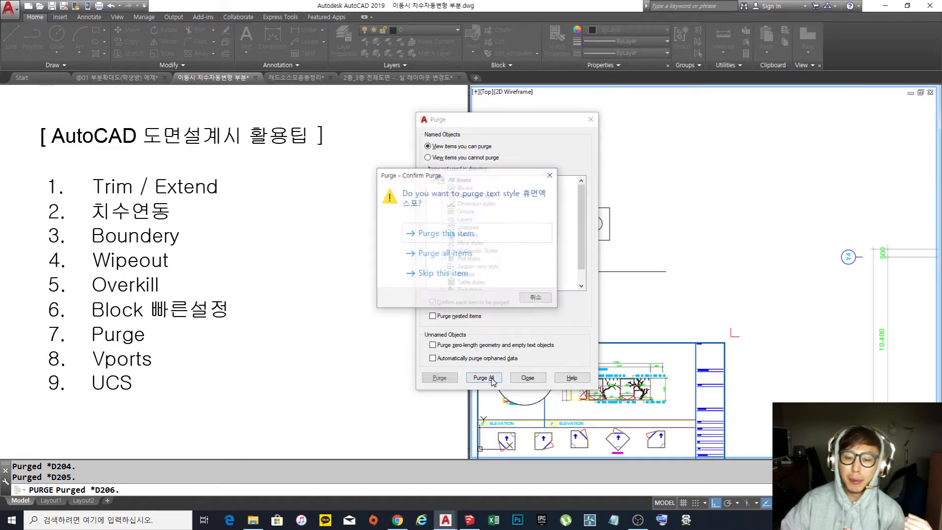
left_click(446, 253)
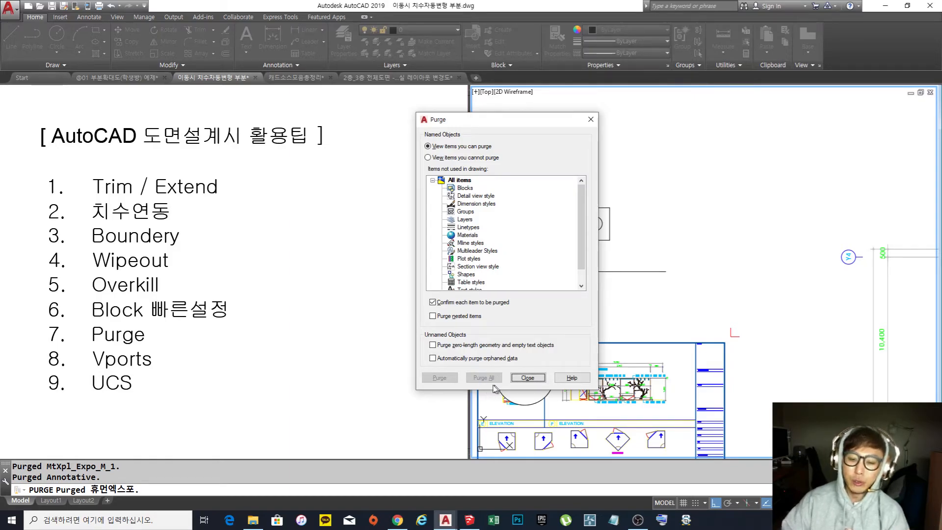
left_click(539, 380)
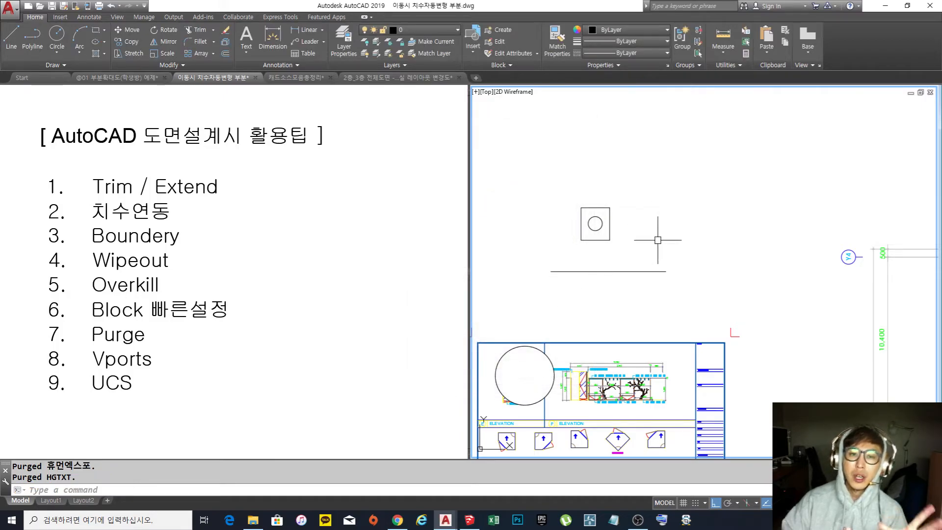
Recheck the layer list and the dimension styles remaining in the purged drawing.
left_click(442, 30)
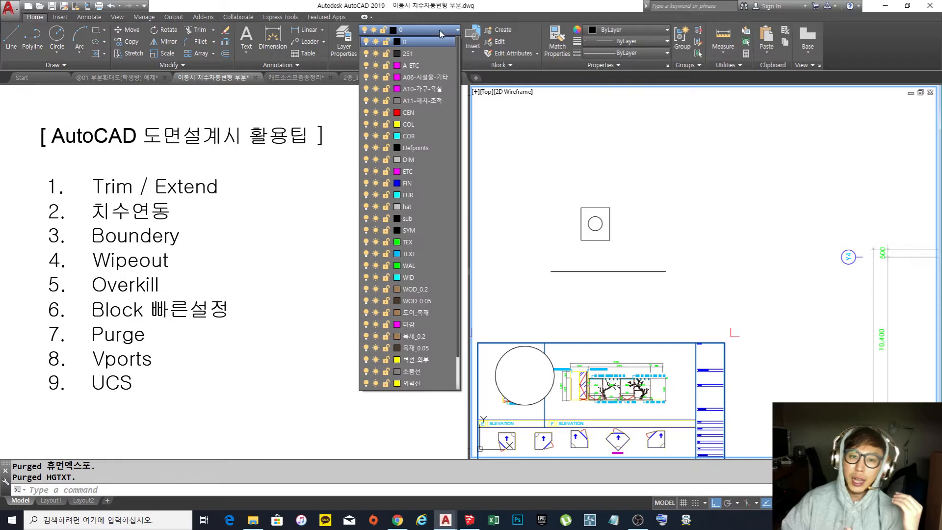
type("D")
key("Return")
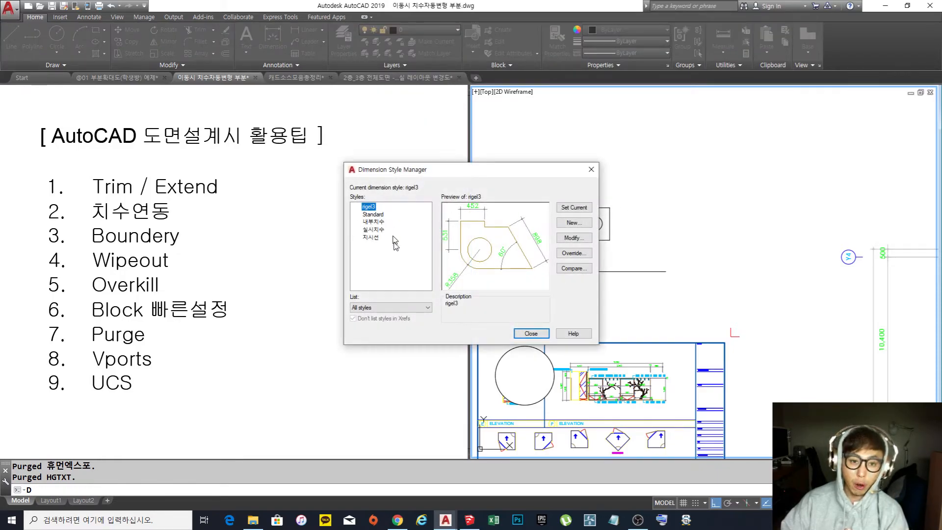
left_click(591, 169)
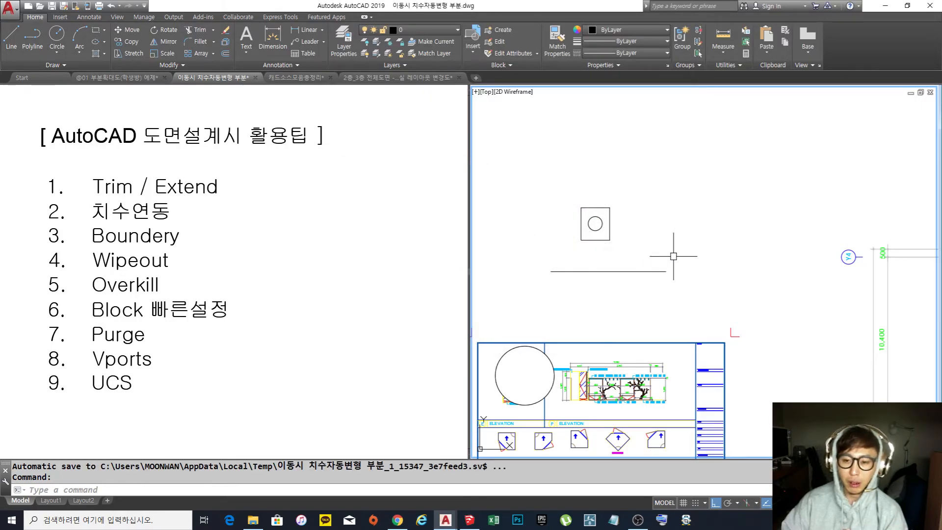
Look through the block definitions remaining in the purged drawing without inserting any.
middle_click_drag(681, 246, 682, 259)
type("i")
key("Return")
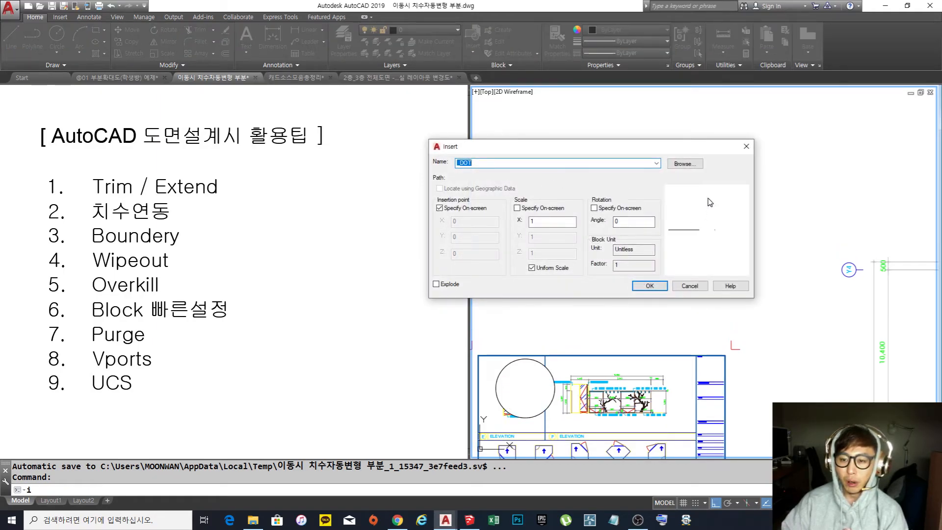
left_click(656, 166)
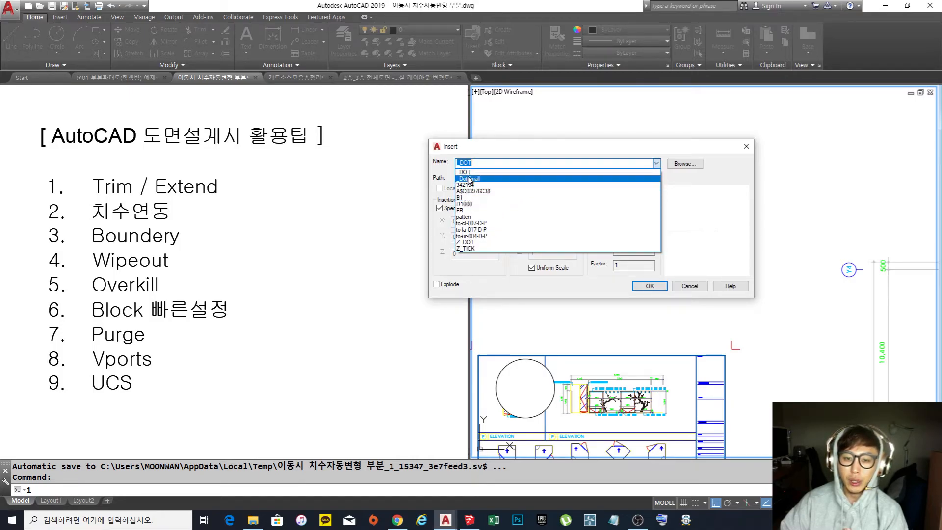
left_click(488, 166)
scroll(488, 165, "down", 4)
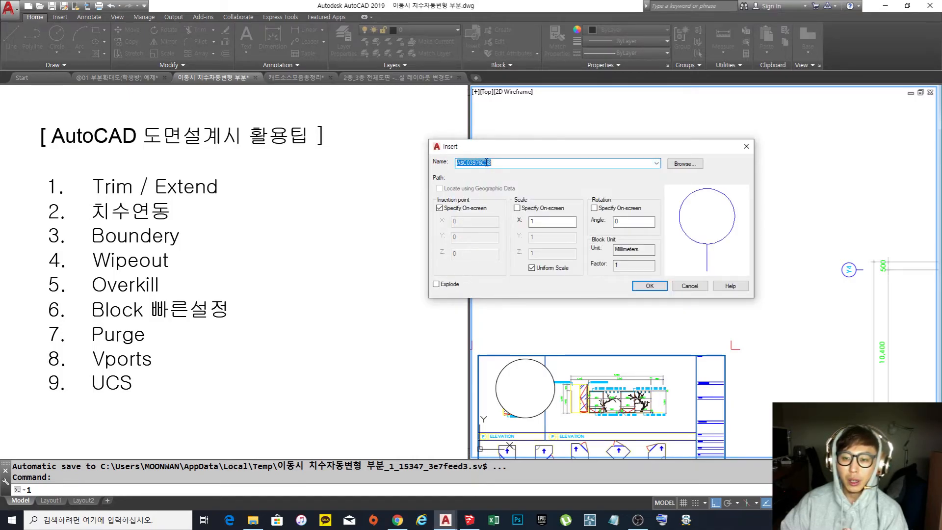
scroll(487, 162, "down", 4)
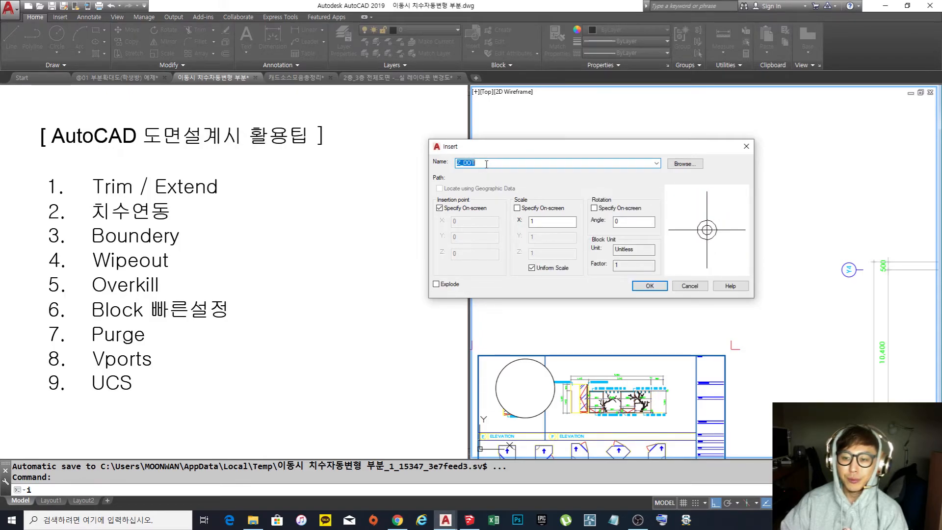
scroll(526, 167, "up", 4)
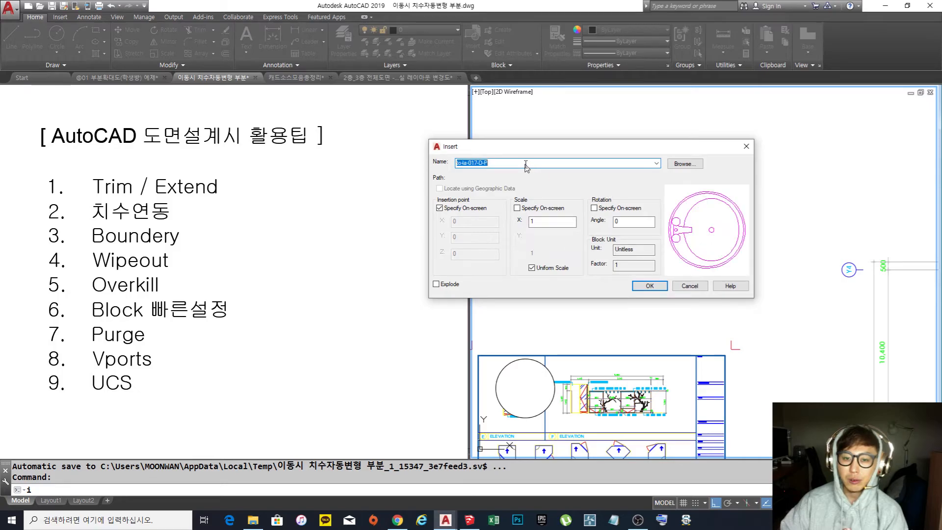
left_click(747, 146)
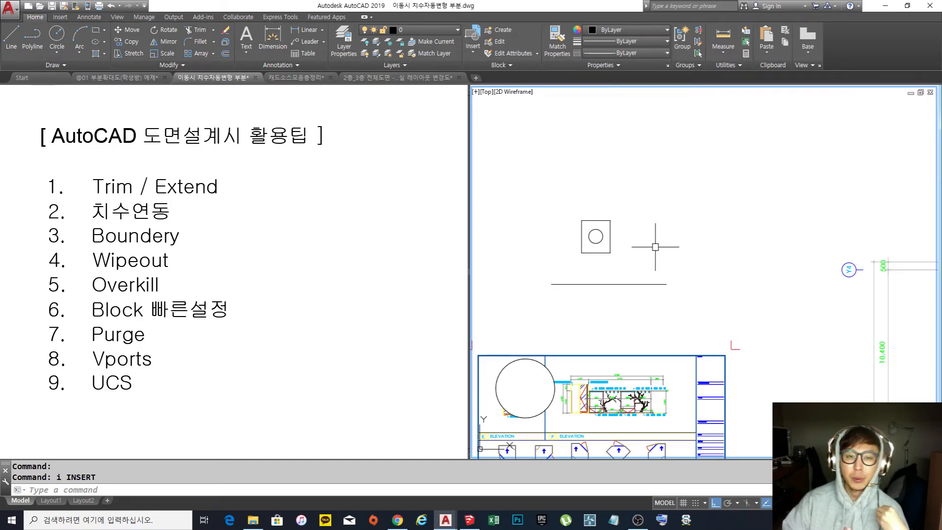
scroll(621, 229, "down", 4)
scroll(620, 211, "up", 1)
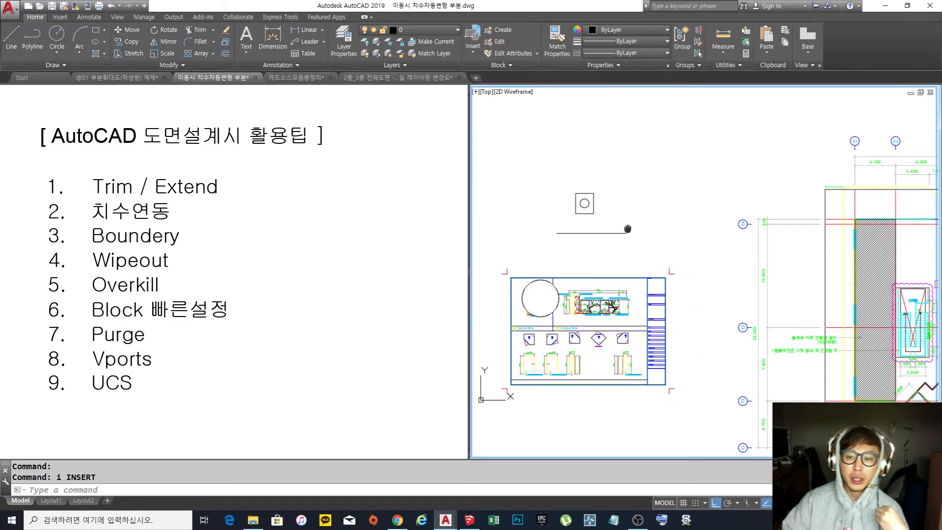
scroll(576, 227, "up", 1)
middle_click_drag(576, 227, 593, 192)
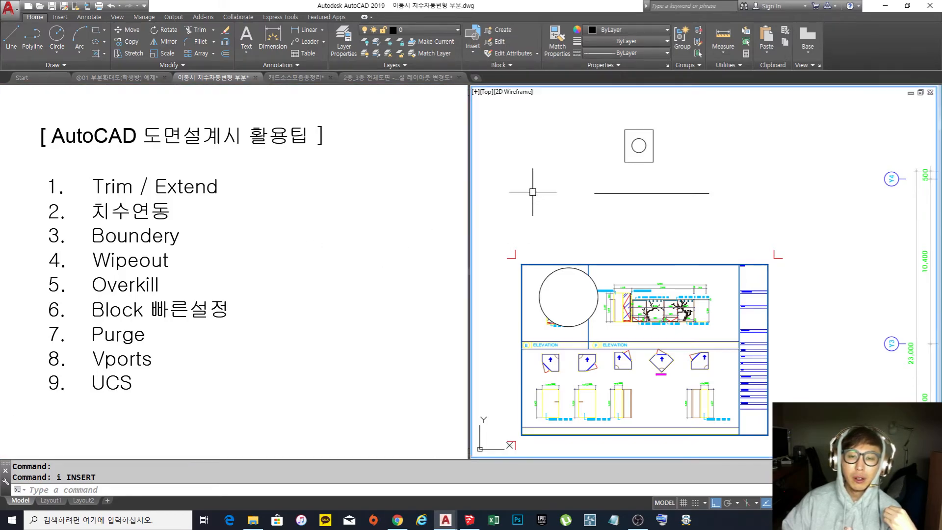
Switch between the two viewports and bring the tips list into view in both of them.
key("ctrl+r")
key("ctrl+r")
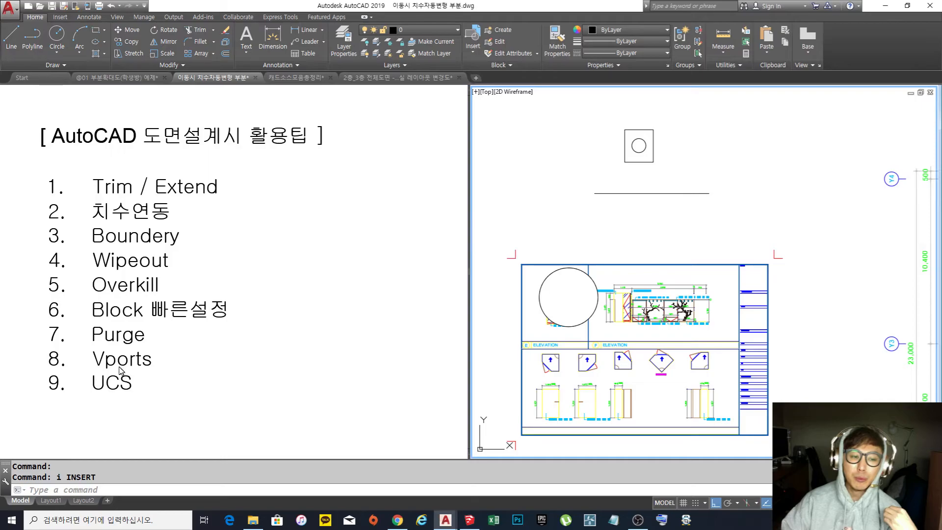
left_click(376, 250)
scroll(425, 185, "down", 3)
scroll(421, 211, "up", 3)
left_click(368, 273)
left_click(458, 204)
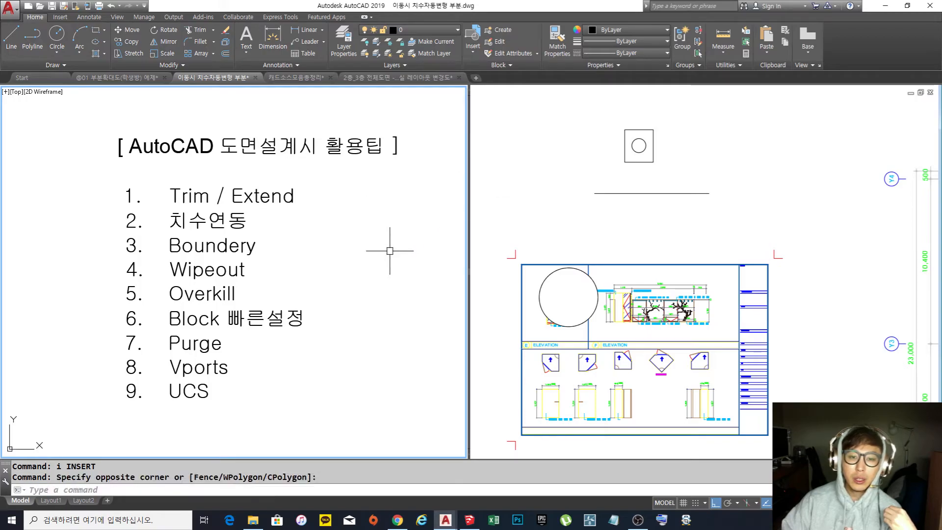
left_click(581, 182)
scroll(626, 219, "down", 5)
scroll(628, 228, "up", 3)
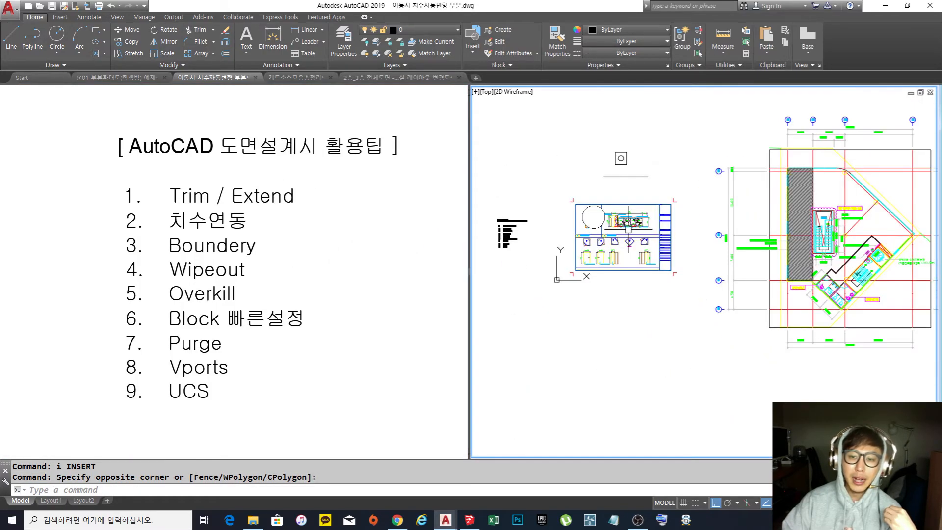
middle_click_drag(500, 221, 590, 228)
scroll(590, 227, "up", 8)
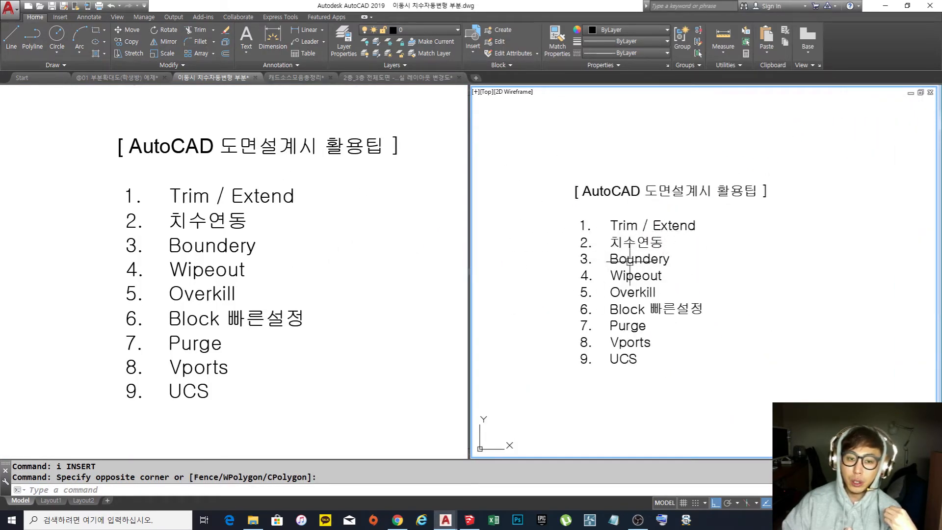
Zoom out in both viewports to show the tips list, elevation sheet and floor plan side by side.
left_click(427, 263)
scroll(358, 249, "down", 6)
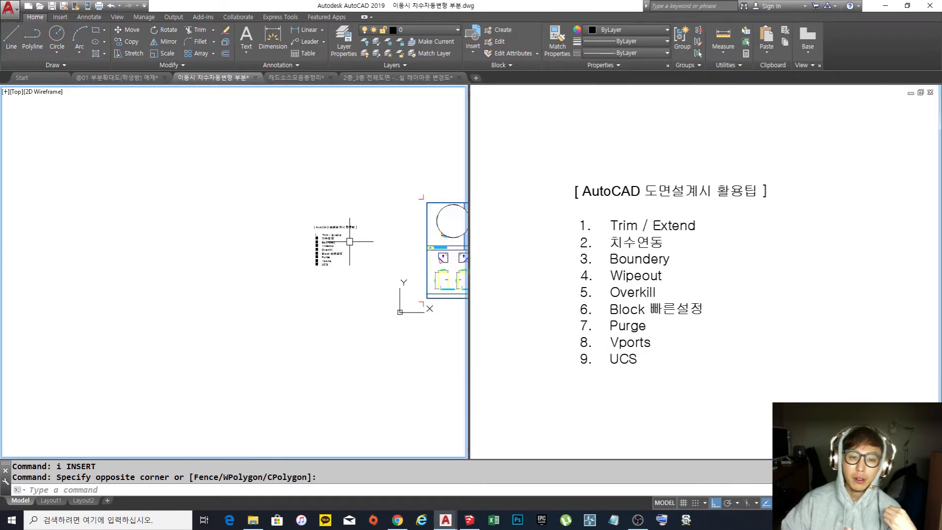
scroll(134, 300, "down", 2)
left_click(626, 246)
scroll(626, 246, "down", 6)
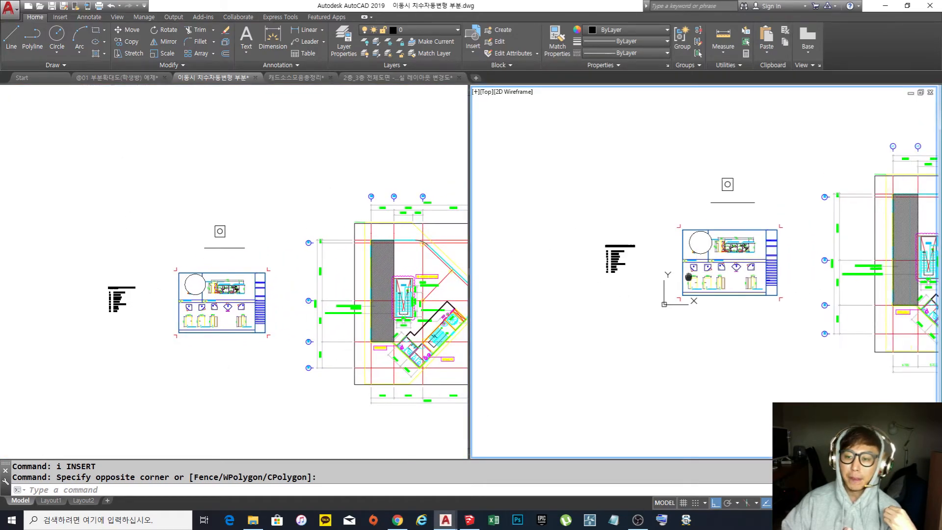
scroll(604, 327, "up", 3)
mouse_move(333, 278)
middle_mouse_down()
mouse_move(304, 276)
mouse_move(316, 275)
middle_mouse_up()
left_click(320, 151)
middle_click_drag(382, 259, 344, 254)
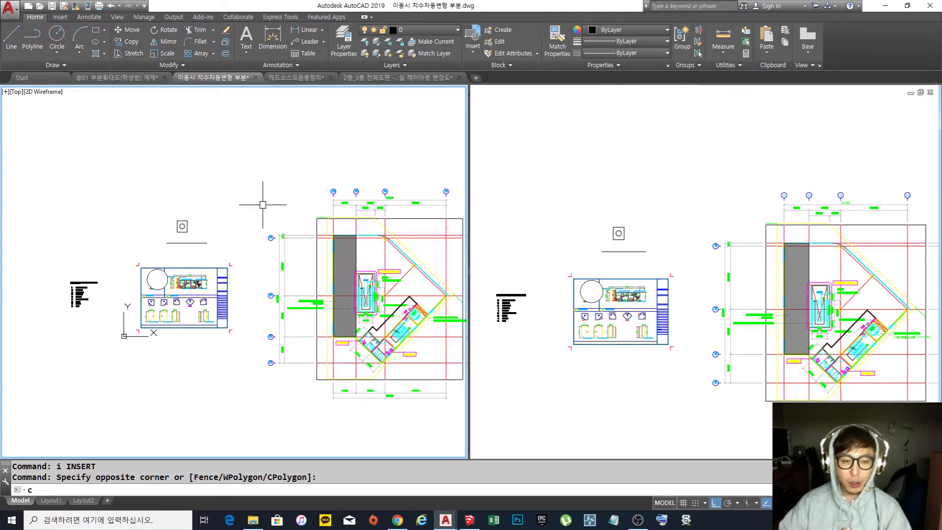
Draw a large circle above the elevation sheet in the viewport on the left.
type("c")
key("Return")
left_click(237, 162)
left_click(240, 202)
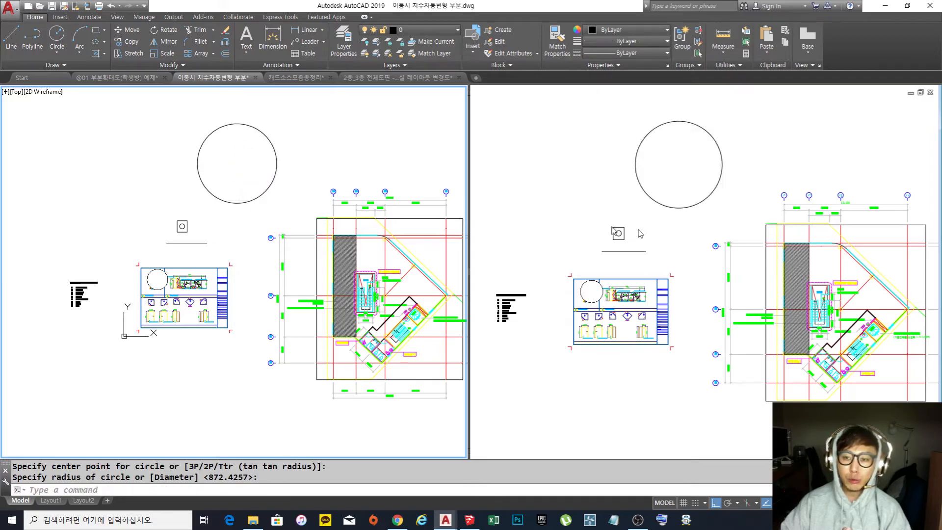
Erase the large circle drawn above the elevation sheet.
left_click(339, 166)
left_click(239, 146)
type("e")
key("Return")
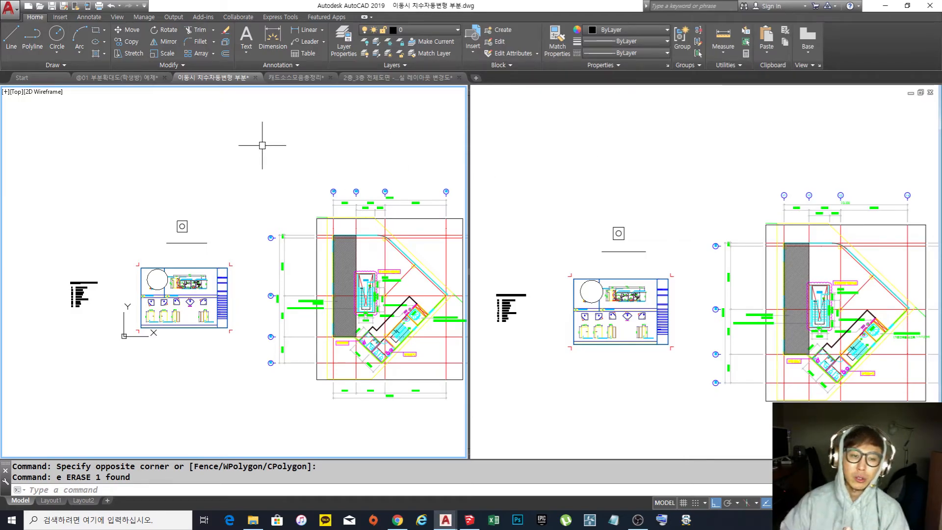
Enlarge the tips list in the active viewport to read the Vports and UCS entries.
left_click(193, 150)
left_click(192, 151)
middle_click_drag(113, 238, 275, 223)
scroll(226, 280, "up", 5)
middle_click_drag(346, 278, 152, 272)
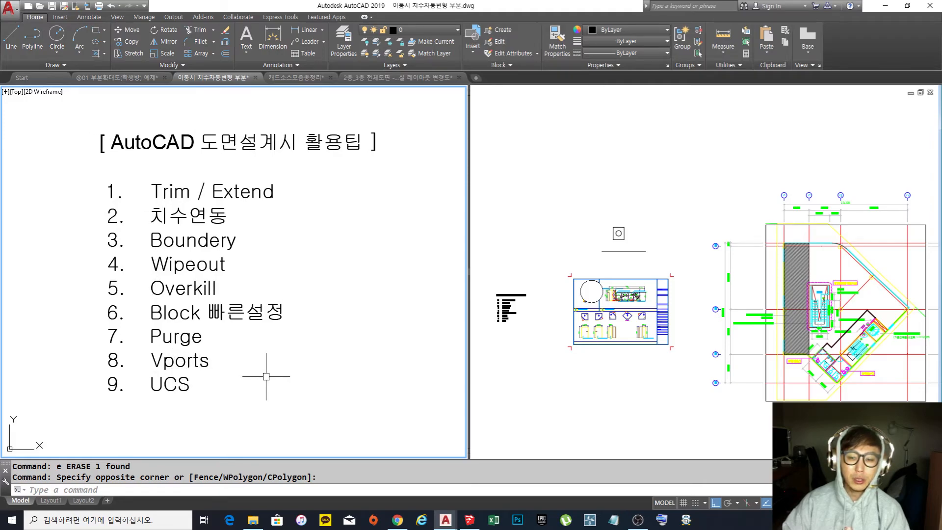
Activate the drawing viewport, open and cancel VPORTS, and try the shortened command vpo.
left_click(769, 206)
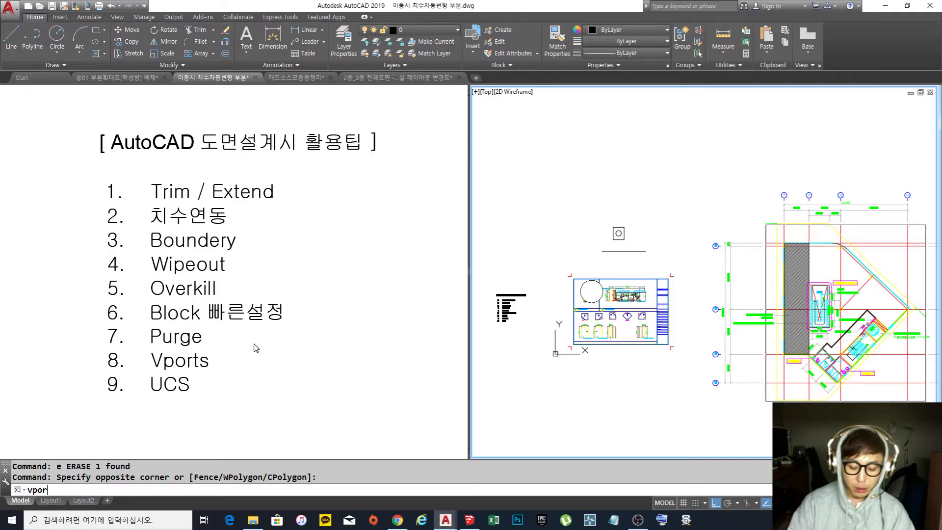
key("Return")
key("Escape")
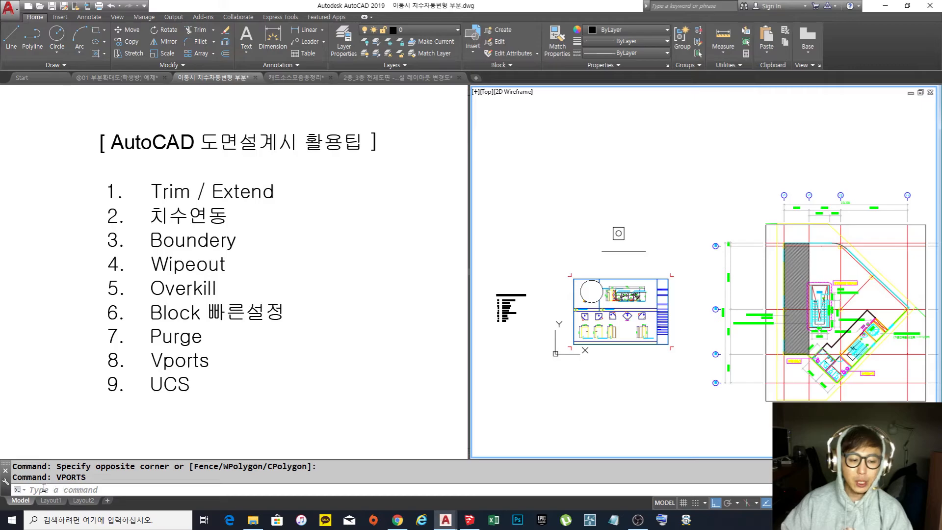
type("vpo")
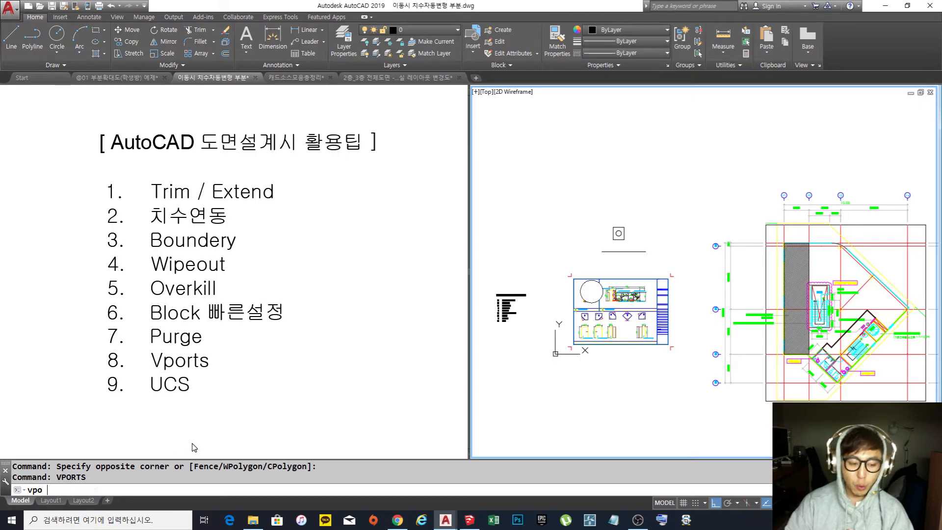
key("Return")
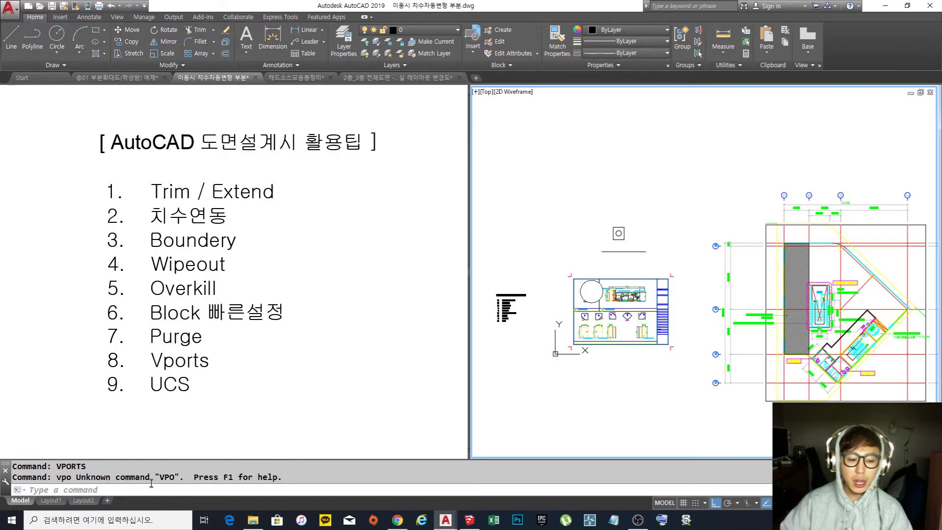
Turn on AutoComplete in the command line's input settings.
left_click(6, 483)
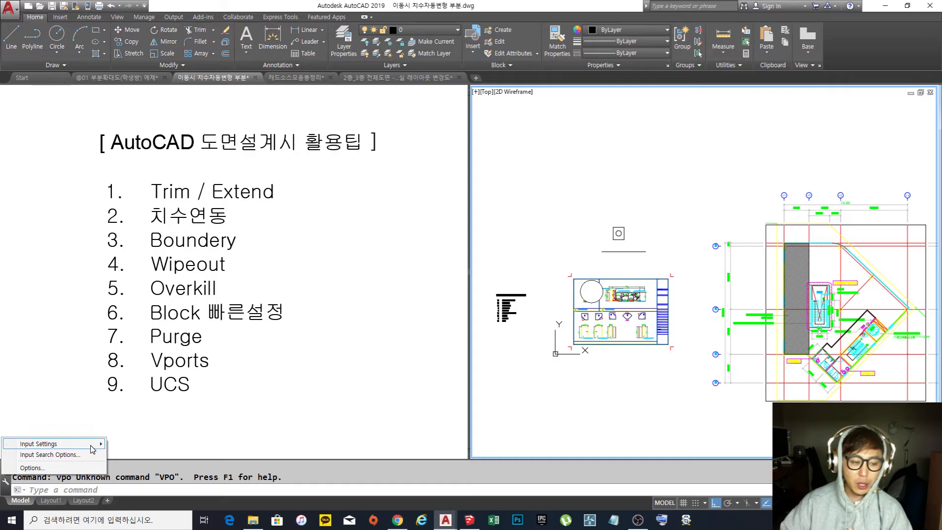
mouse_move(92, 447)
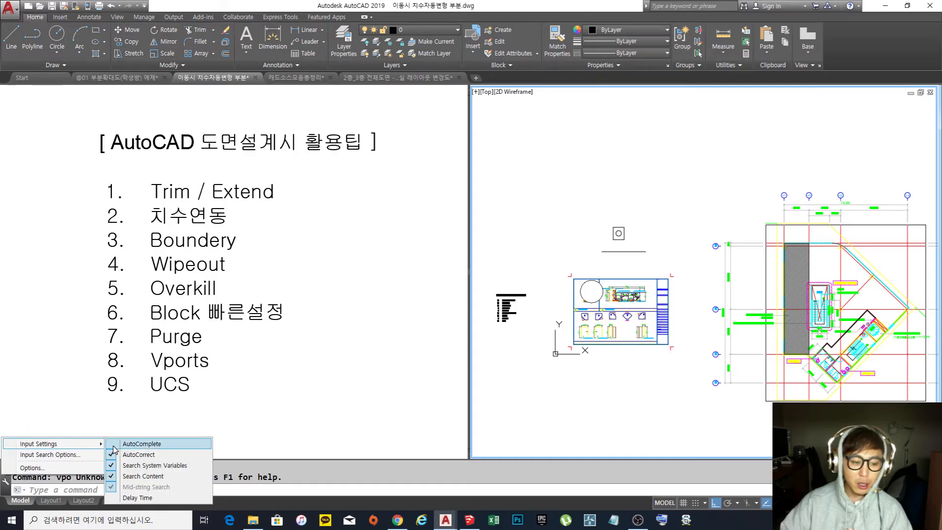
left_click(114, 445)
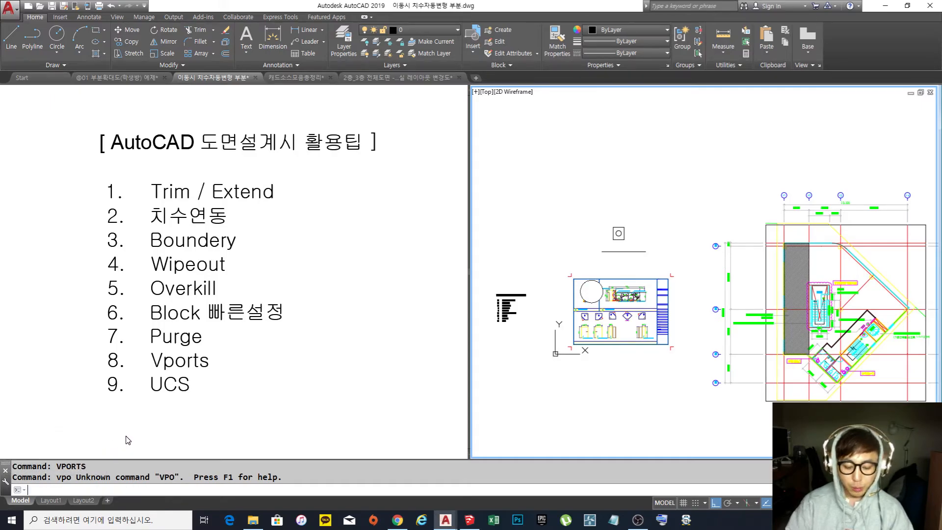
Open VPORTS and preview the standard viewport layouts, from Single through the two-, three- and four-viewport arrangements.
key("Return")
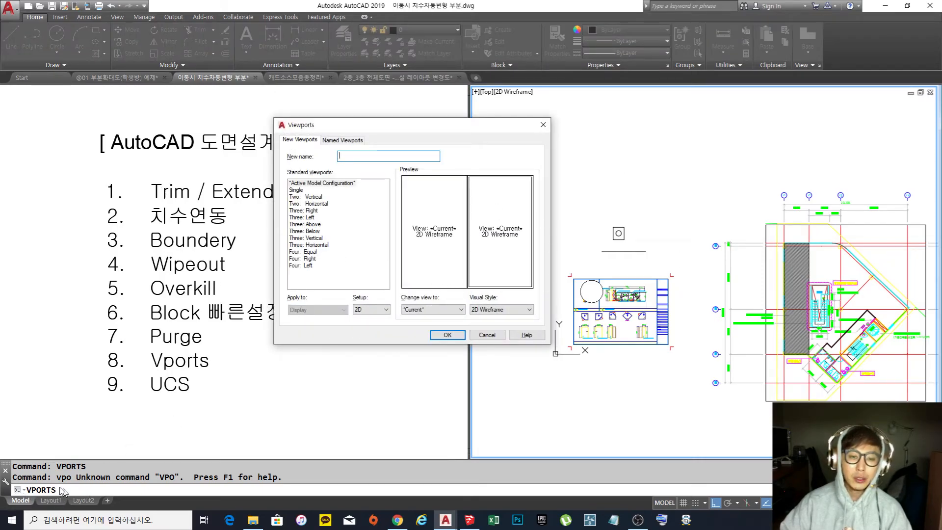
left_click_drag(472, 125, 500, 176)
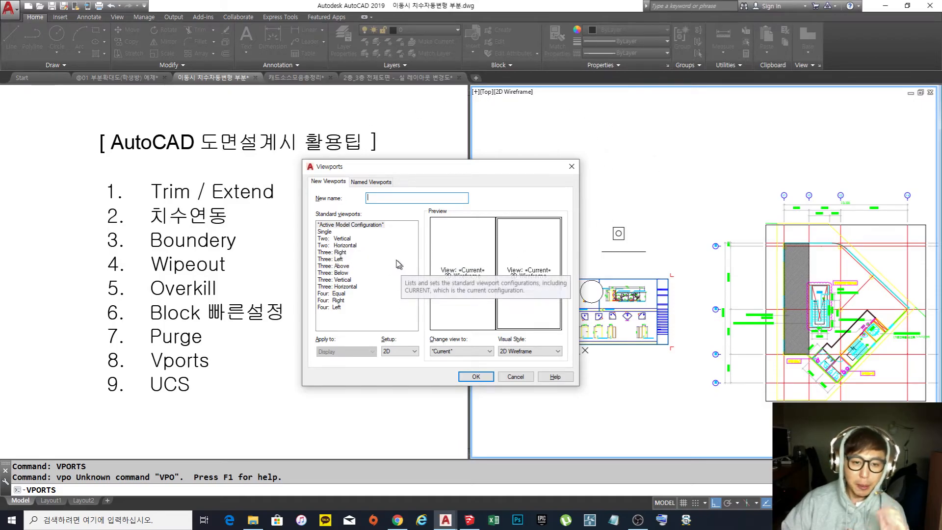
left_click(324, 232)
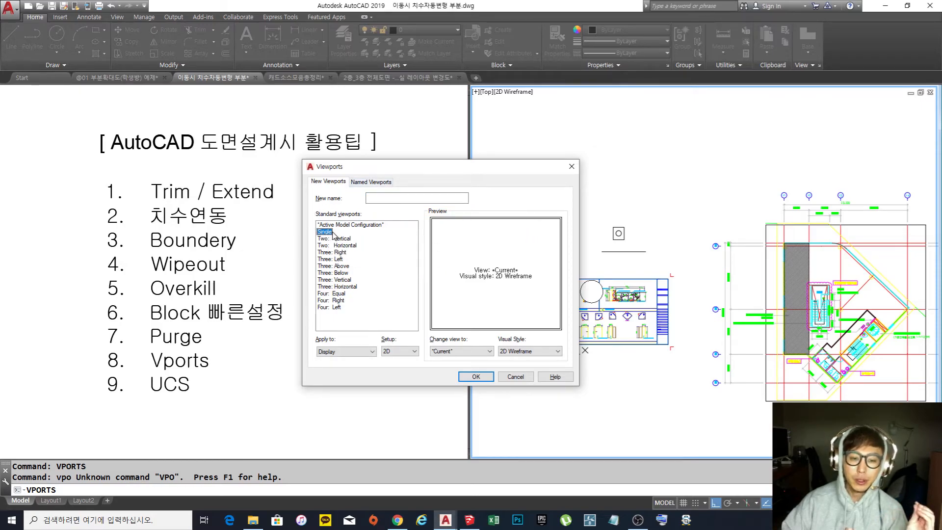
left_click(325, 239)
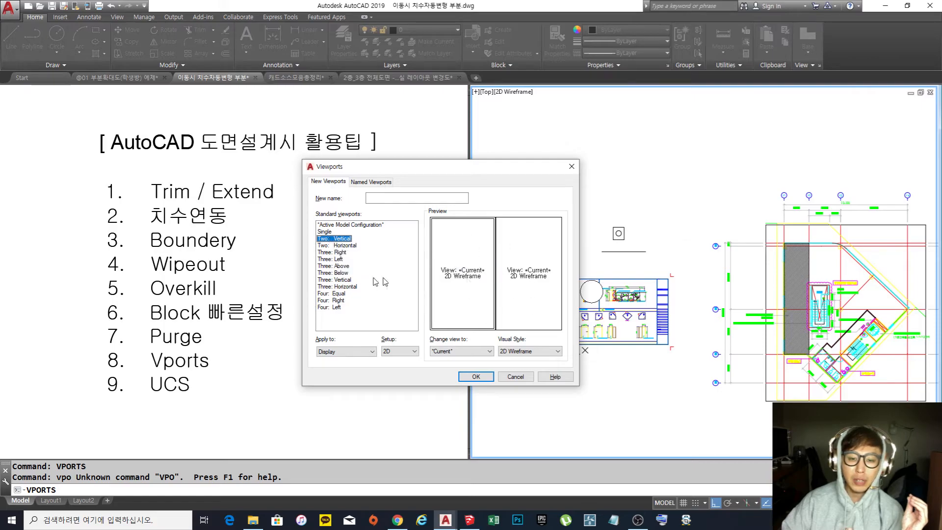
left_click(325, 247)
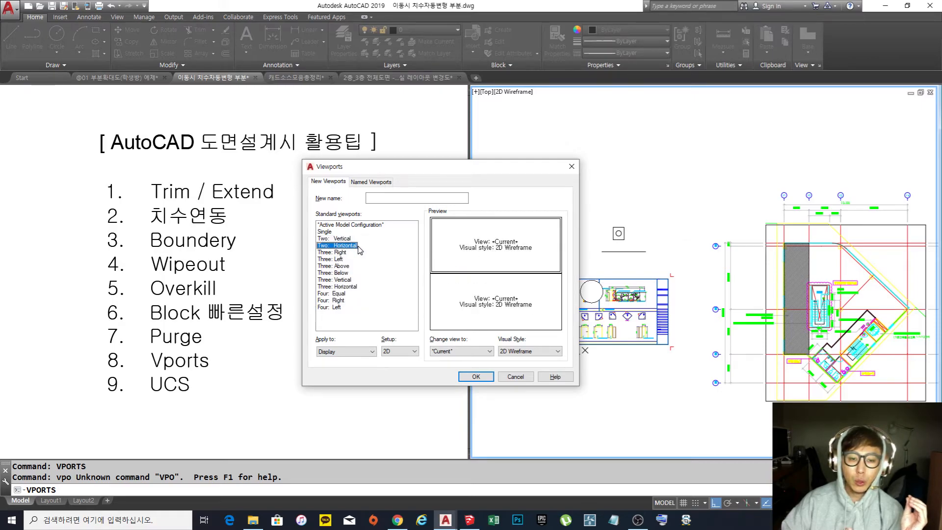
left_click(331, 252)
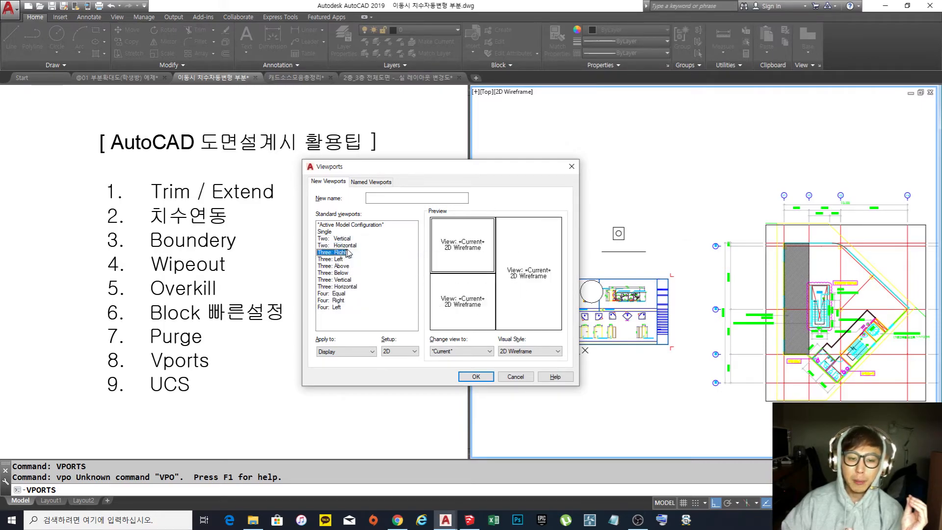
left_click(332, 259)
left_click(333, 273)
left_click(334, 287)
left_click(334, 300)
left_click(333, 307)
mouse_move(340, 281)
left_mouse_down()
mouse_move(342, 247)
mouse_move(337, 279)
left_mouse_up()
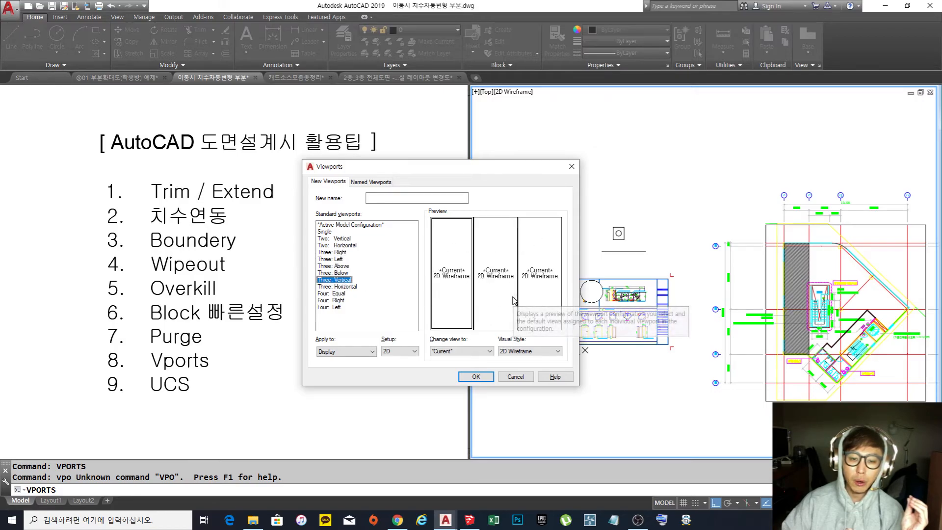
Apply the Three: Left viewport configuration to the model space display.
left_click_drag(334, 261, 332, 260)
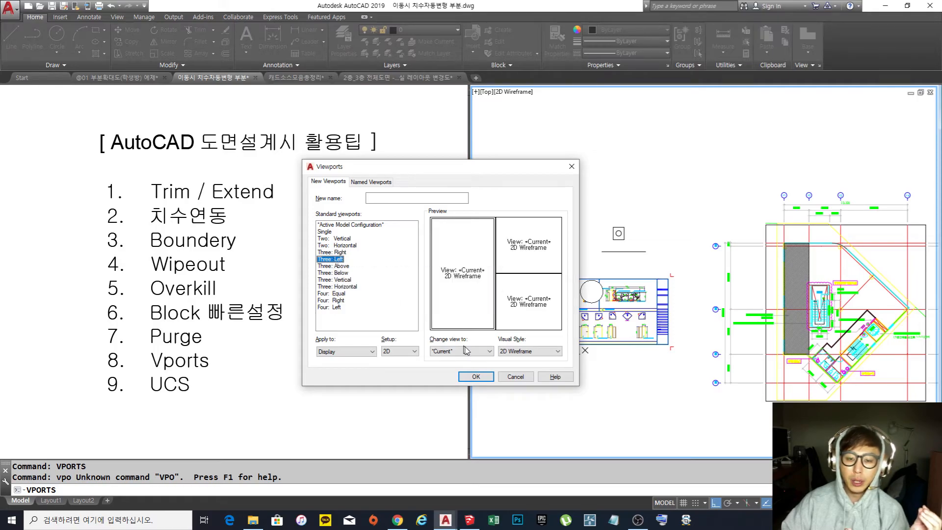
left_click(477, 376)
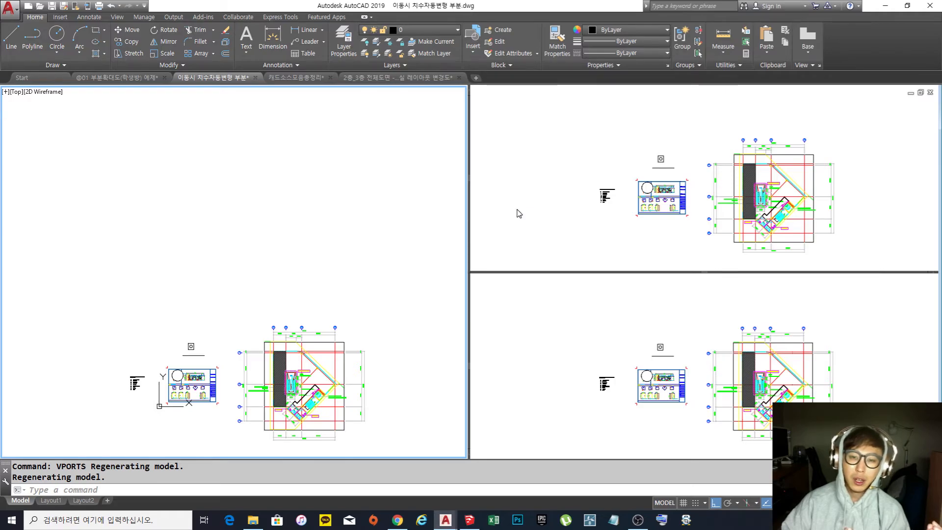
Reopen and cancel the Viewports dialog, and look over two of the other open drawings.
key("Return")
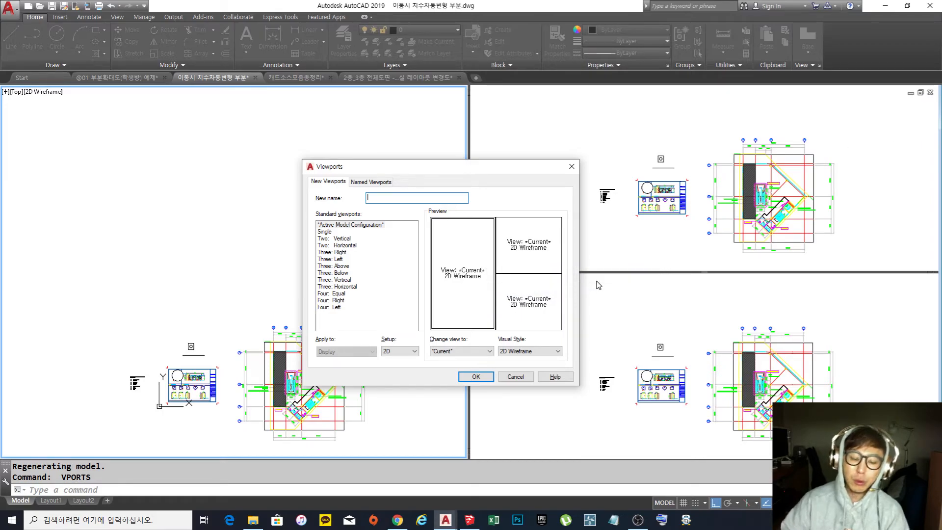
left_click(516, 377)
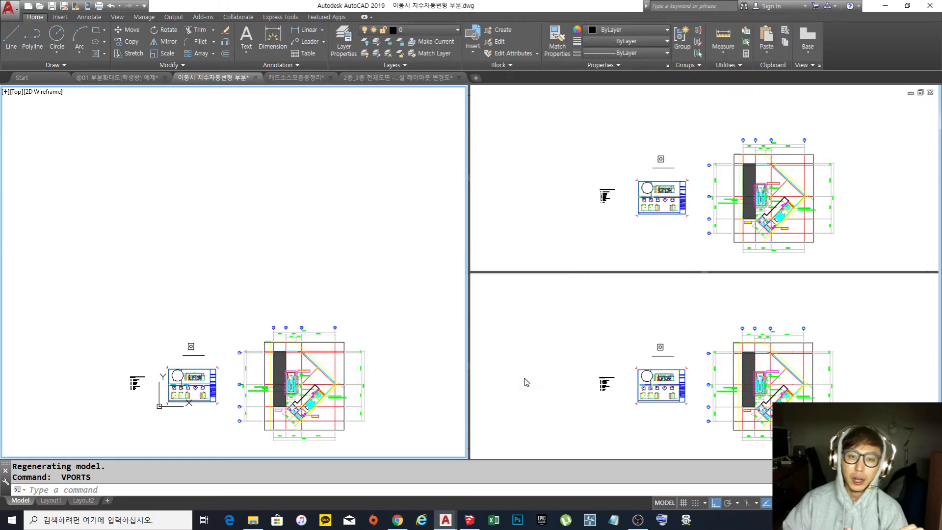
left_click(398, 77)
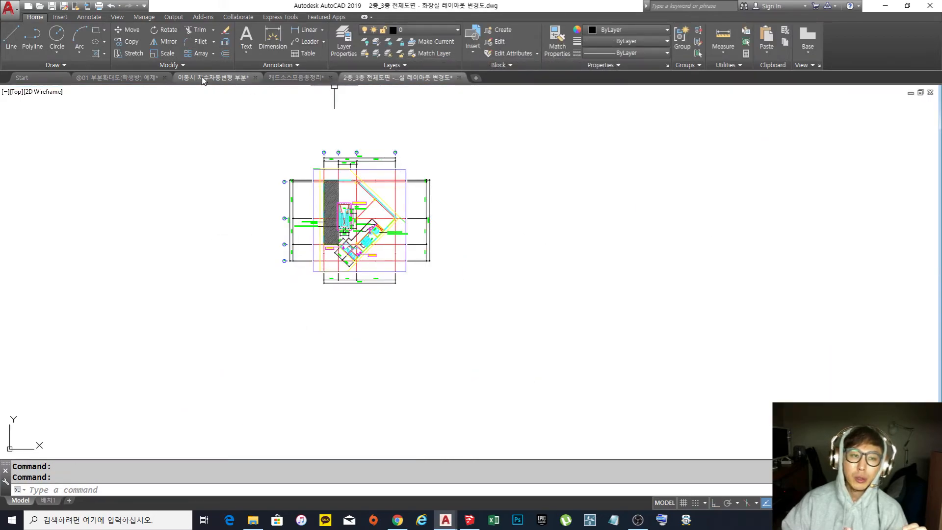
left_click(120, 78)
scroll(539, 265, "down", 6)
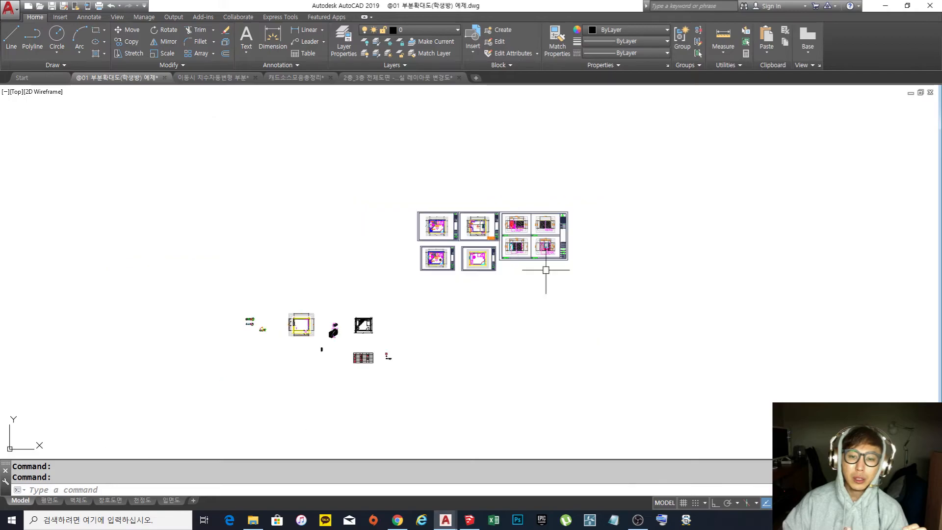
scroll(540, 265, "up", 8)
scroll(496, 235, "down", 6)
scroll(496, 234, "up", 6)
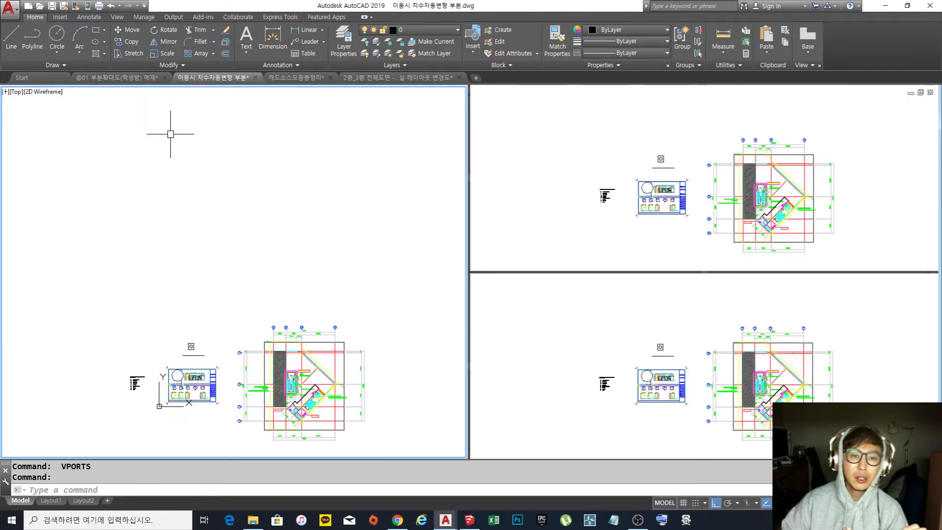
Return to the three-viewport drawing and magnify the floor plan's OPEN stair area in the tall left viewport.
scroll(466, 195, "down", 2)
scroll(392, 210, "up", 3)
mouse_move(397, 222)
middle_mouse_down()
mouse_move(288, 142)
mouse_move(285, 99)
middle_mouse_up()
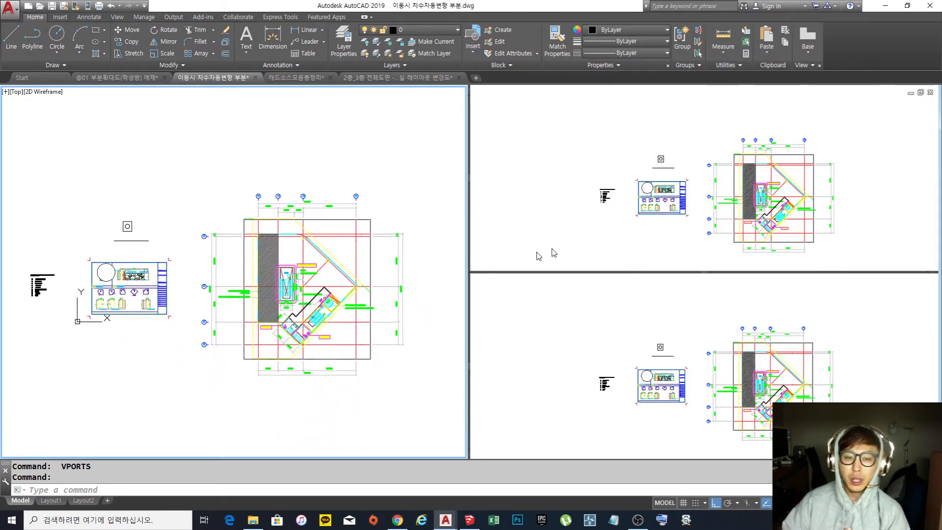
middle_click_drag(402, 235, 521, 219)
scroll(365, 251, "up", 5)
scroll(343, 295, "down", 1)
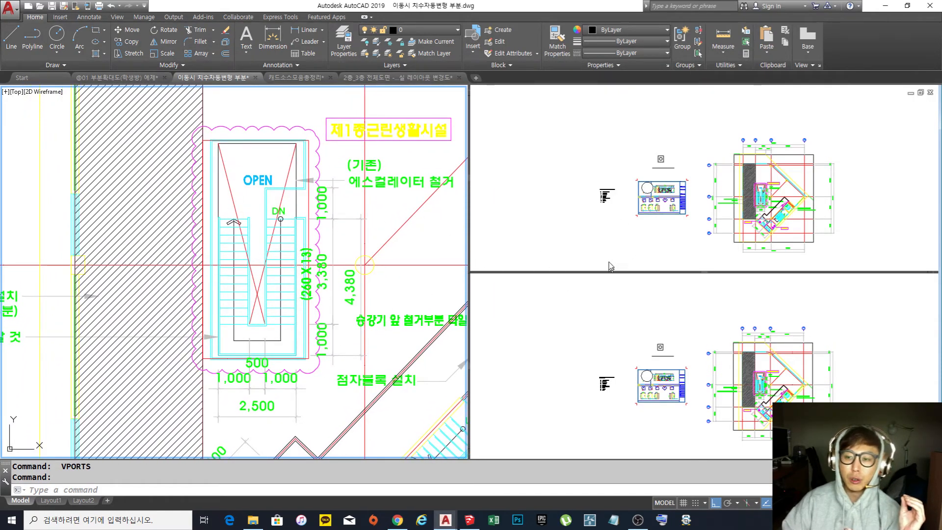
Activate the upper-right viewport and magnify its view of the floor plan independently.
left_click(651, 226)
scroll(673, 199, "up", 6)
middle_click_drag(525, 221, 556, 211)
scroll(749, 226, "up", 1)
middle_click_drag(749, 226, 491, 212)
middle_click_drag(675, 128, 543, 216)
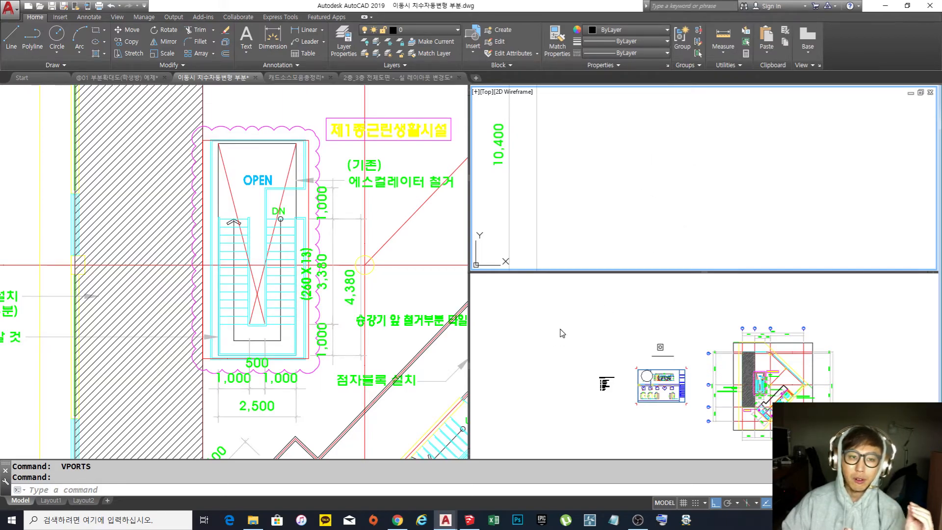
Reactivate the tall left viewport and frame the numbered AutoCAD tips list in it.
left_click(393, 217)
scroll(387, 211, "down", 6)
middle_click_drag(219, 216, 248, 239)
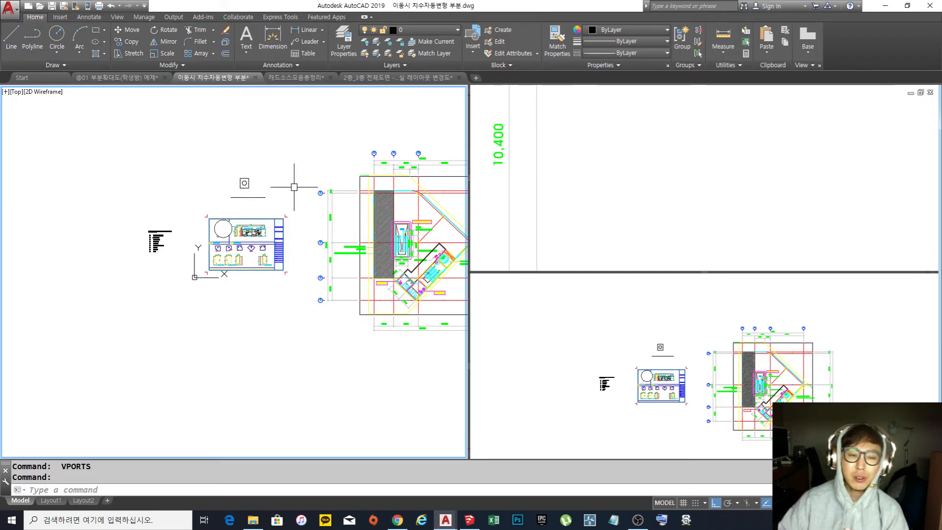
scroll(159, 229, "up", 10)
middle_click_drag(267, 176, 334, 111)
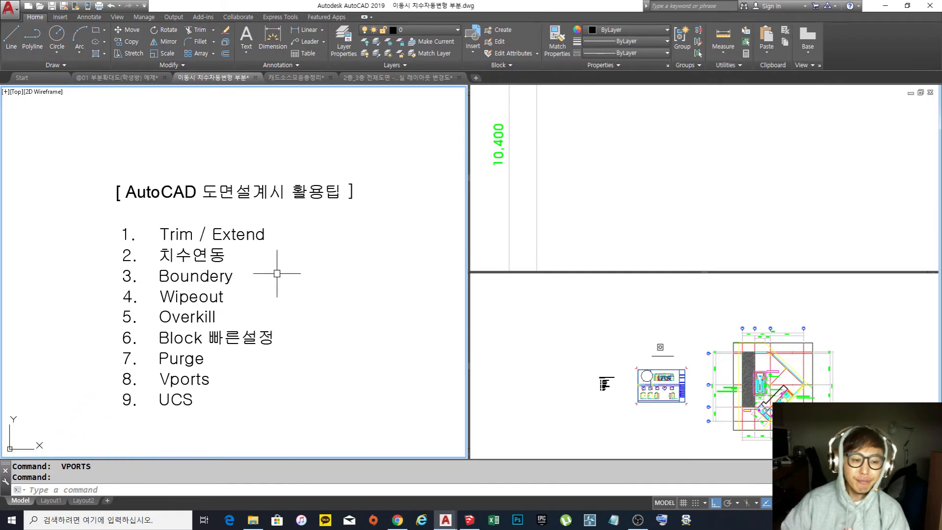
scroll(279, 272, "up", 1)
middle_click_drag(272, 278, 272, 250)
scroll(273, 257, "down", 1)
scroll(251, 257, "up", 2)
middle_click_drag(257, 252, 254, 266)
scroll(254, 266, "down", 2)
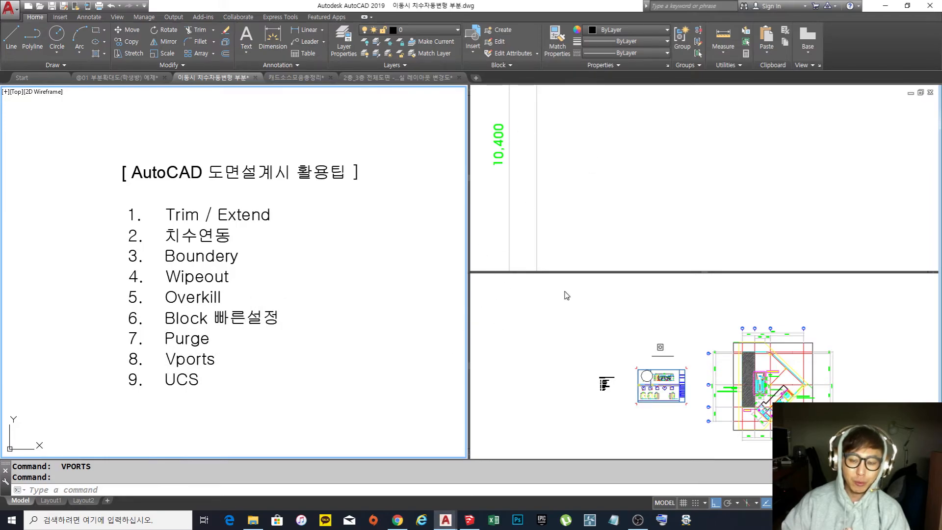
Apply the Two: Vertical viewport configuration and enlarge the tips list in the left viewport.
type("vports")
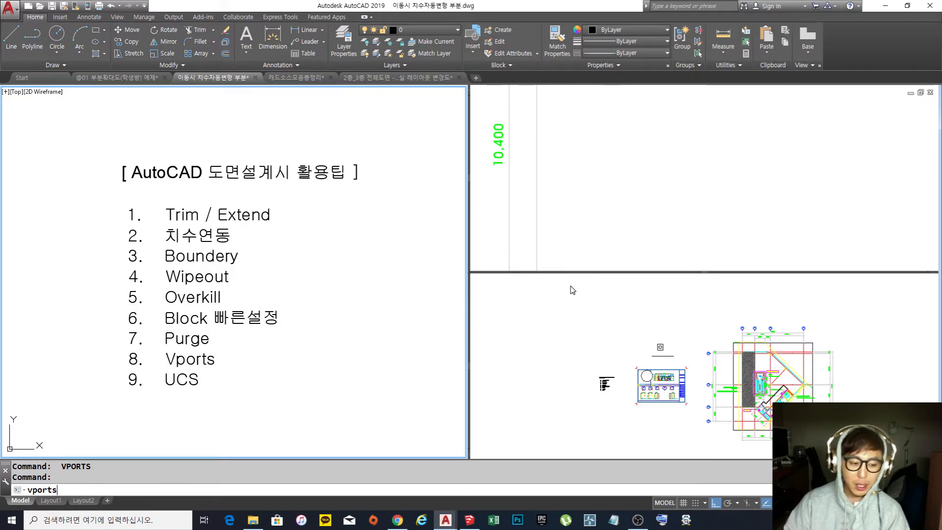
key("Return")
left_click(366, 239)
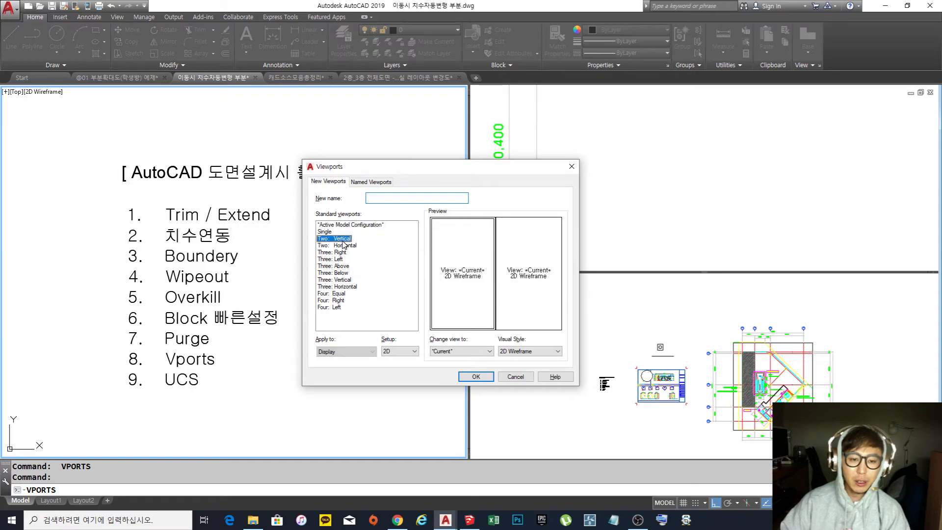
left_click(480, 377)
left_click(369, 386)
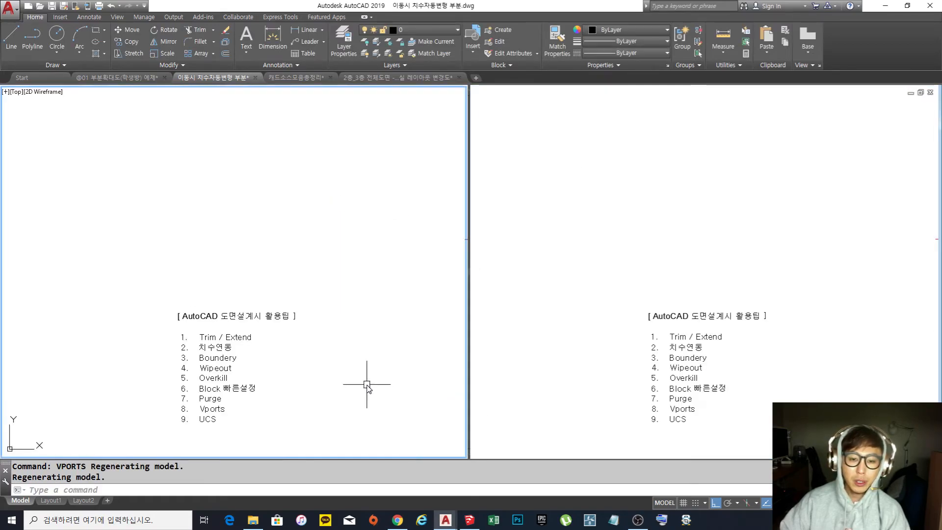
middle_click_drag(273, 368, 311, 247)
scroll(296, 255, "up", 4)
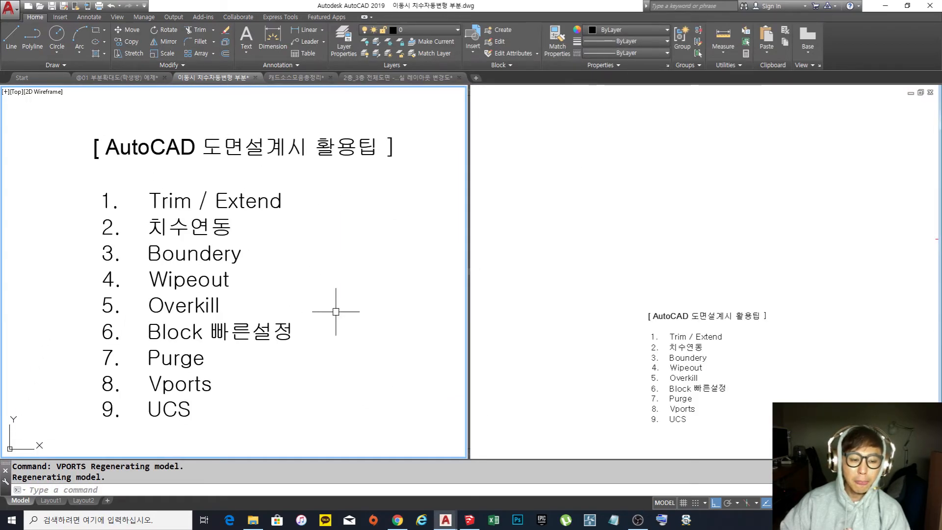
Activate the right viewport and frame the whole floor plan in it beside the tips list.
left_click(736, 253)
scroll(736, 252, "down", 5)
middle_click_drag(792, 283, 726, 320)
scroll(657, 258, "down", 5)
scroll(655, 273, "up", 7)
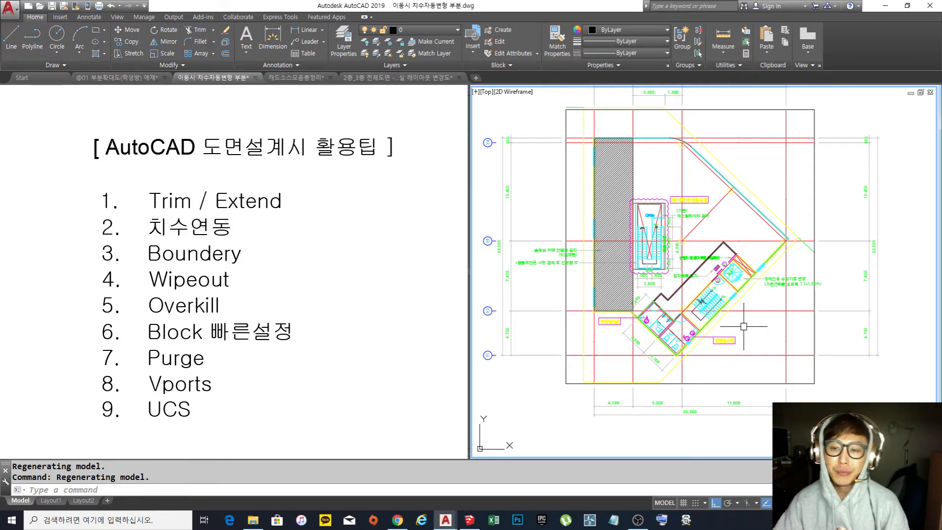
middle_click_drag(746, 327, 705, 321)
middle_click_drag(693, 286, 686, 345)
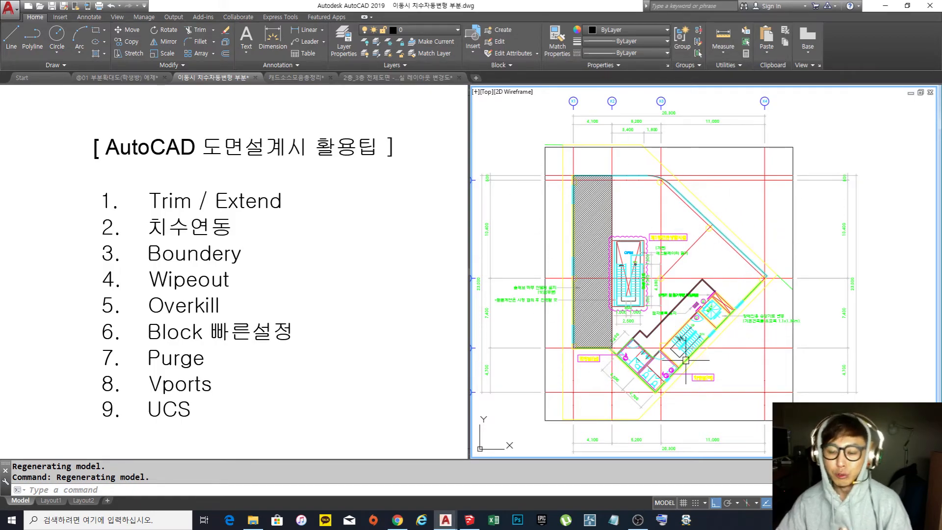
Erase the door at the entrance of the upper-left restroom in the angled wing.
scroll(708, 271, "up", 5)
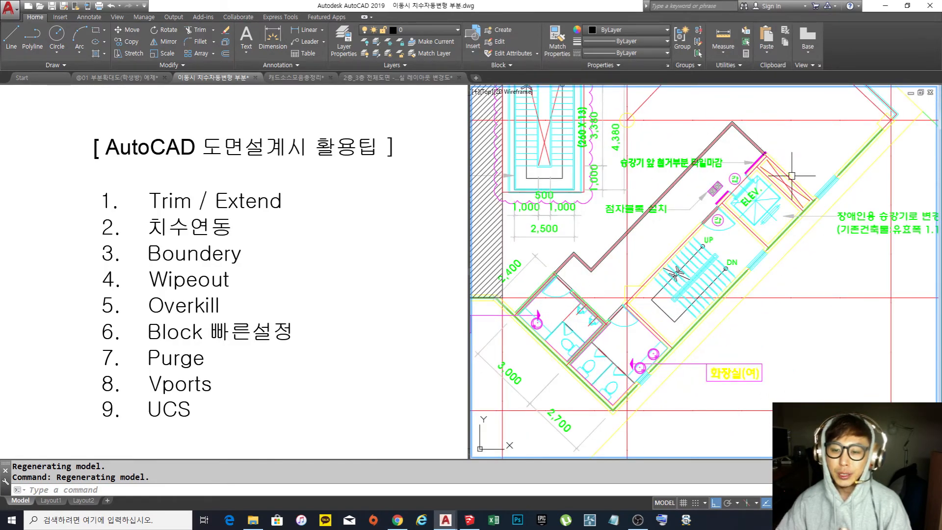
scroll(681, 326, "down", 2)
mouse_move(682, 326)
middle_mouse_down()
mouse_move(687, 296)
mouse_move(721, 297)
middle_mouse_up()
scroll(687, 297, "up", 6)
scroll(706, 276, "up", 5)
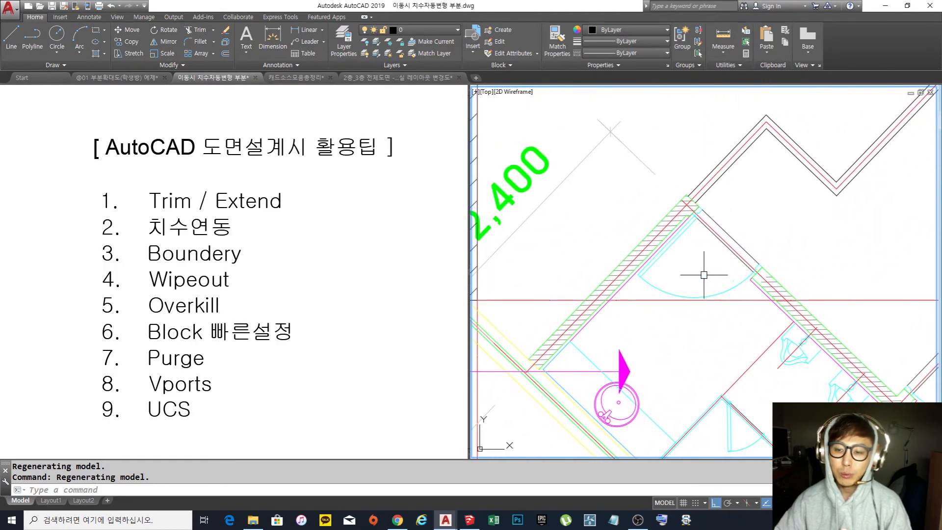
type("e")
key("Return")
left_click(721, 293)
key("Return")
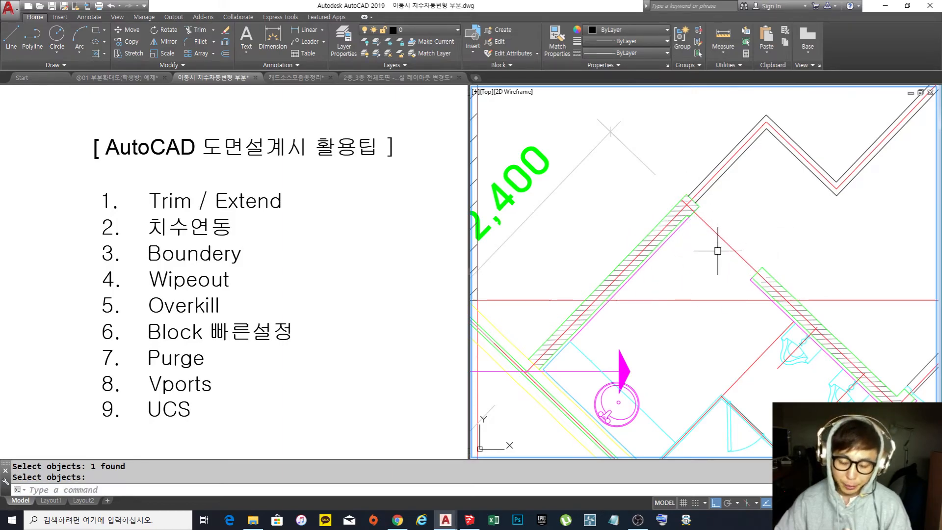
Define a 3-point UCS at the restroom's inner corner by the washbasin, with X along the exterior wall and Y along the hatched wall.
middle_click_drag(717, 250, 658, 252)
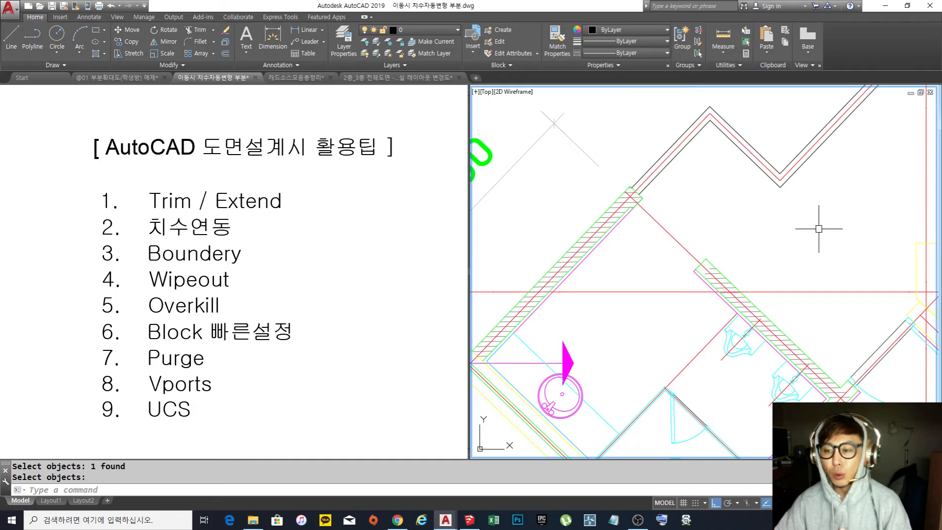
scroll(818, 228, "up", 2)
middle_click_drag(818, 227, 732, 237)
scroll(734, 226, "down", 3)
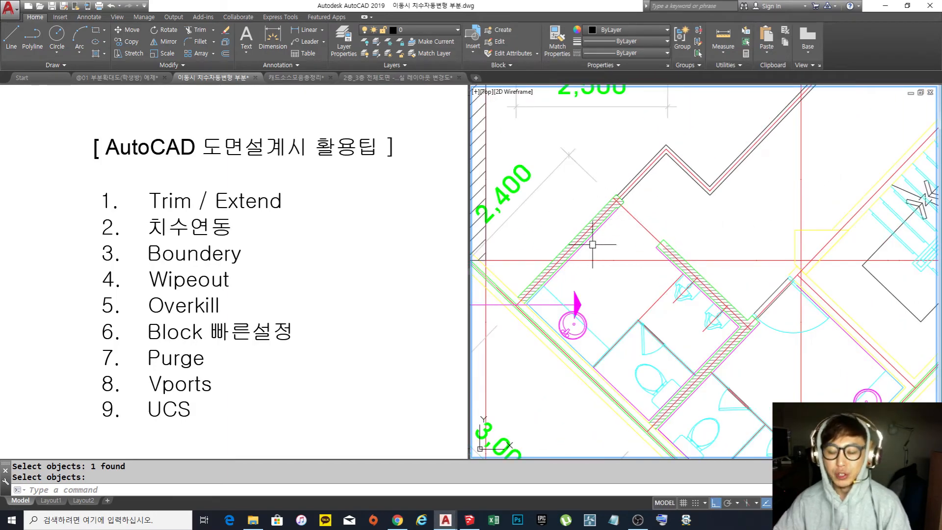
middle_click_drag(629, 241, 622, 248)
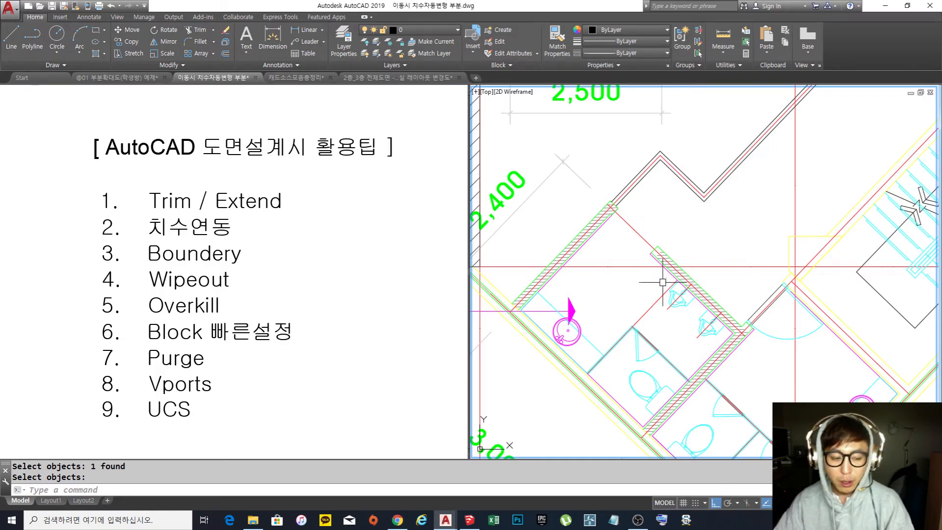
type("cs")
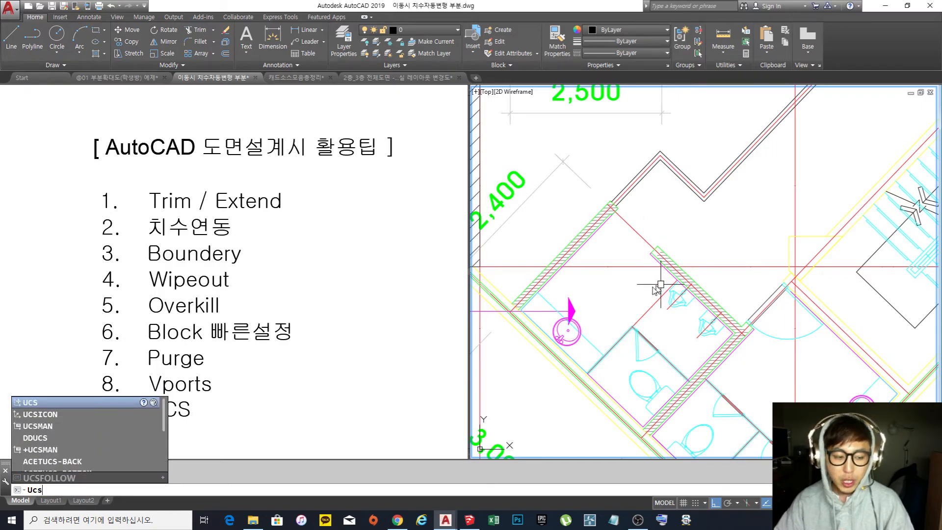
key("Return")
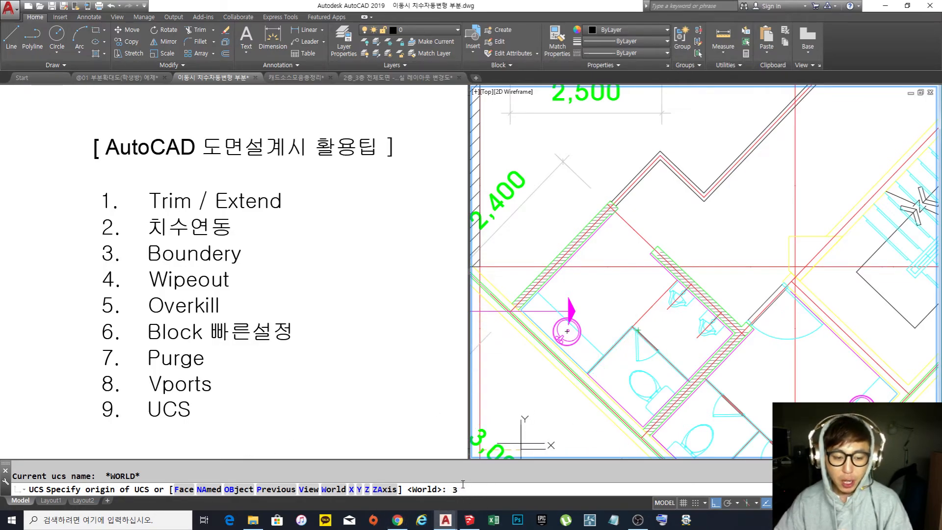
key("Return")
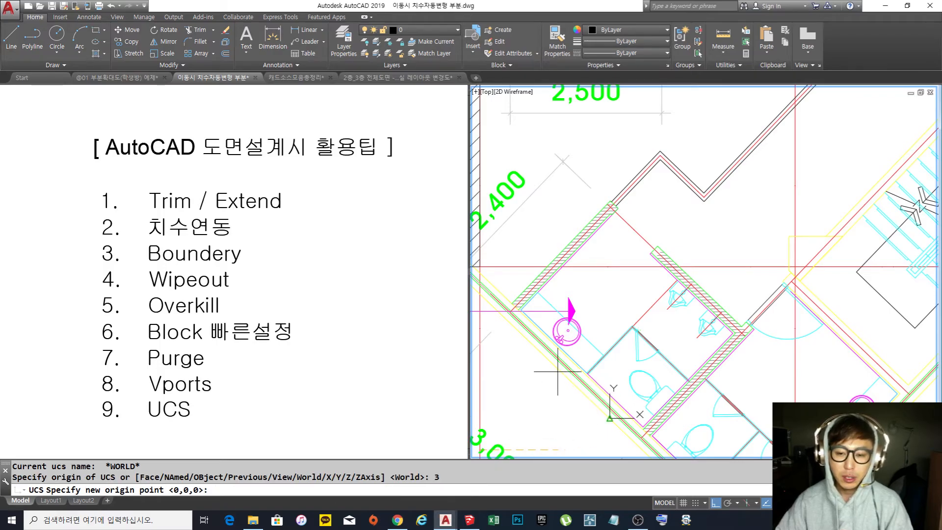
middle_click_drag(576, 304, 618, 284)
scroll(569, 292, "up", 4)
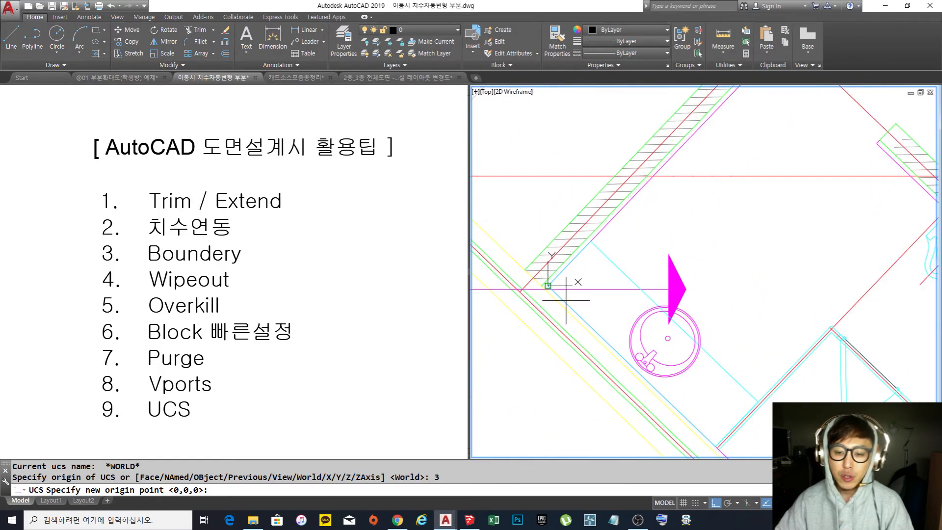
scroll(560, 292, "down", 4)
middle_click_drag(579, 309, 568, 289)
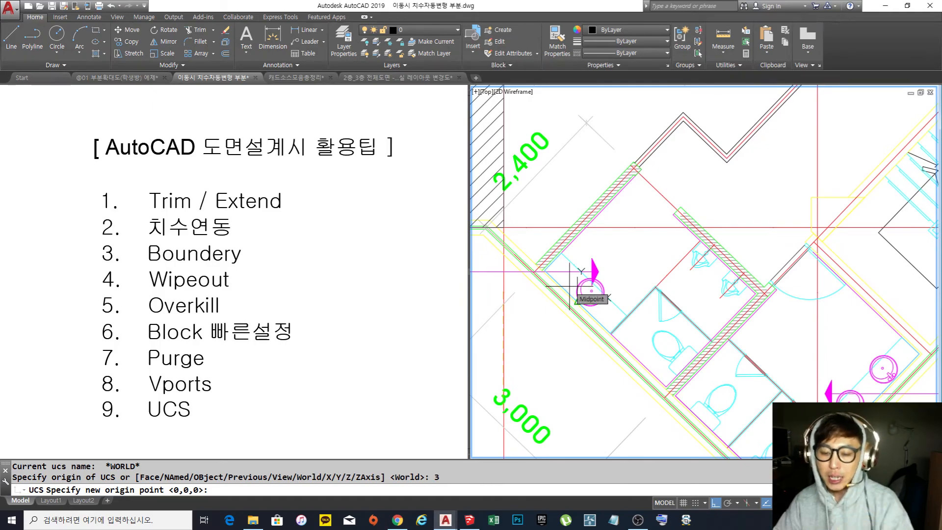
scroll(559, 278, "up", 2)
mouse_move(648, 278)
middle_mouse_down()
mouse_move(624, 318)
mouse_move(715, 290)
middle_mouse_up()
scroll(638, 280, "up", 3)
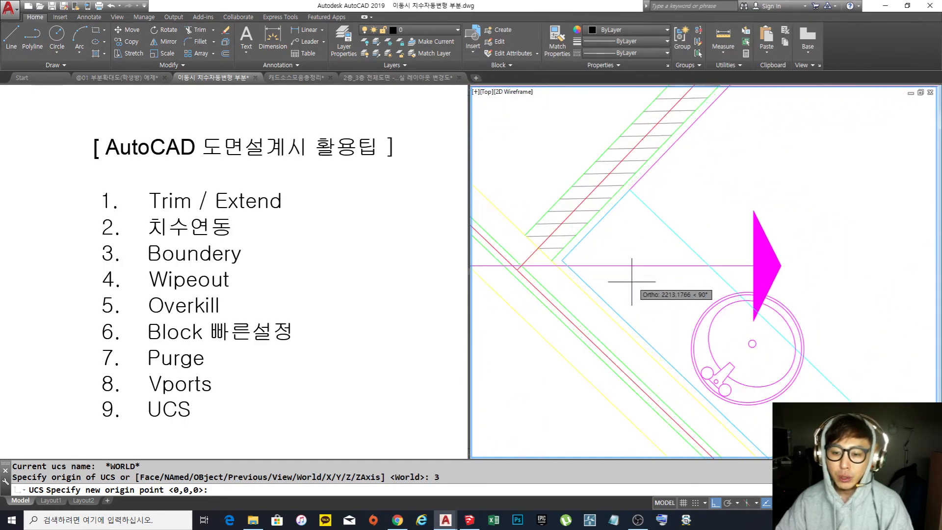
left_click(563, 260)
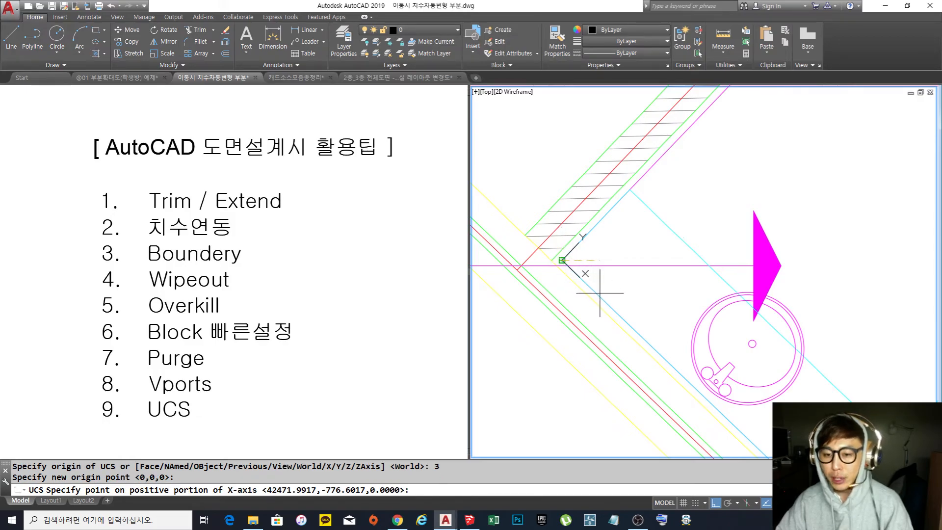
left_click(695, 388)
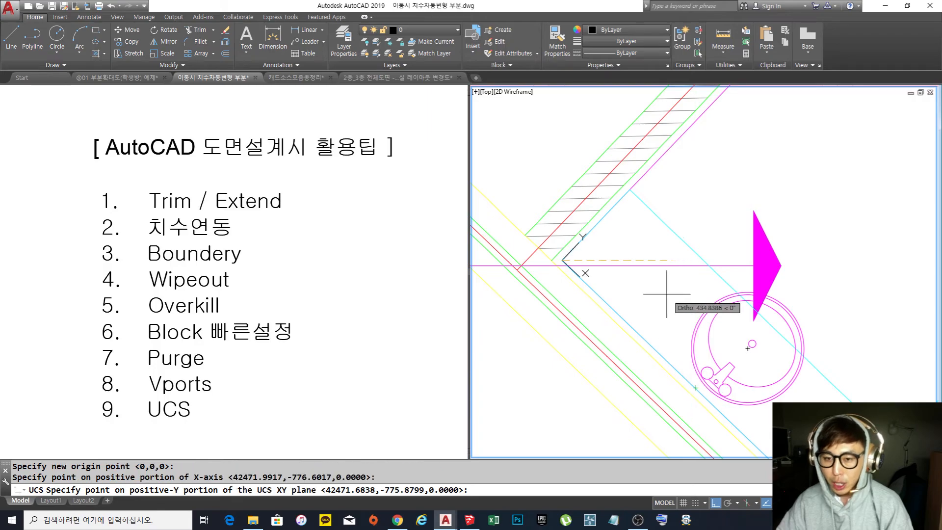
left_click(630, 189)
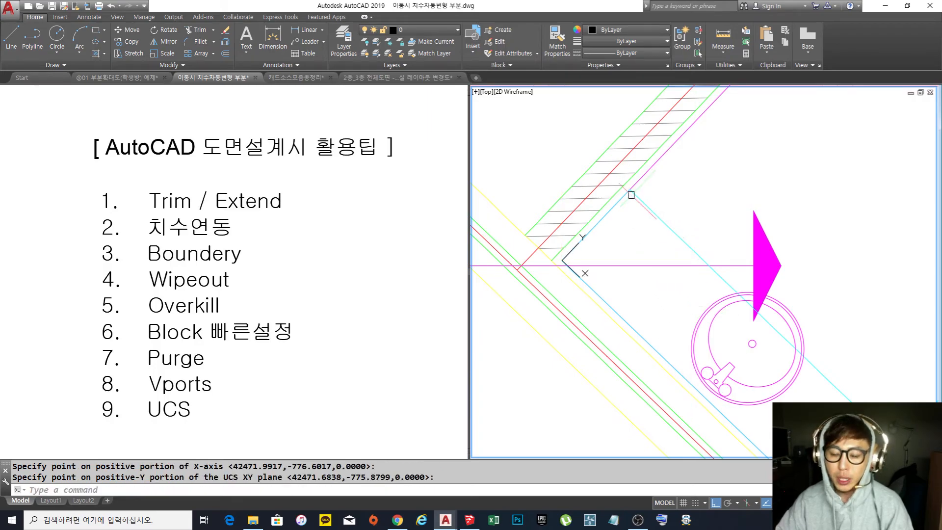
middle_click_drag(615, 275, 599, 293)
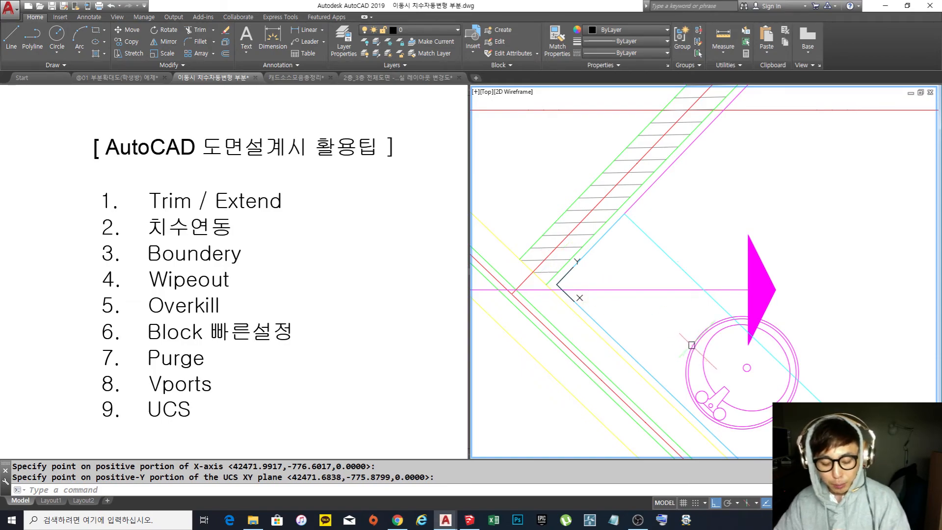
type("an")
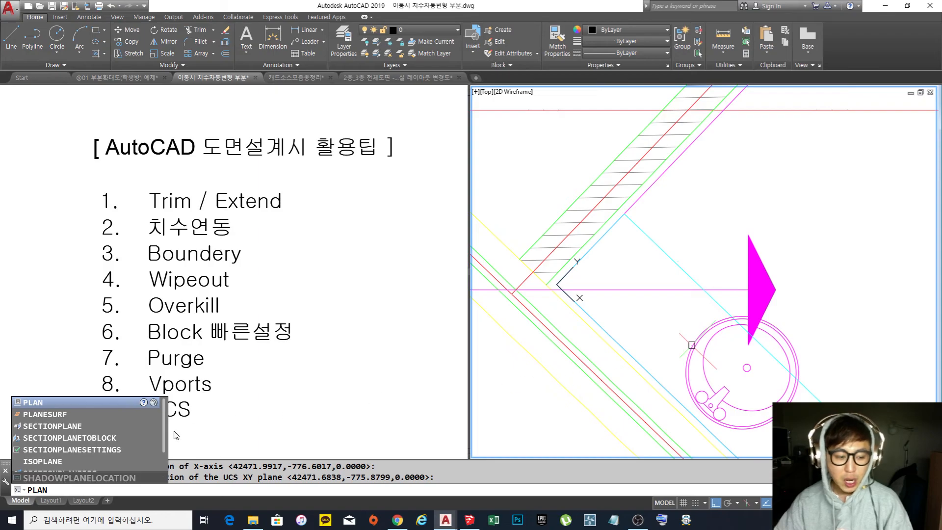
key("Escape")
key("Escape")
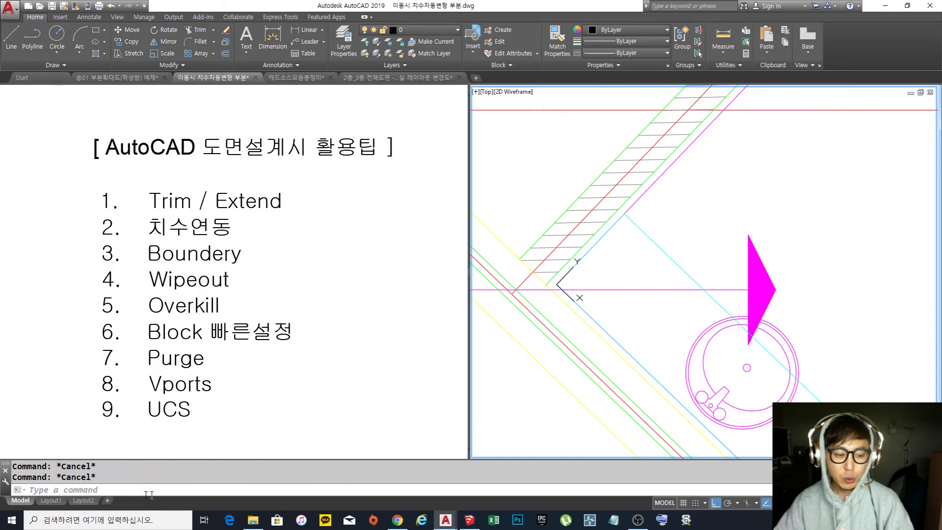
Toggle AutoComplete in the command line's input settings.
left_click(6, 482)
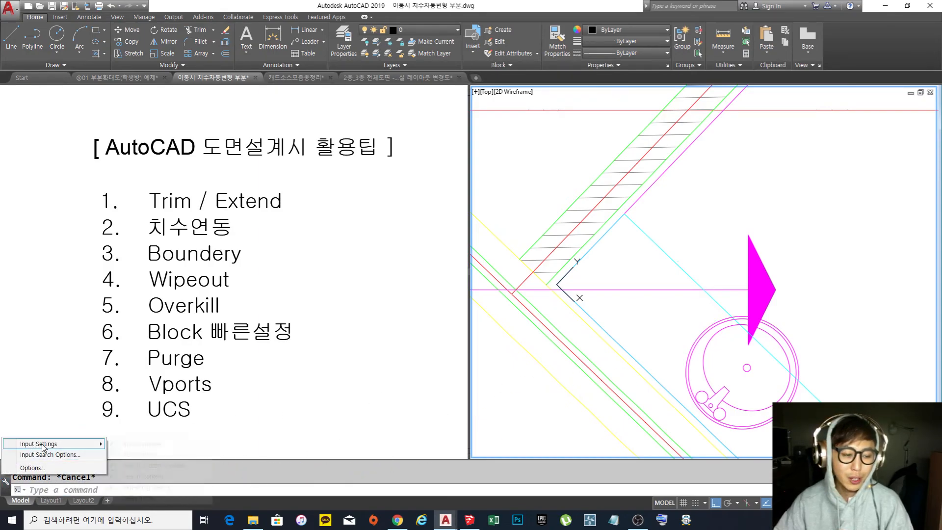
mouse_move(59, 443)
left_click(142, 445)
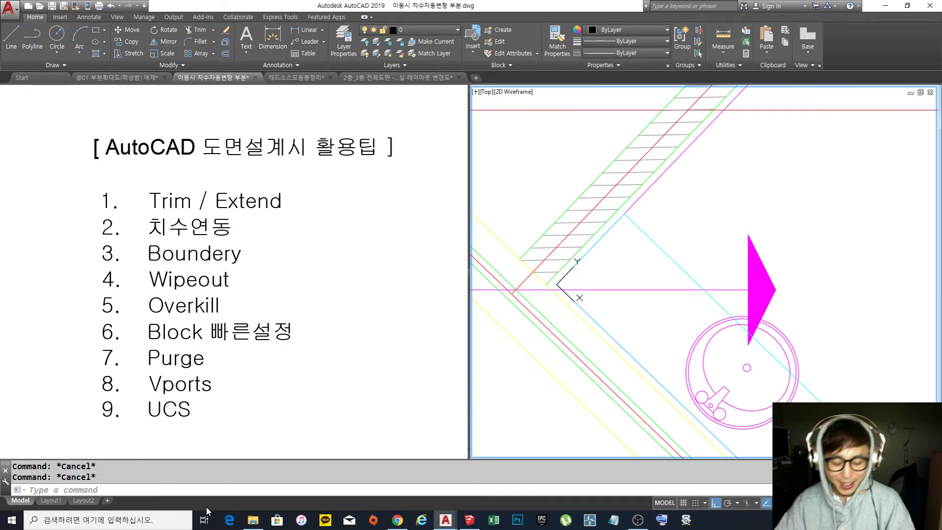
Rotate the right viewport to the plan view of the current UCS with PLAN and frame the restroom squared to the screen.
type("PLan")
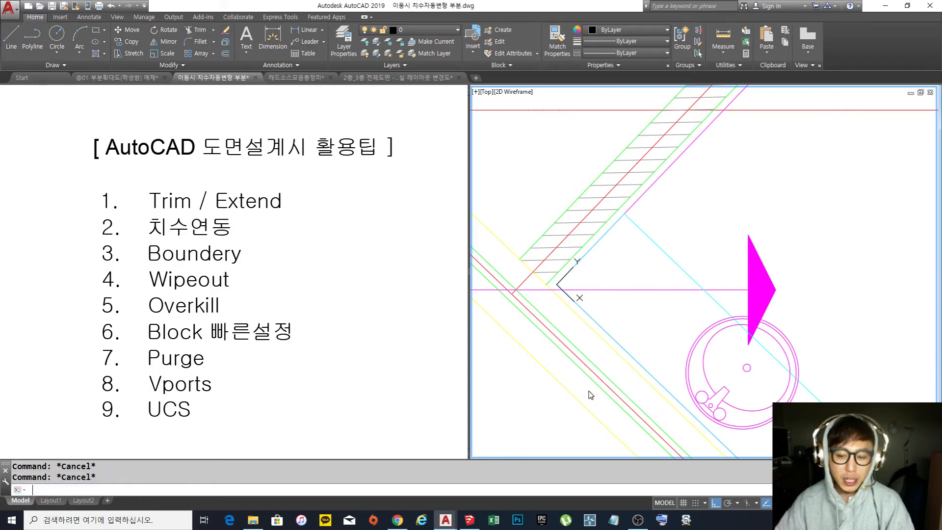
key("Return")
key("Return")
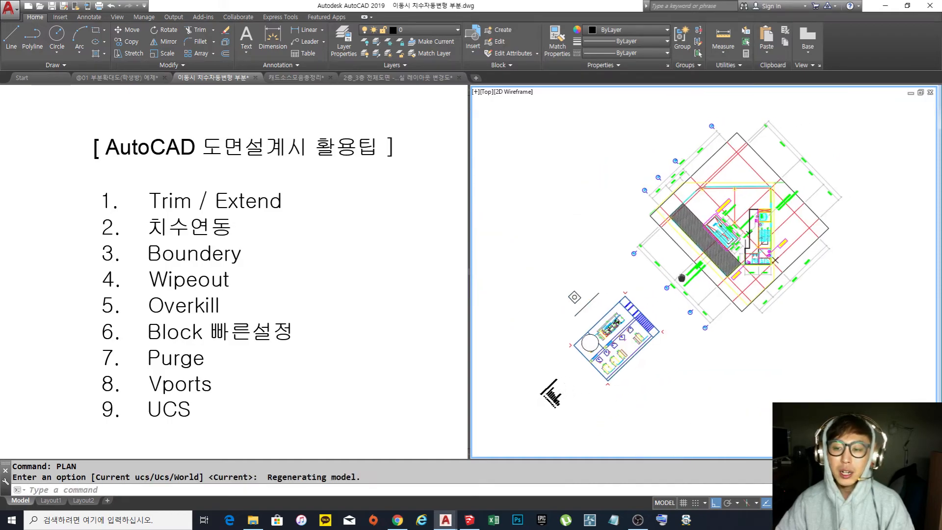
scroll(660, 255, "up", 5)
scroll(660, 255, "up", 1)
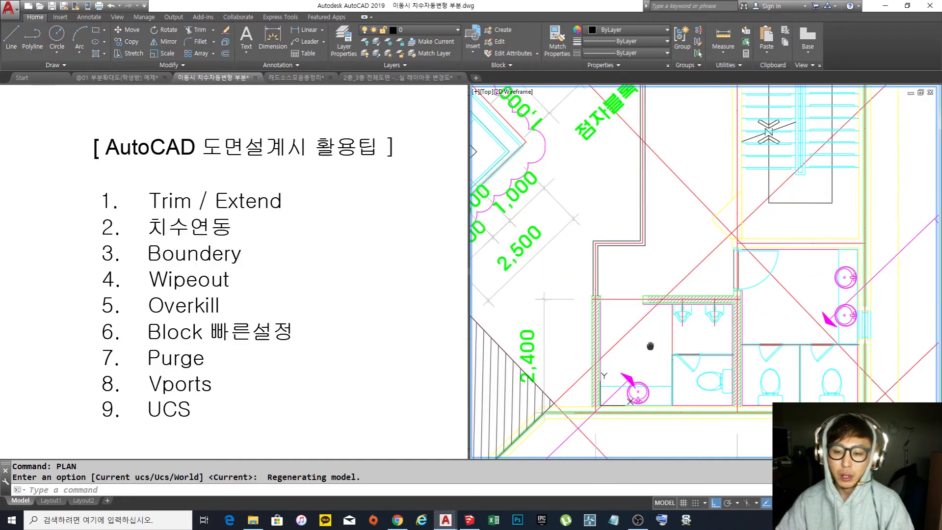
scroll(647, 347, "up", 1)
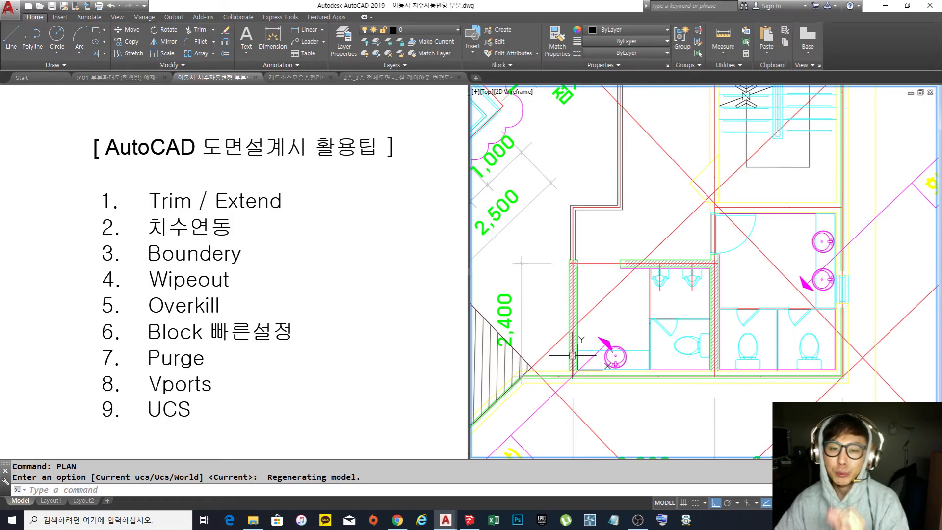
middle_click_drag(615, 294, 608, 300)
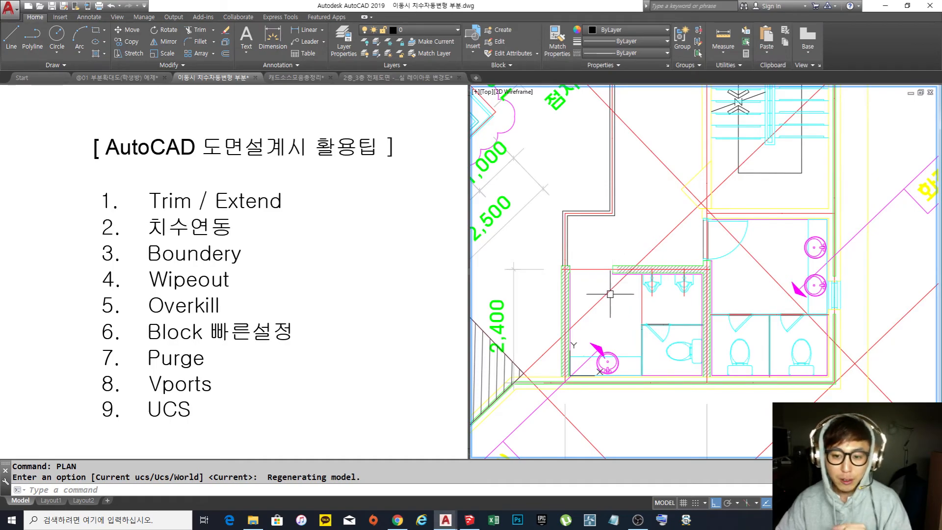
scroll(607, 292, "up", 5)
type("rec")
key("Return")
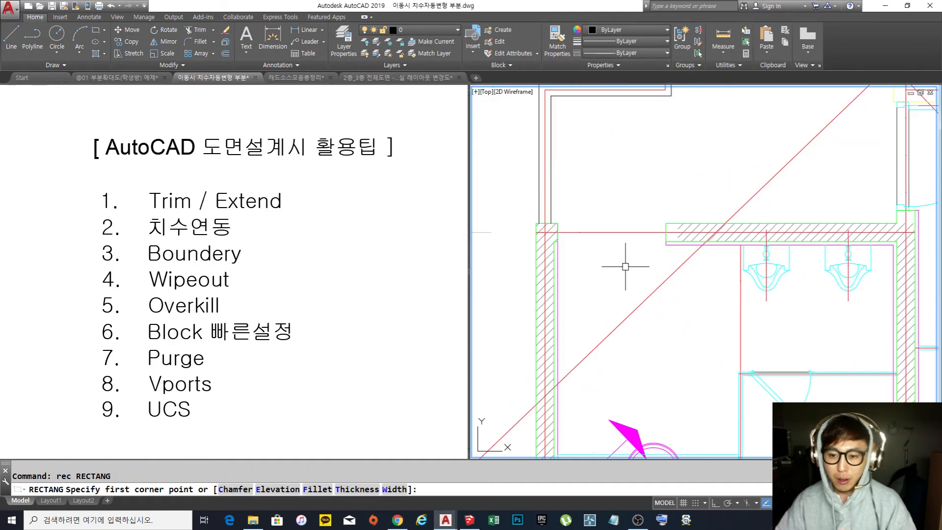
key("Escape")
Move the left urinal about 500 mm to the left along the hatched wall, in Ortho along the UCS X axis.
mouse_move(623, 267)
middle_mouse_down()
mouse_move(565, 215)
mouse_move(485, 272)
middle_mouse_up()
type("m")
key("Return")
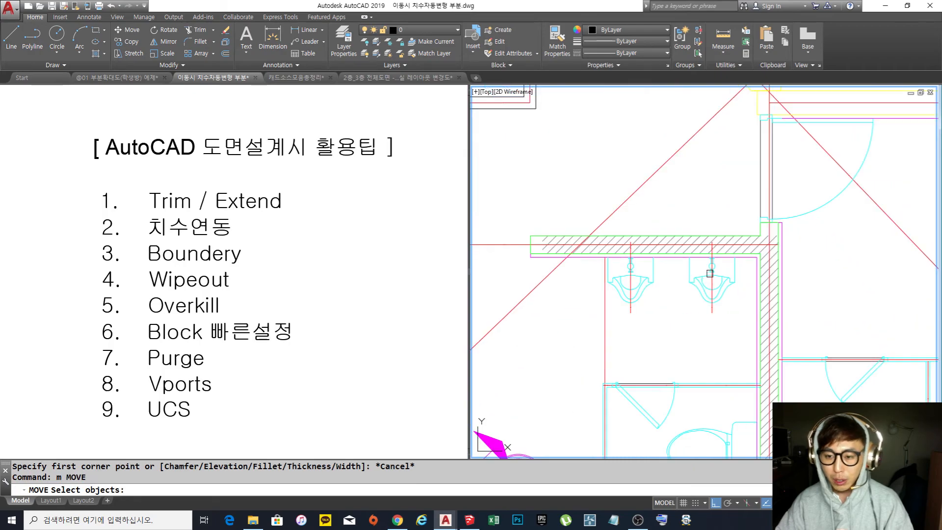
left_click(677, 325)
left_click(610, 259)
key("Return")
left_click(702, 329)
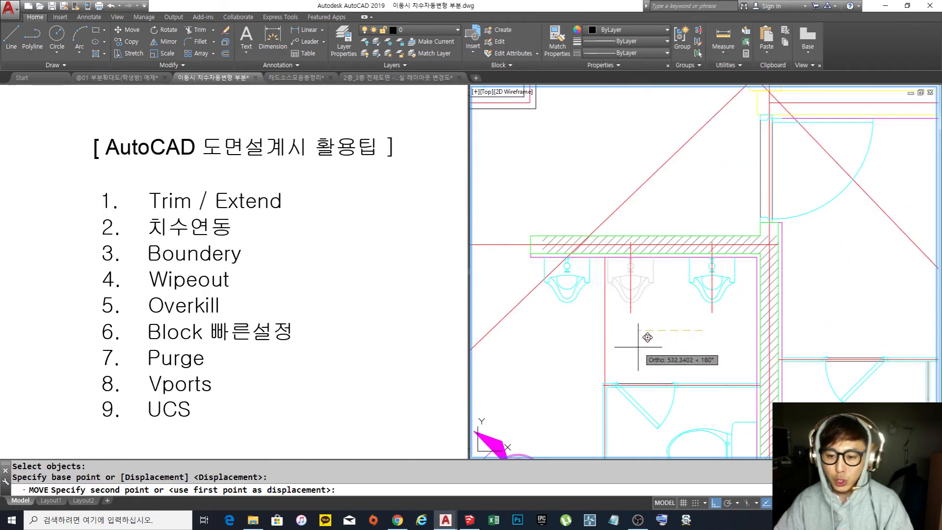
left_click(641, 347)
Move the same urinal part of the way back to the right, onto the end of the red partition line.
key("Return")
left_click(597, 318)
left_click(553, 280)
key("Return")
left_click(548, 352)
left_click(581, 353)
Move the urinal horizontally to the right again until it sits on its red centre line.
key("Return")
left_click(580, 284)
left_click(577, 283)
key("m")
key("space")
left_click(596, 299)
left_click(574, 278)
key("space")
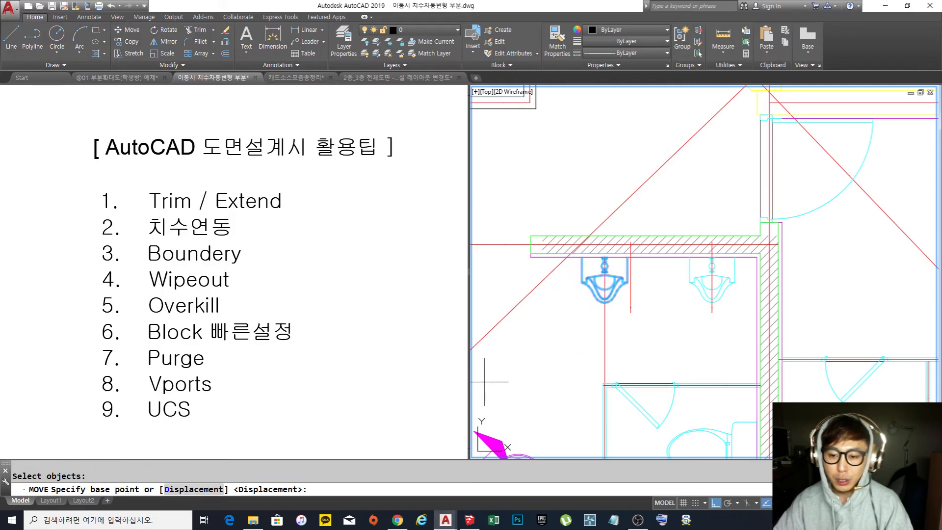
left_click(503, 368)
left_click(530, 372)
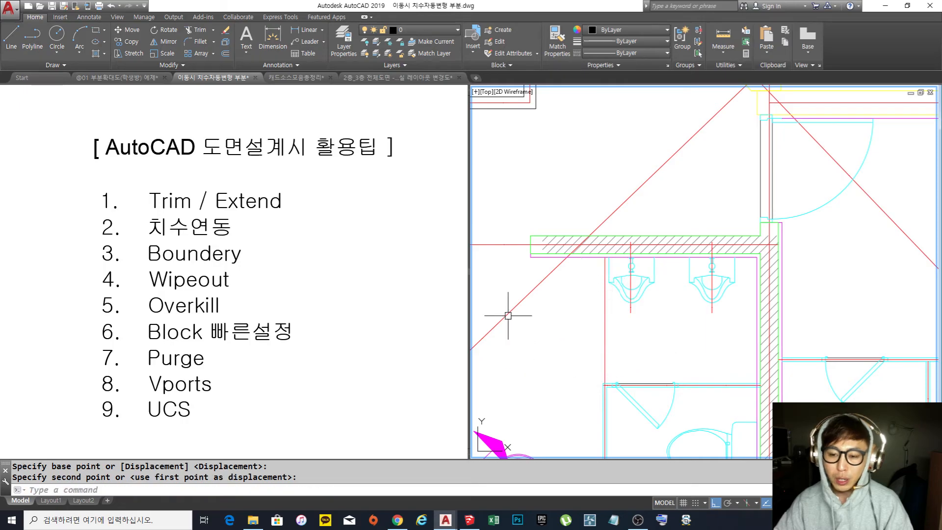
scroll(713, 285, "down", 3)
scroll(656, 304, "up", 2)
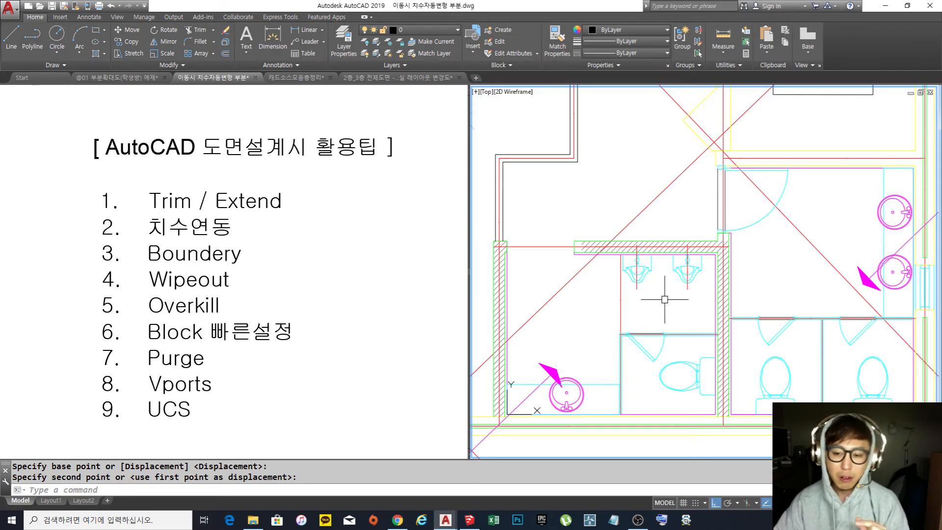
scroll(672, 299, "down", 1)
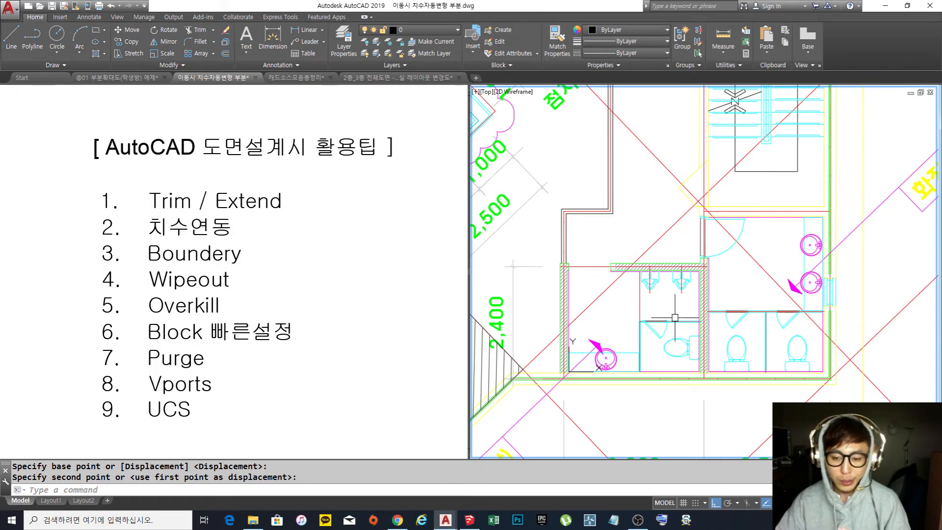
type("ucs")
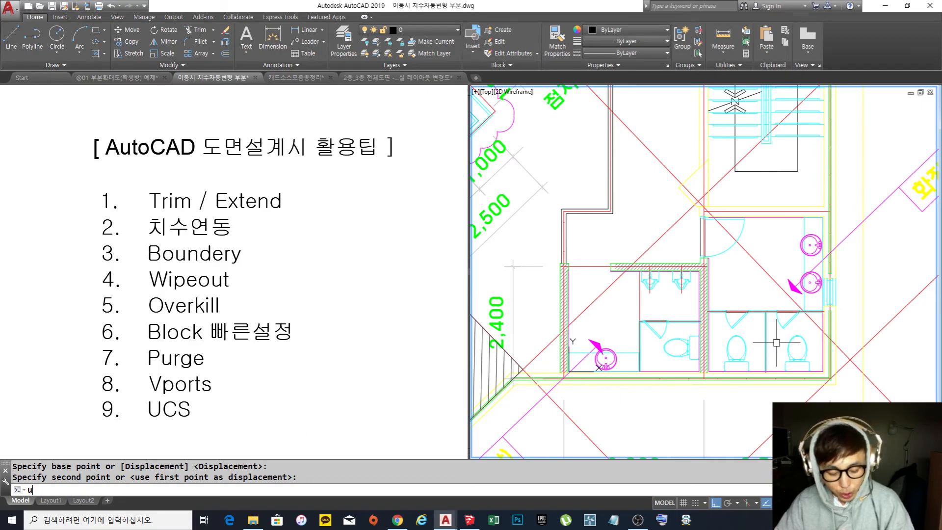
key("Return")
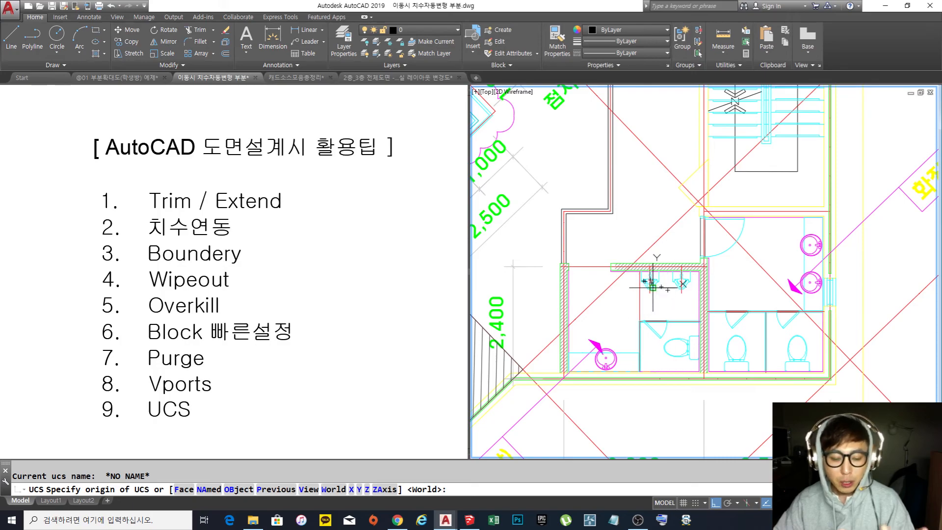
key("Escape")
key("Escape")
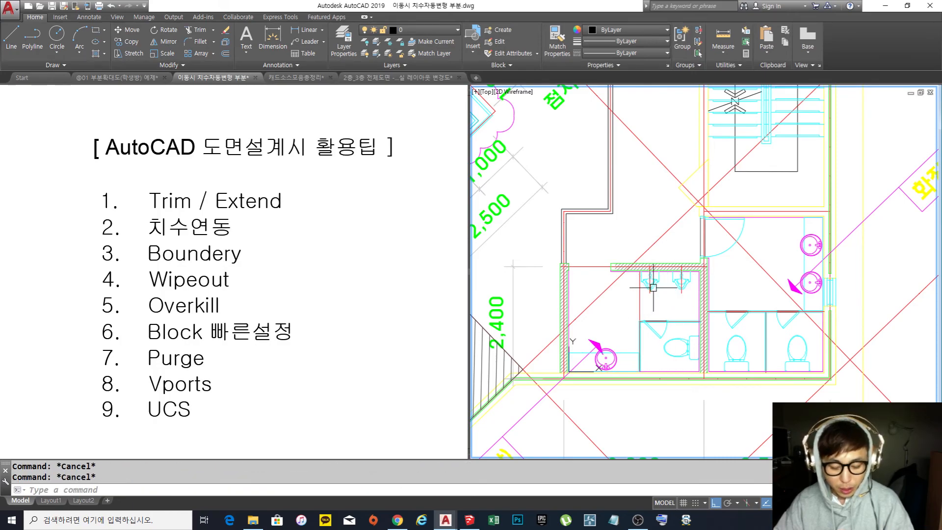
Reset the UCS to World using the default option of the UCS command.
type("ucs")
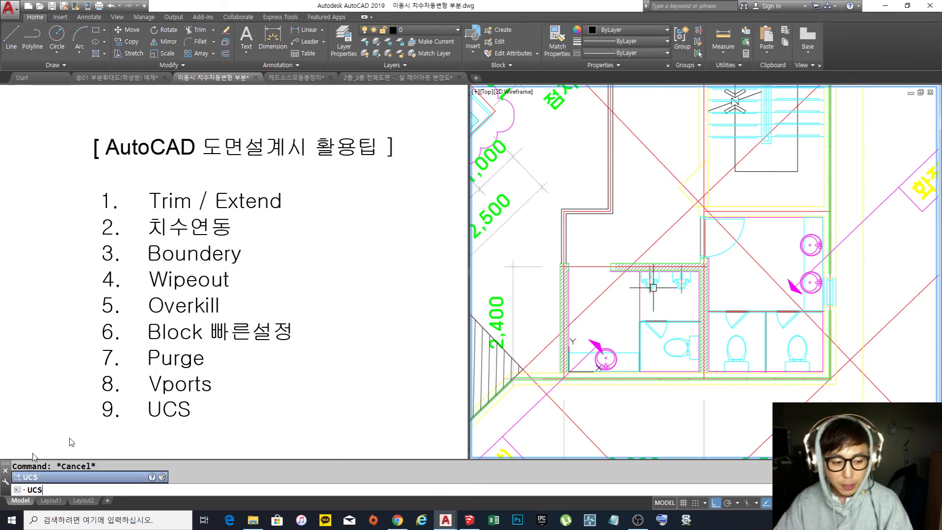
key("Return")
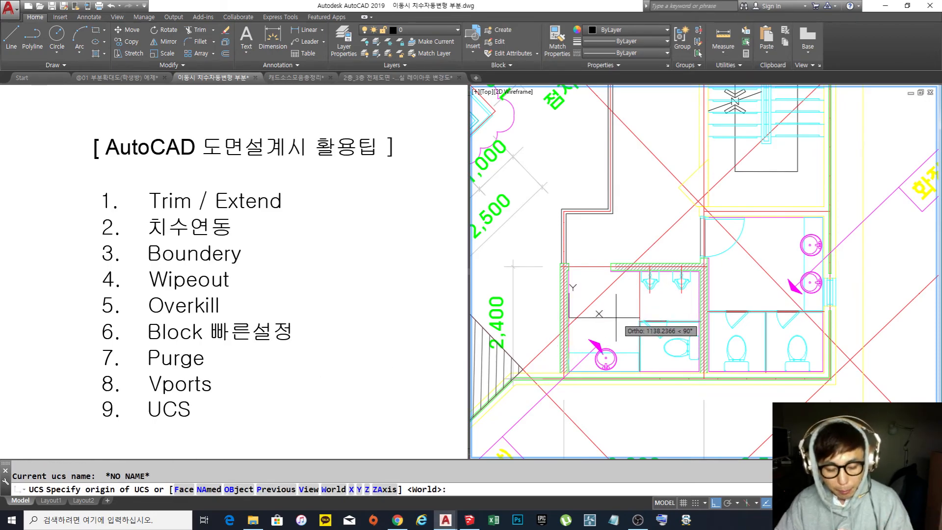
key("Return")
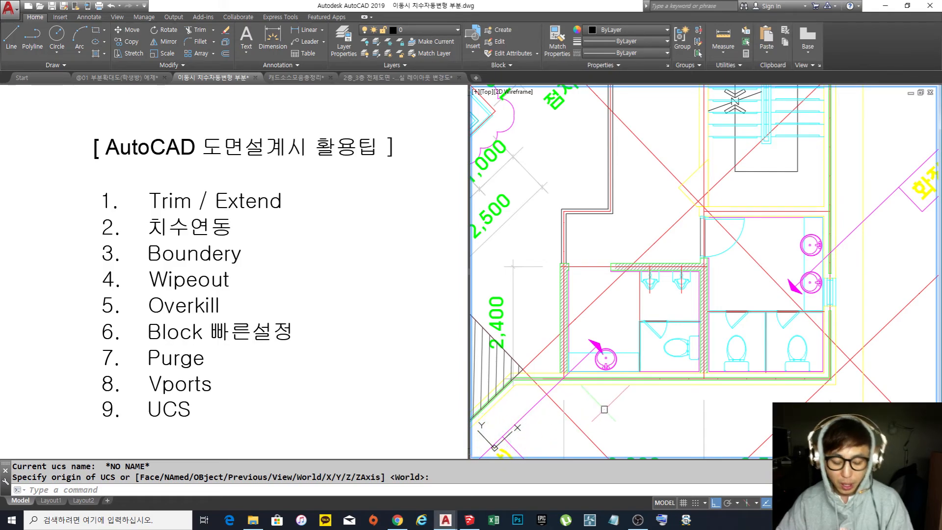
Return the right viewport to the plan view of the current UCS with PLAN and frame the floor plan with its angled wing.
type("plan")
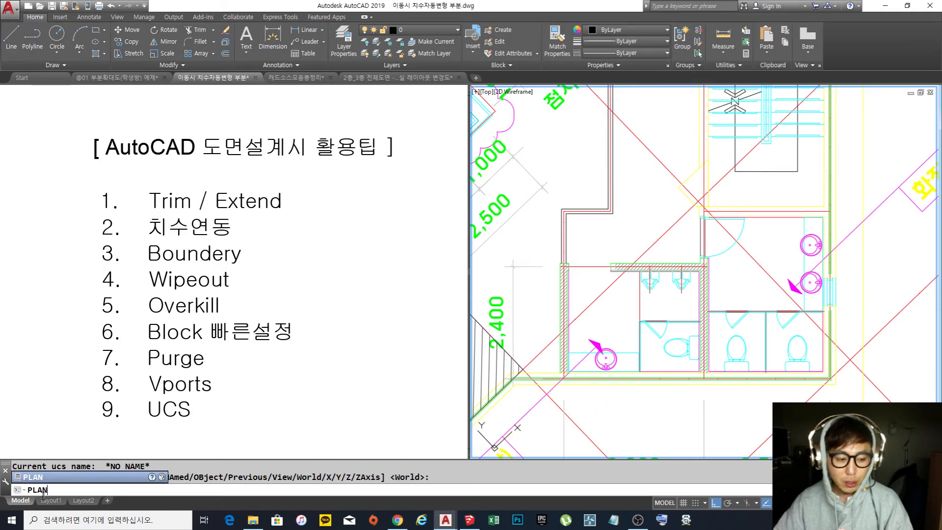
key("Return")
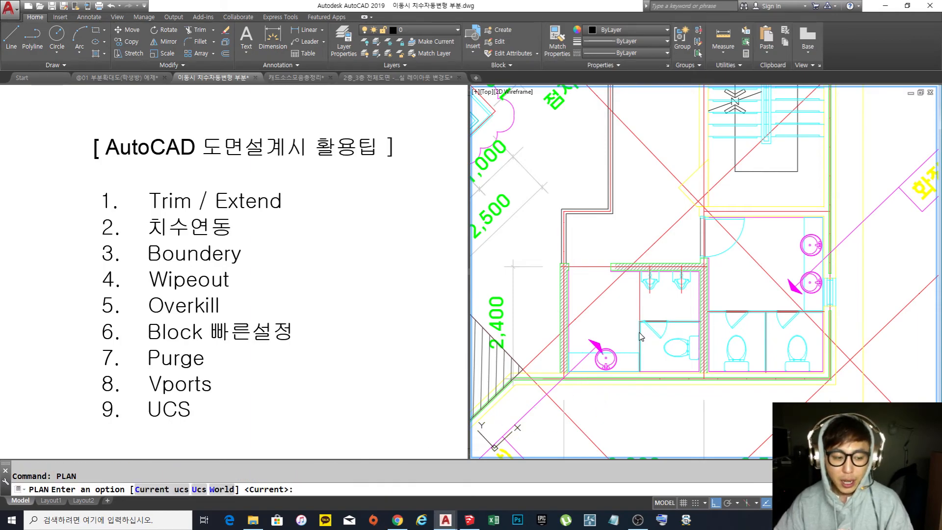
key("Return")
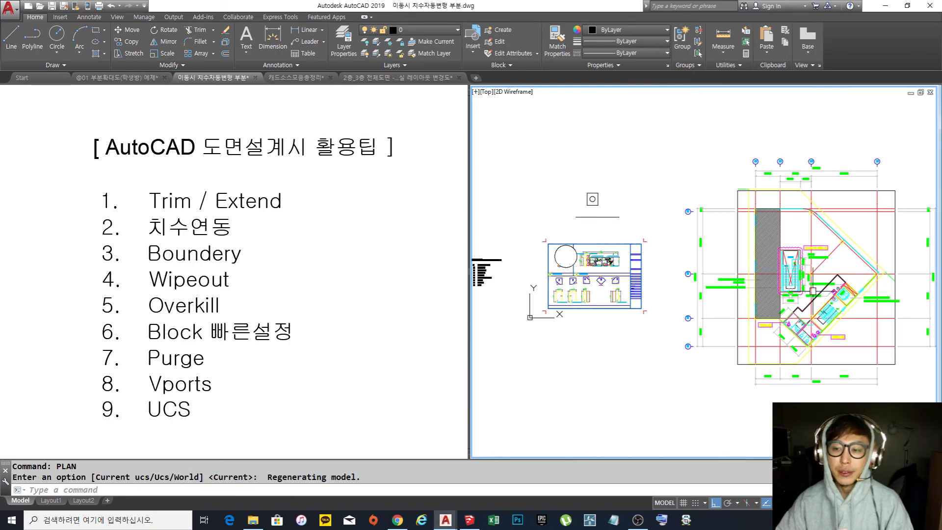
middle_click_drag(812, 292, 594, 269)
middle_click_drag(644, 249, 727, 260)
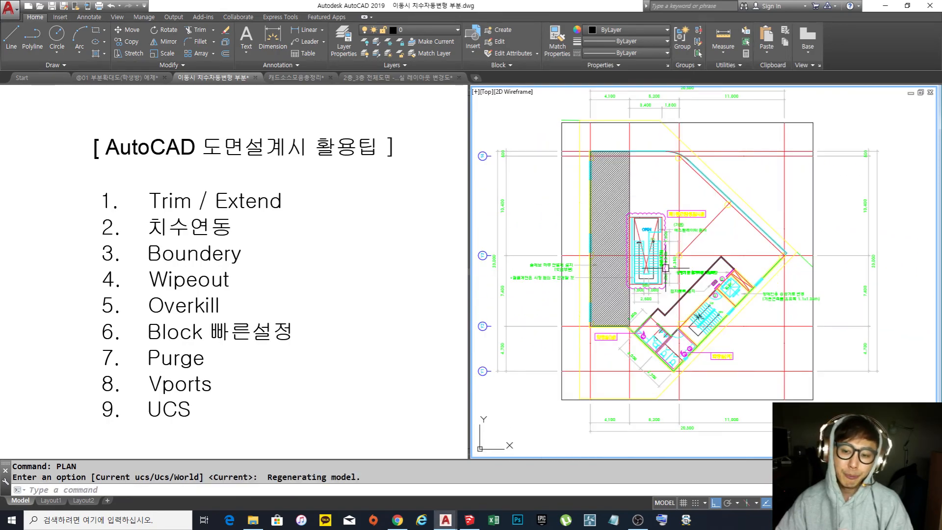
scroll(665, 273, "up", 3)
middle_click_drag(673, 308, 634, 220)
scroll(633, 220, "down", 1)
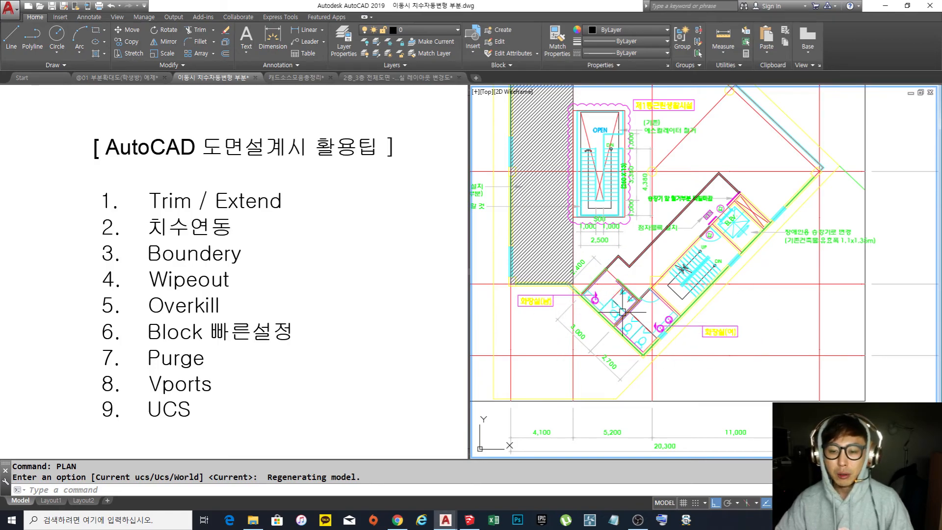
scroll(684, 315, "up", 3)
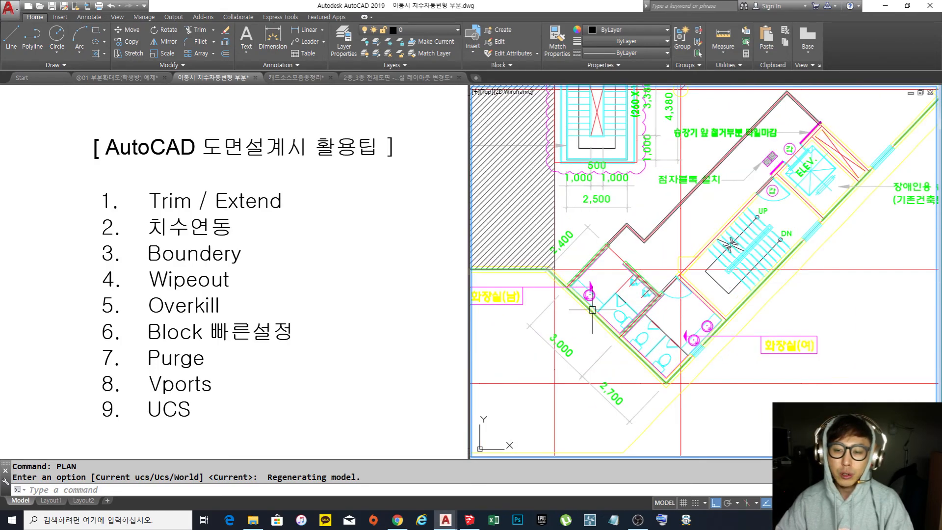
middle_click_drag(670, 300, 654, 333)
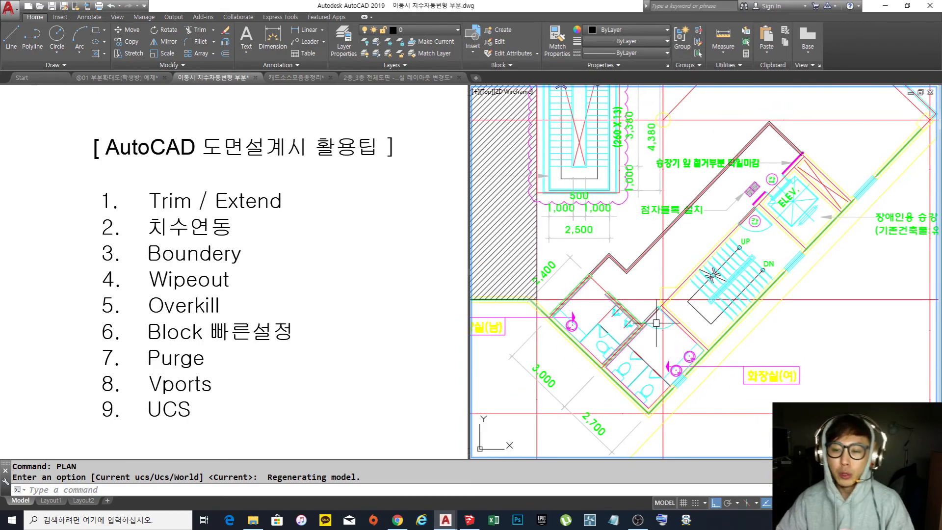
scroll(656, 315, "down", 2)
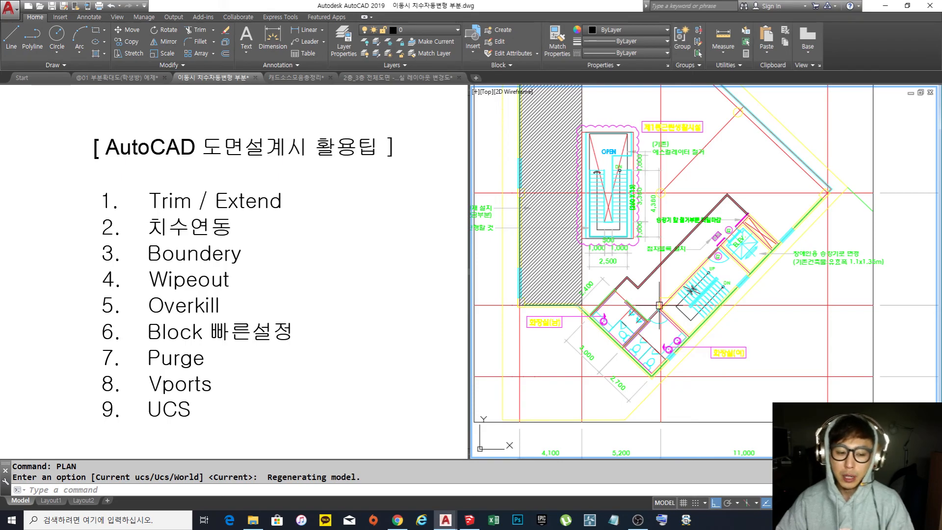
middle_click_drag(642, 307, 643, 311)
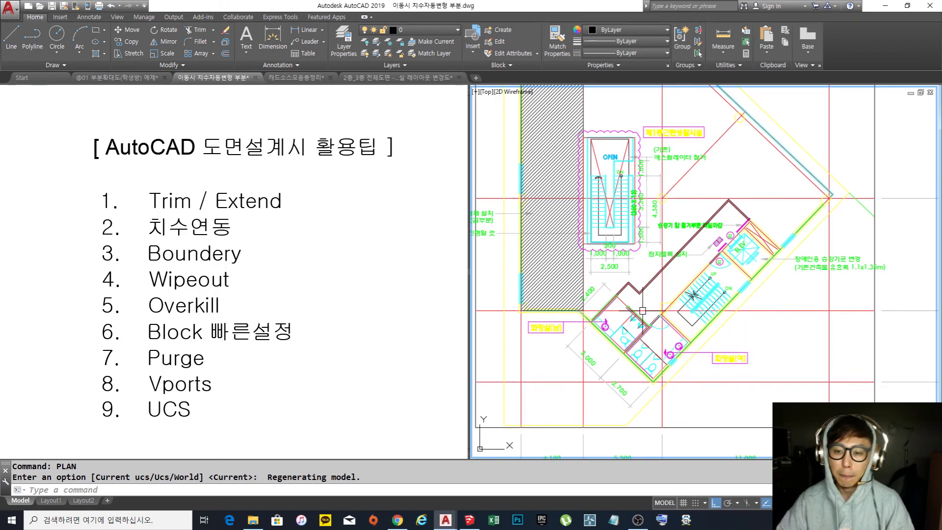
scroll(643, 312, "down", 2)
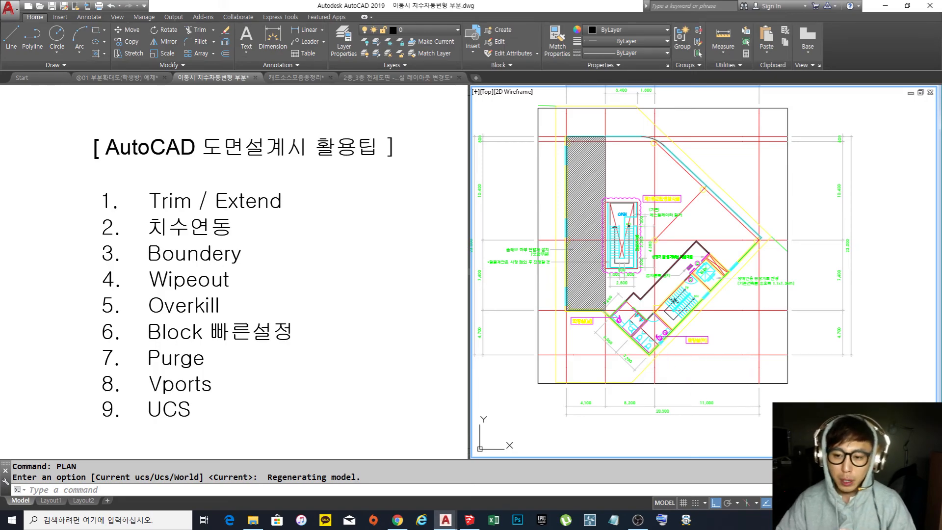
Orbit the floor plan in the right viewport into a tilted 3D view.
middle_click_drag(510, 346, 561, 292, "shift")
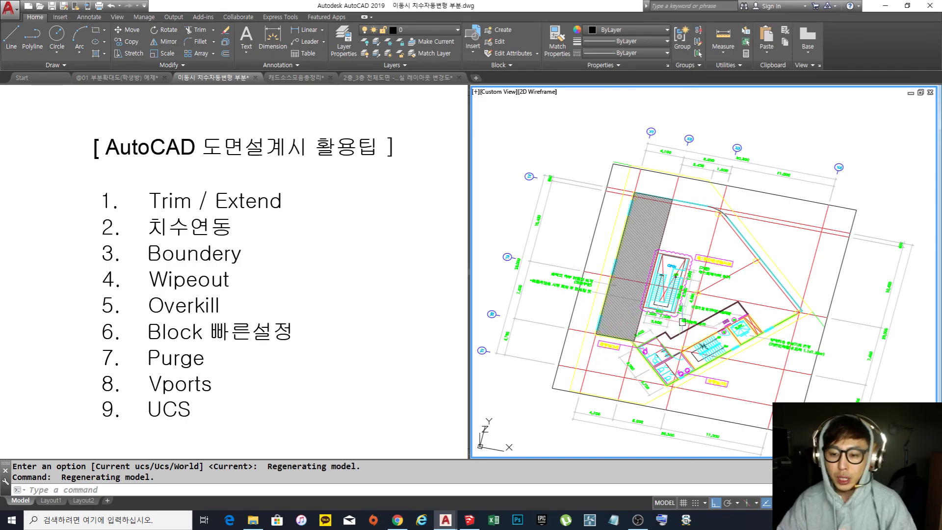
middle_click_drag(679, 318, 627, 288, "shift")
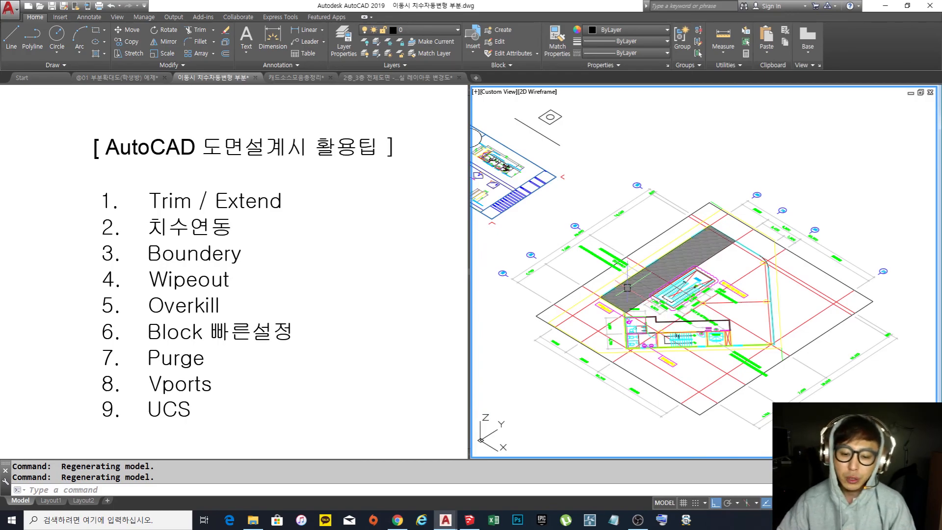
middle_click_drag(688, 337, 662, 334, "shift")
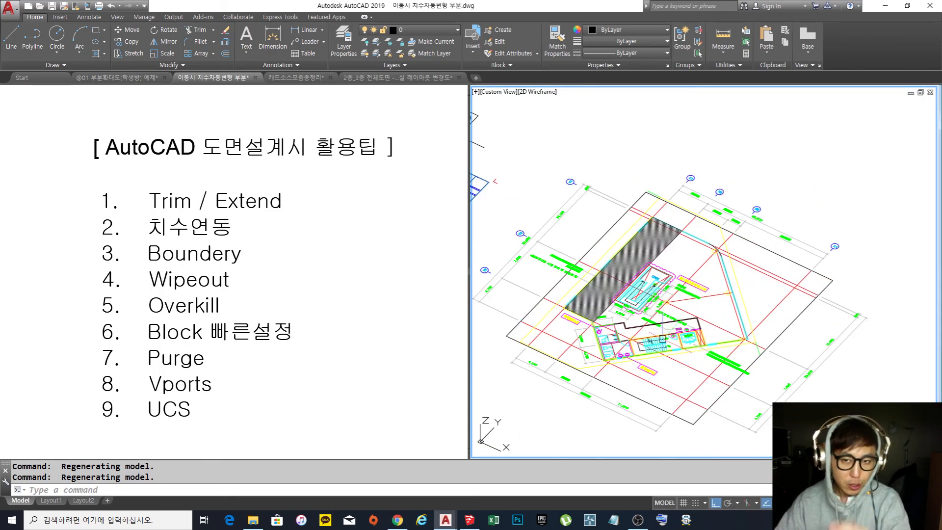
middle_click_drag(664, 336, 687, 334, "shift")
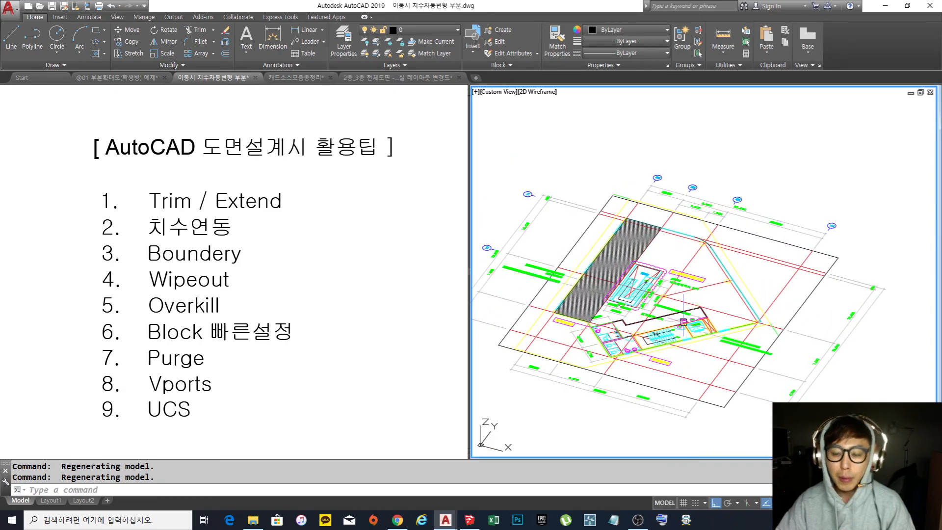
mouse_move(682, 323)
middle_mouse_down("shift")
mouse_move(634, 289)
mouse_move(665, 363)
middle_mouse_up("shift")
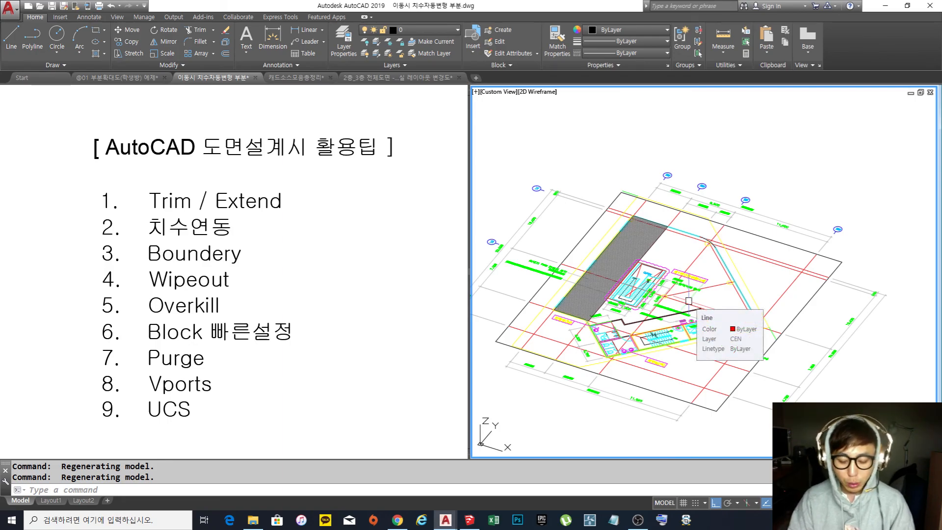
Restore the flat top view of the tilted drawing with PLAN for the current UCS and centre the floor plan.
type("plan")
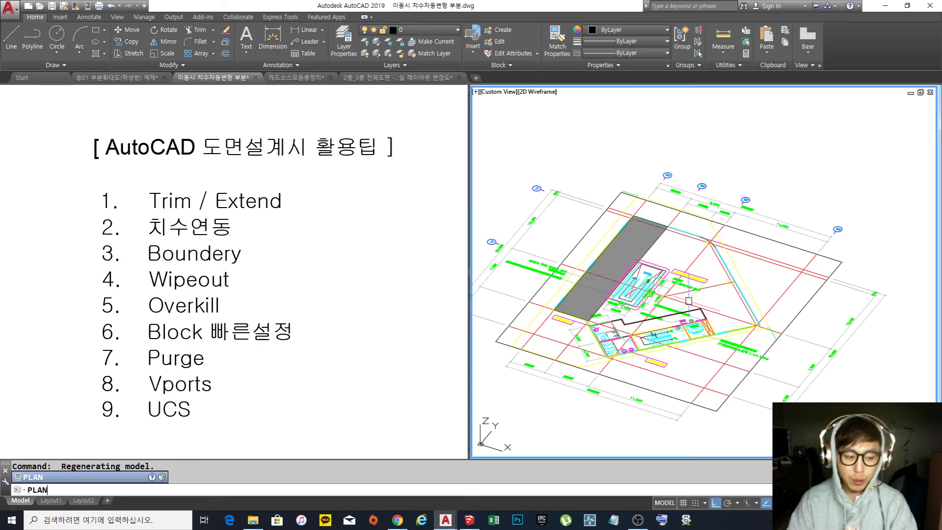
key("Return")
key("Return")
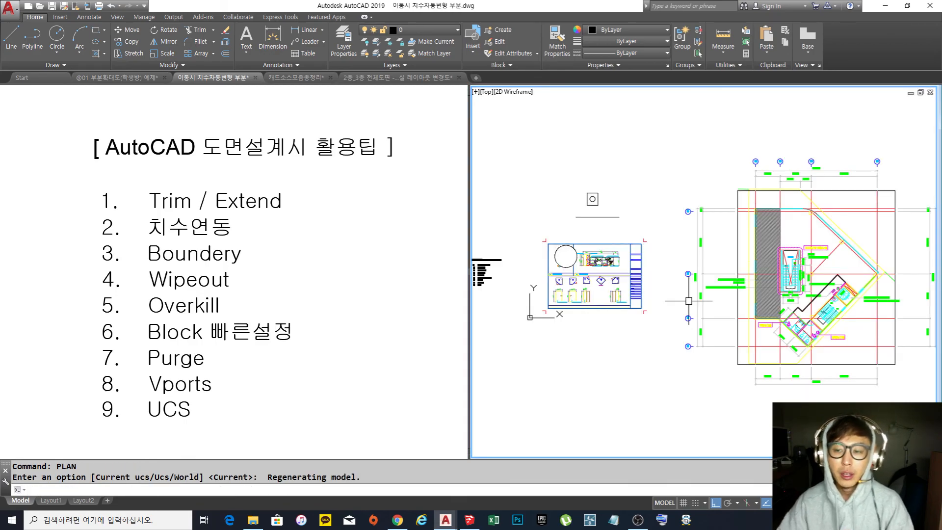
scroll(790, 290, "up", 3)
scroll(639, 263, "down", 3)
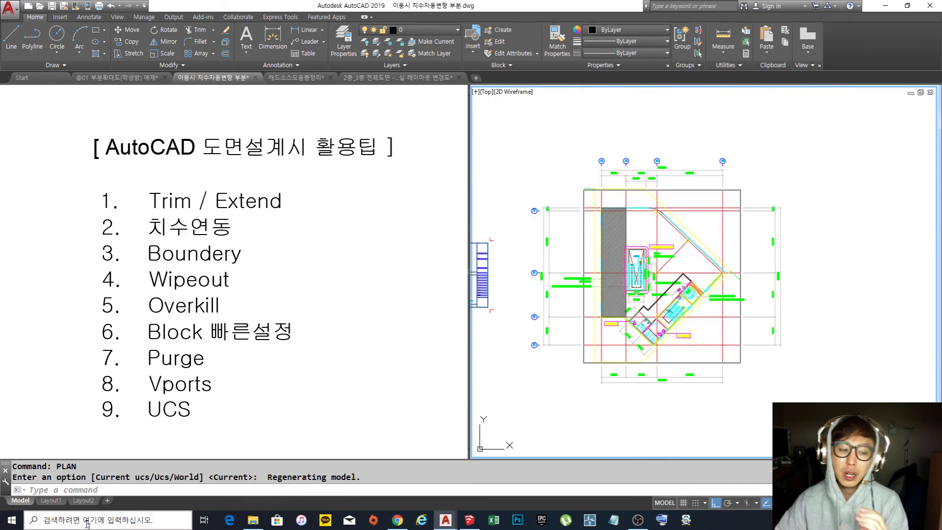